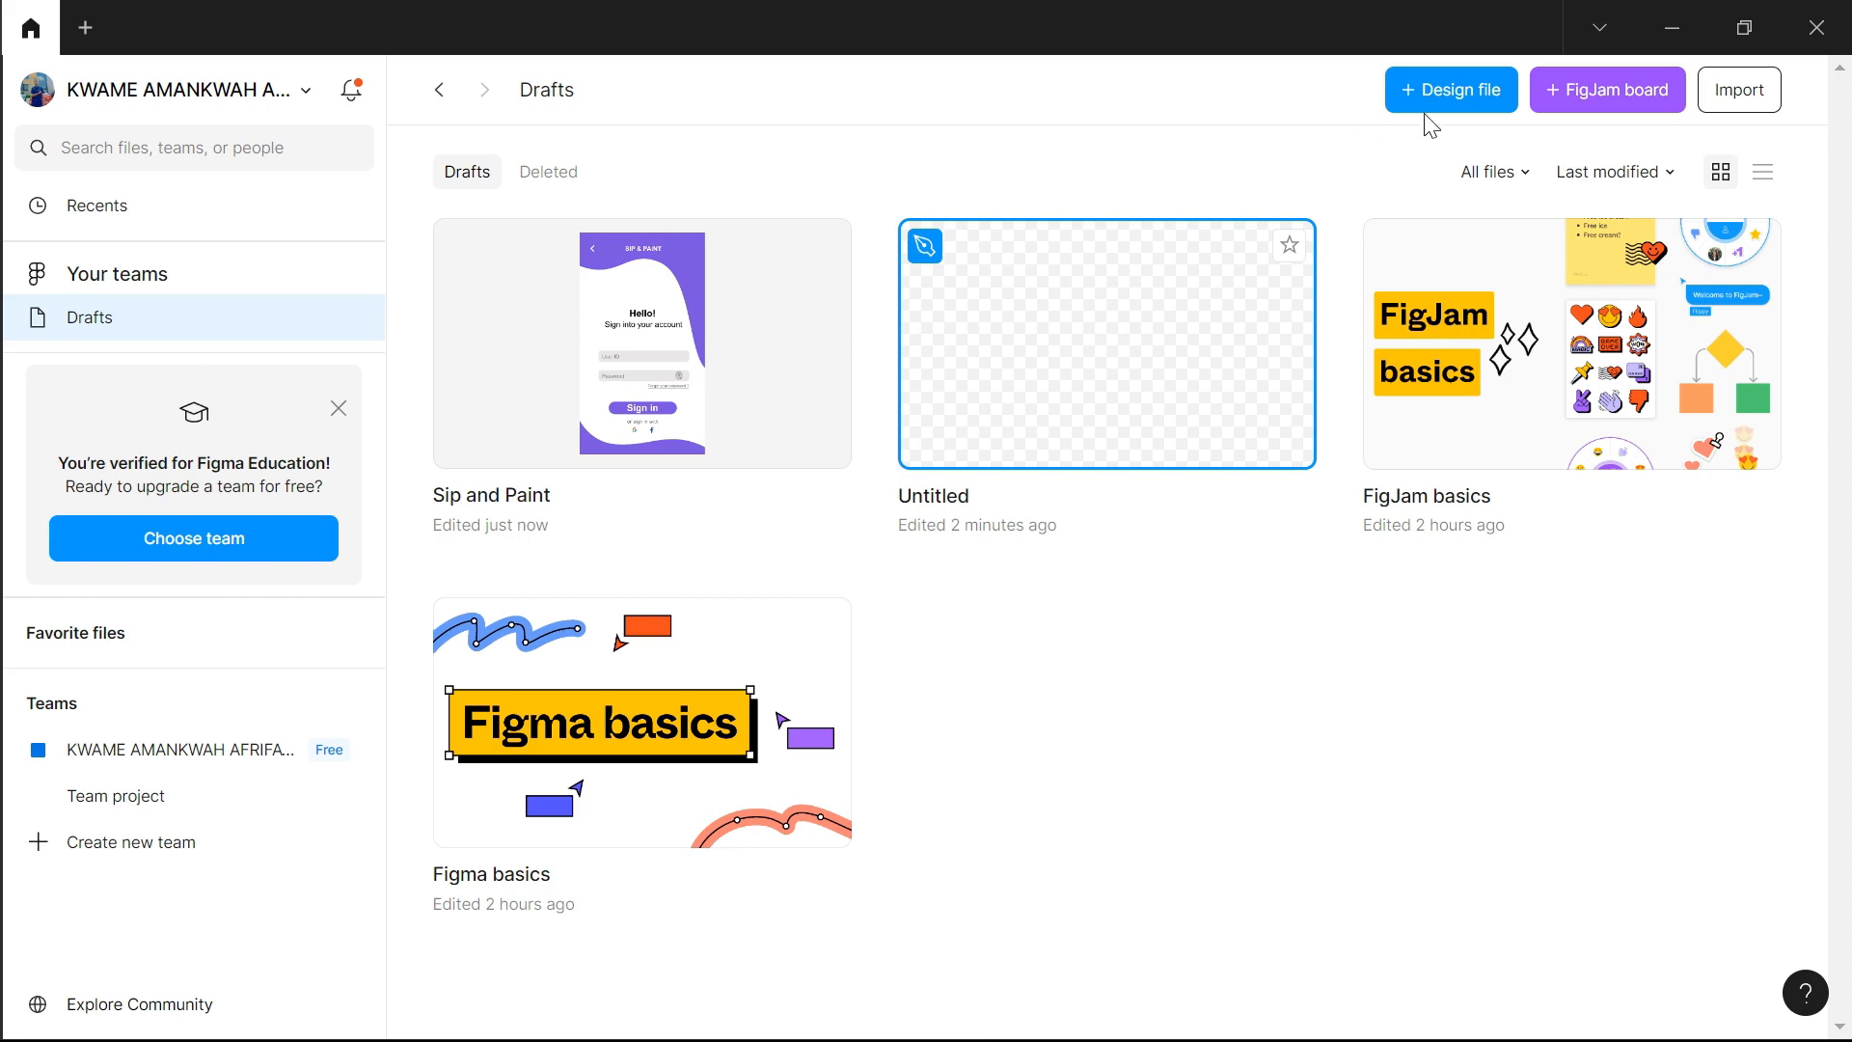
Create a new design file in the drafts and name it "nav button"
{"action": "left_click", "coordinate": [1439, 90]}
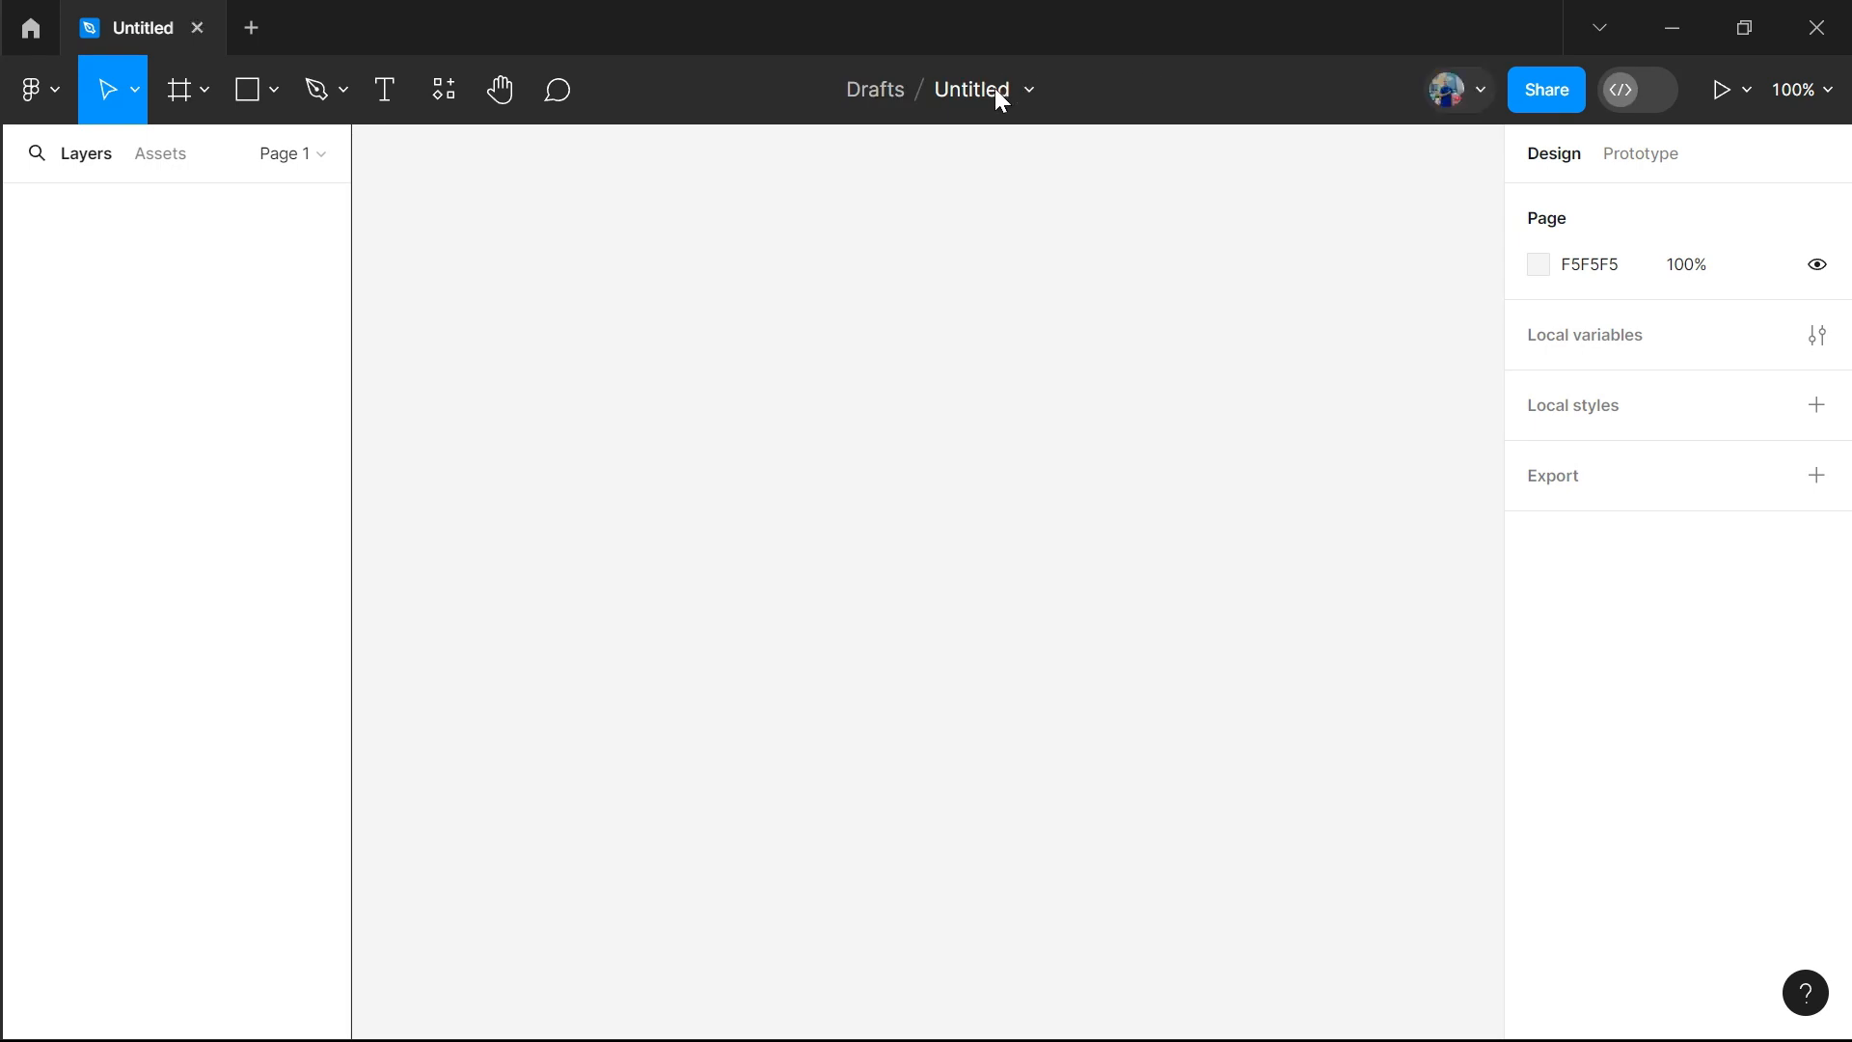
{"action": "left_click", "coordinate": [998, 93]}
{"action": "type", "text": "na"}
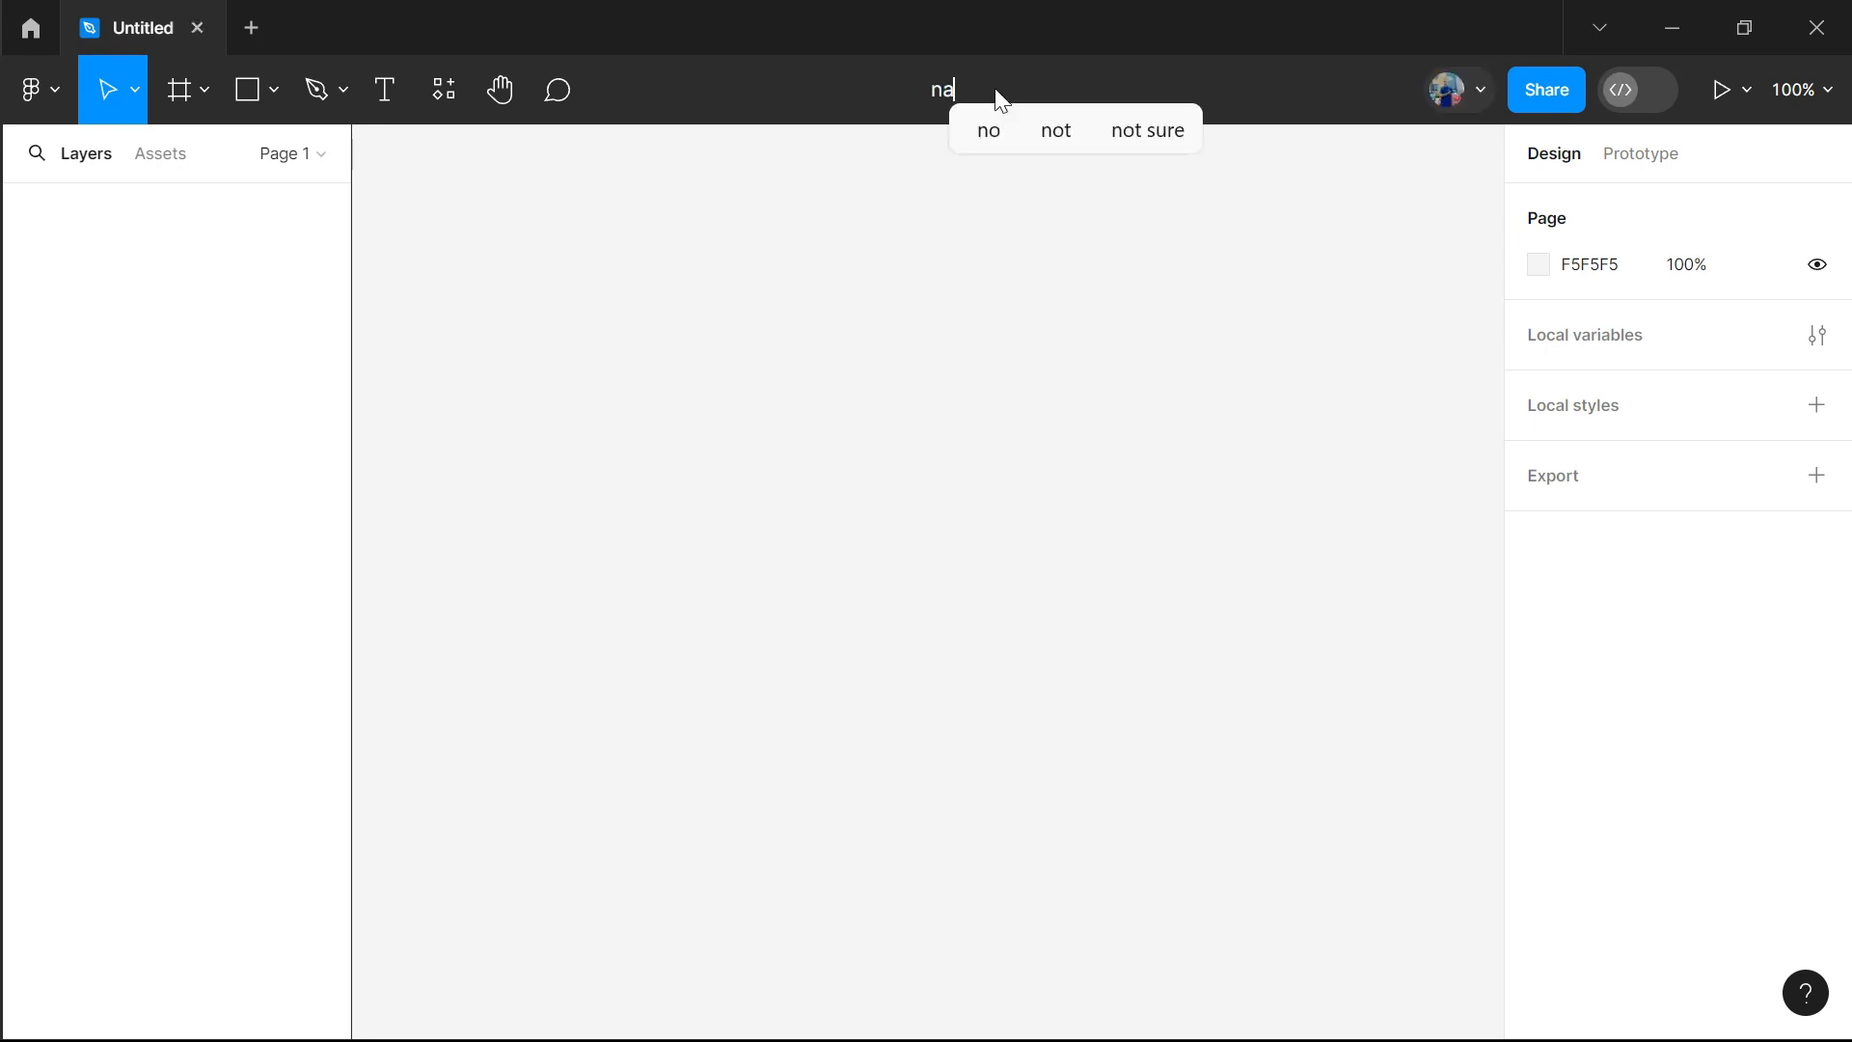
{"action": "type", "text": "v button"}
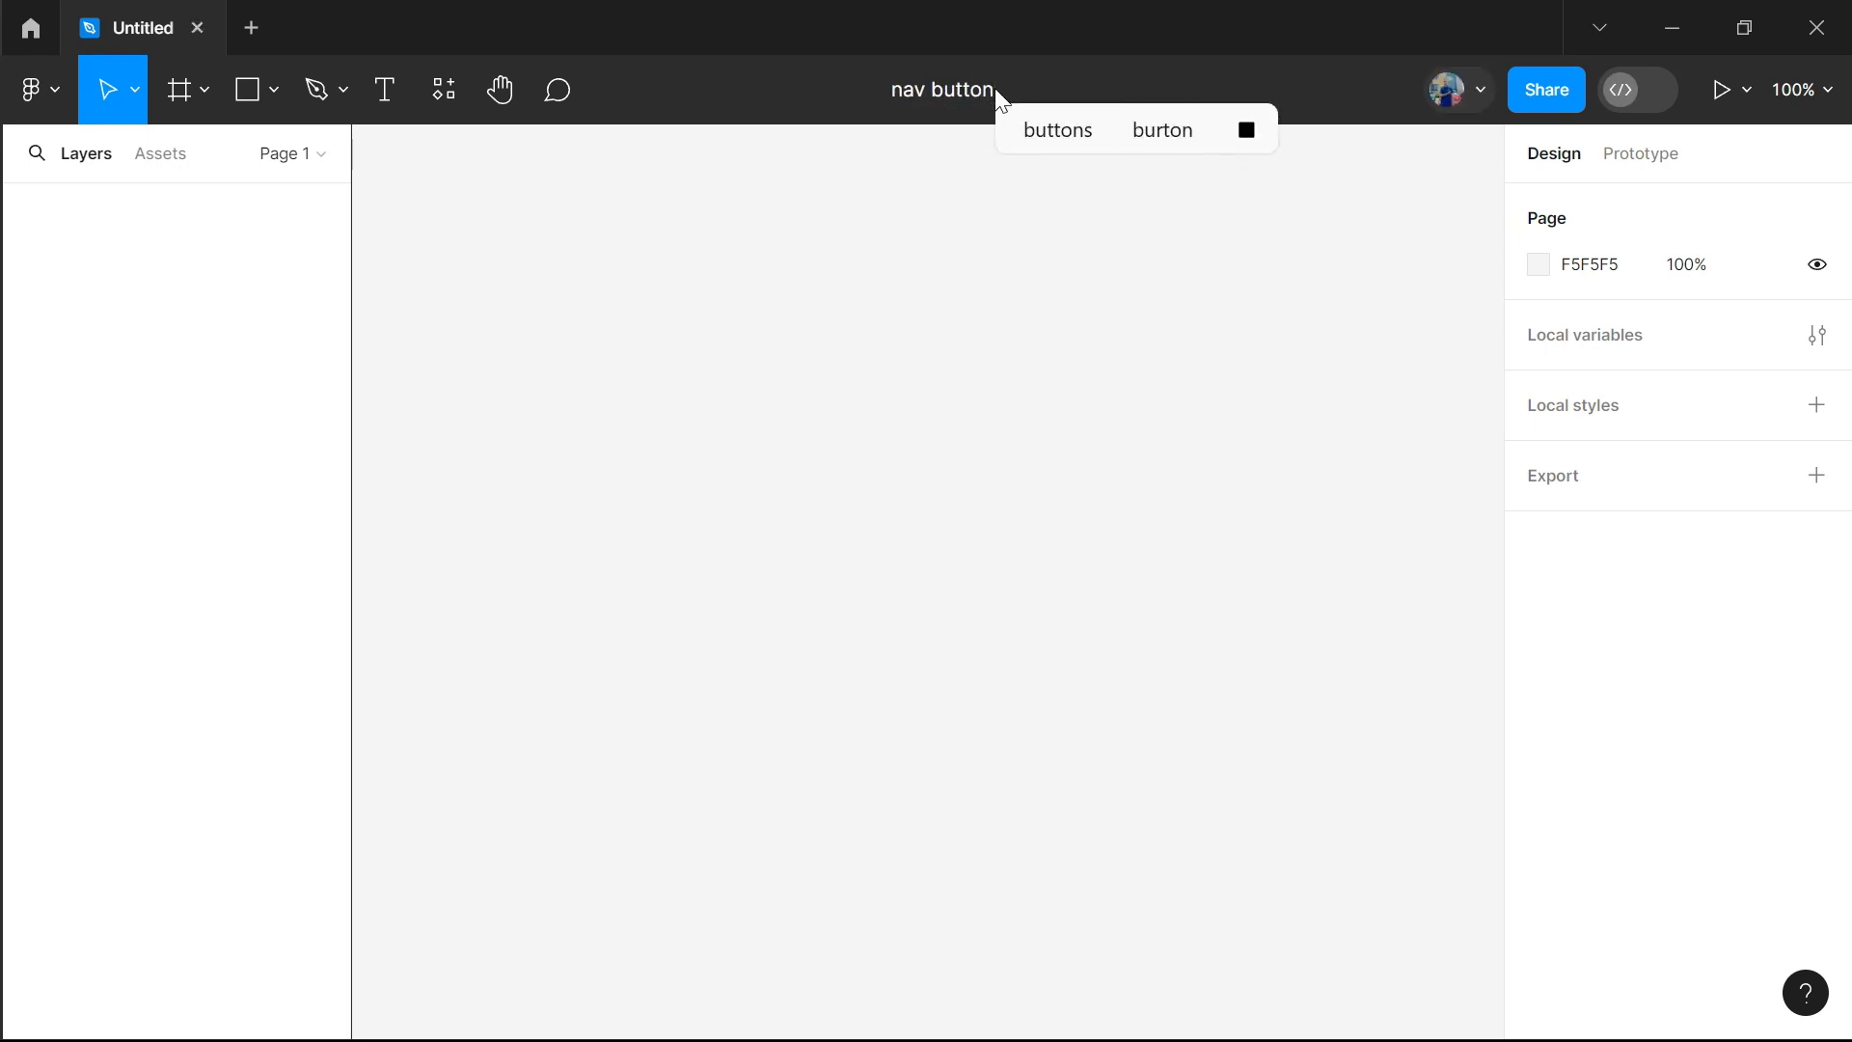
{"action": "left_click", "coordinate": [1059, 314]}
Add an iPhone 14 Plus frame to the empty canvas
{"action": "left_click", "coordinate": [203, 88]}
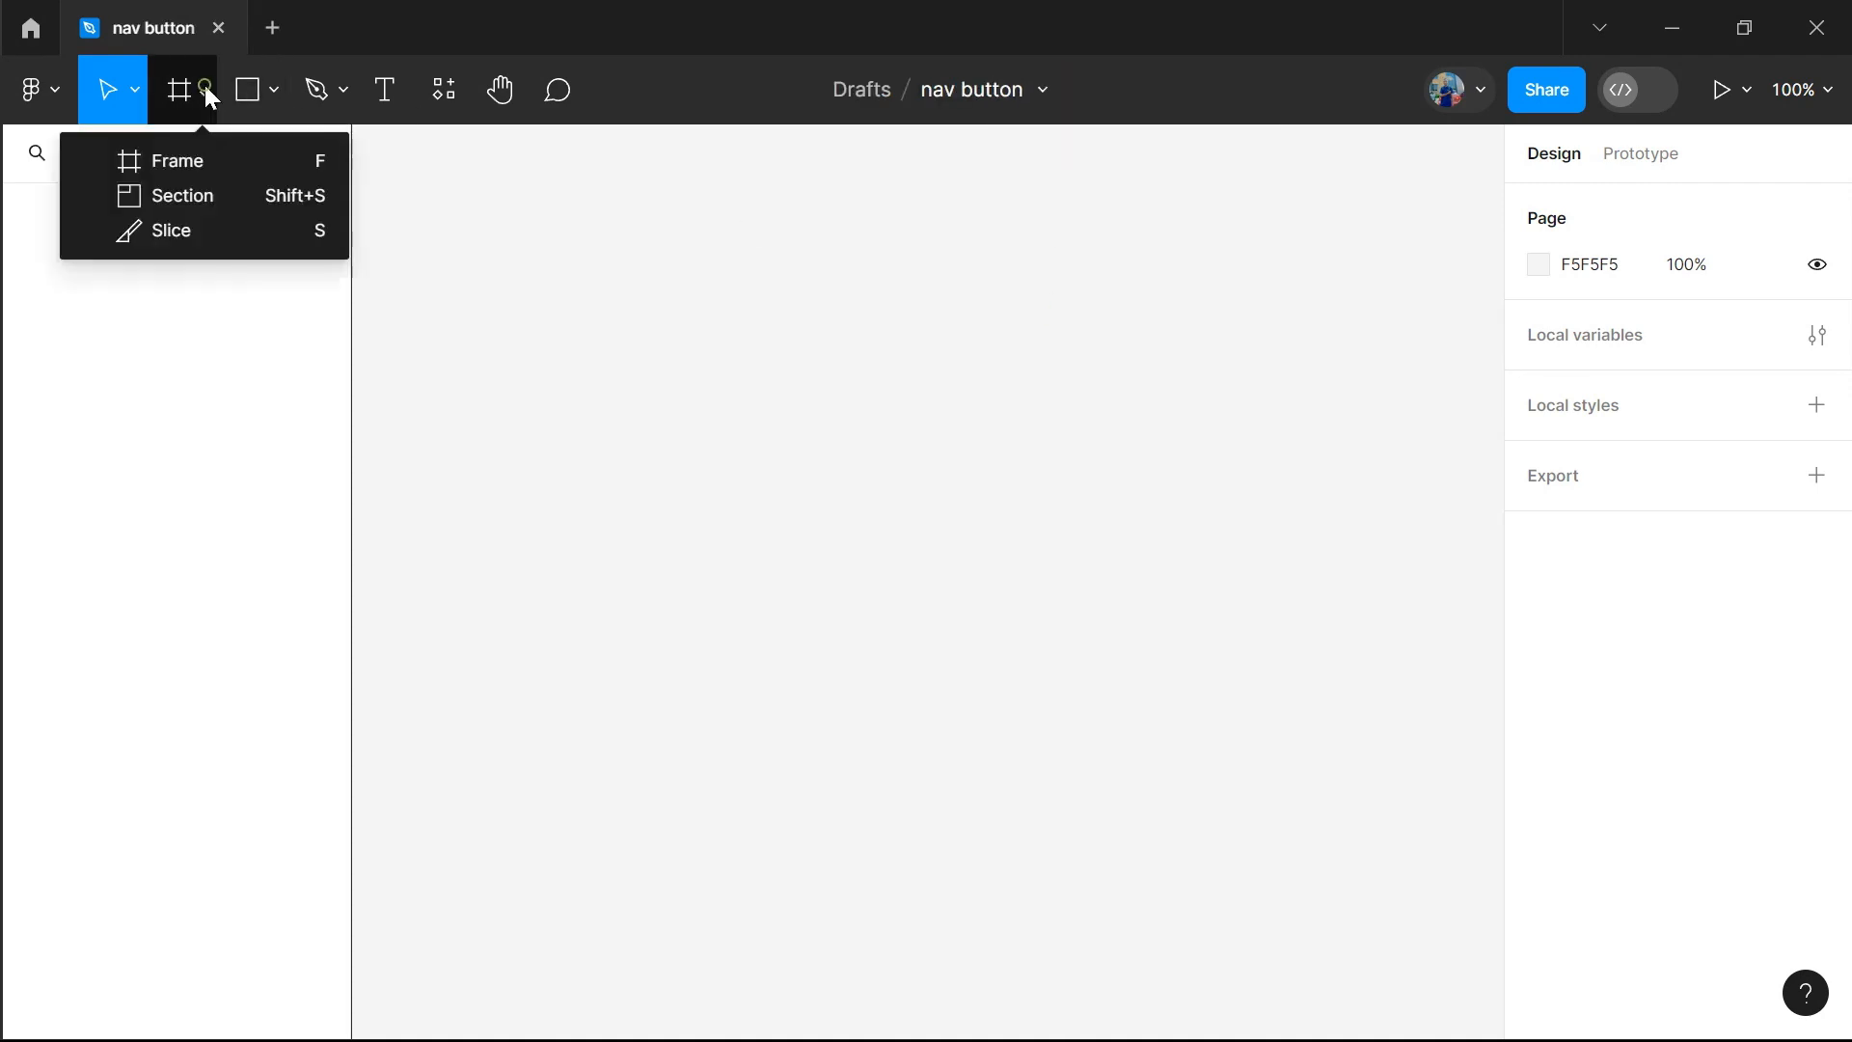
{"action": "left_click", "coordinate": [206, 159]}
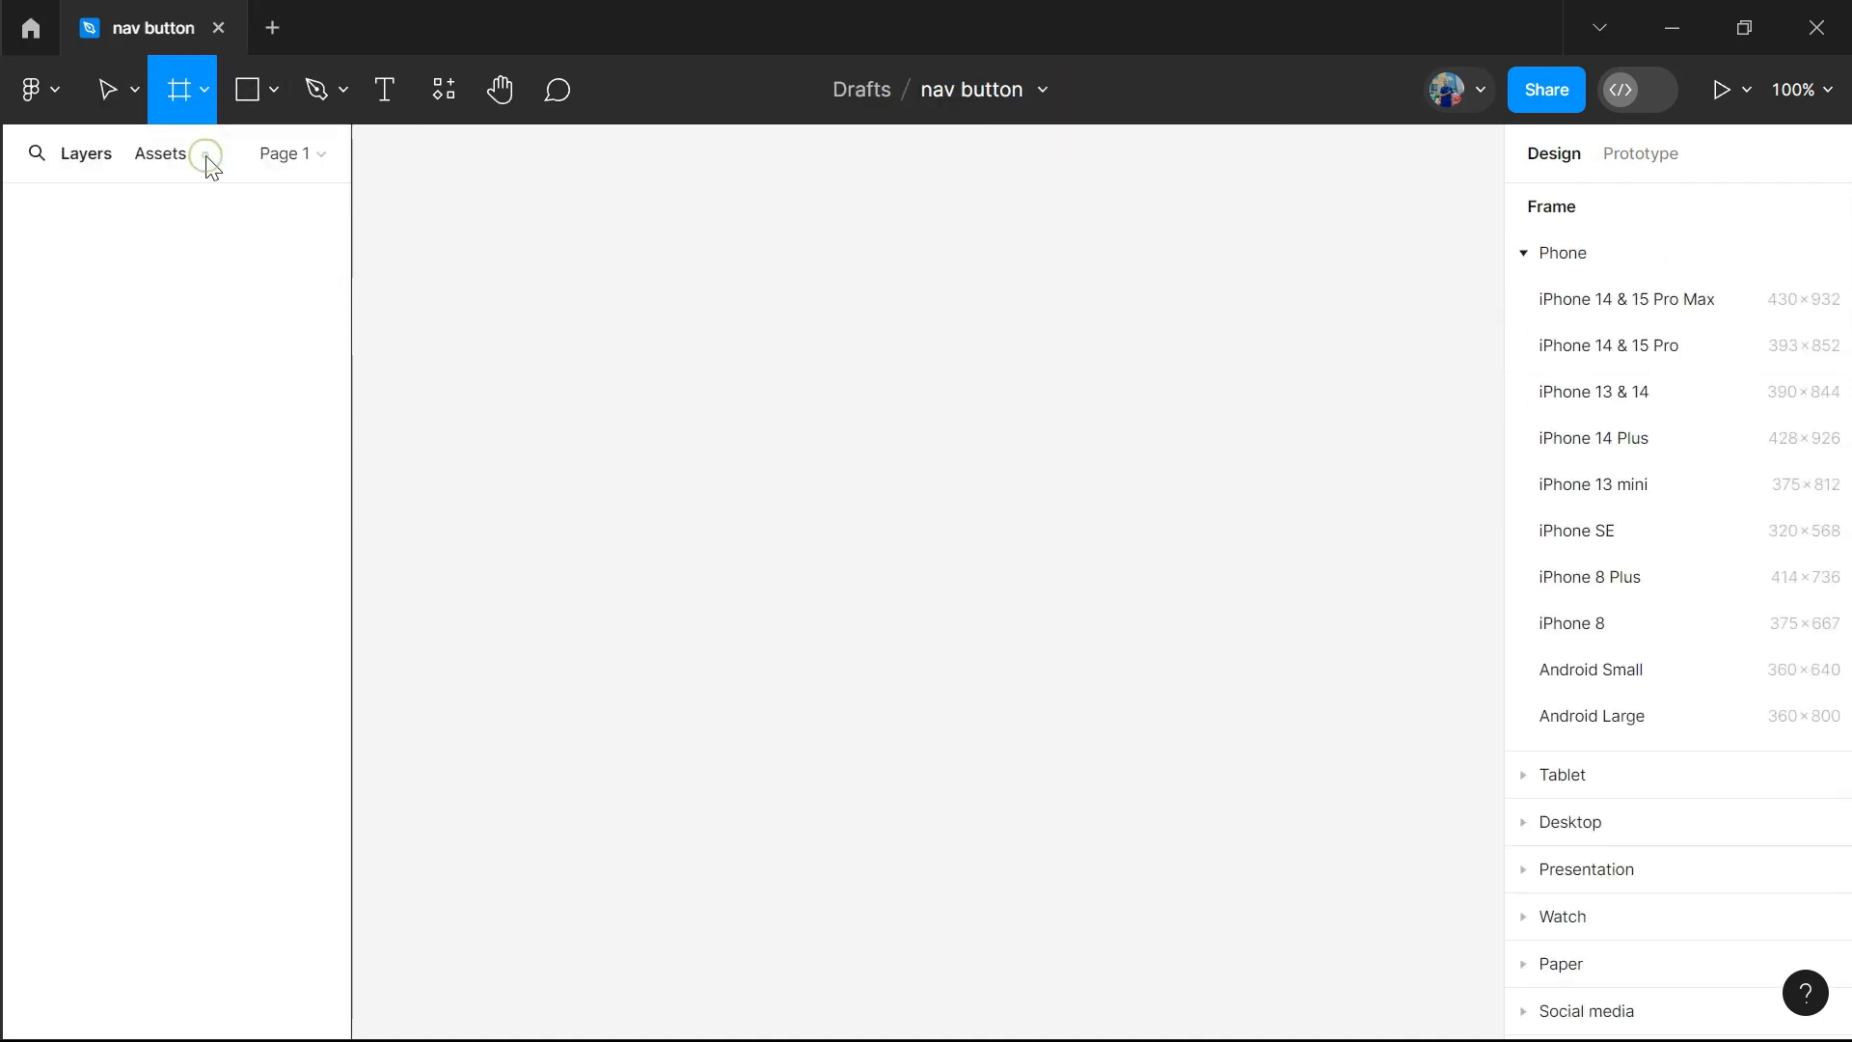
{"action": "left_click", "coordinate": [1664, 453]}
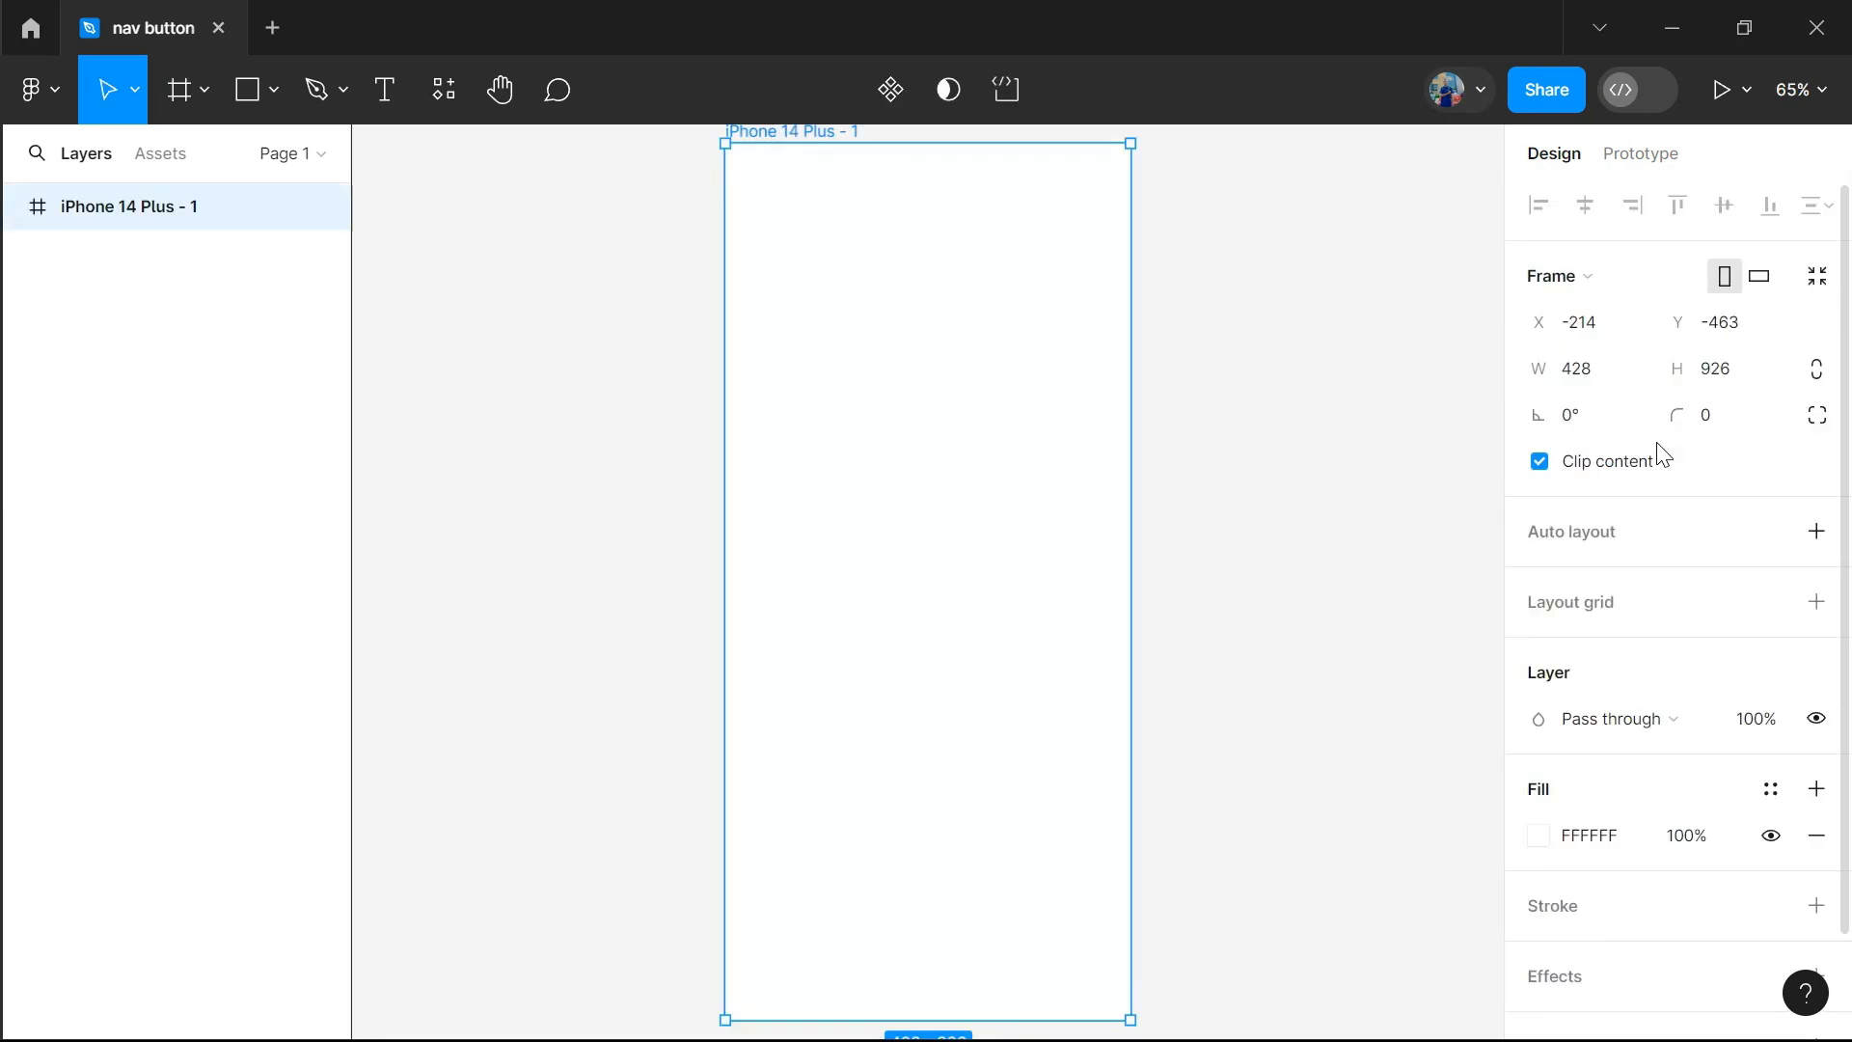
Draw a rectangle about 428 × 78 across the full width of the phone frame's bottom edge
{"action": "left_click", "coordinate": [273, 95]}
{"action": "left_click", "coordinate": [255, 157]}
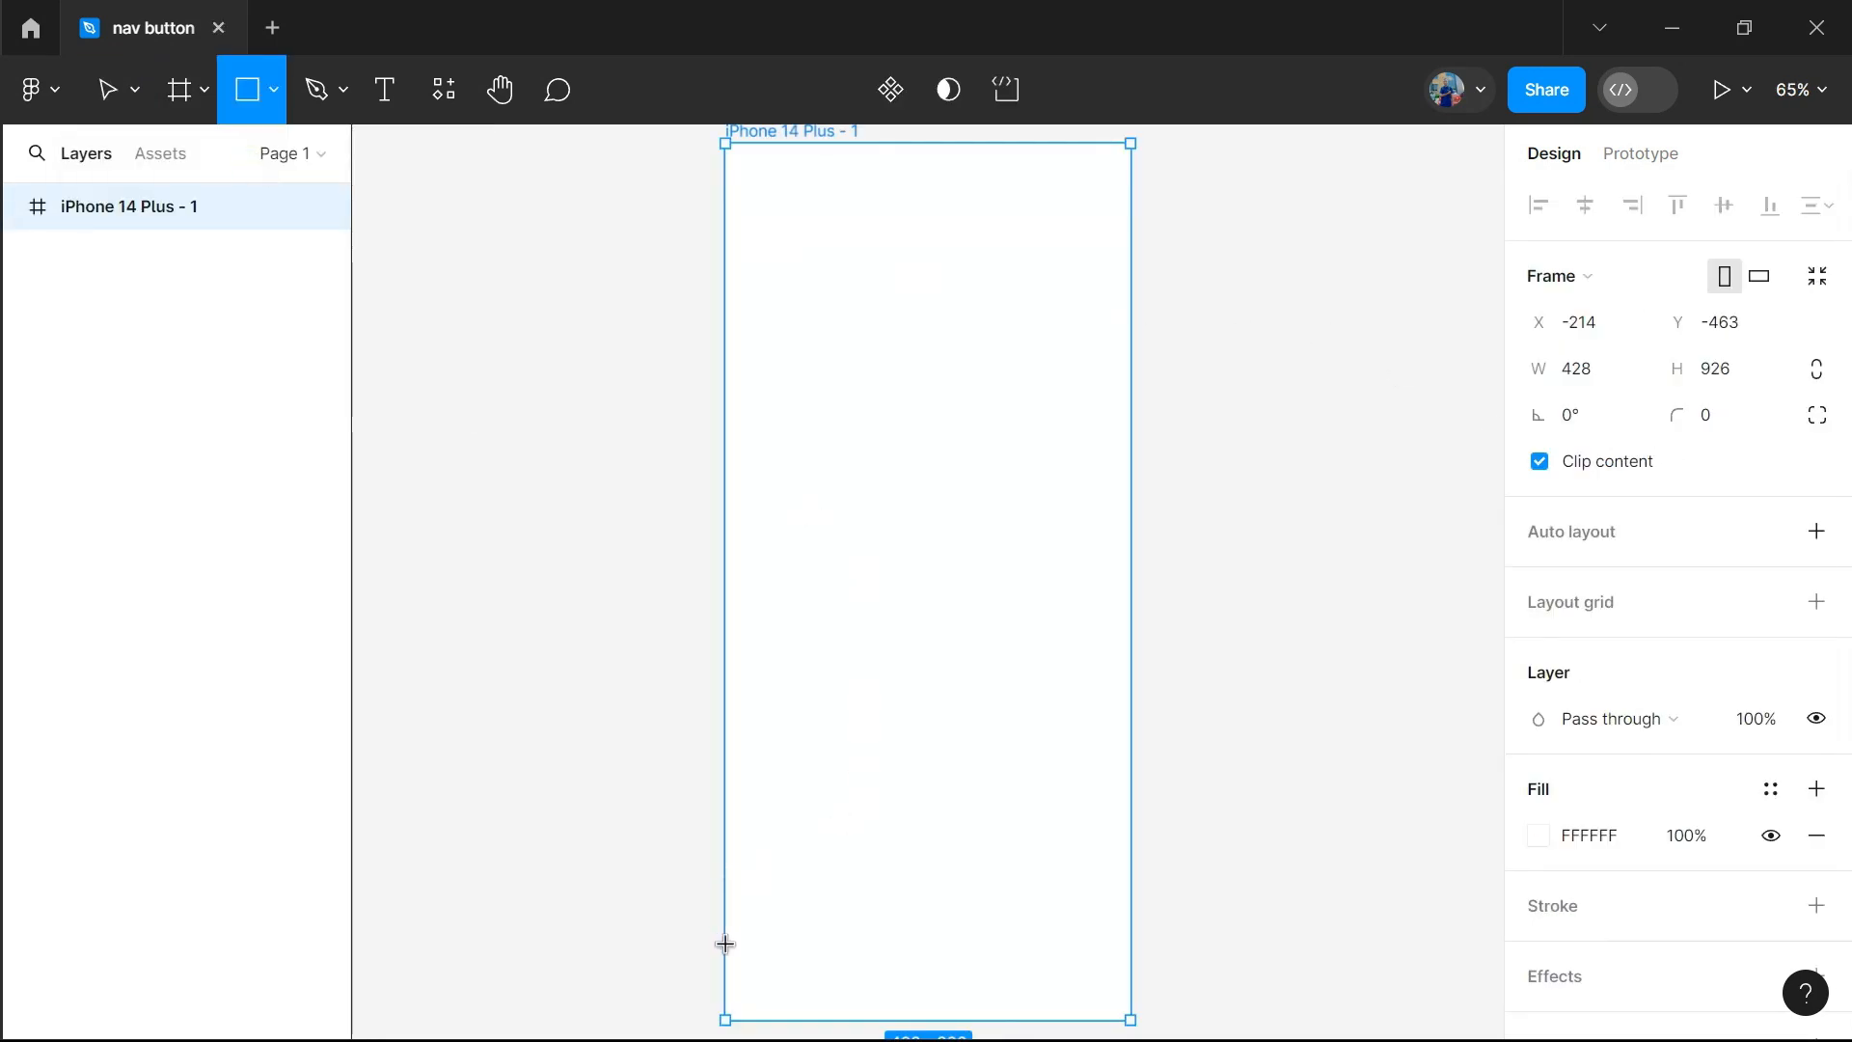
{"action": "mouse_move", "coordinate": [725, 947]}
{"action": "left_mouse_down"}
{"action": "mouse_move", "coordinate": [842, 1013]}
{"action": "mouse_move", "coordinate": [1130, 1013]}
{"action": "mouse_move", "coordinate": [1127, 960]}
{"action": "left_mouse_up"}
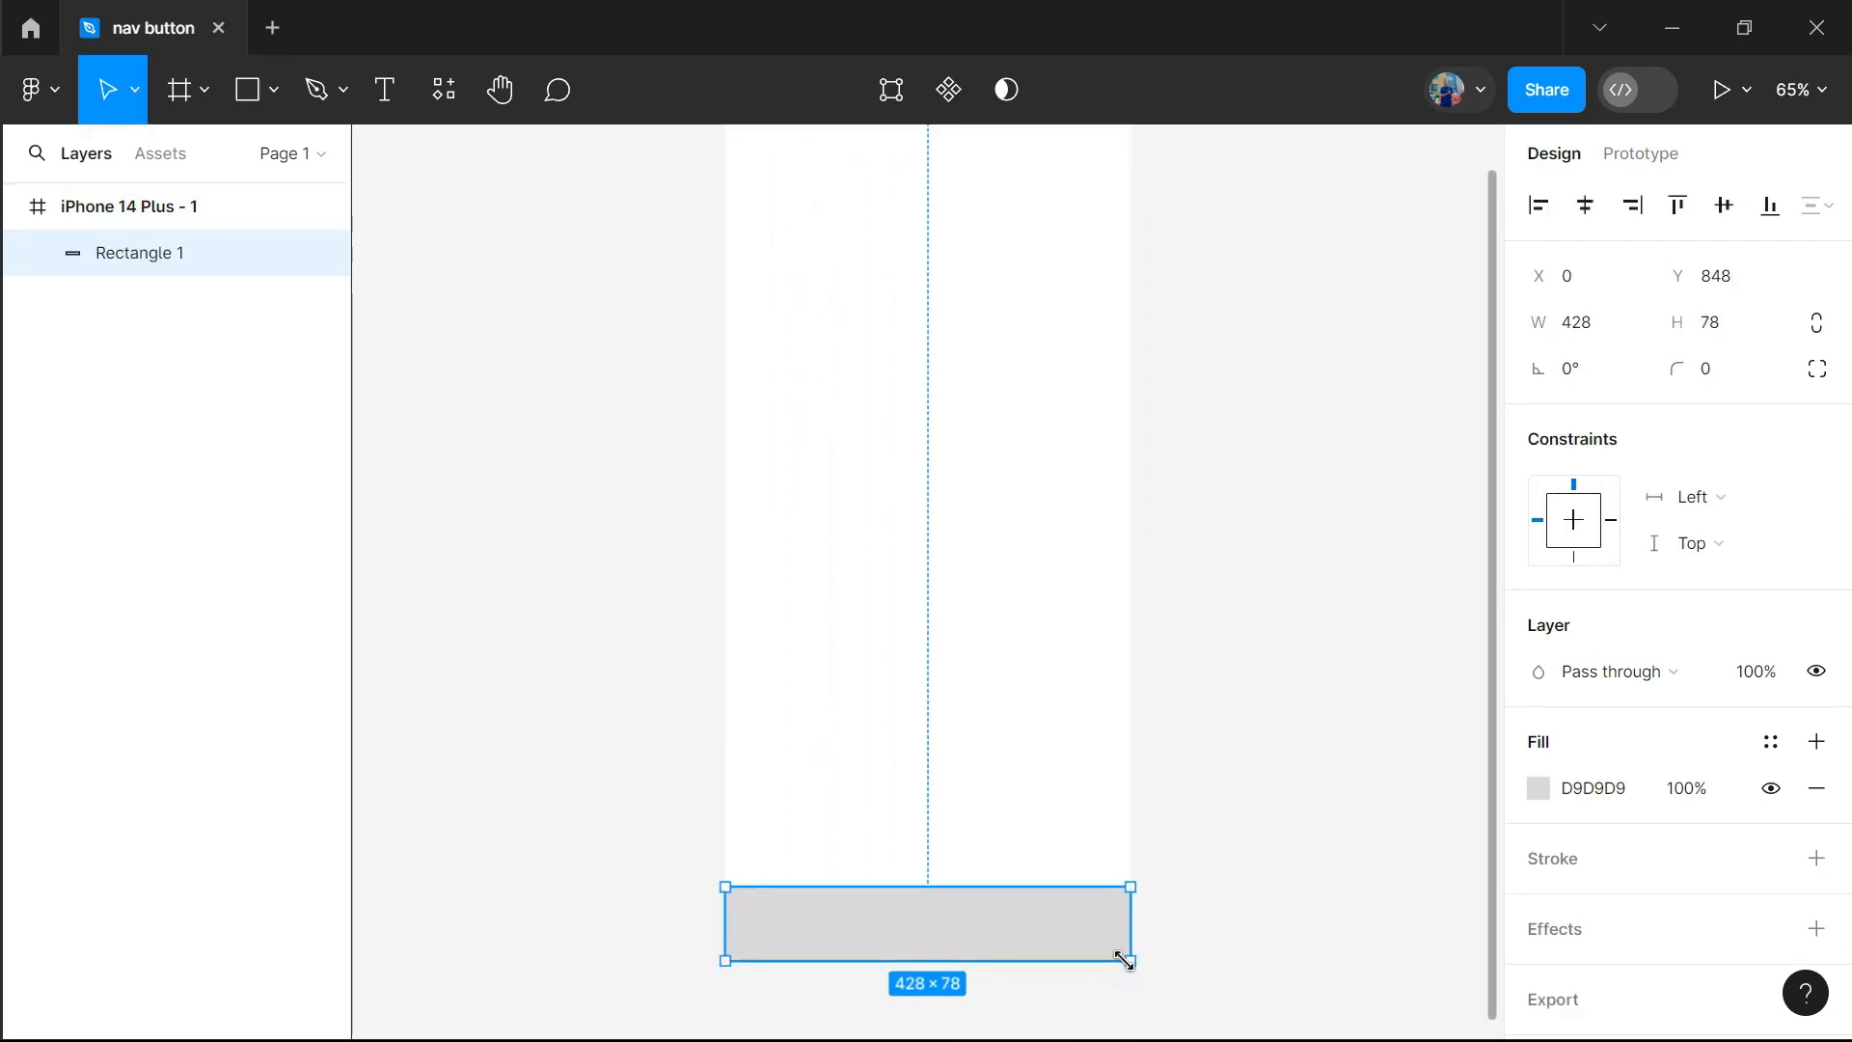
Fill the bottom rectangle with the solid purple 8423FF
{"action": "scroll", "coordinate": [1579, 855], "scroll_direction": "down", "scroll_amount": 1}
{"action": "left_click", "coordinate": [1540, 721]}
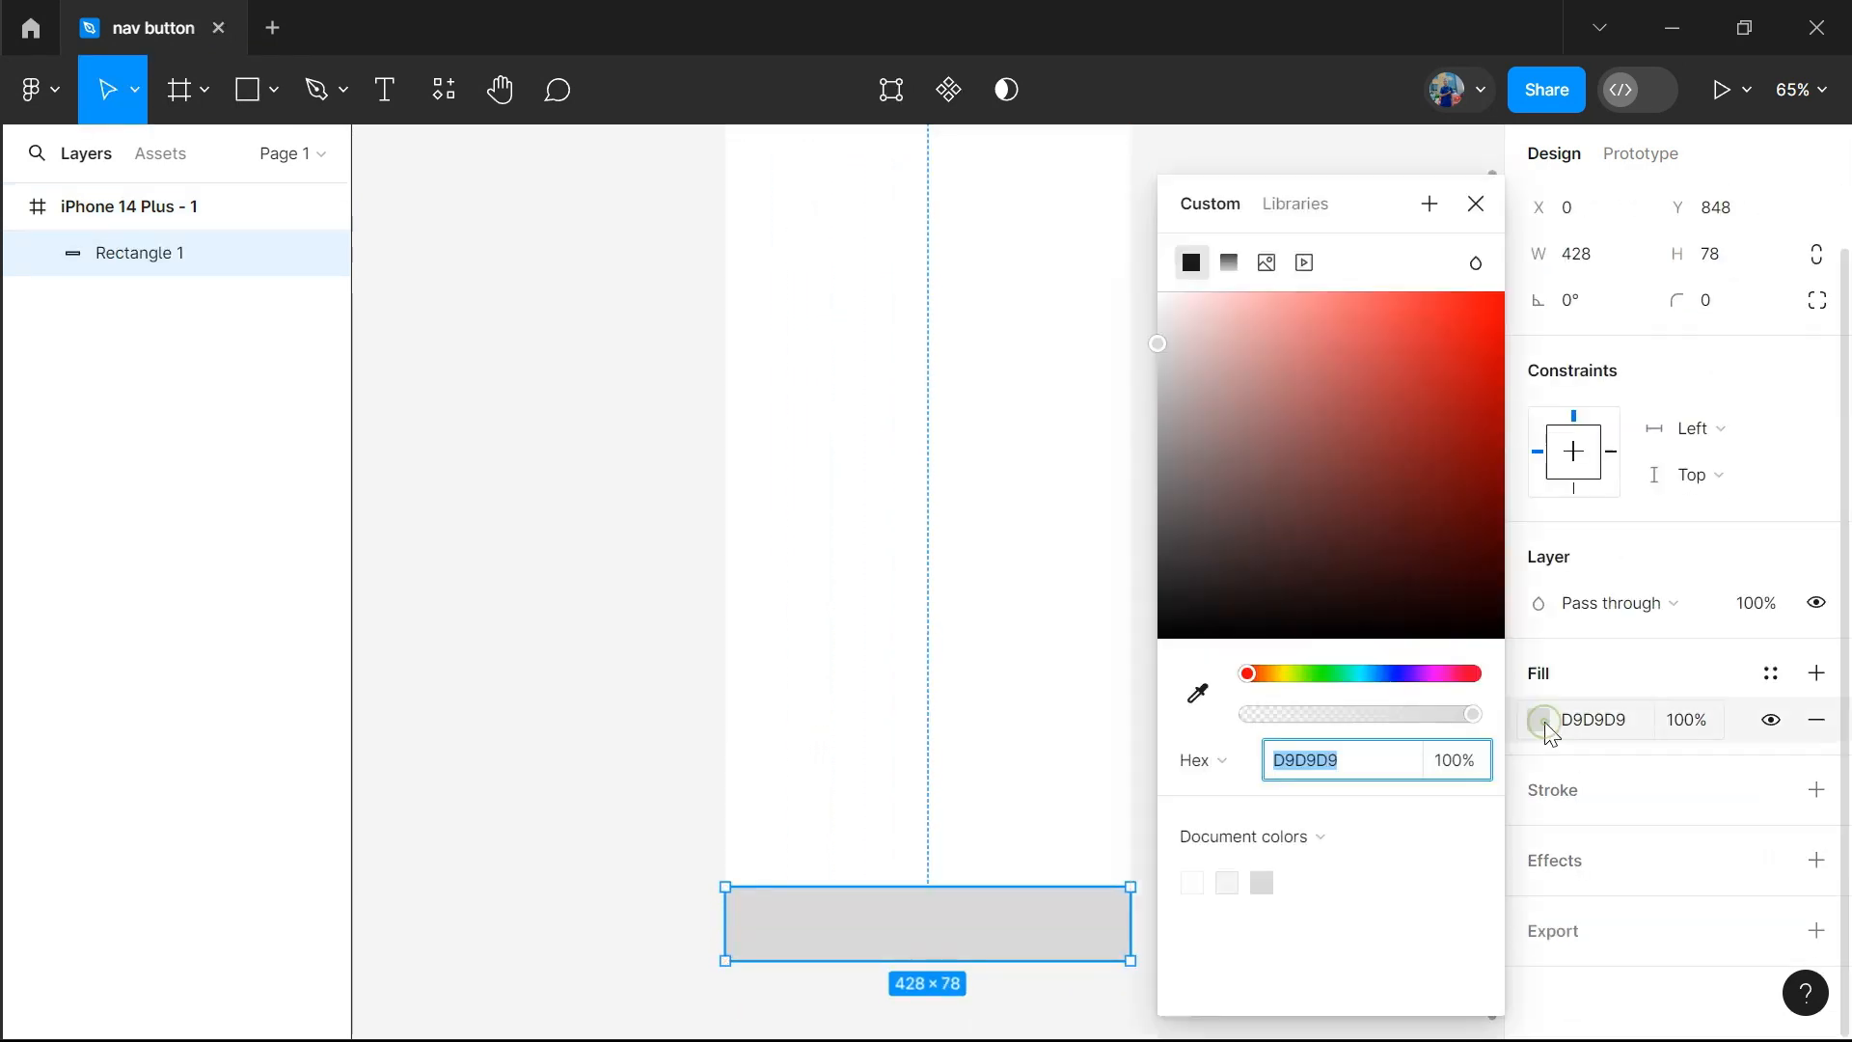
{"action": "left_click", "coordinate": [1394, 674]}
{"action": "left_click_drag", "start_coordinate": [1380, 417], "coordinate": [1464, 292]}
{"action": "left_click_drag", "start_coordinate": [1397, 675], "coordinate": [1416, 677]}
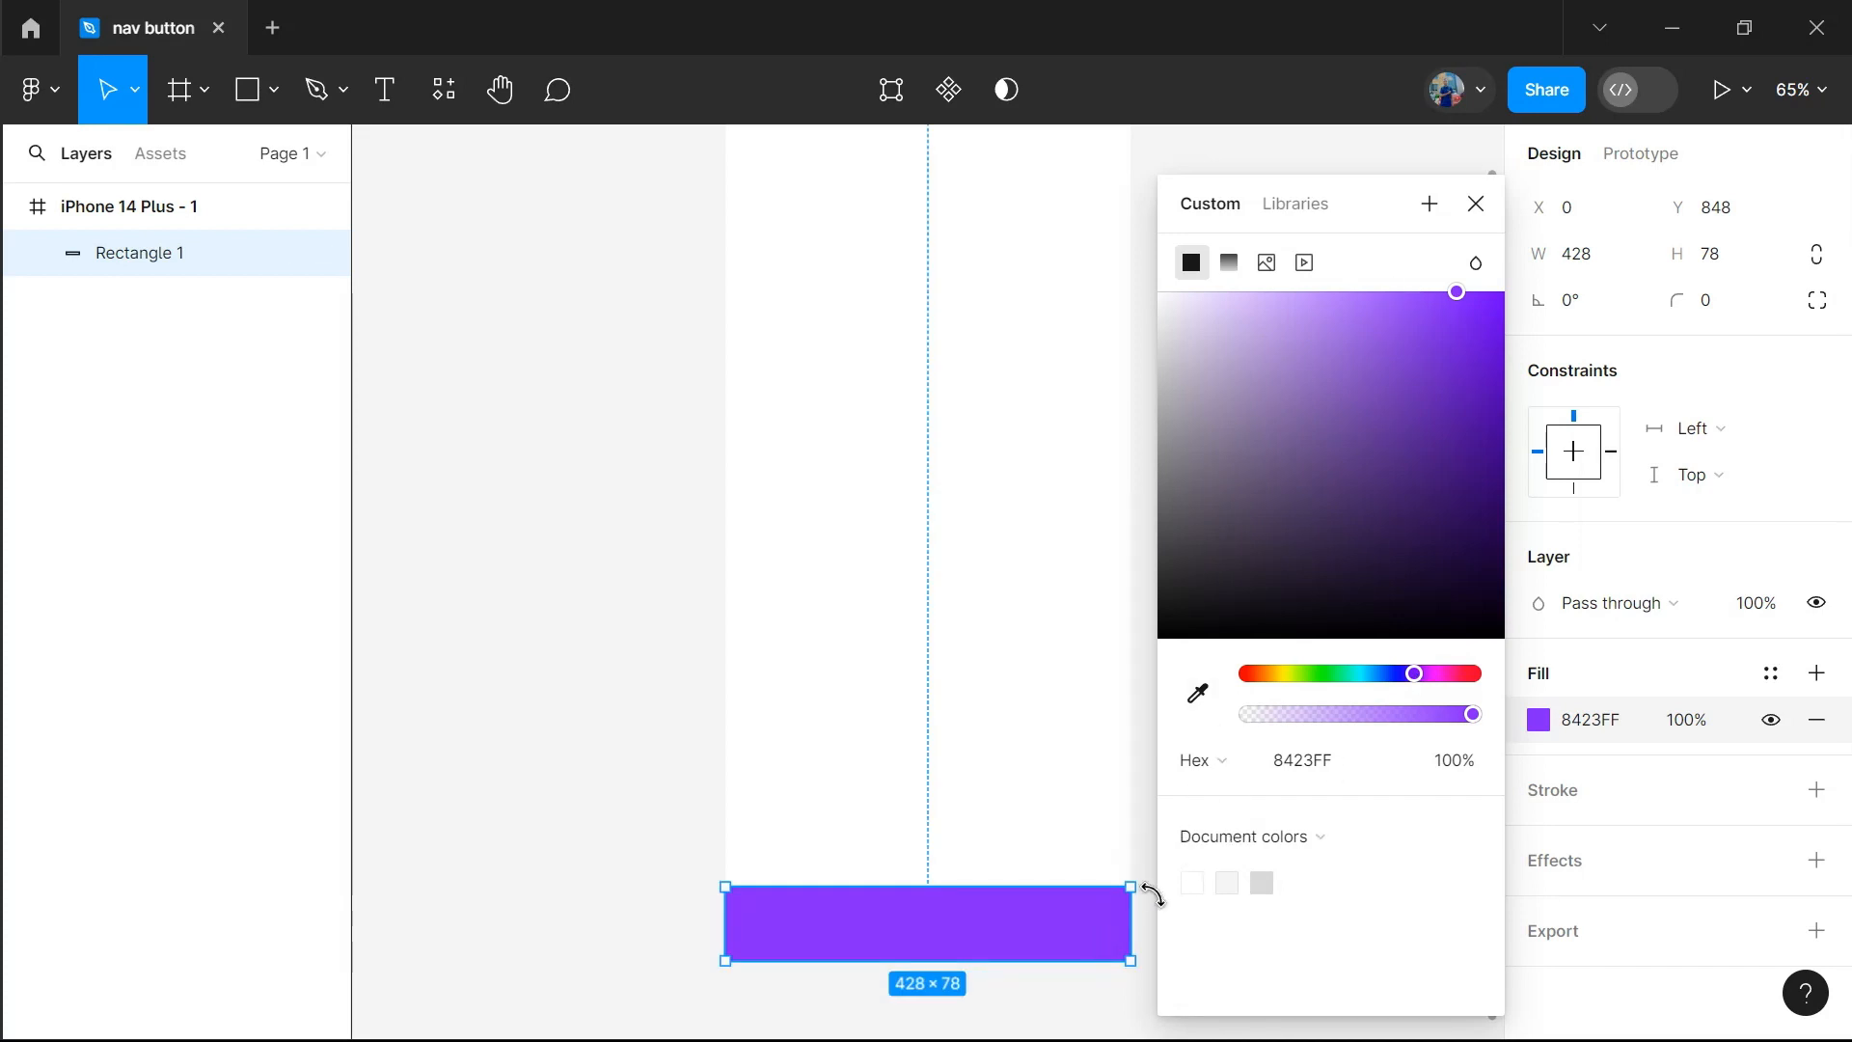
{"action": "left_click", "coordinate": [1196, 693]}
{"action": "left_click", "coordinate": [1103, 950]}
{"action": "left_click", "coordinate": [1476, 203]}
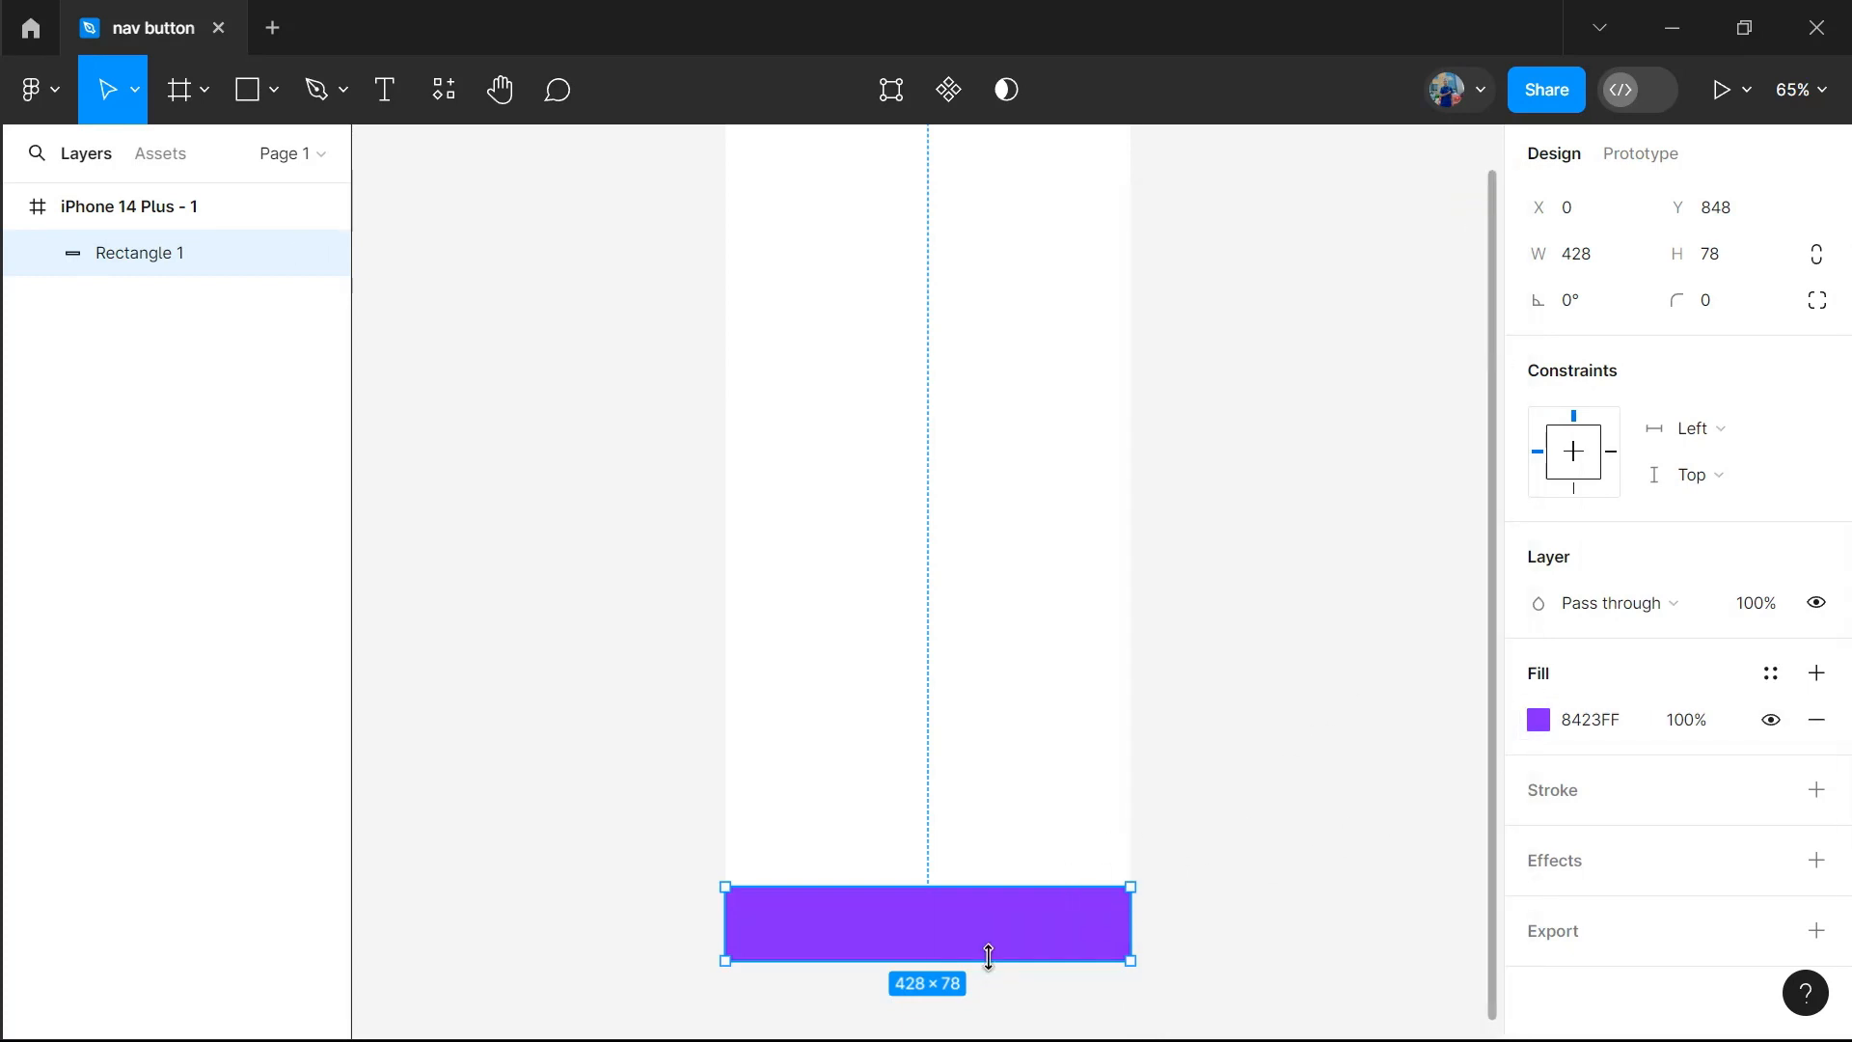
Round only the top left and top right corners of the purple bar with a radius of 30
{"action": "left_click", "coordinate": [1815, 299]}
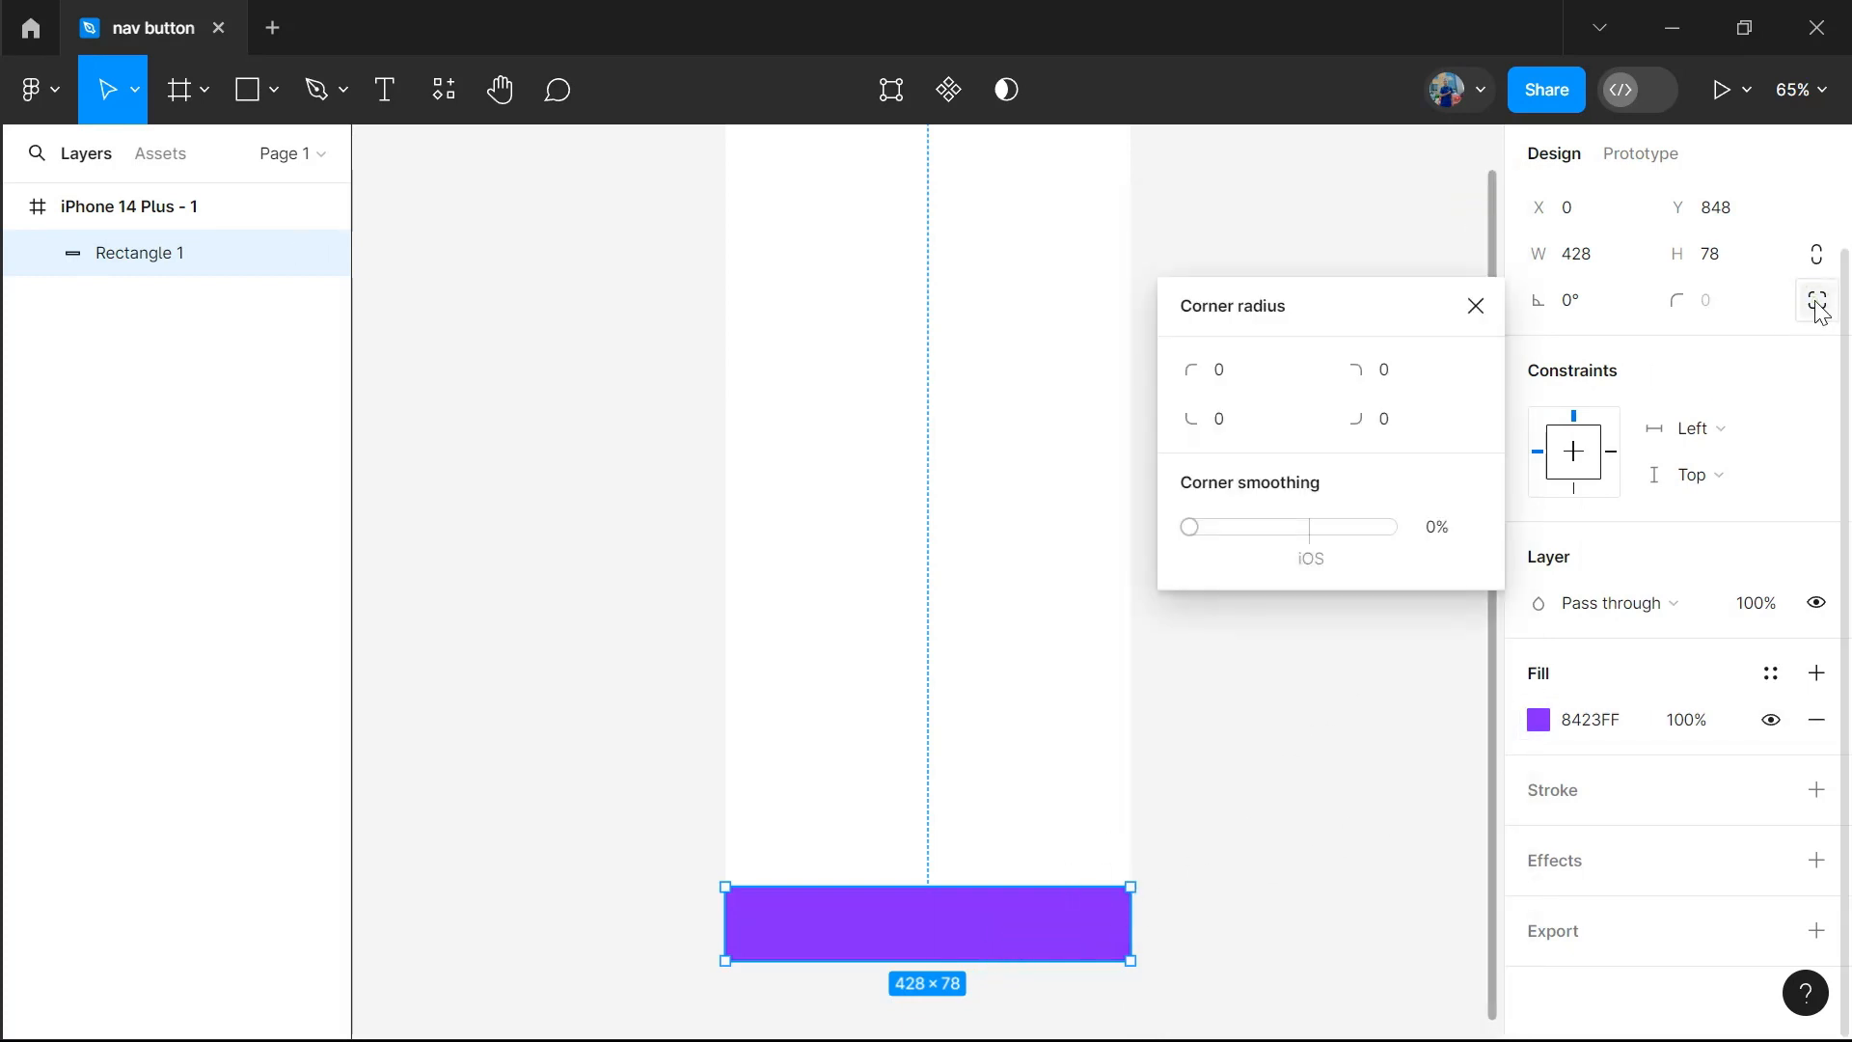
{"action": "left_click", "coordinate": [1240, 380]}
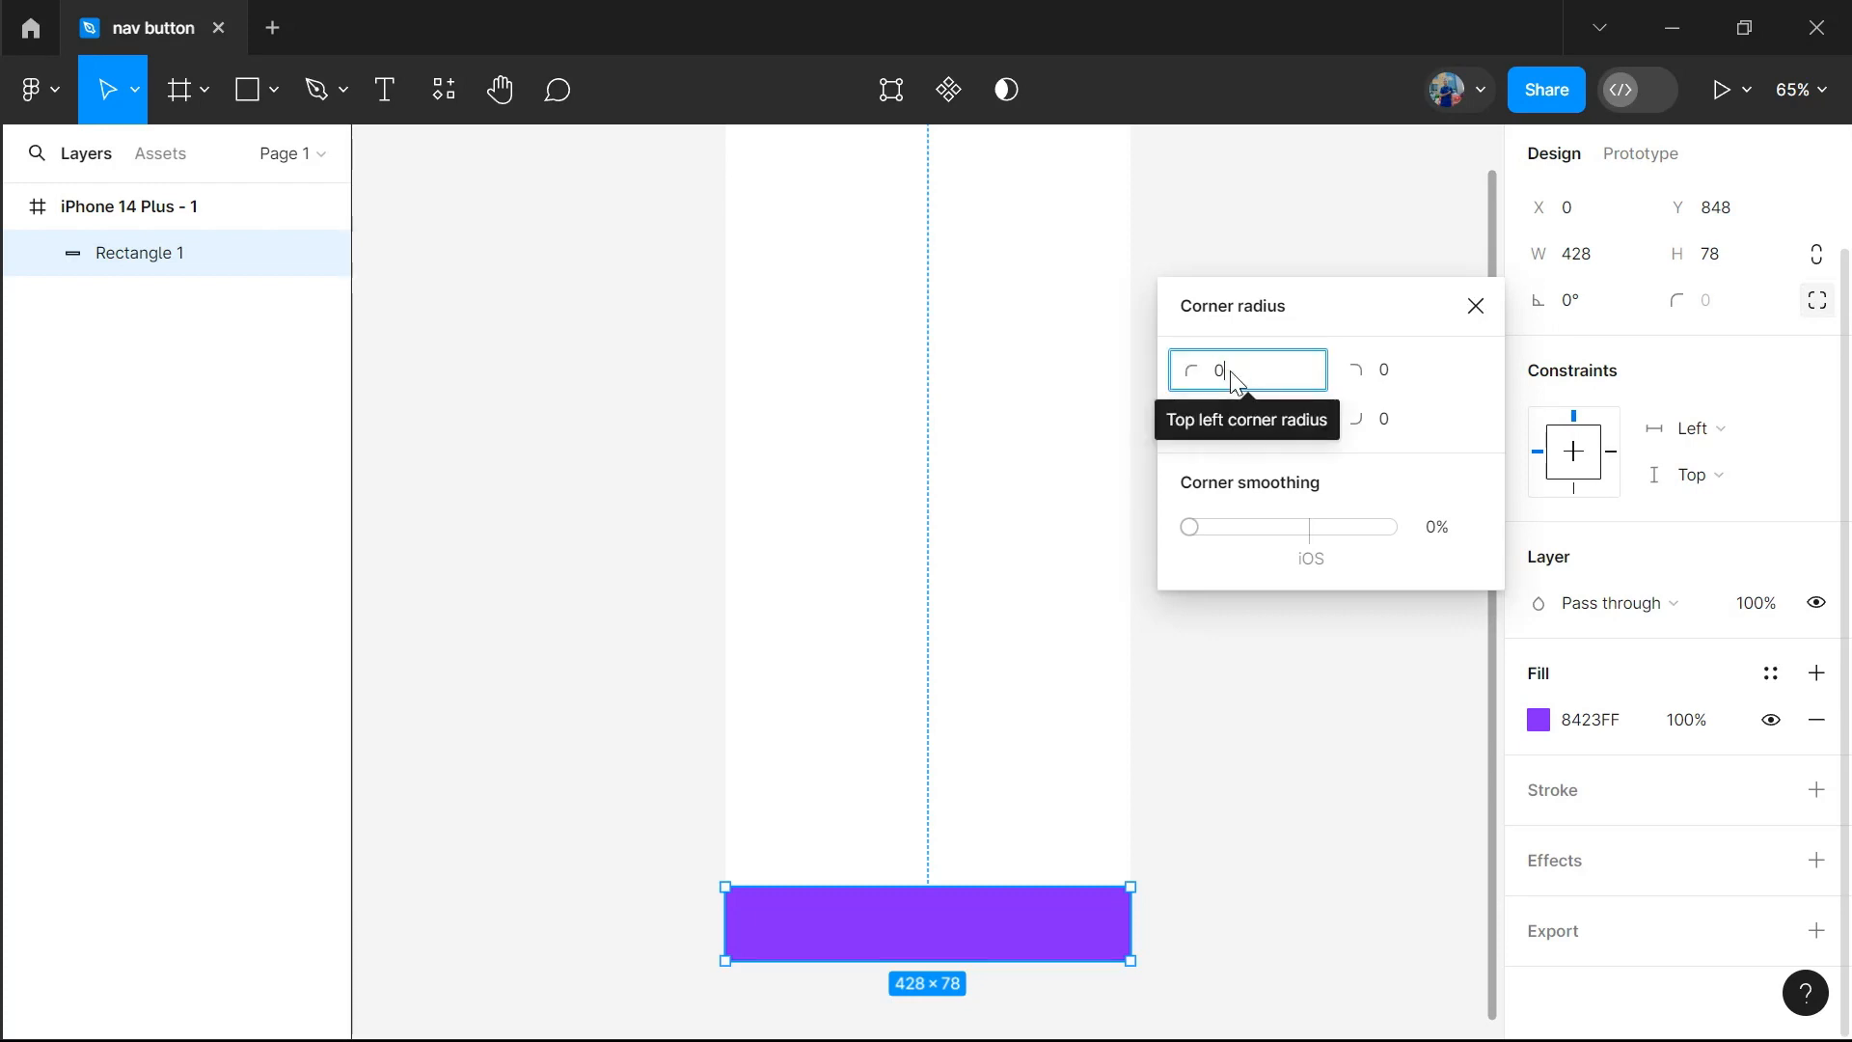
{"action": "key", "text": "BackSpace"}
{"action": "type", "text": "30"}
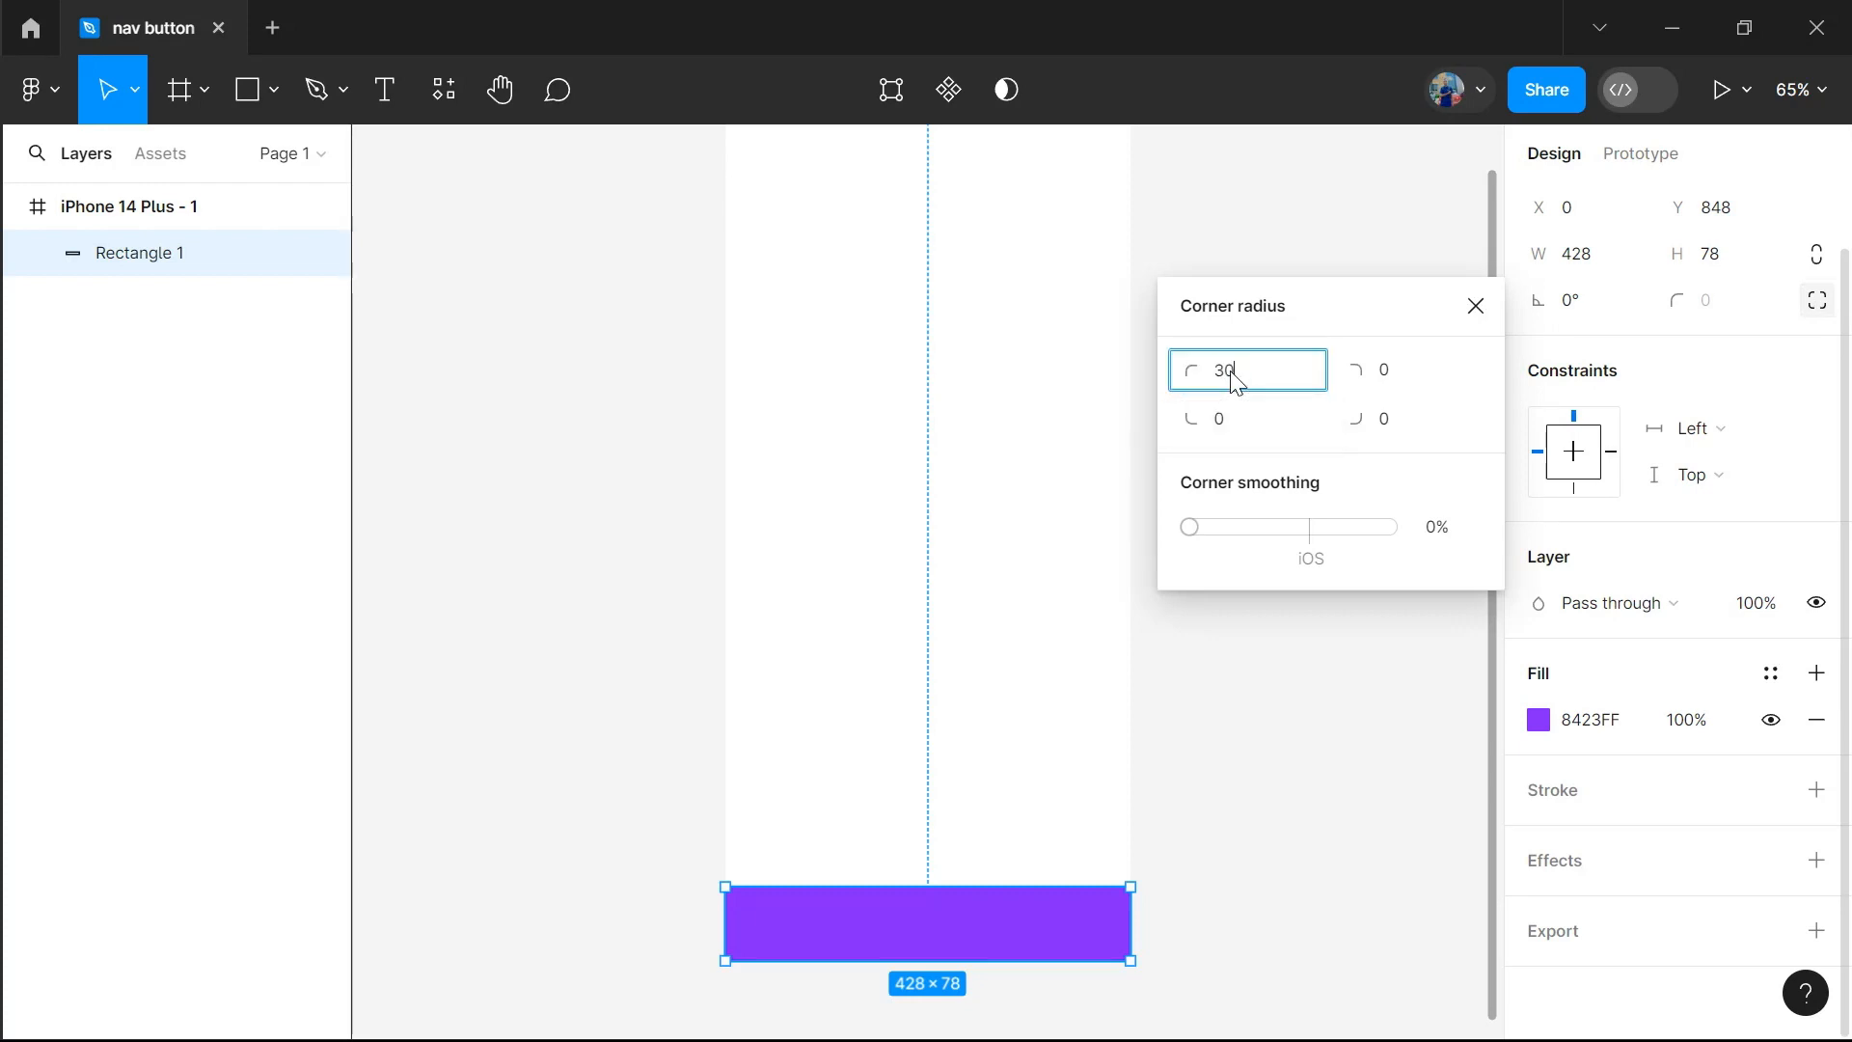
{"action": "left_click", "coordinate": [1399, 375]}
{"action": "key", "text": "BackSpace"}
{"action": "type", "text": "3"}
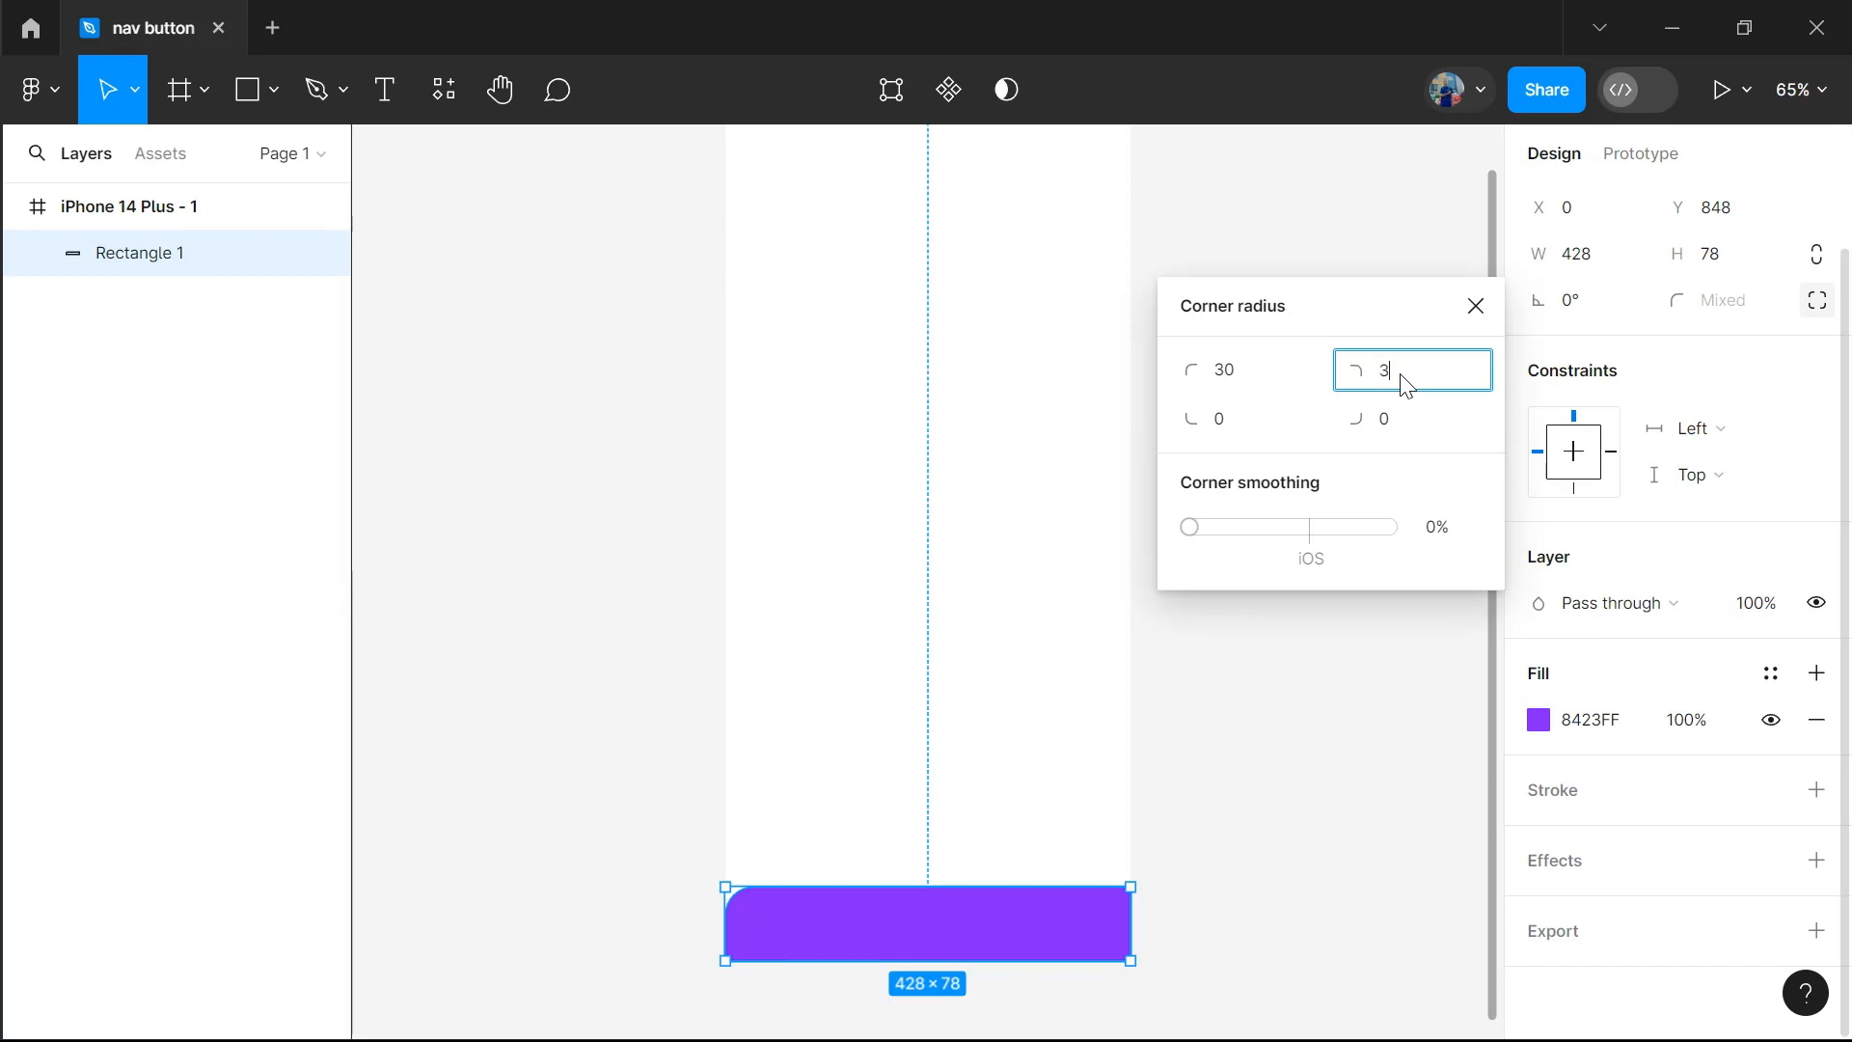
{"action": "left_click", "coordinate": [1219, 262]}
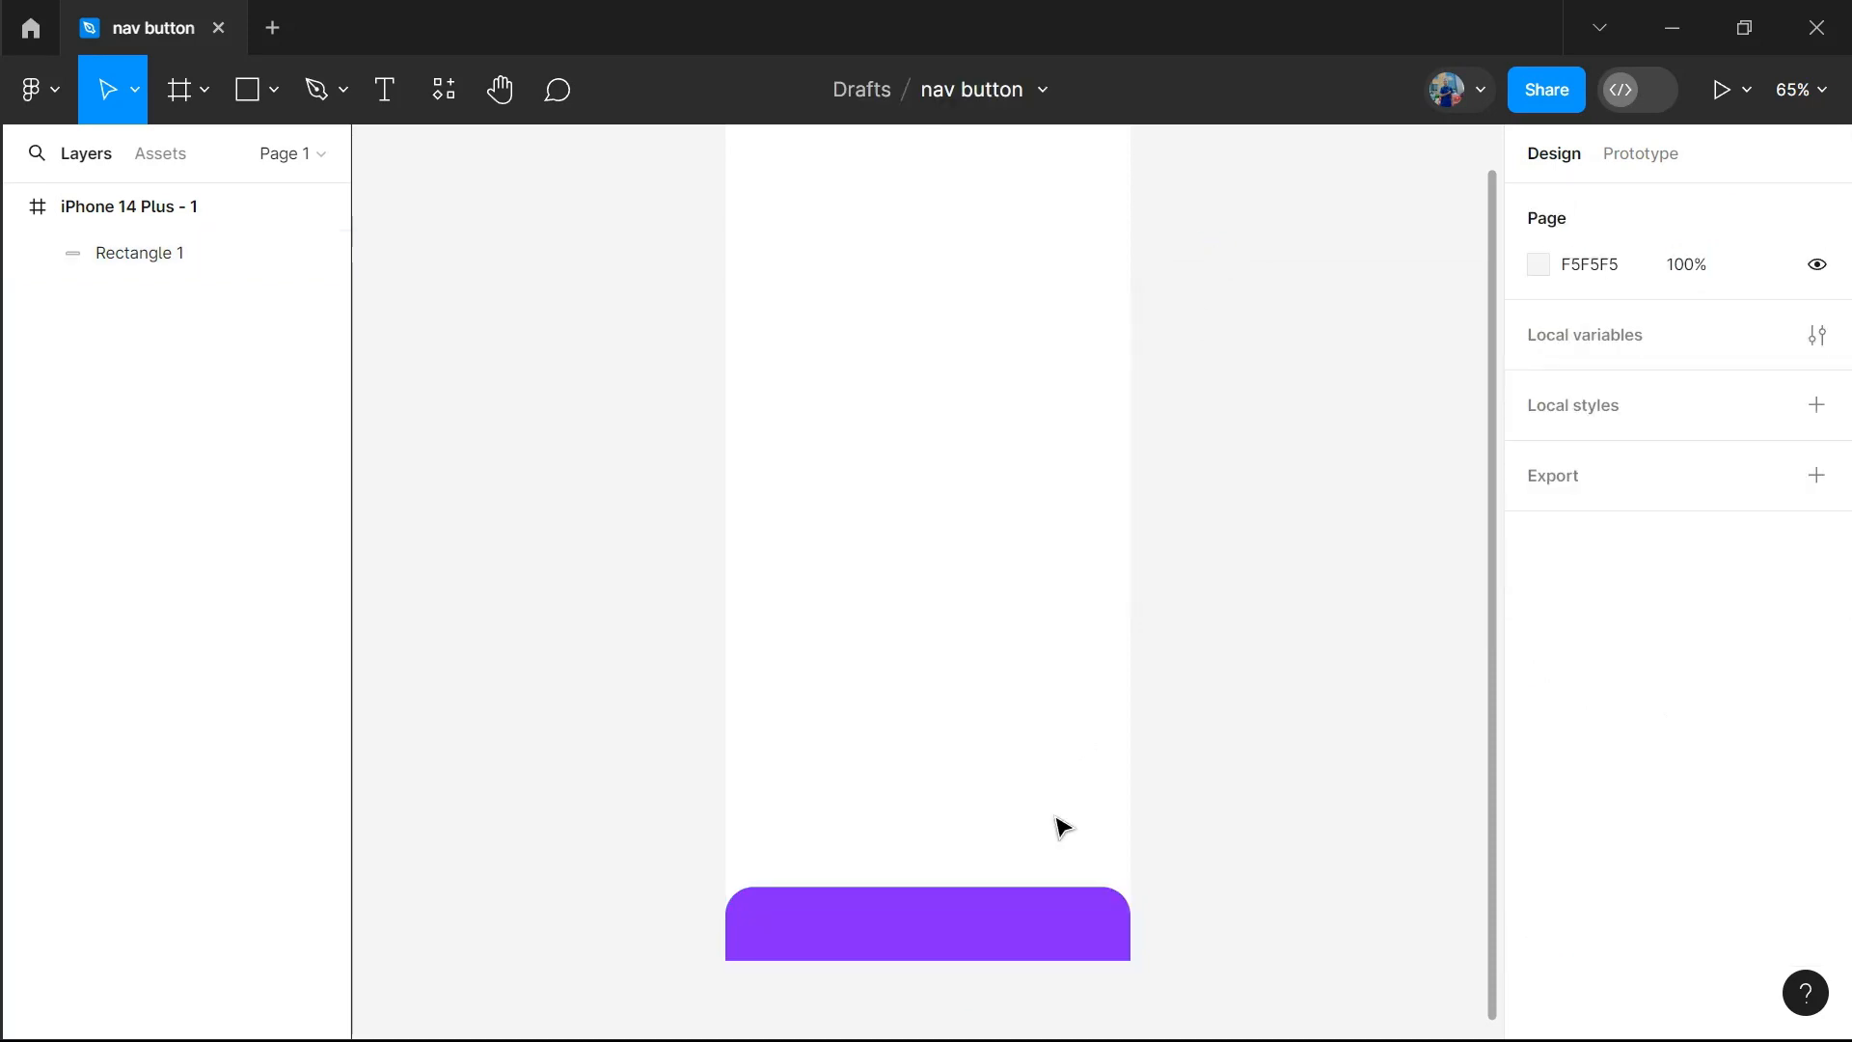
{"action": "left_click", "coordinate": [1061, 919]}
{"action": "left_click", "coordinate": [509, 315]}
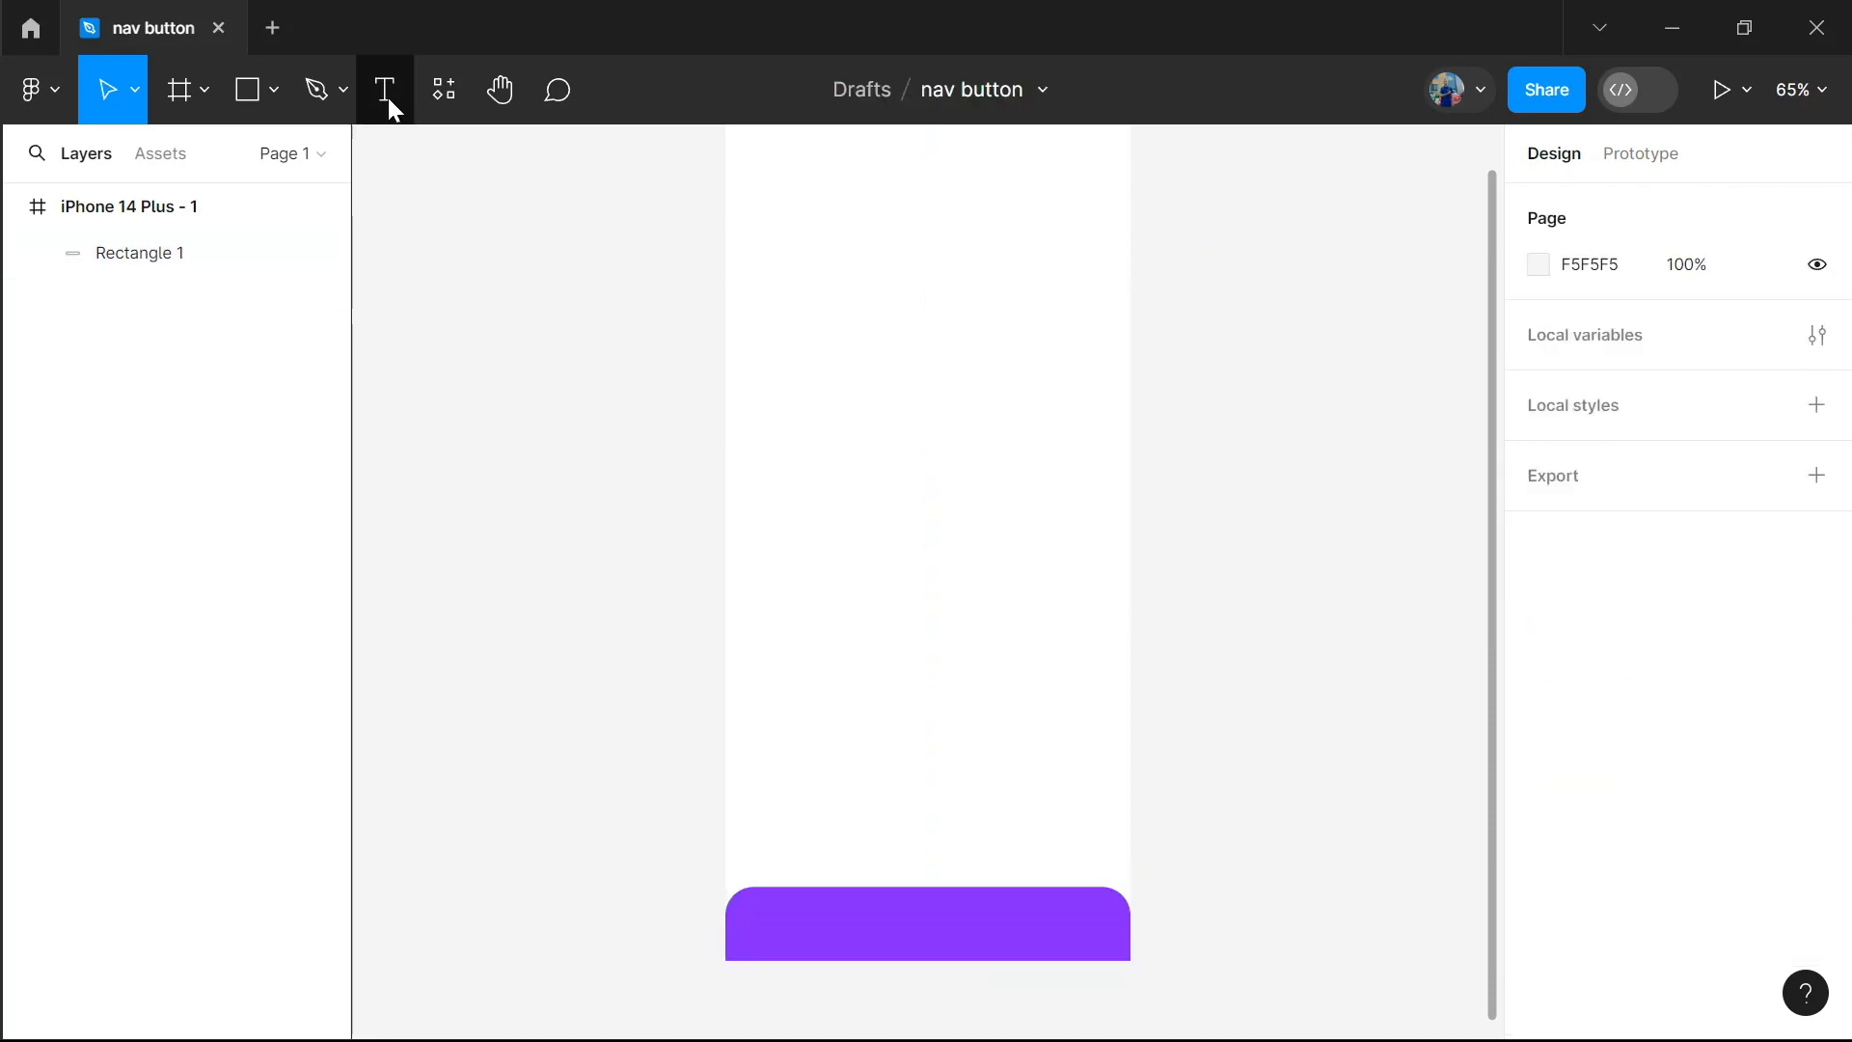
Search the plugins for "icon", run Font Awesome Icons and insert its house icon found under "home"
{"action": "left_click", "coordinate": [439, 93]}
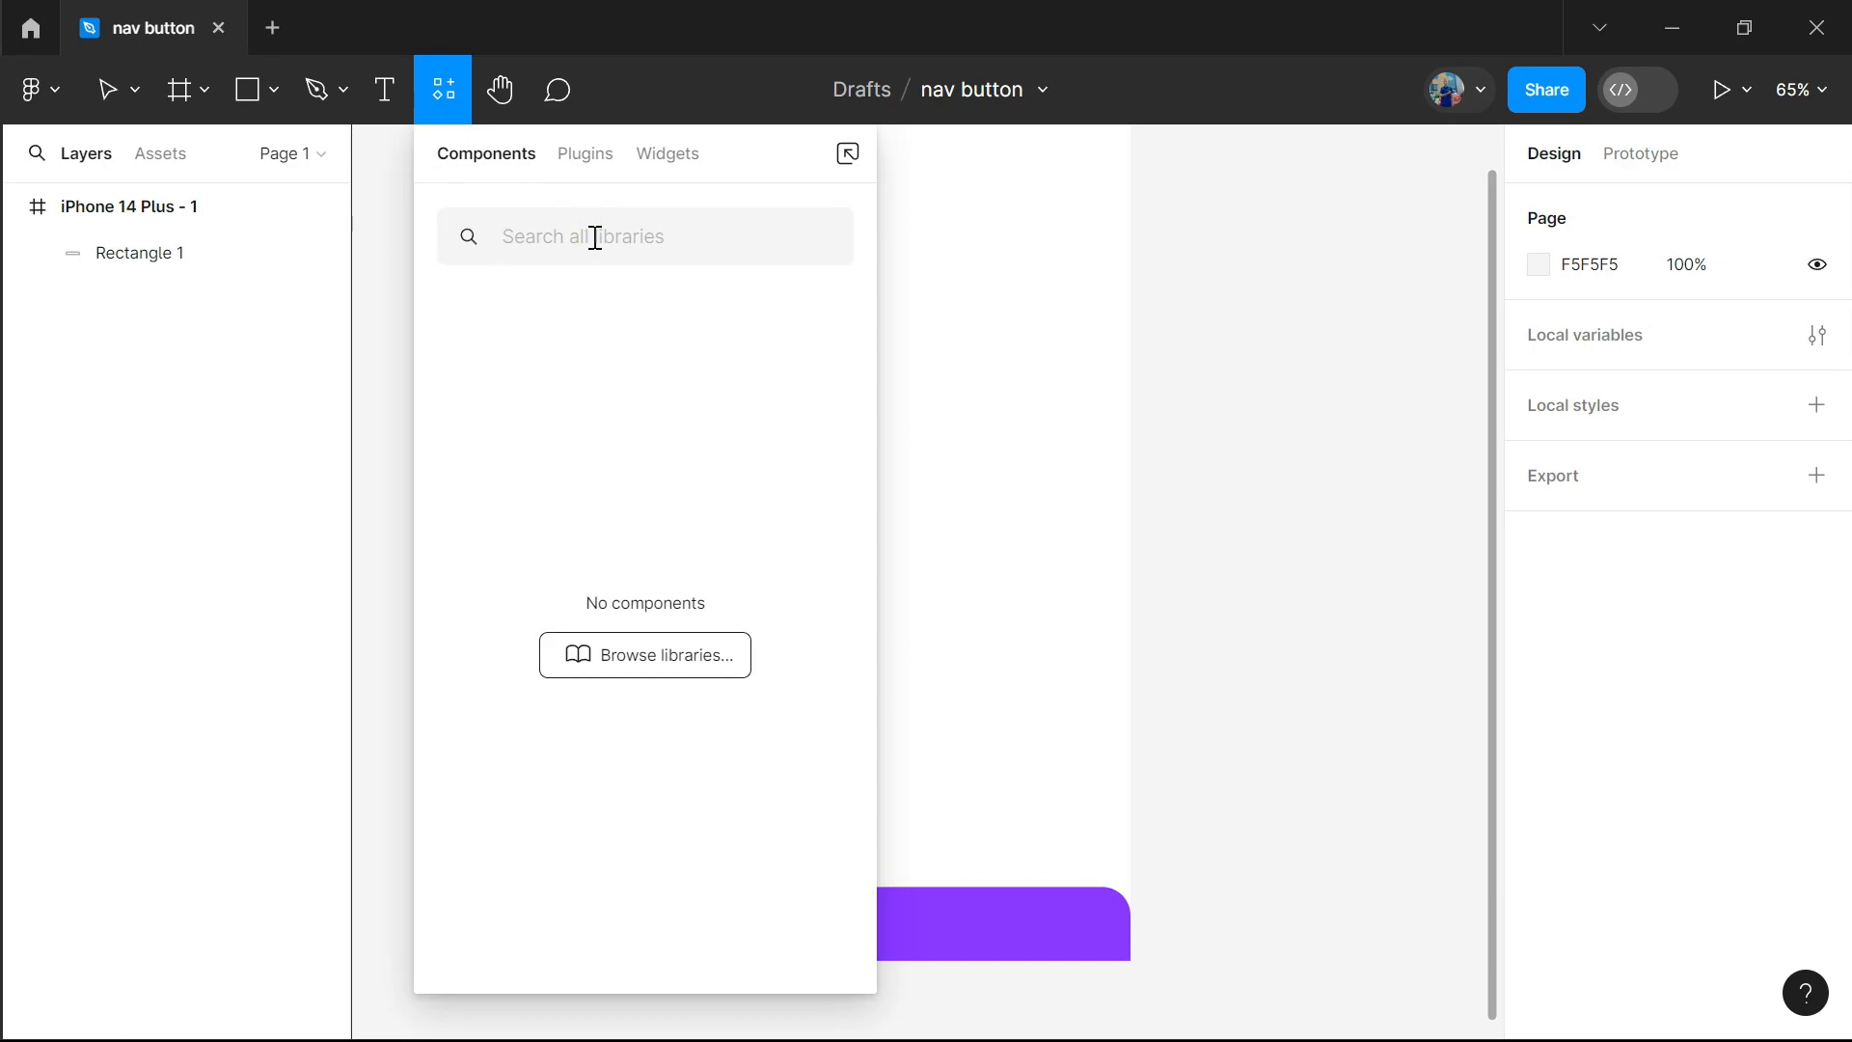
{"action": "type", "text": "icon"}
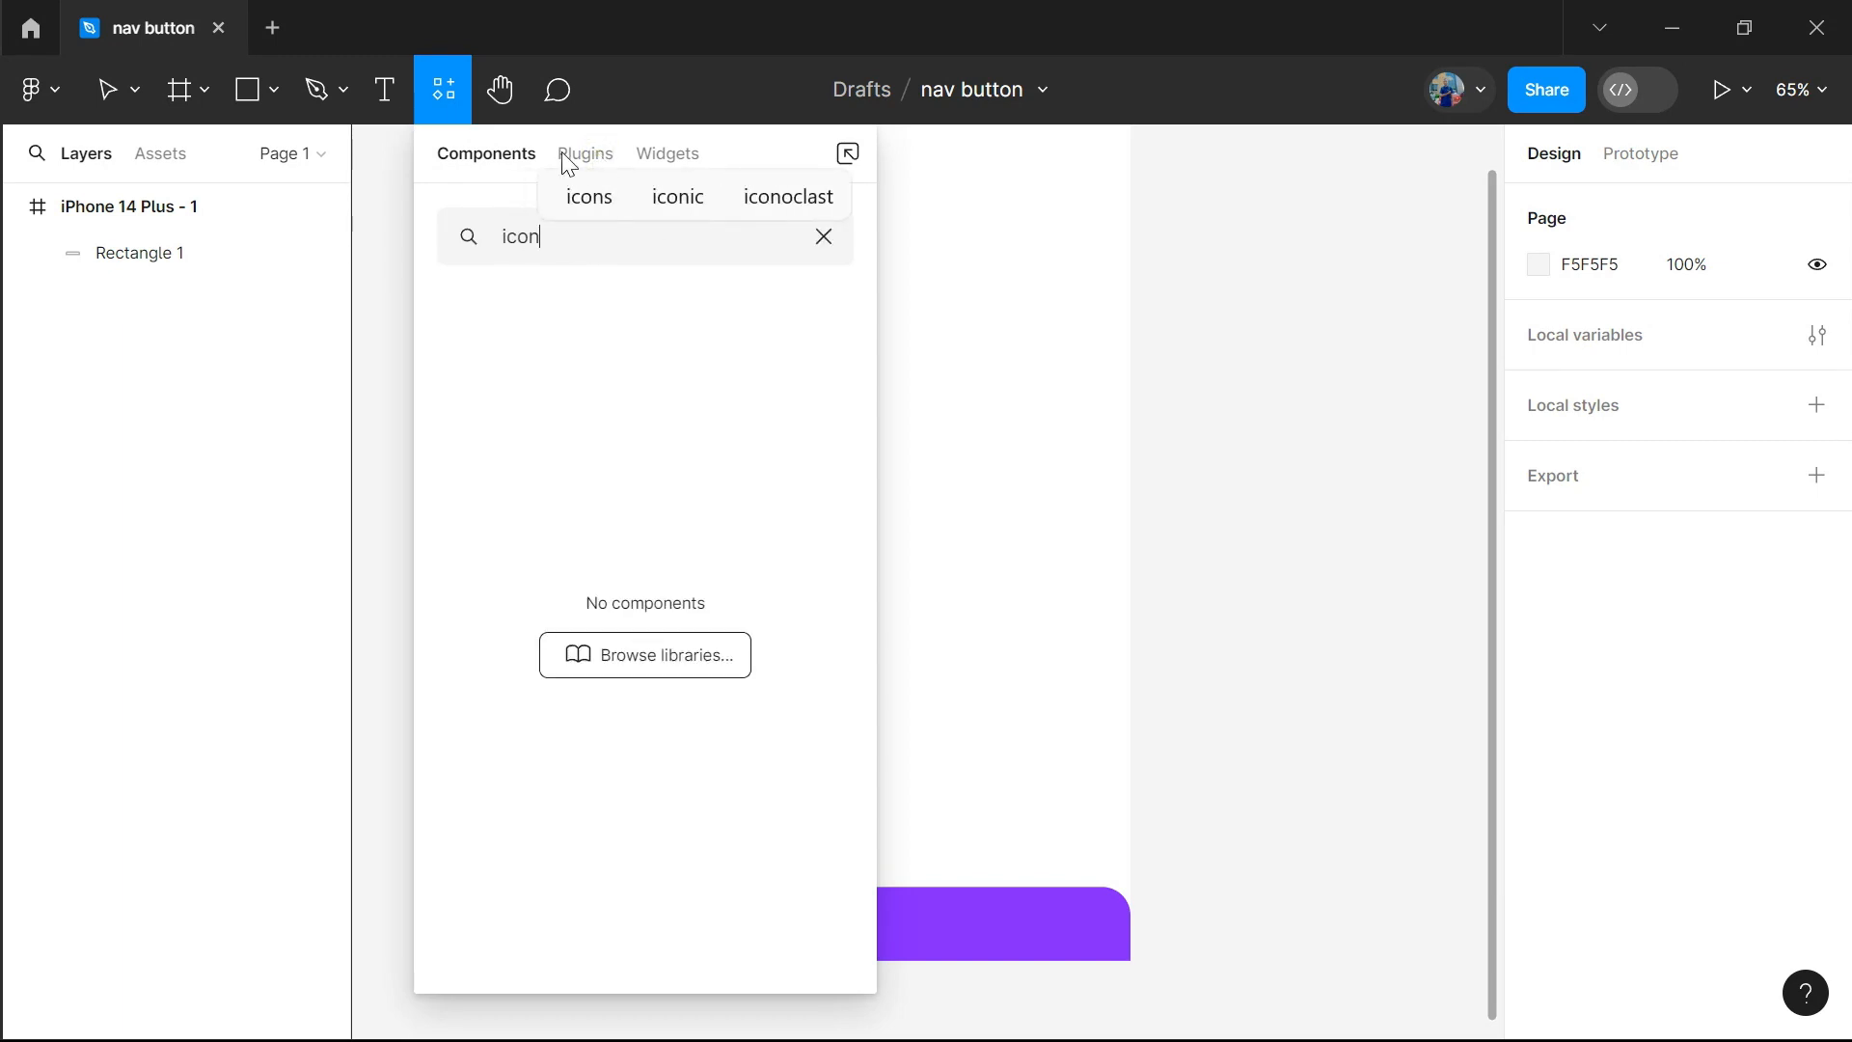
{"action": "left_click", "coordinate": [586, 154]}
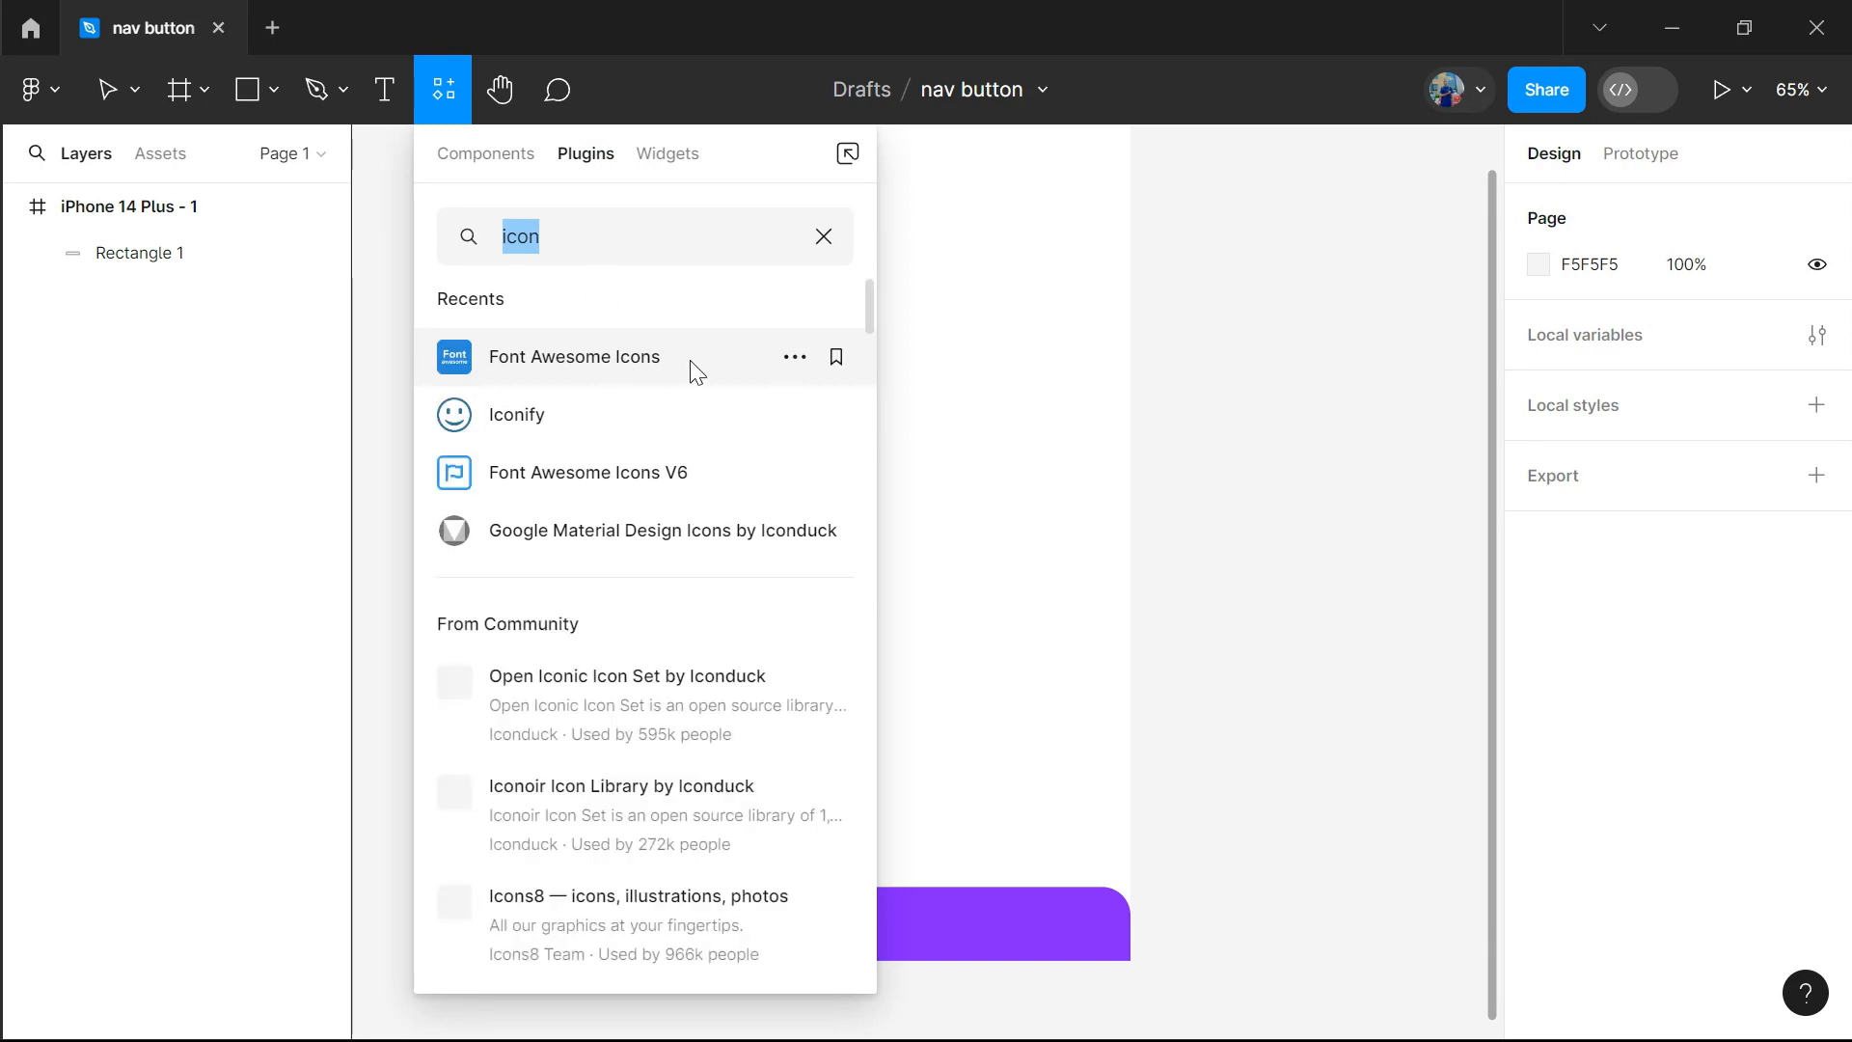
{"action": "left_click", "coordinate": [627, 365]}
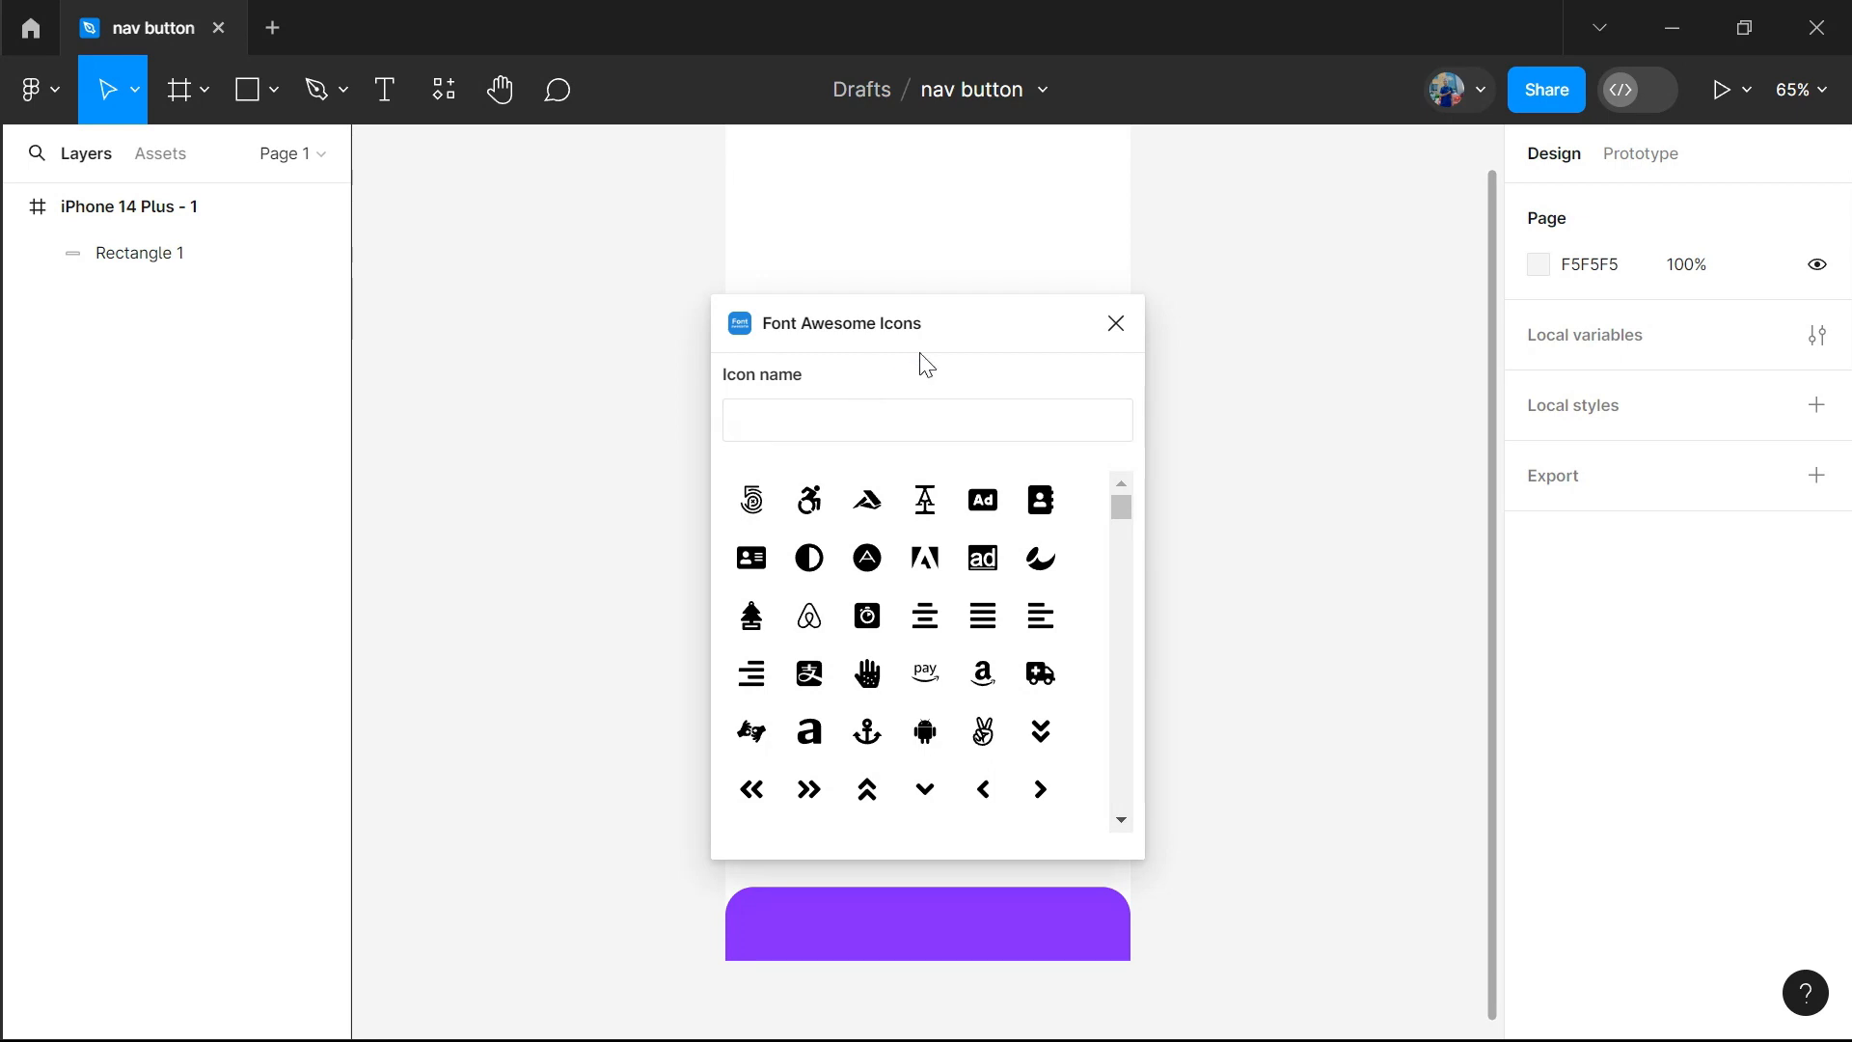
{"action": "left_click_drag", "start_coordinate": [1000, 342], "coordinate": [1353, 344]}
{"action": "left_click", "coordinate": [1171, 426]}
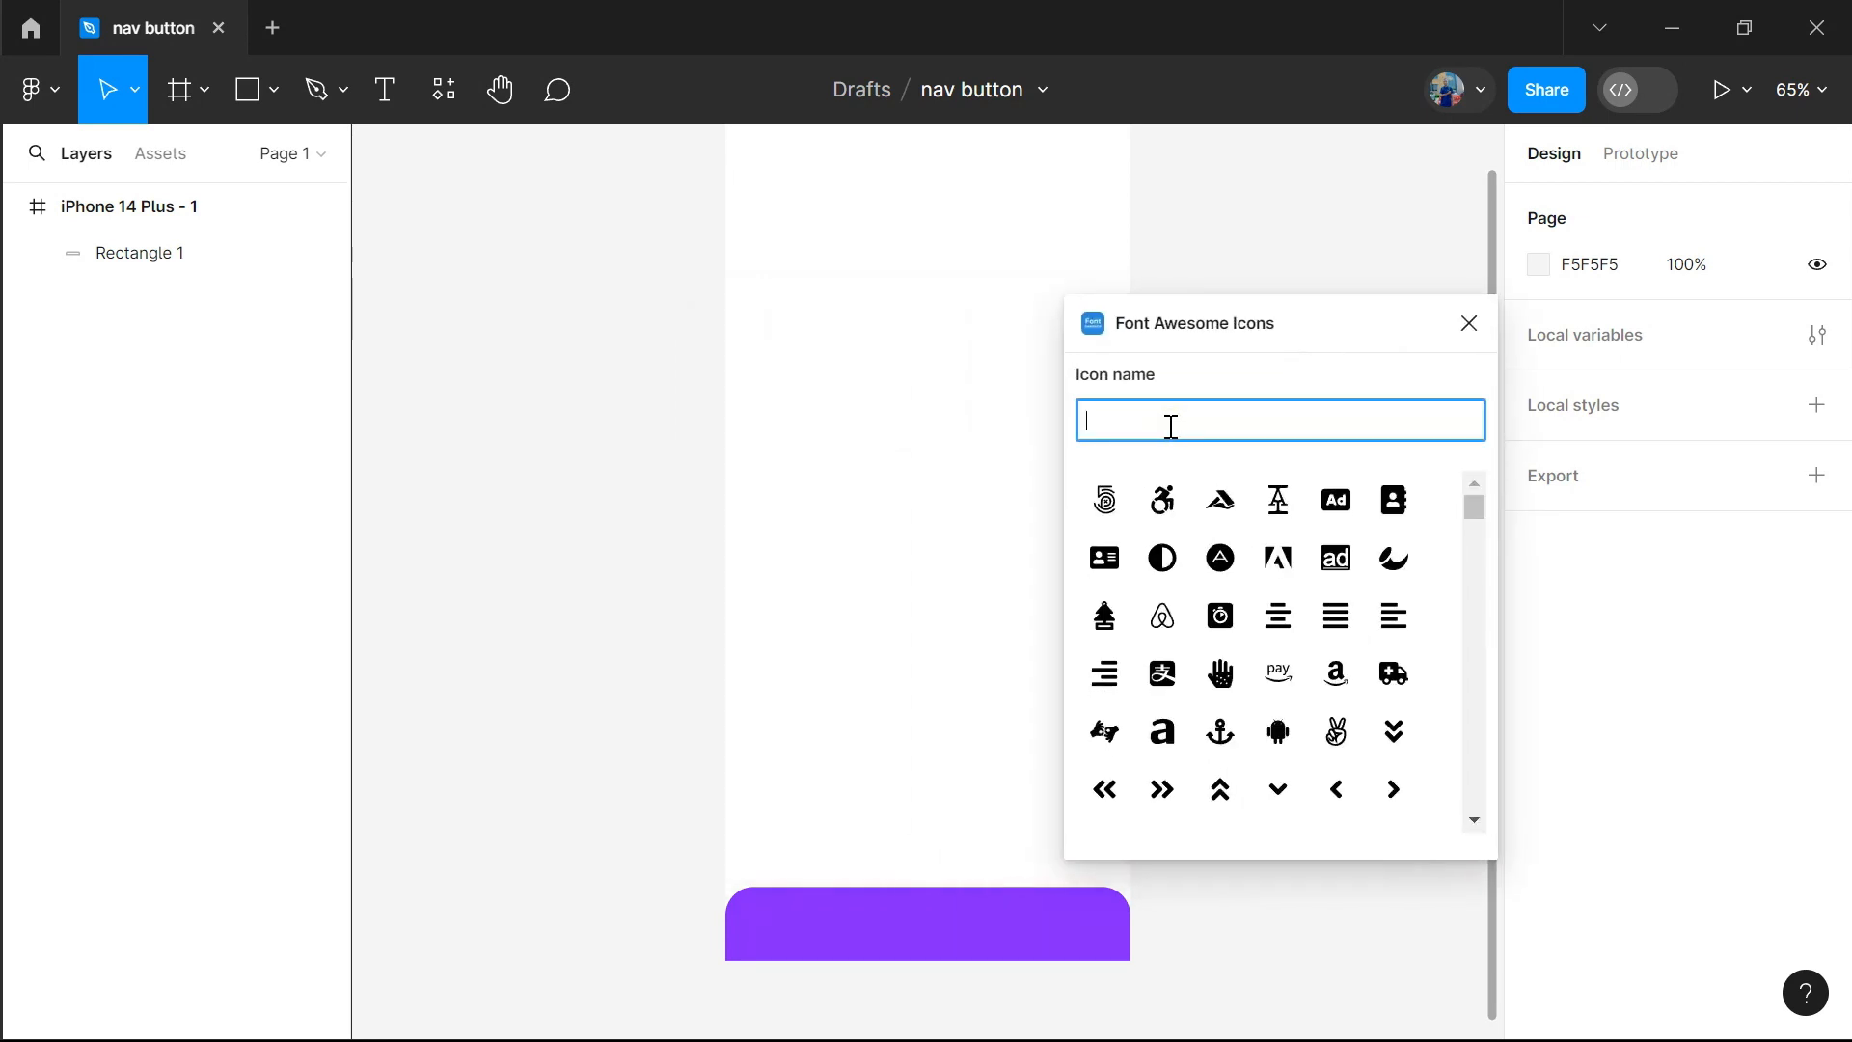
{"action": "type", "text": "home"}
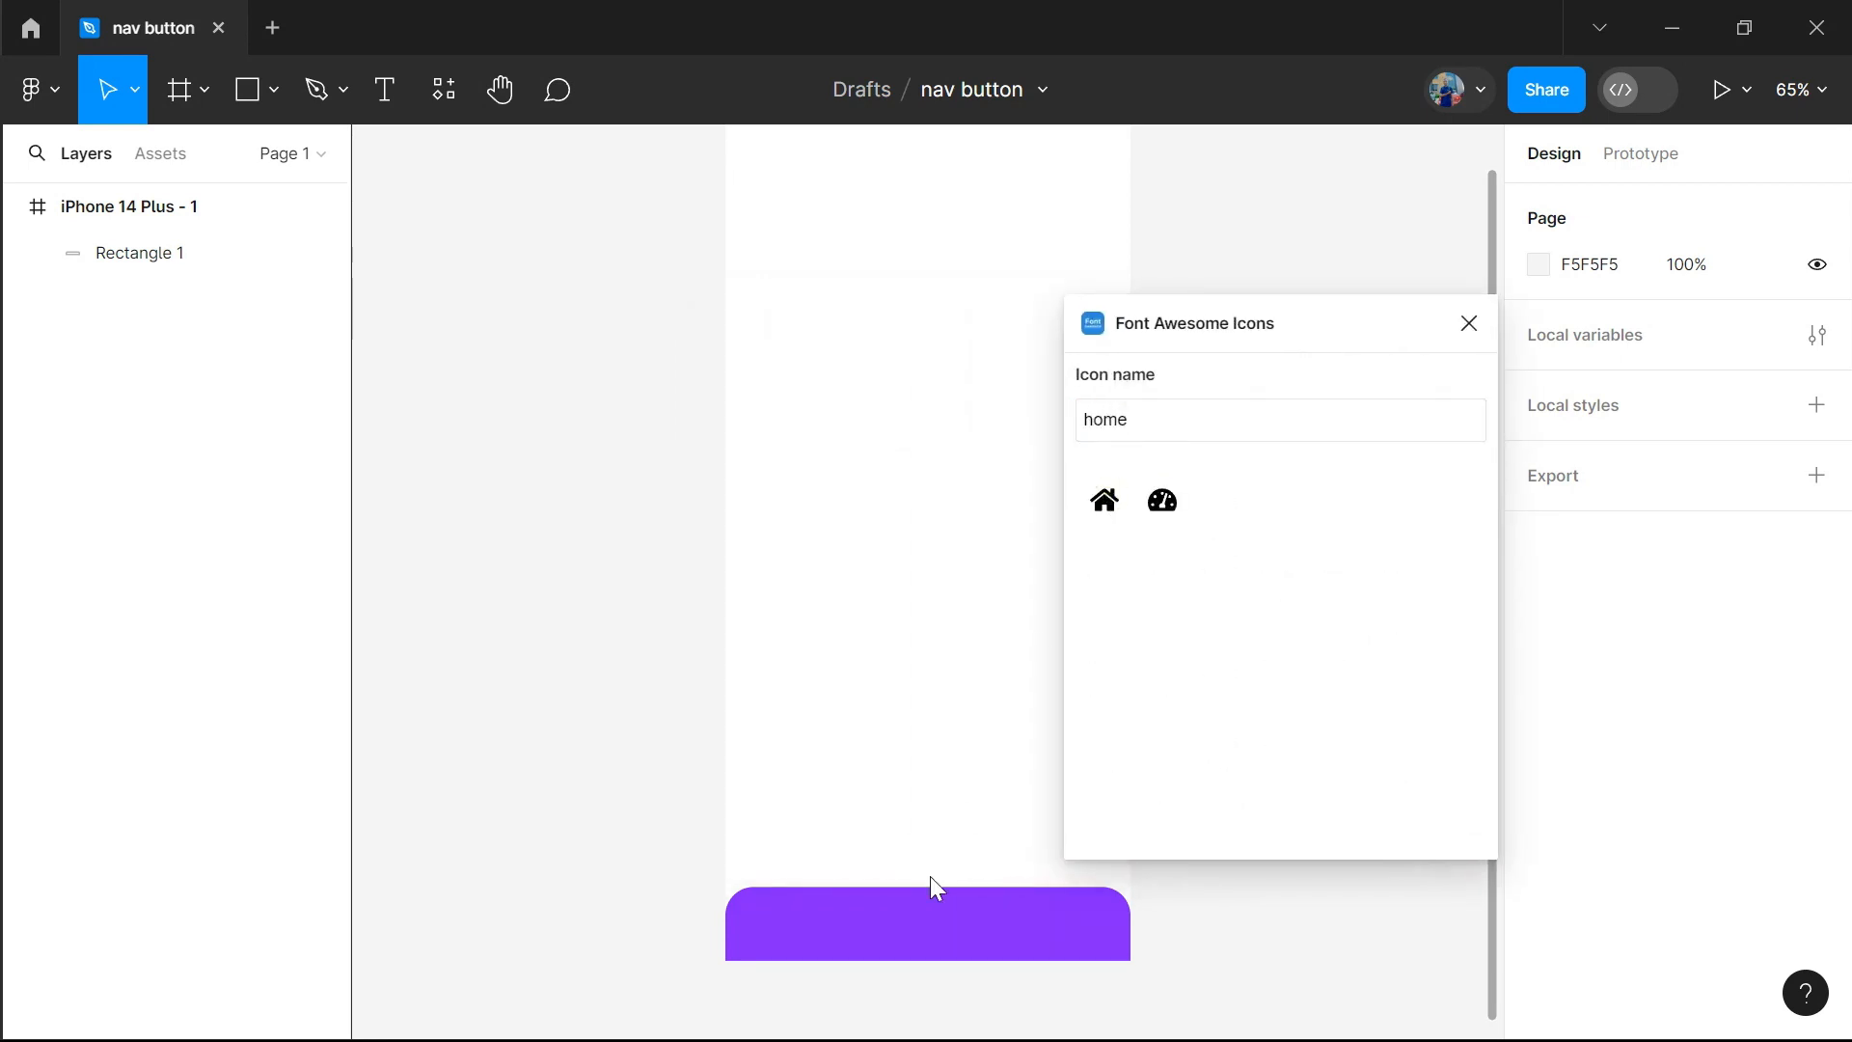
{"action": "left_click", "coordinate": [1105, 500]}
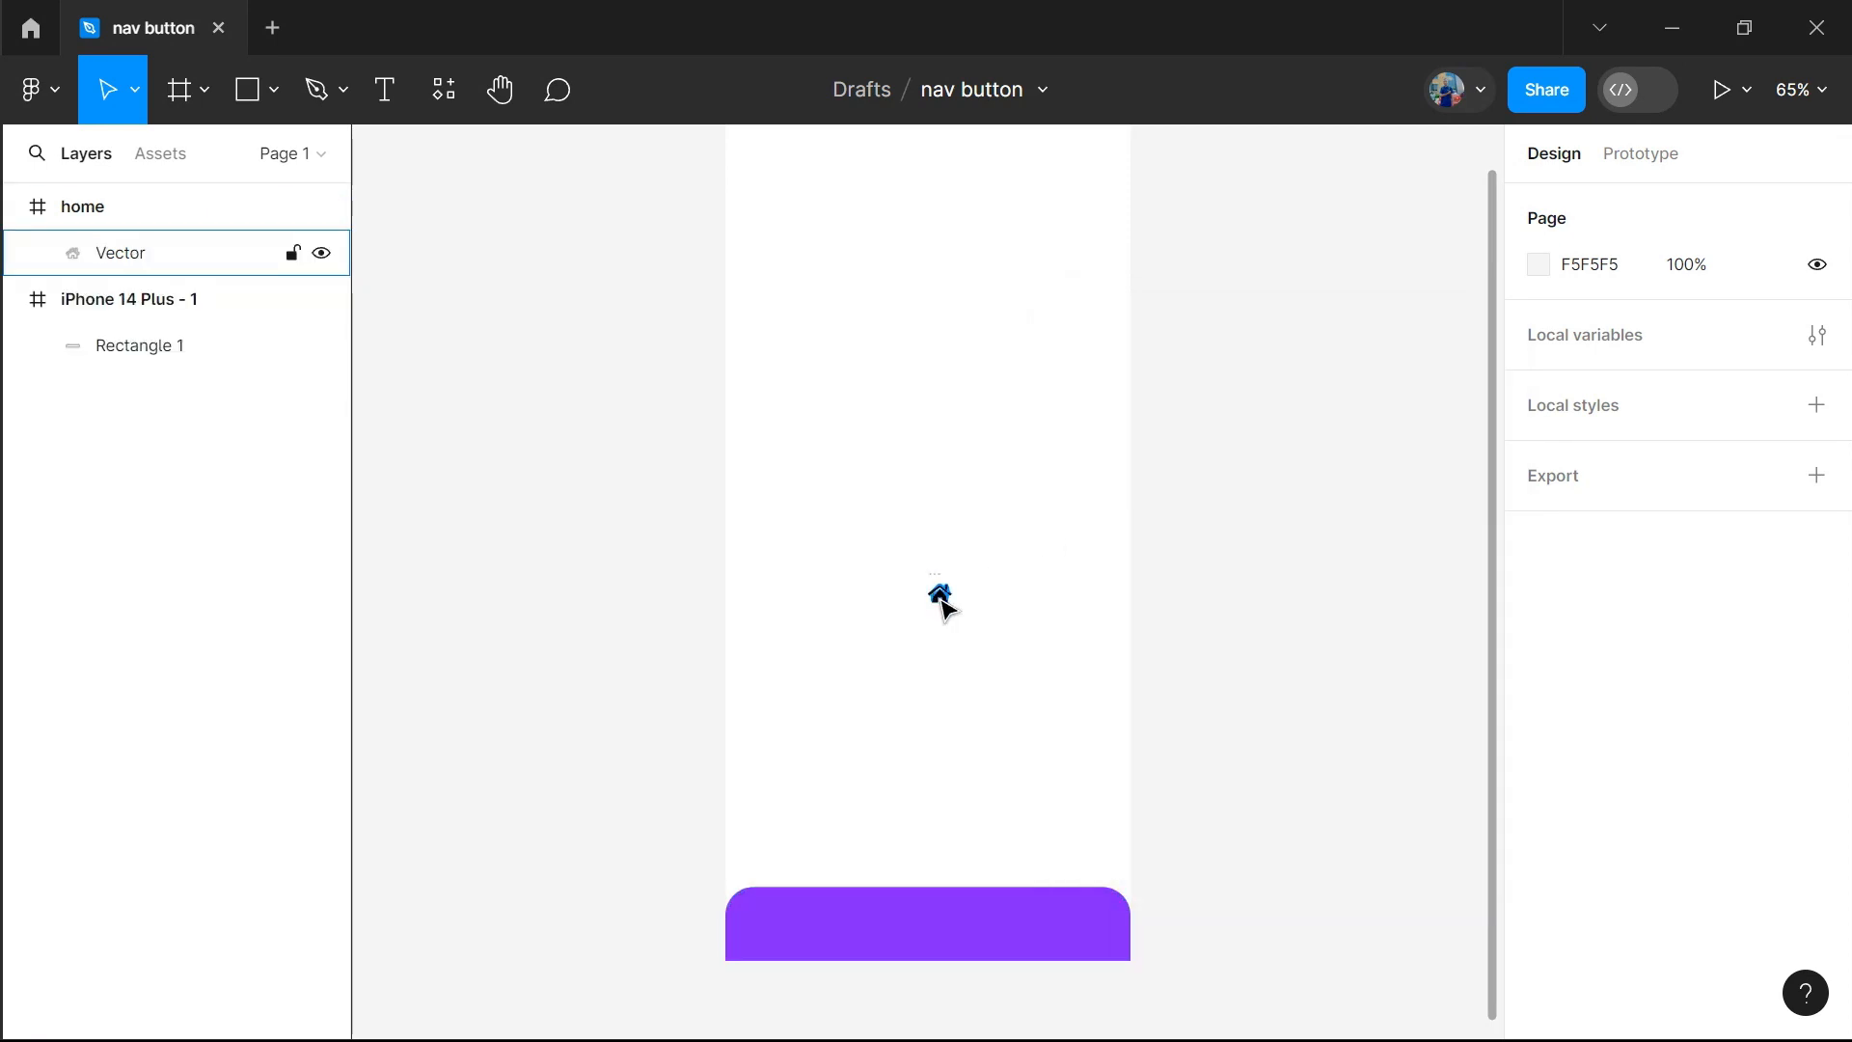
Move the home icon's vector to the centre of the purple bar and delete its leftover empty home frame
{"action": "left_click", "coordinate": [942, 602]}
{"action": "left_click_drag", "start_coordinate": [943, 602], "coordinate": [928, 924]}
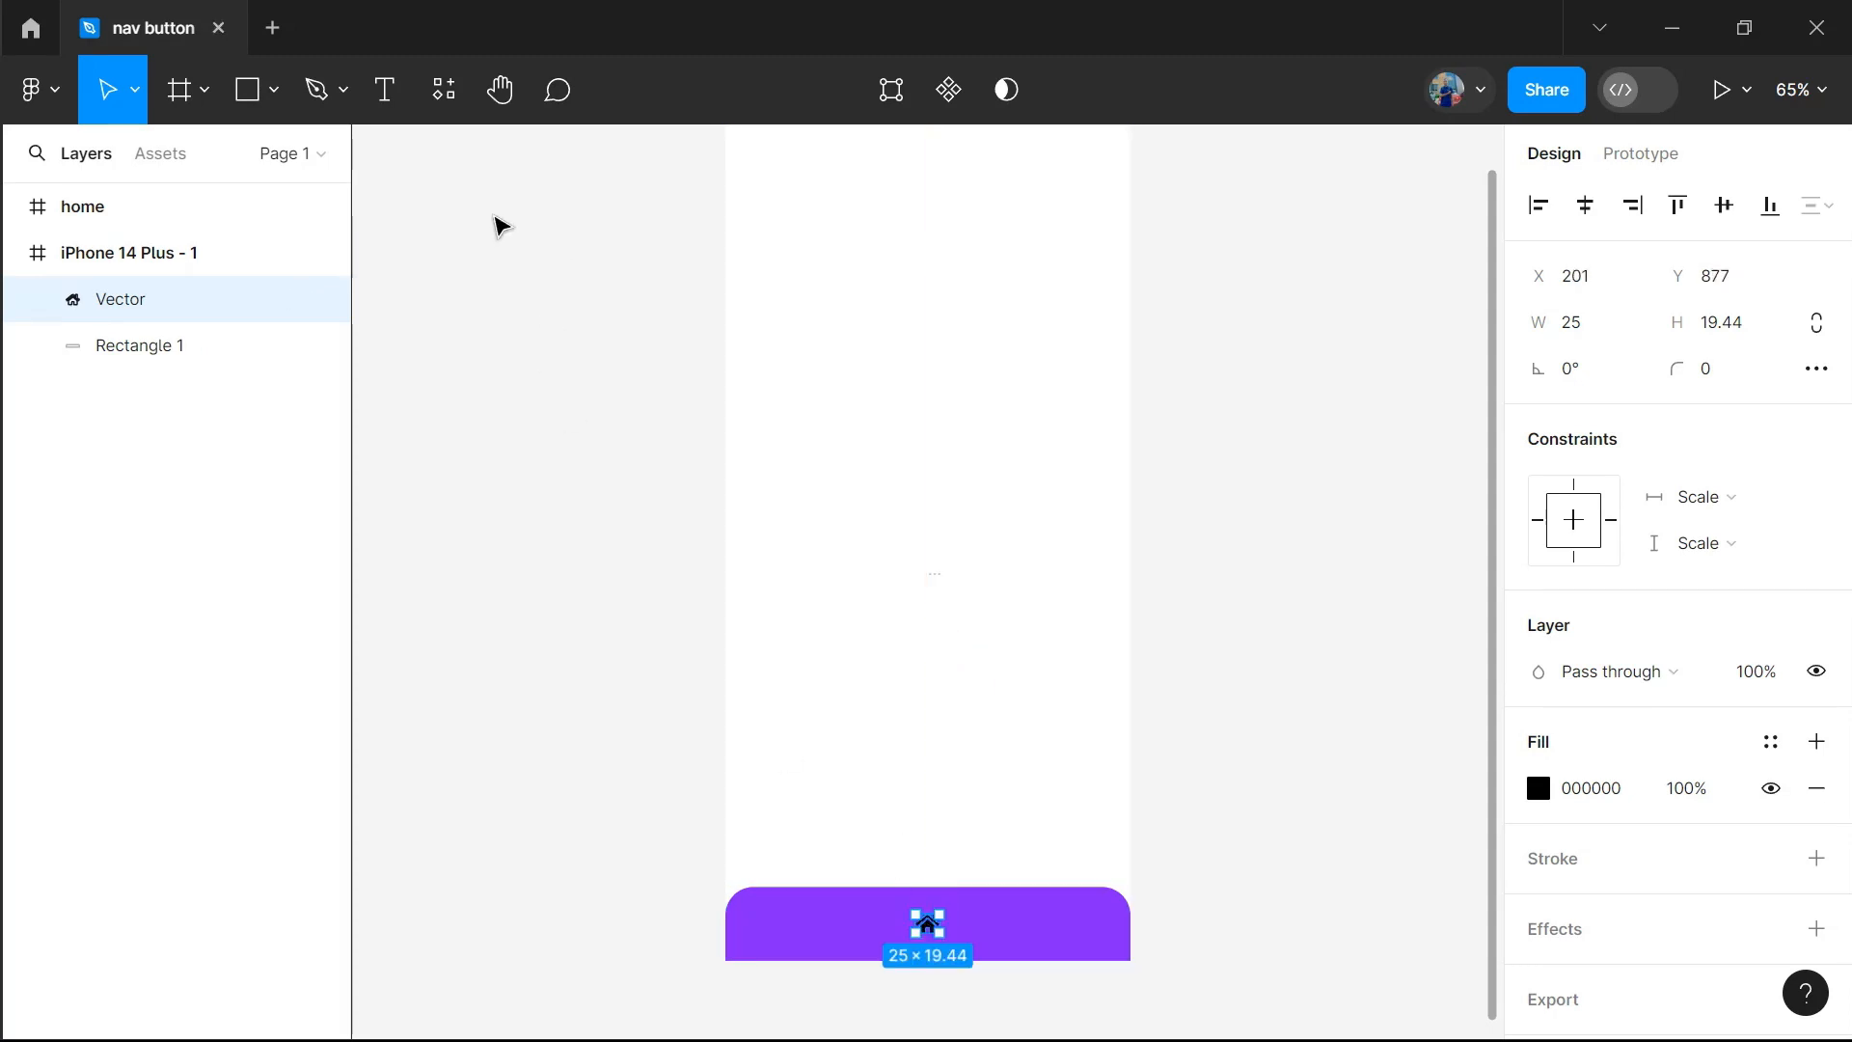
{"action": "left_click", "coordinate": [147, 218]}
{"action": "double_click", "coordinate": [120, 218]}
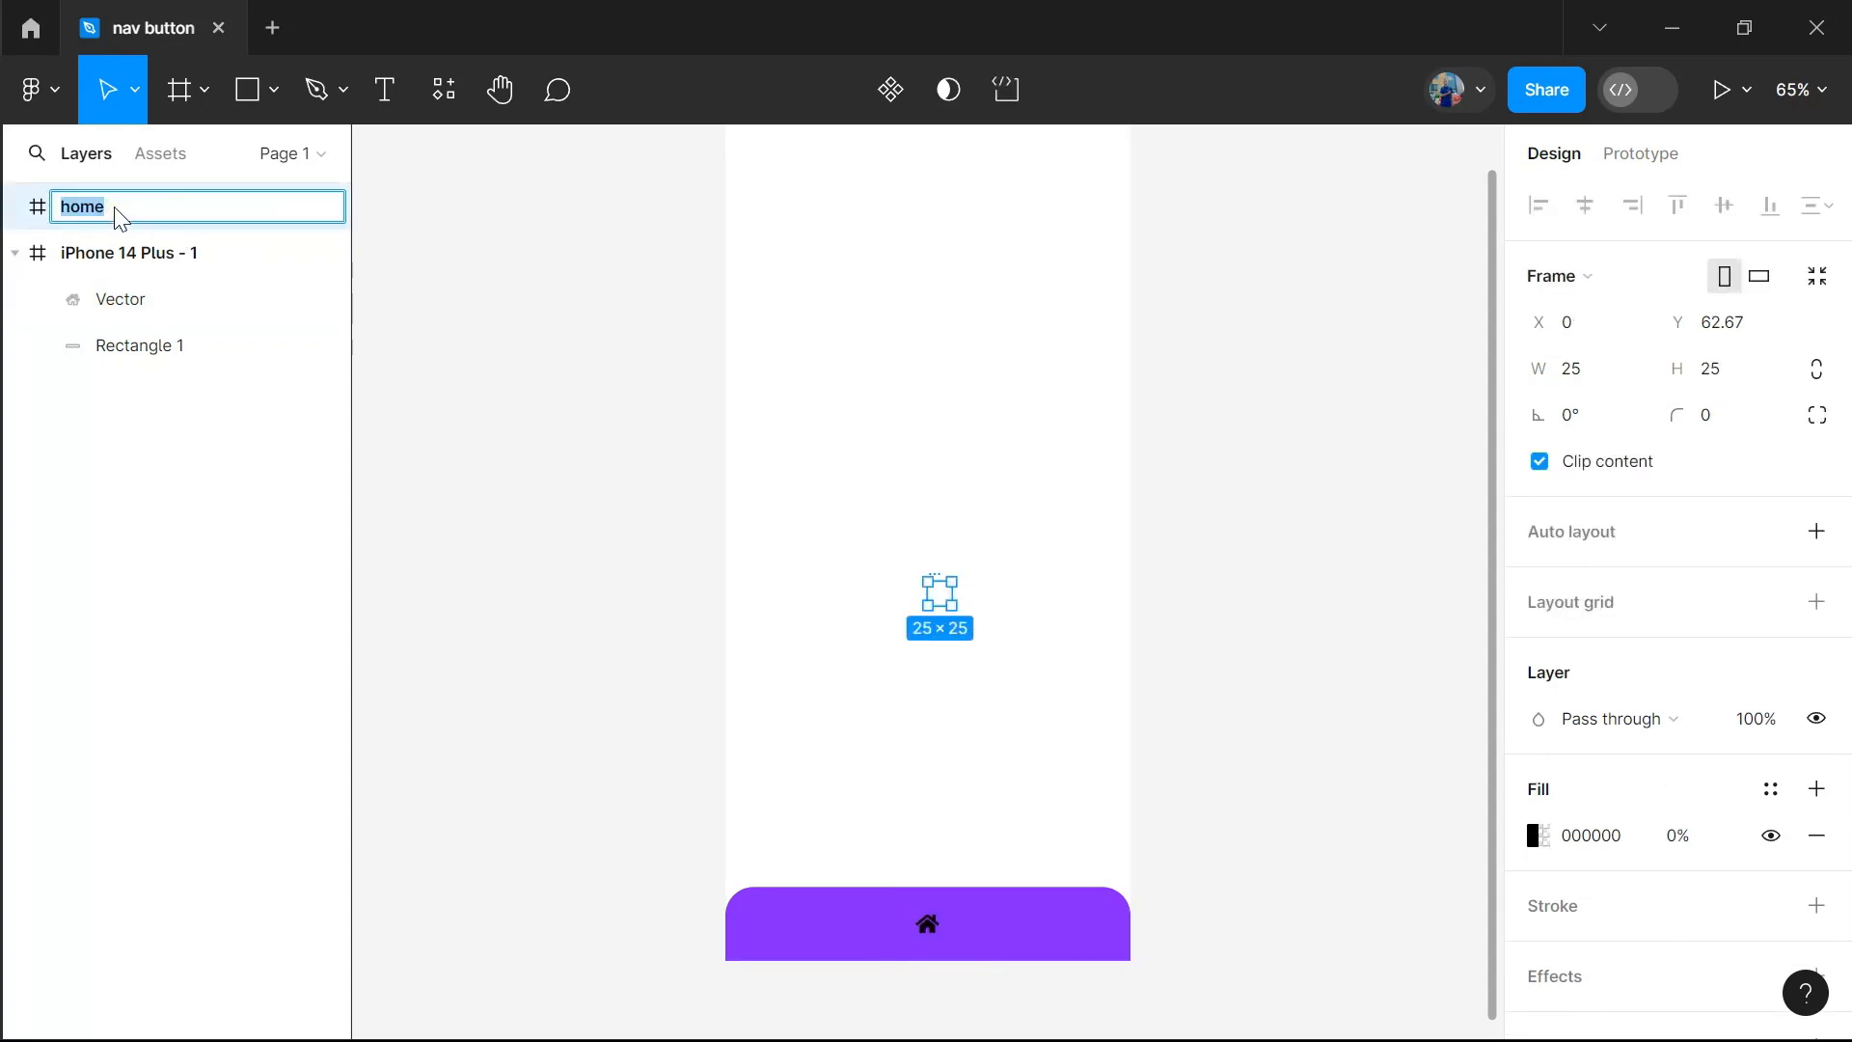
{"action": "key", "text": "Return"}
{"action": "key", "text": "Delete"}
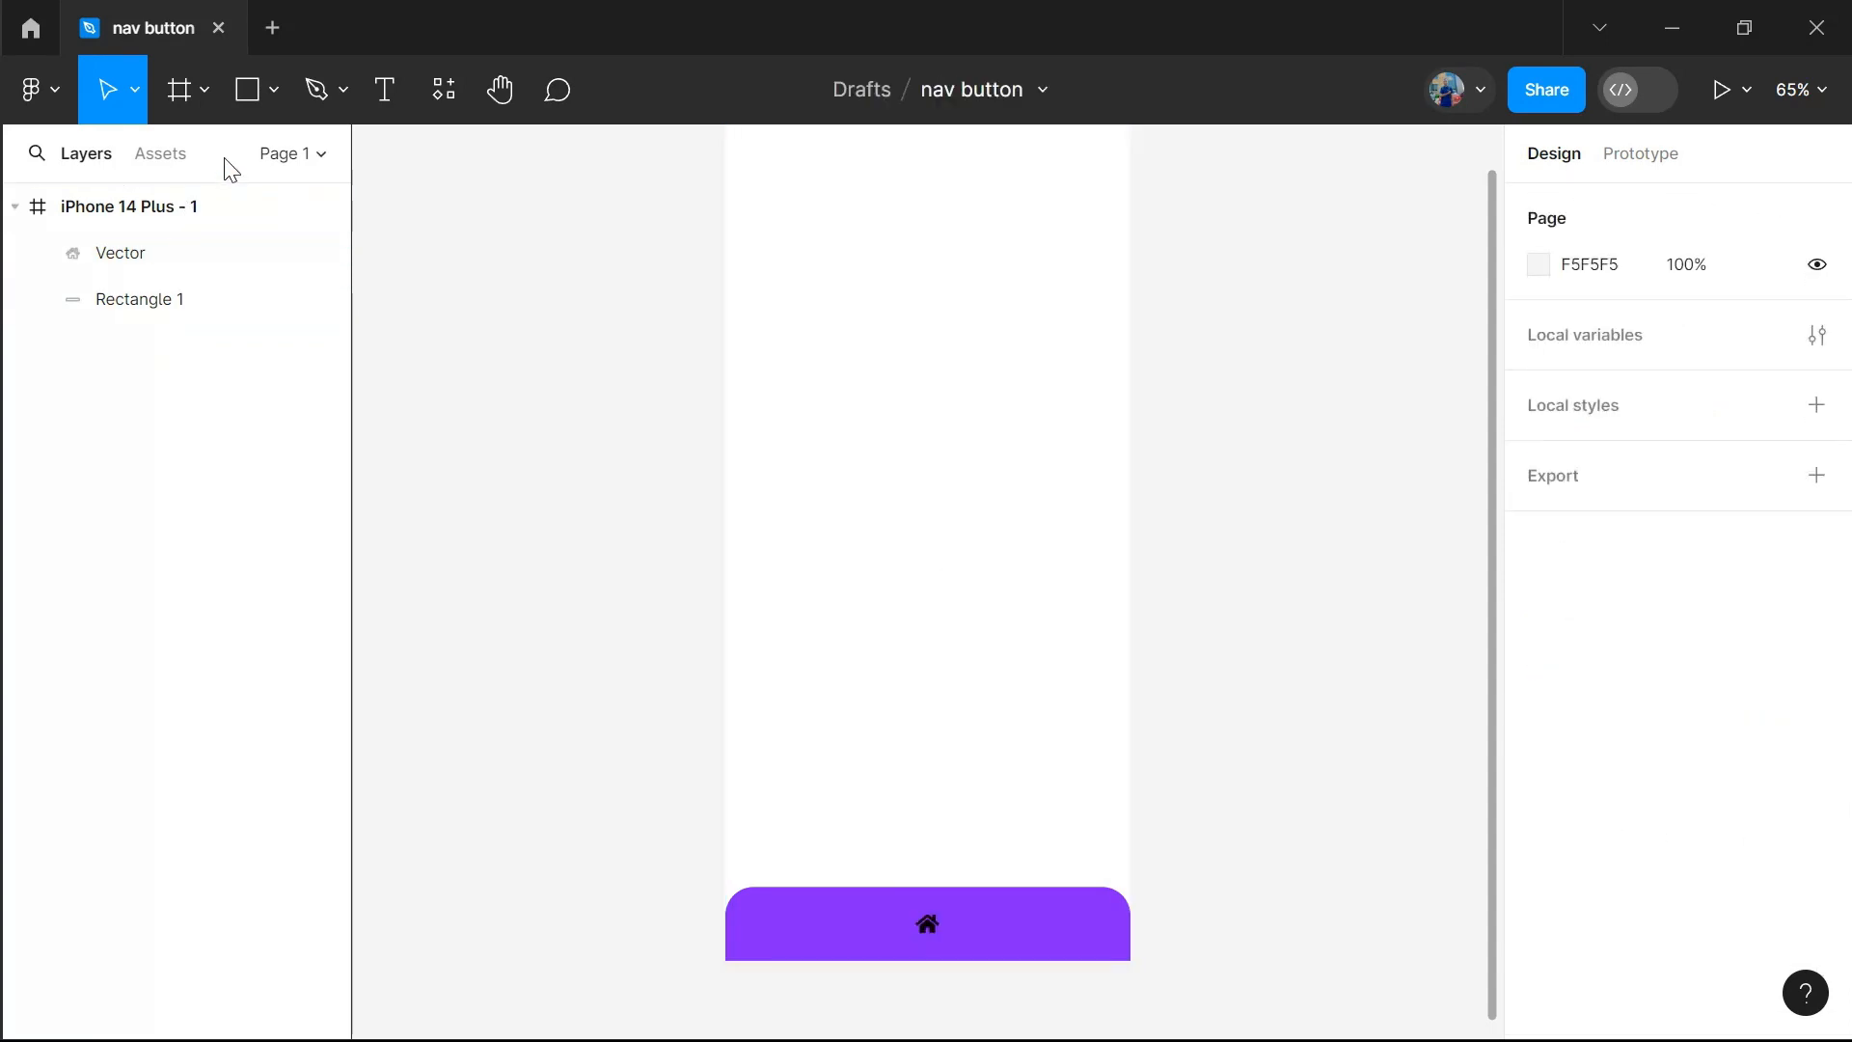
Run the Font Awesome Icons plugin again and insert the comments icon with two speech bubbles
{"action": "left_click", "coordinate": [444, 90]}
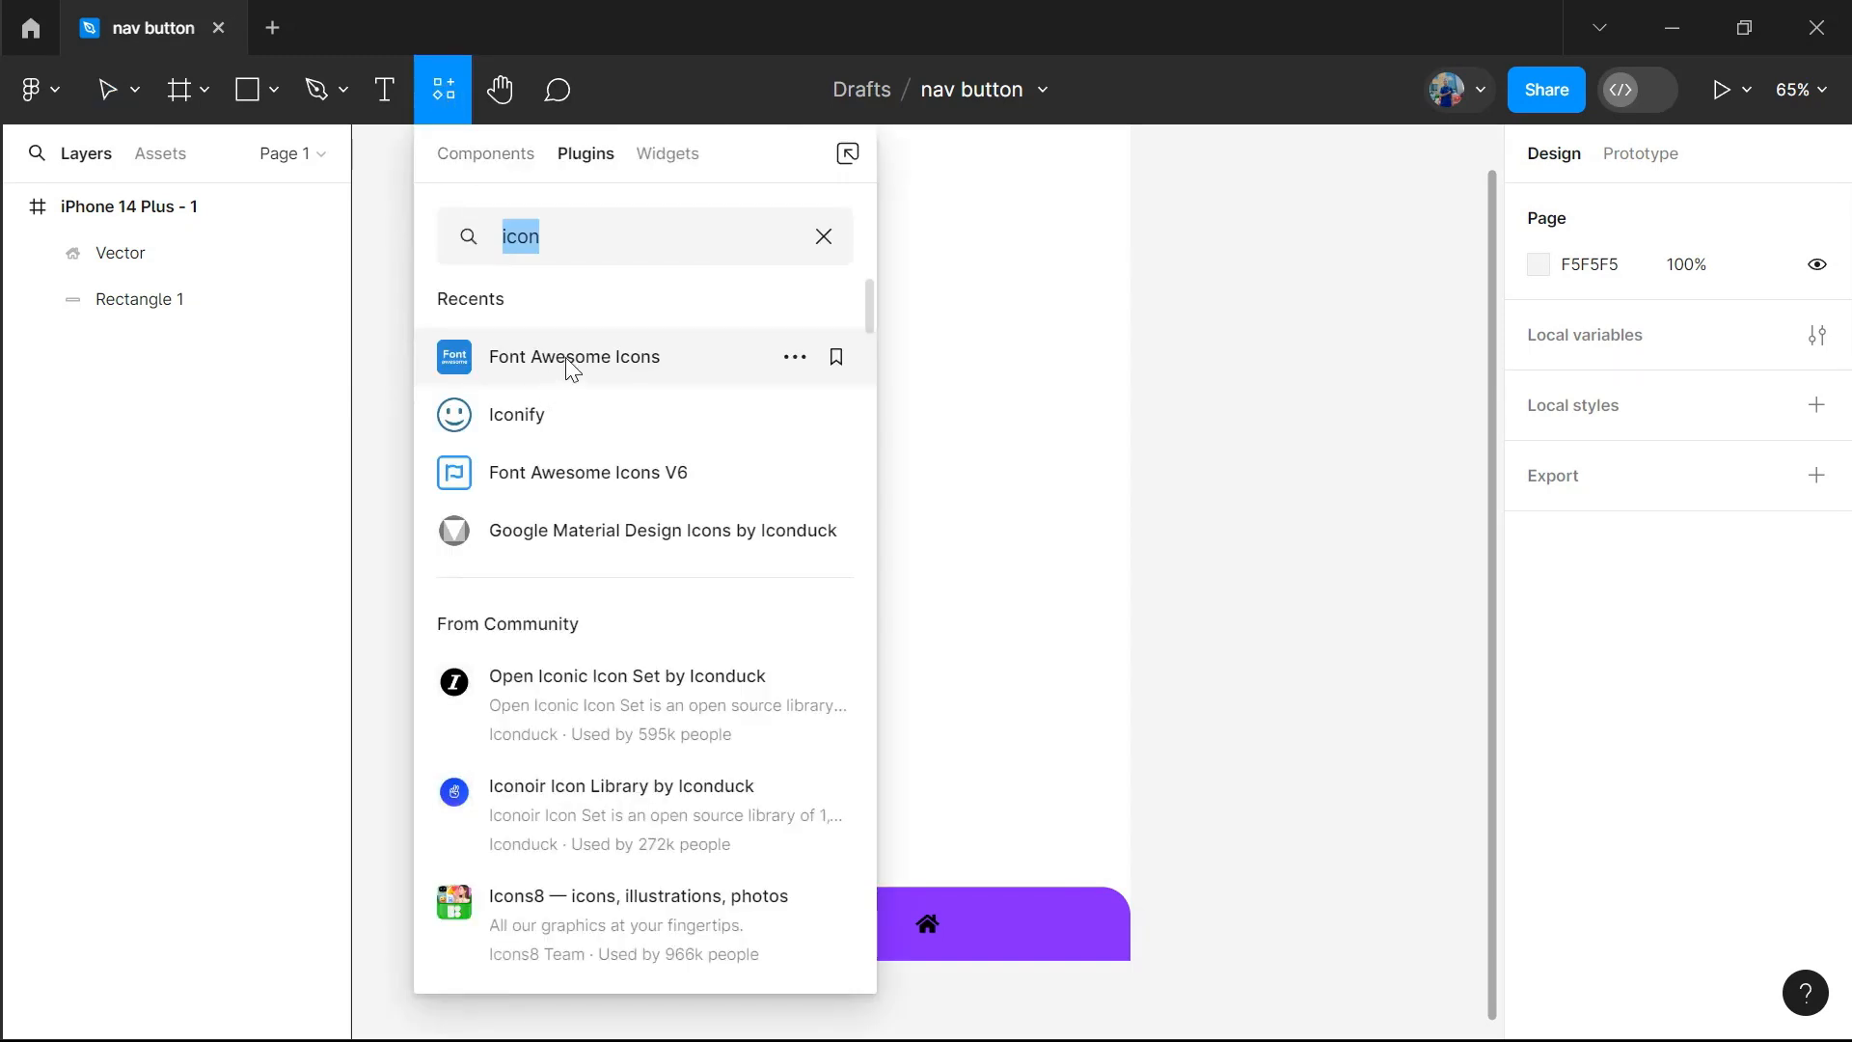
{"action": "left_click", "coordinate": [567, 361]}
{"action": "left_click", "coordinate": [1252, 426]}
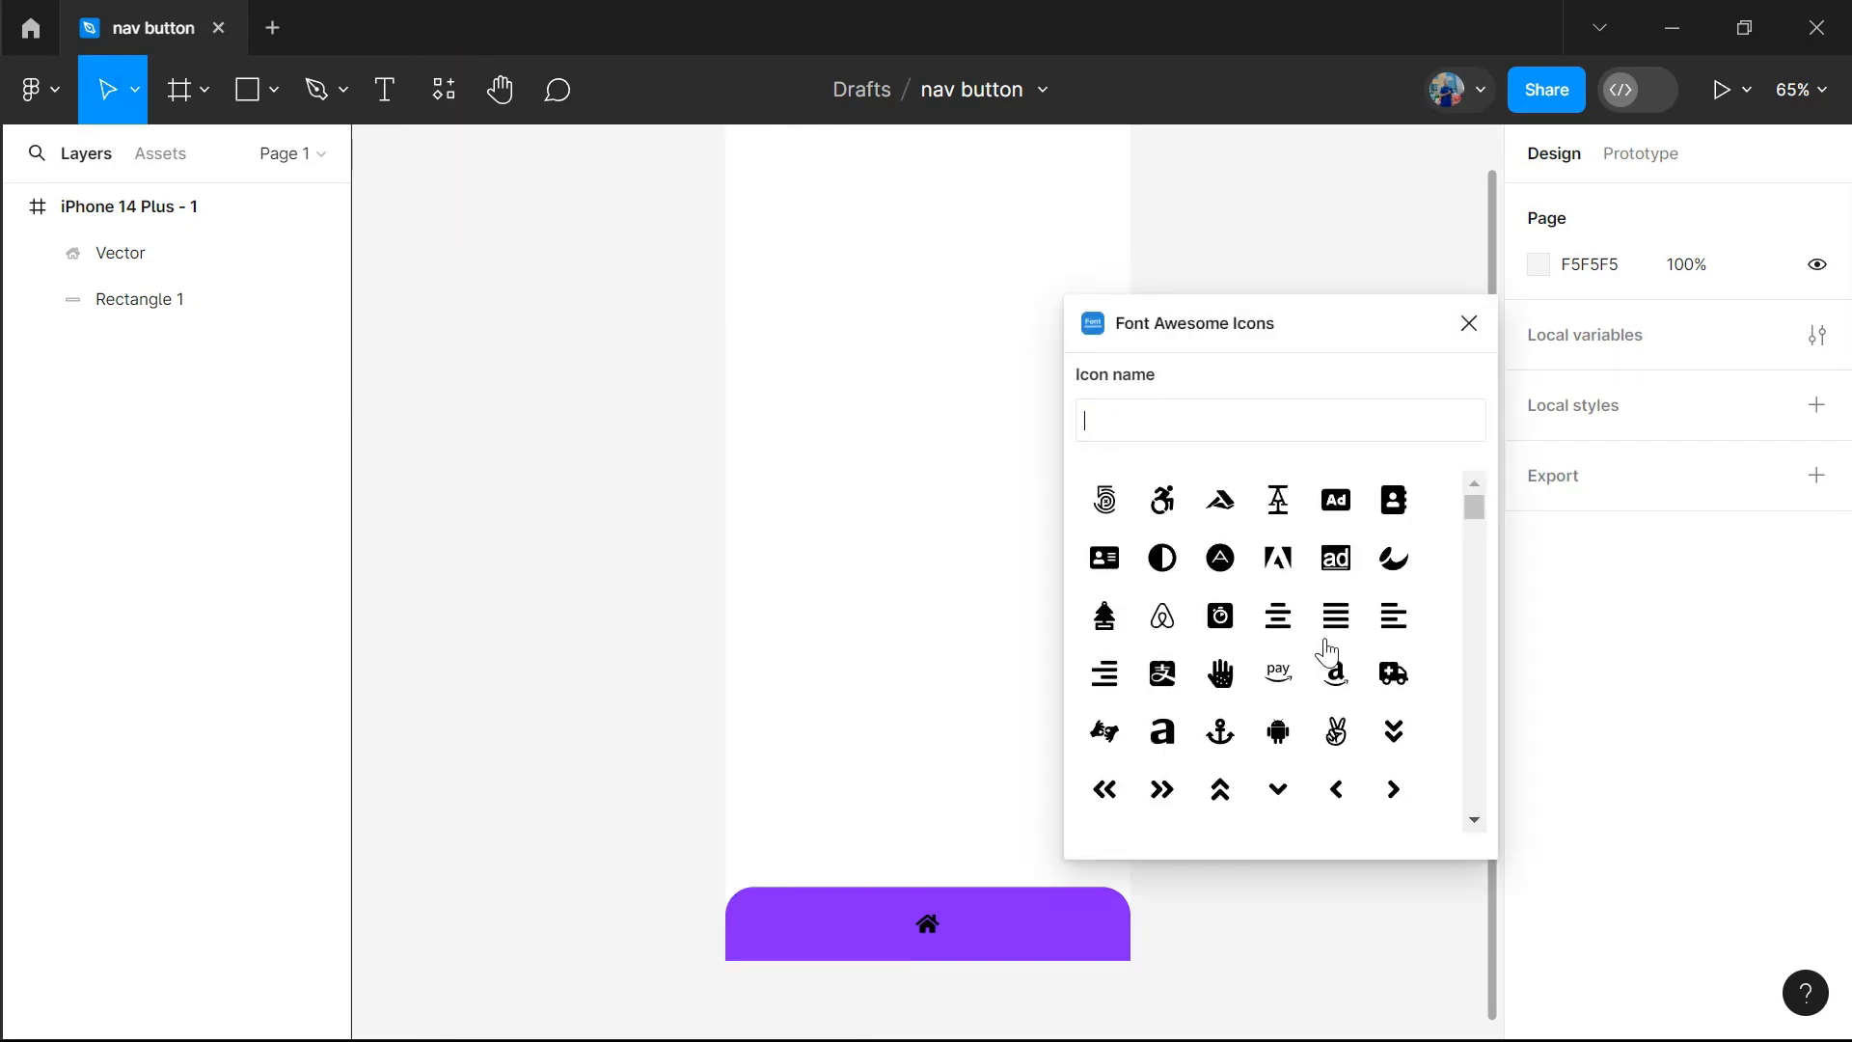
{"action": "scroll", "coordinate": [1322, 649], "scroll_direction": "down", "scroll_amount": 3}
{"action": "scroll", "coordinate": [1327, 652], "scroll_direction": "down", "scroll_amount": 1}
{"action": "scroll", "coordinate": [1327, 652], "scroll_direction": "down", "scroll_amount": 8}
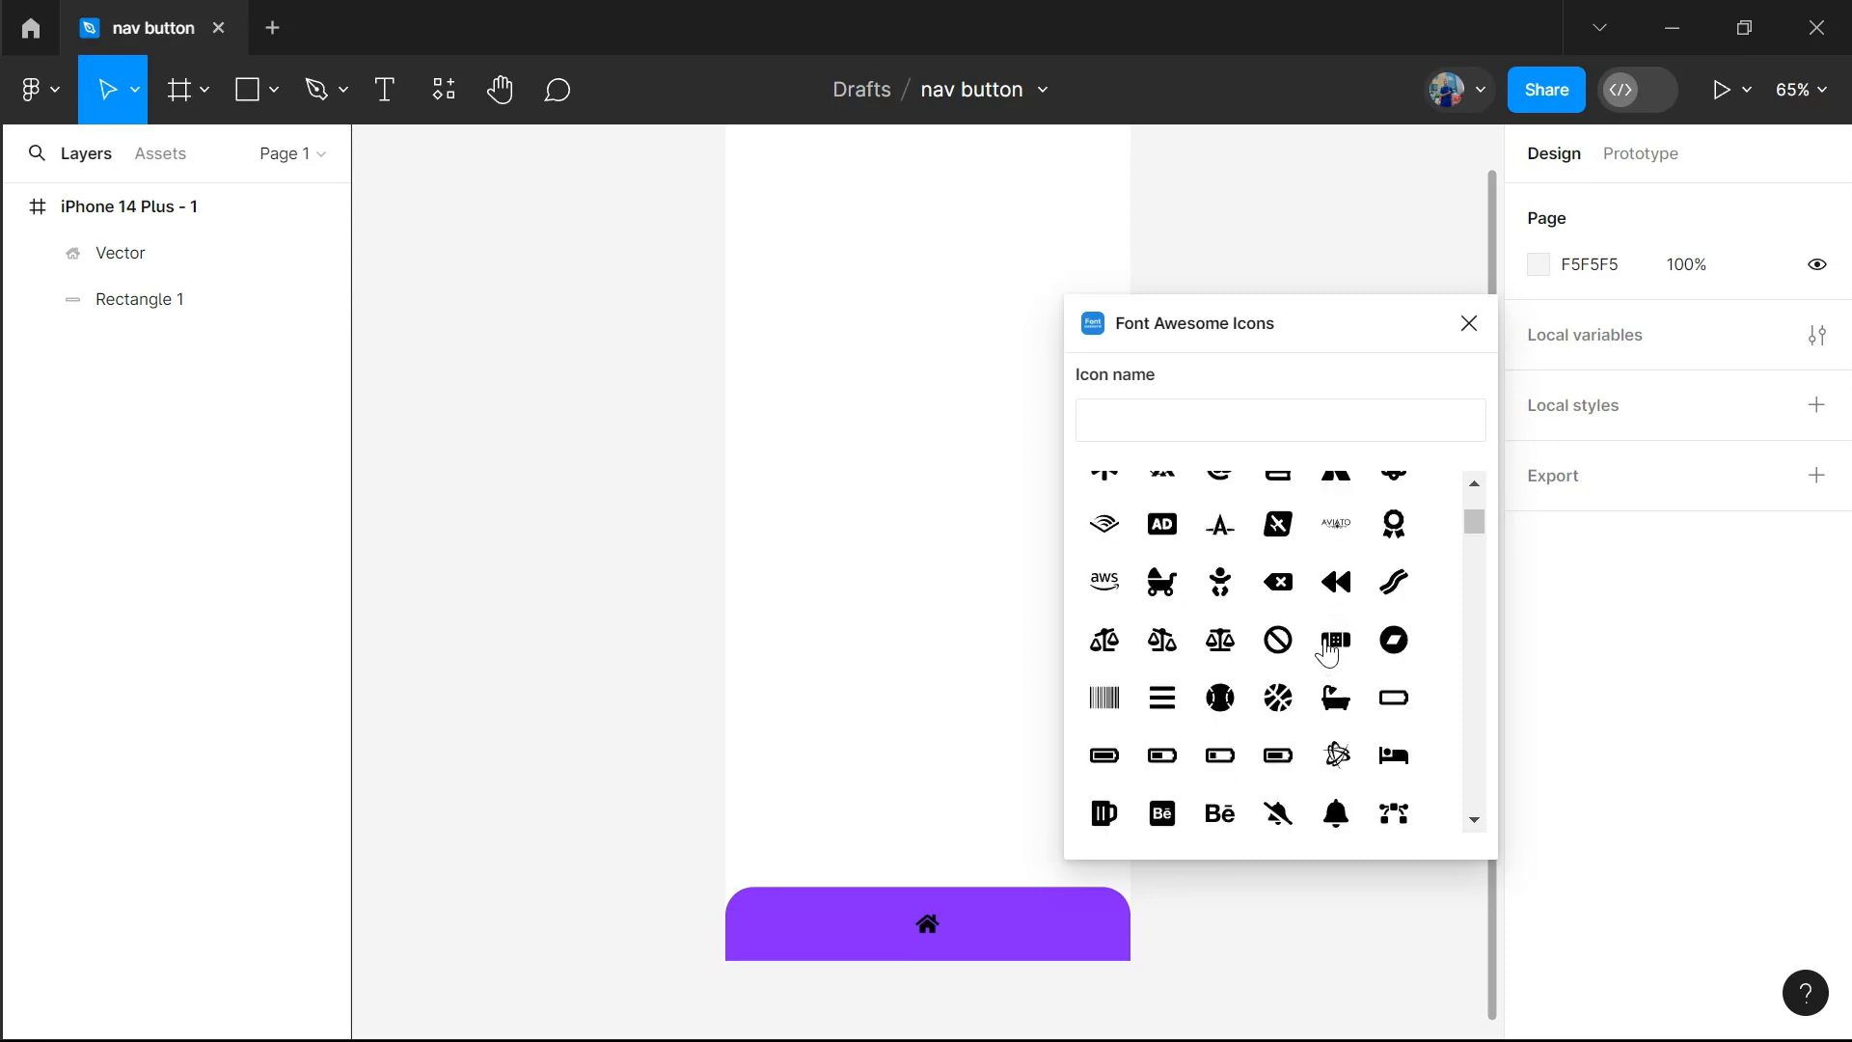
{"action": "scroll", "coordinate": [1327, 652], "scroll_direction": "down", "scroll_amount": 15}
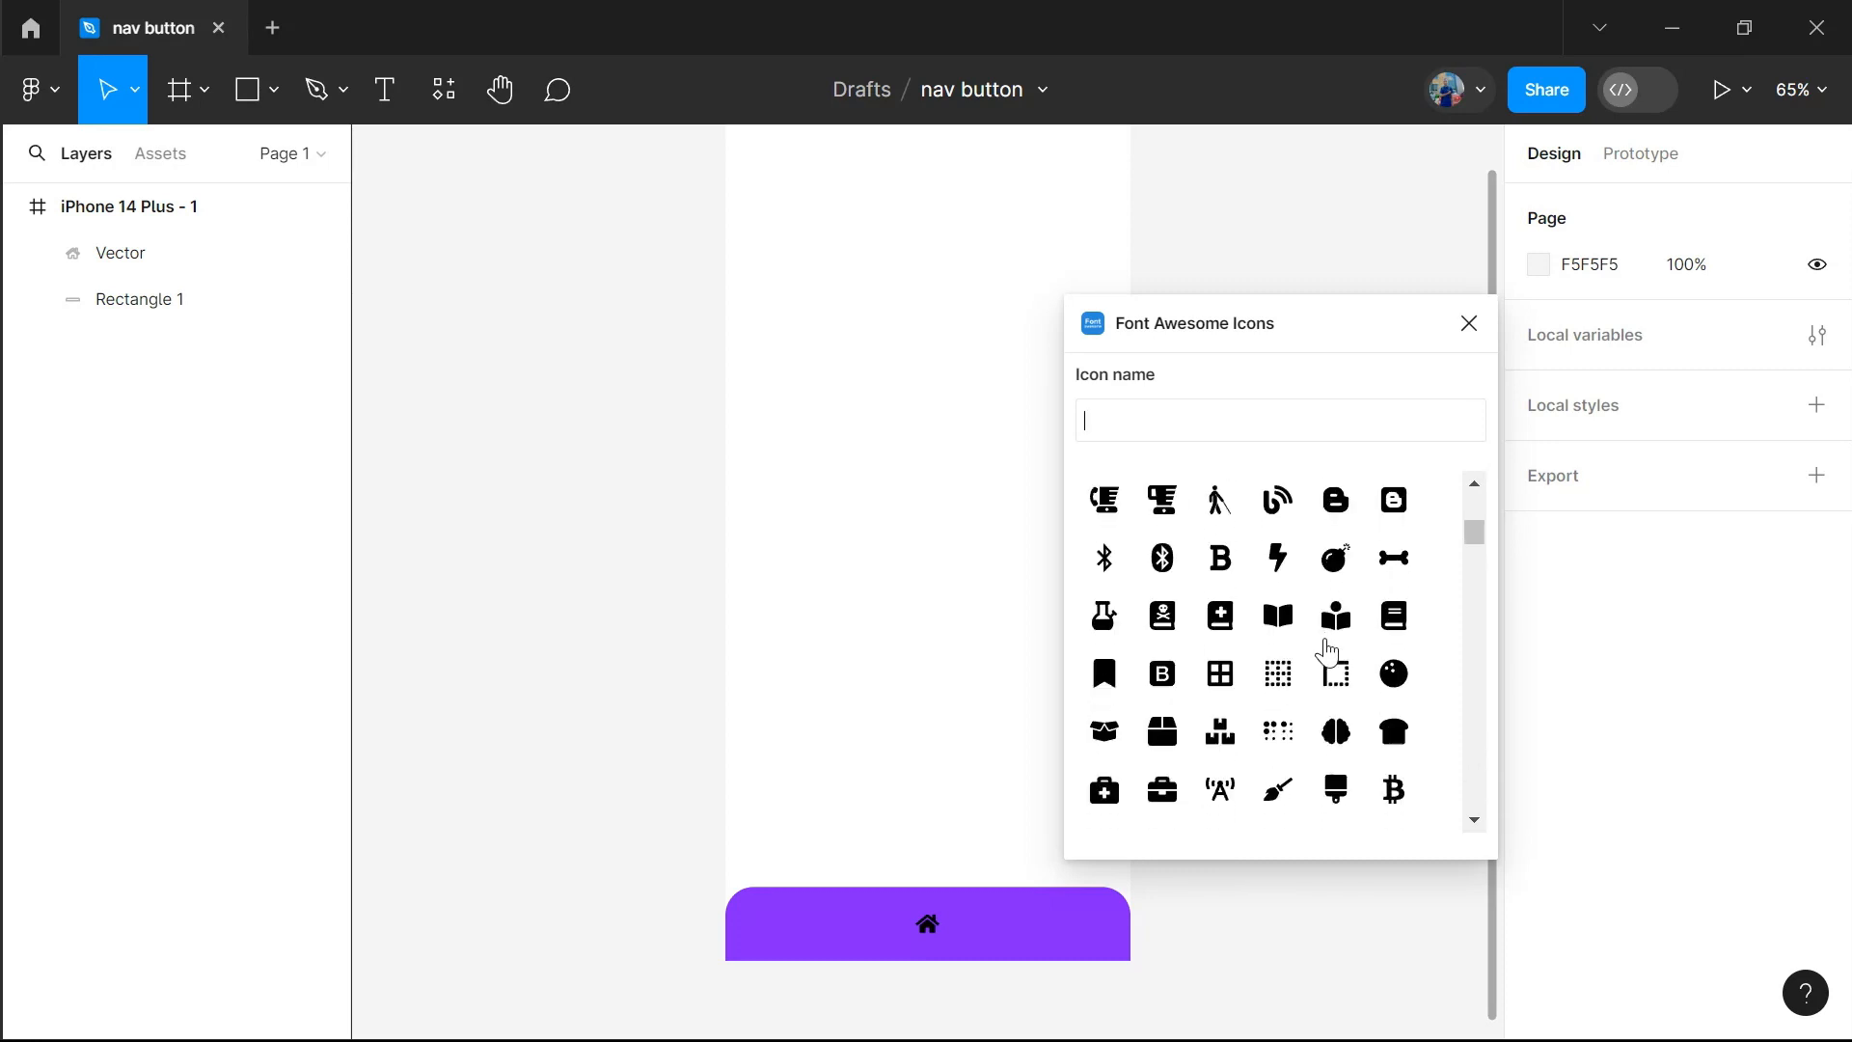
{"action": "scroll", "coordinate": [1327, 652], "scroll_direction": "down", "scroll_amount": 6}
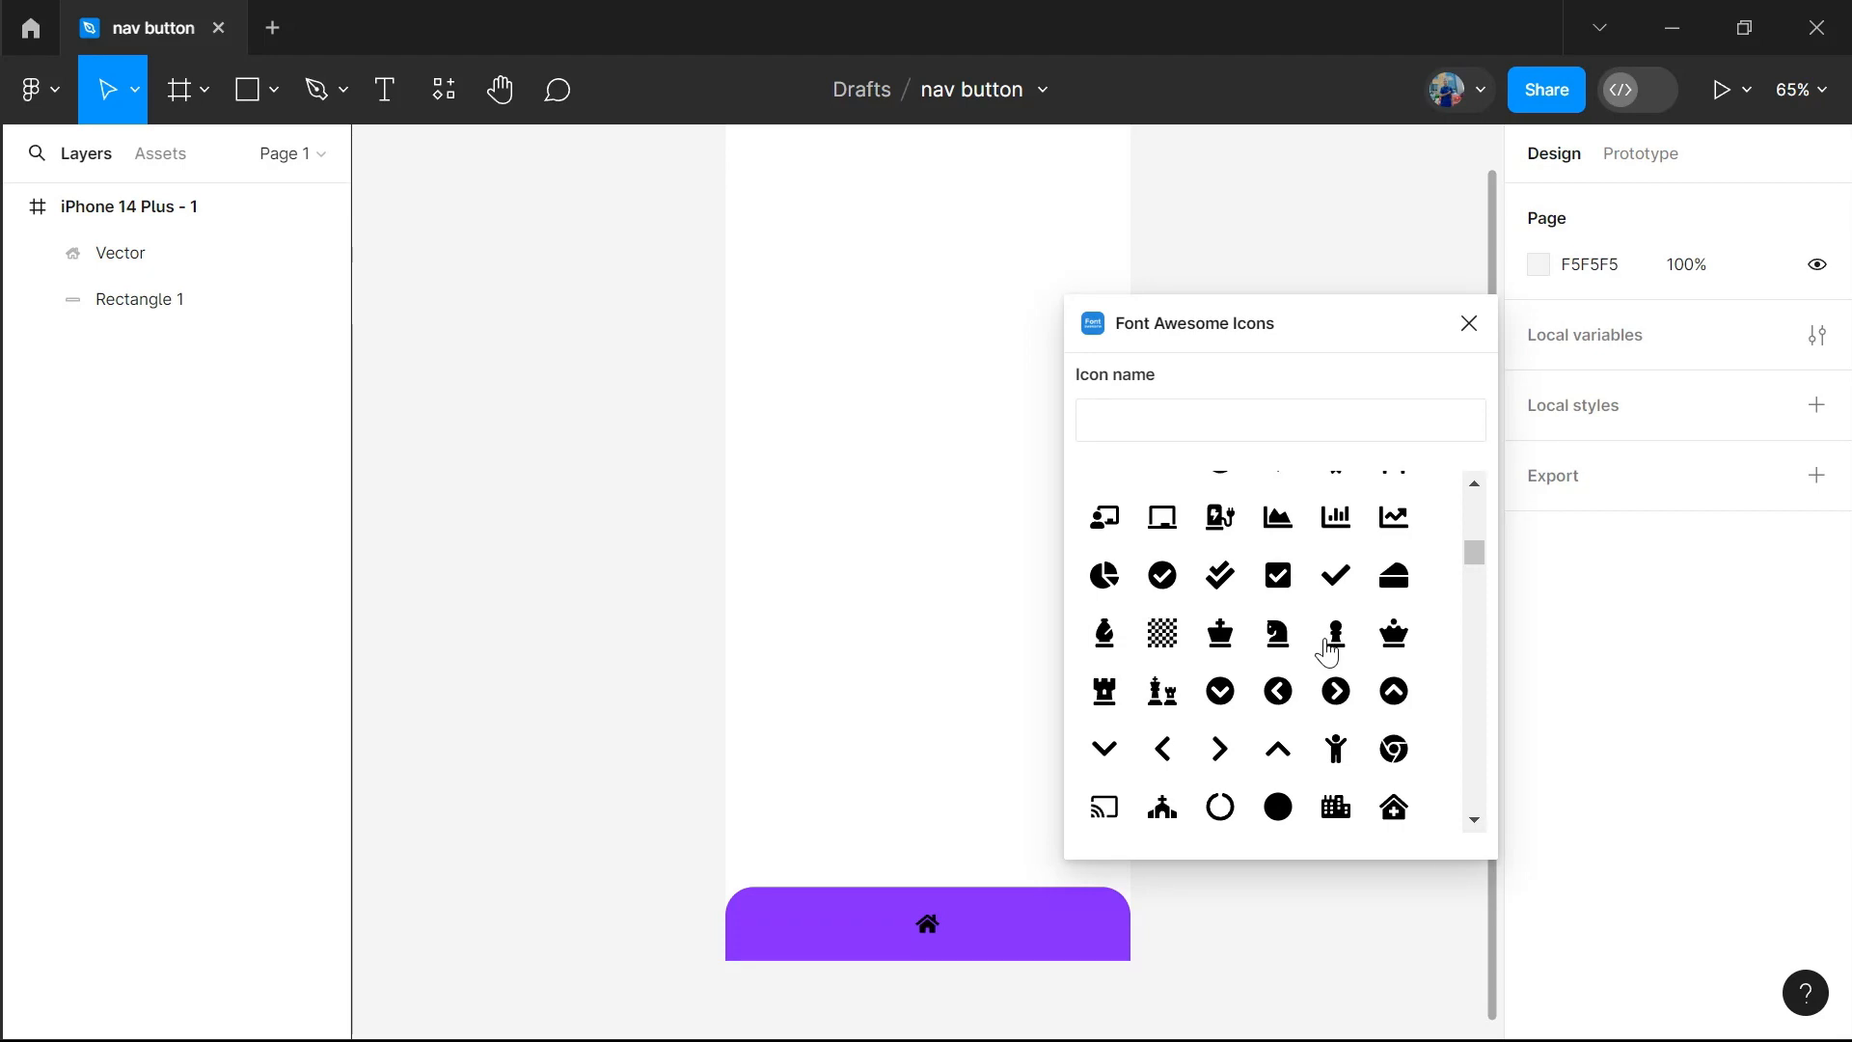
{"action": "scroll", "coordinate": [1327, 652], "scroll_direction": "down", "scroll_amount": 3}
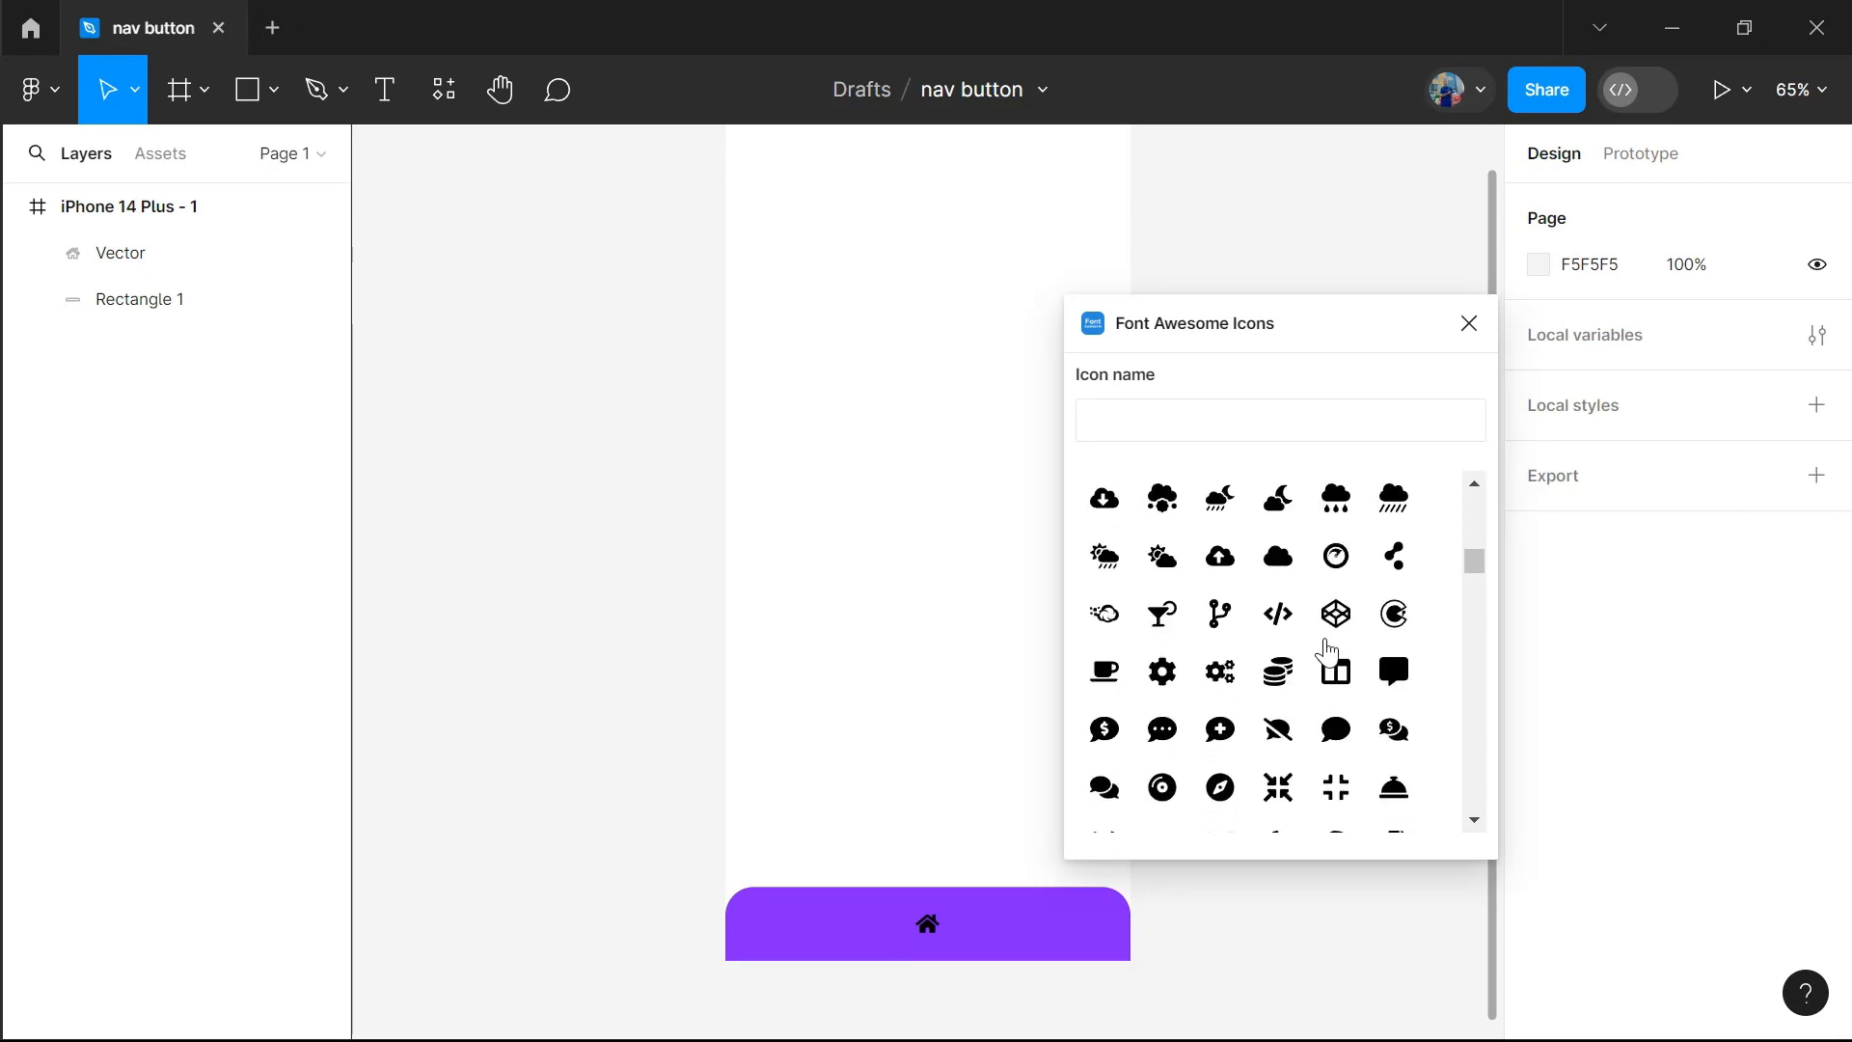
{"action": "scroll", "coordinate": [1327, 652], "scroll_direction": "down", "scroll_amount": 1}
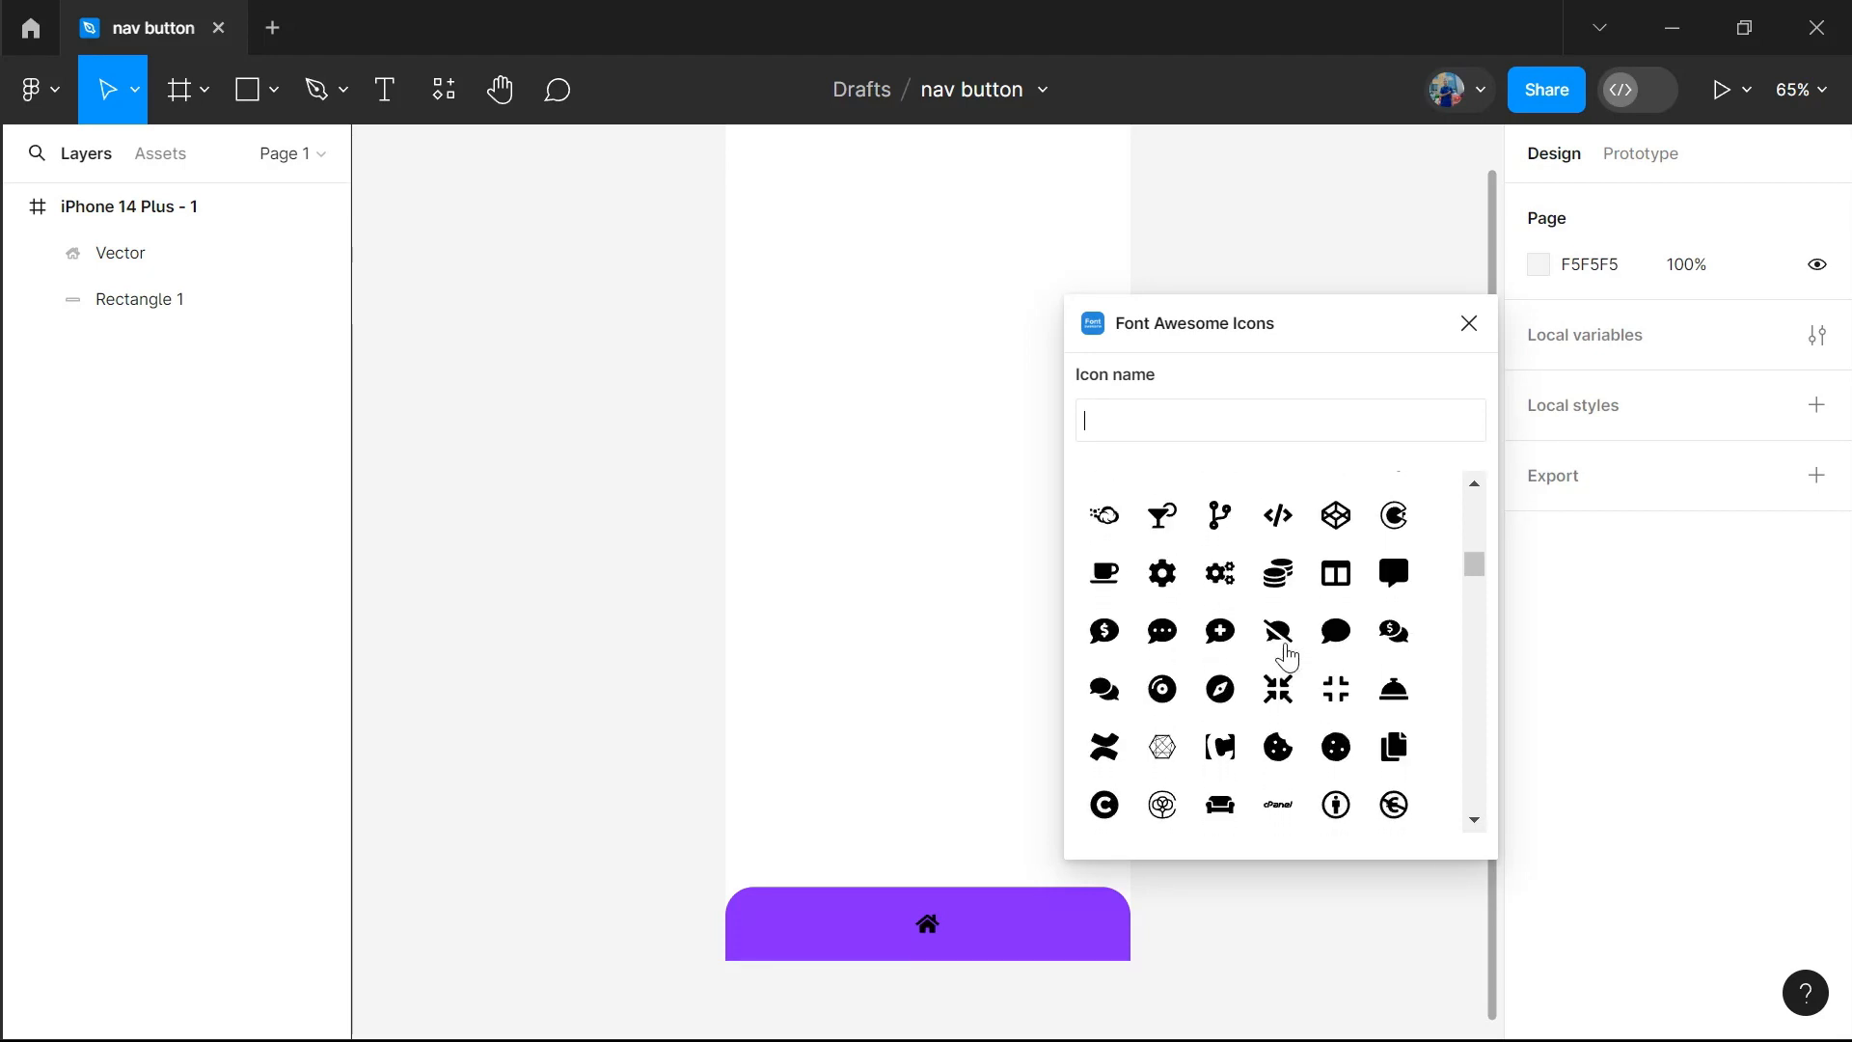
{"action": "left_click", "coordinate": [1105, 689]}
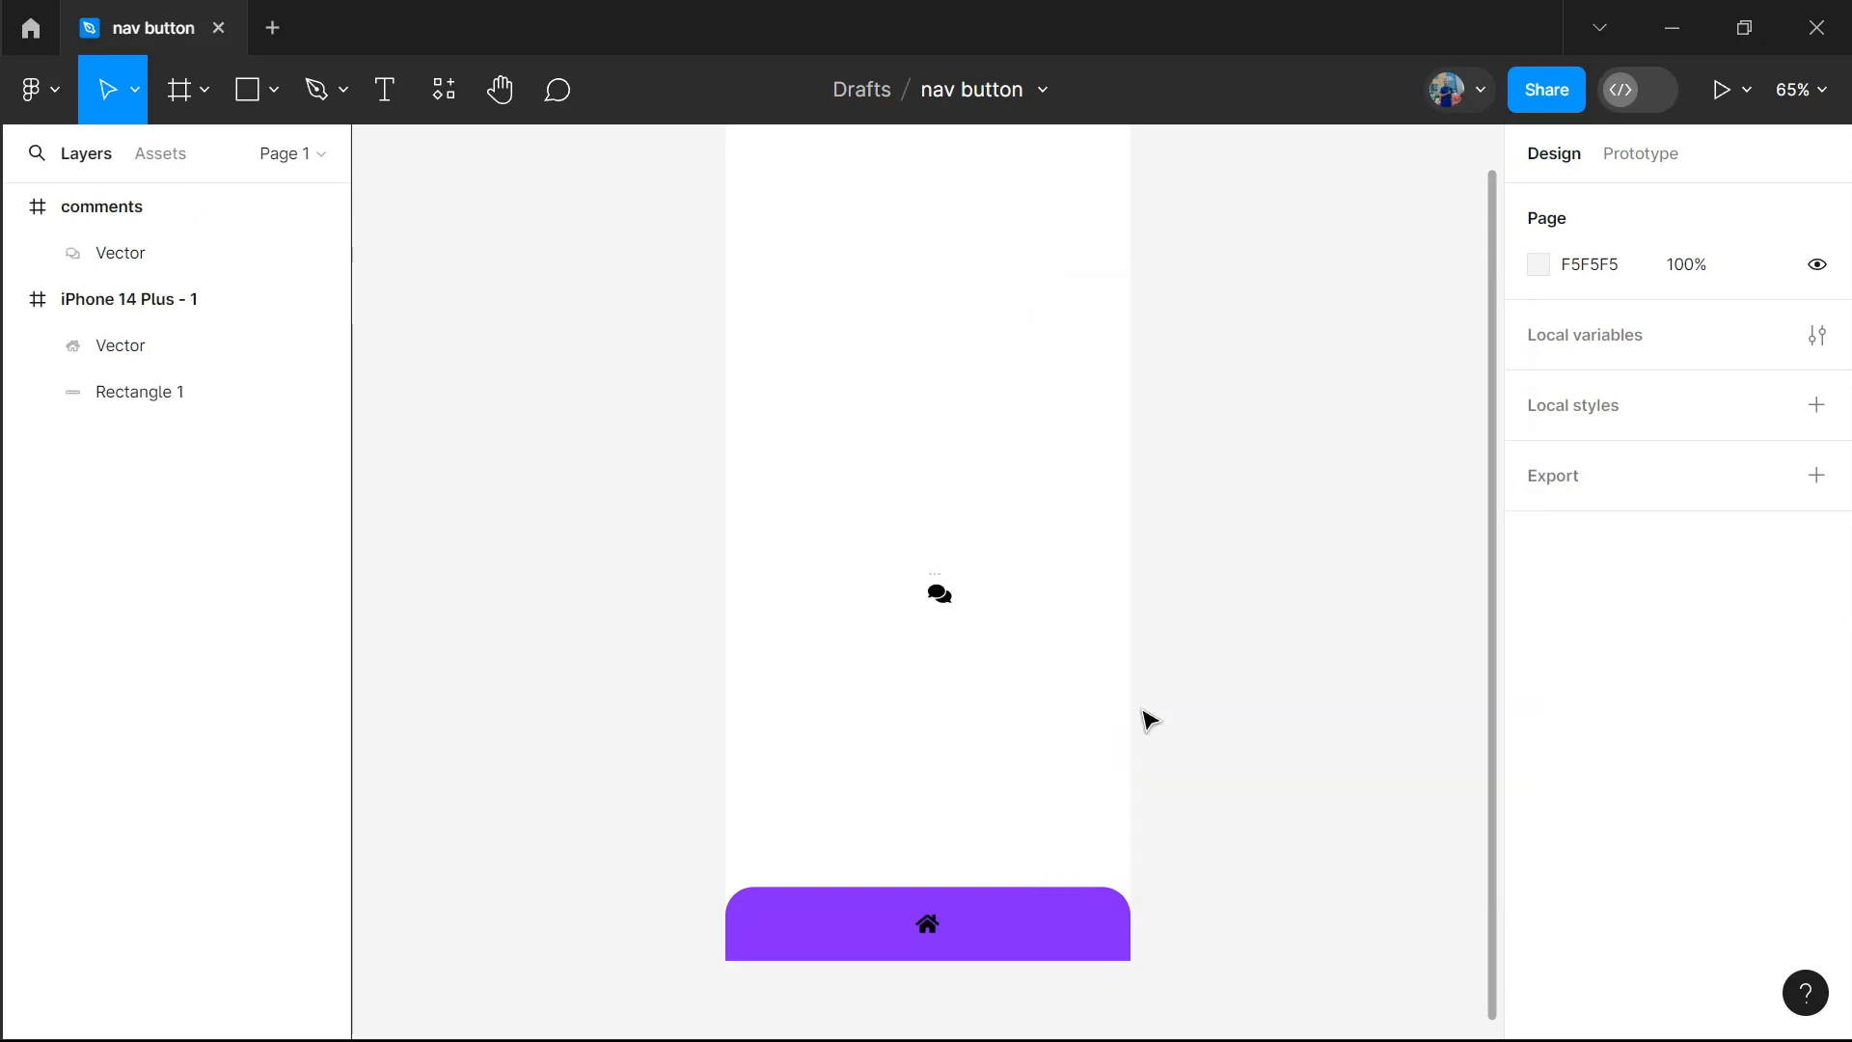
Run the Font Awesome Icons plugin again and search its icons for "group"
{"action": "left_click", "coordinate": [444, 89]}
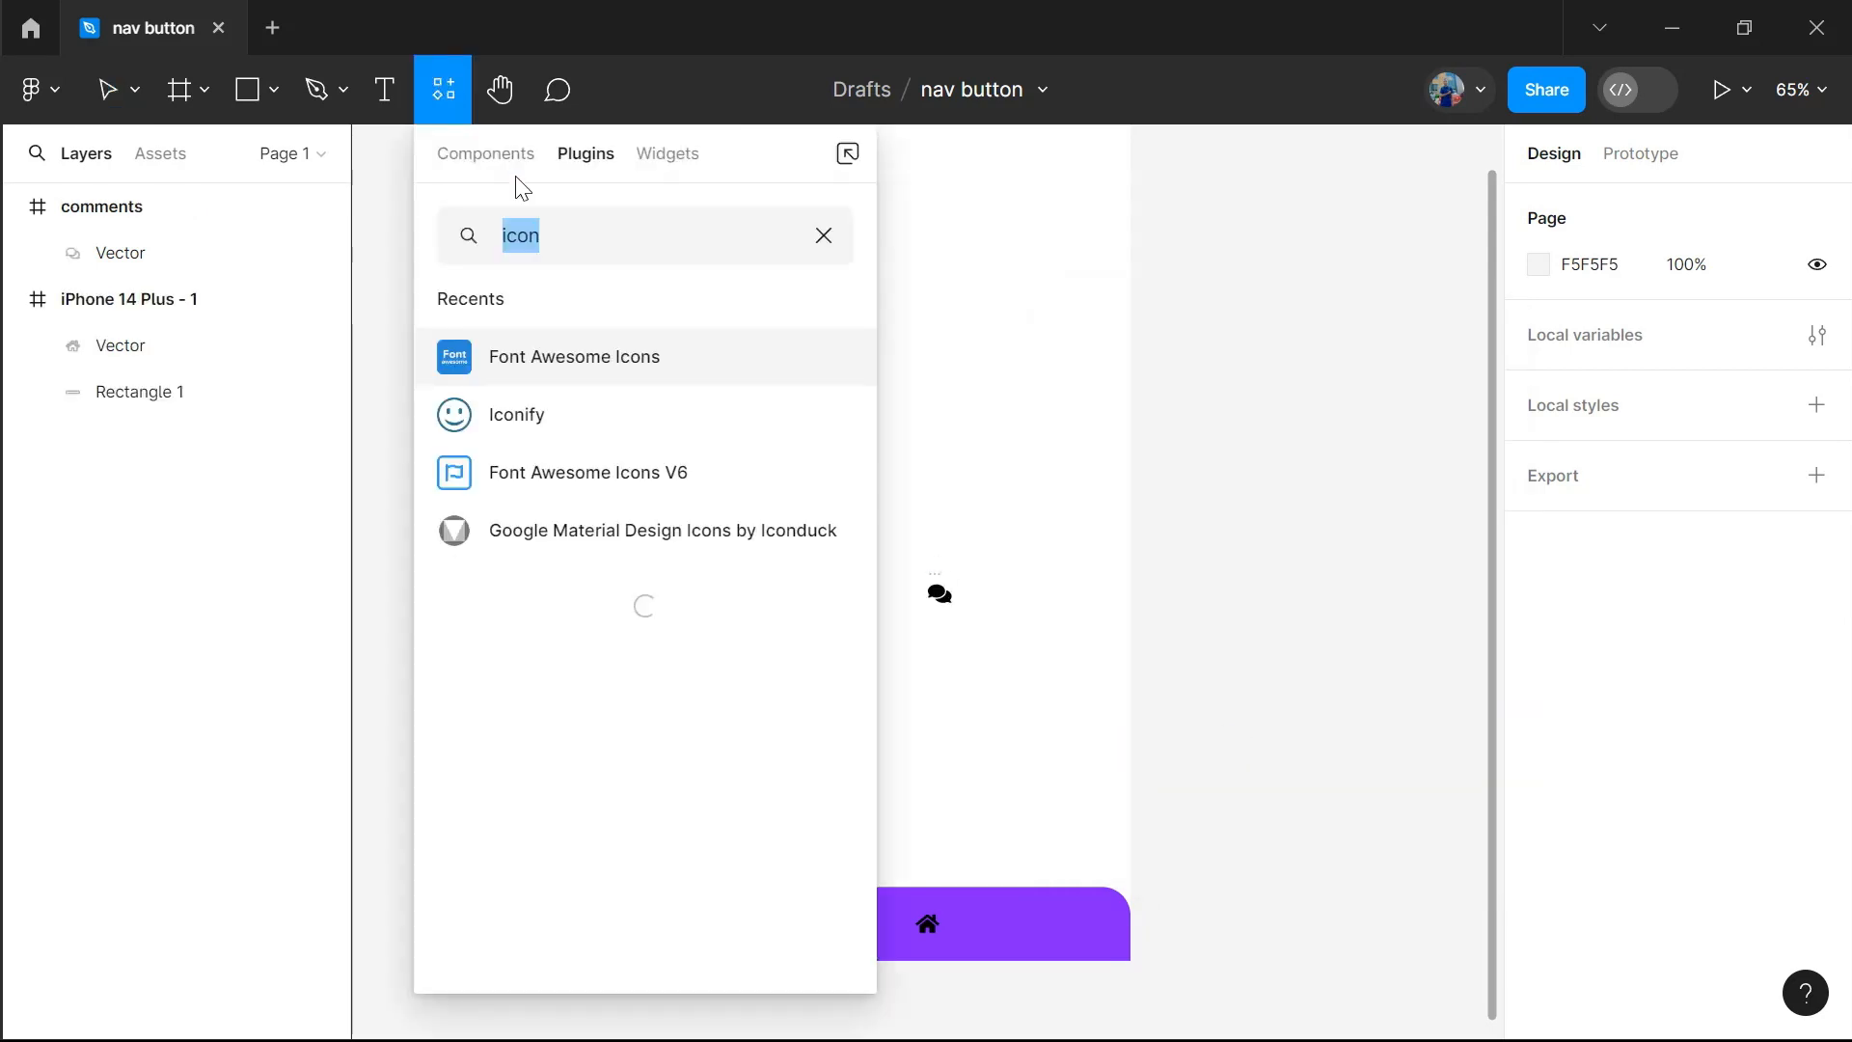
{"action": "left_click", "coordinate": [573, 370]}
{"action": "left_click", "coordinate": [1215, 418]}
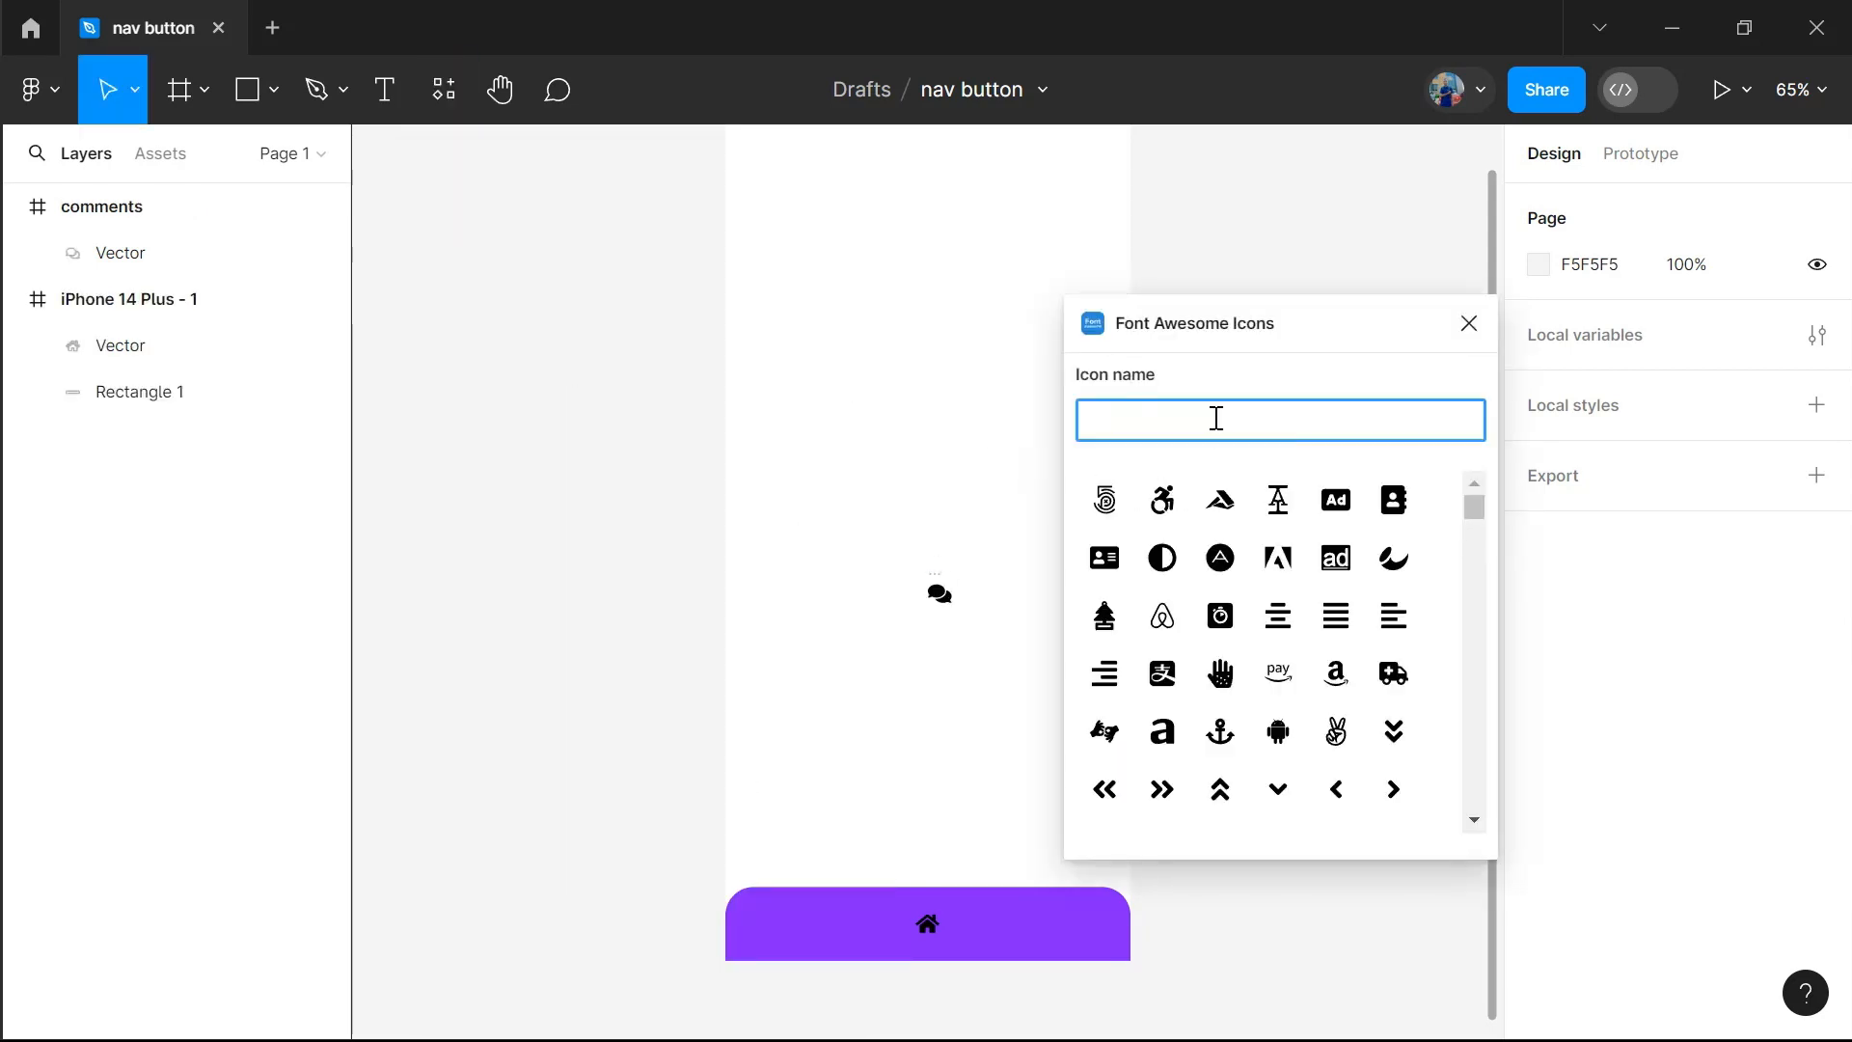
{"action": "type", "text": "group"}
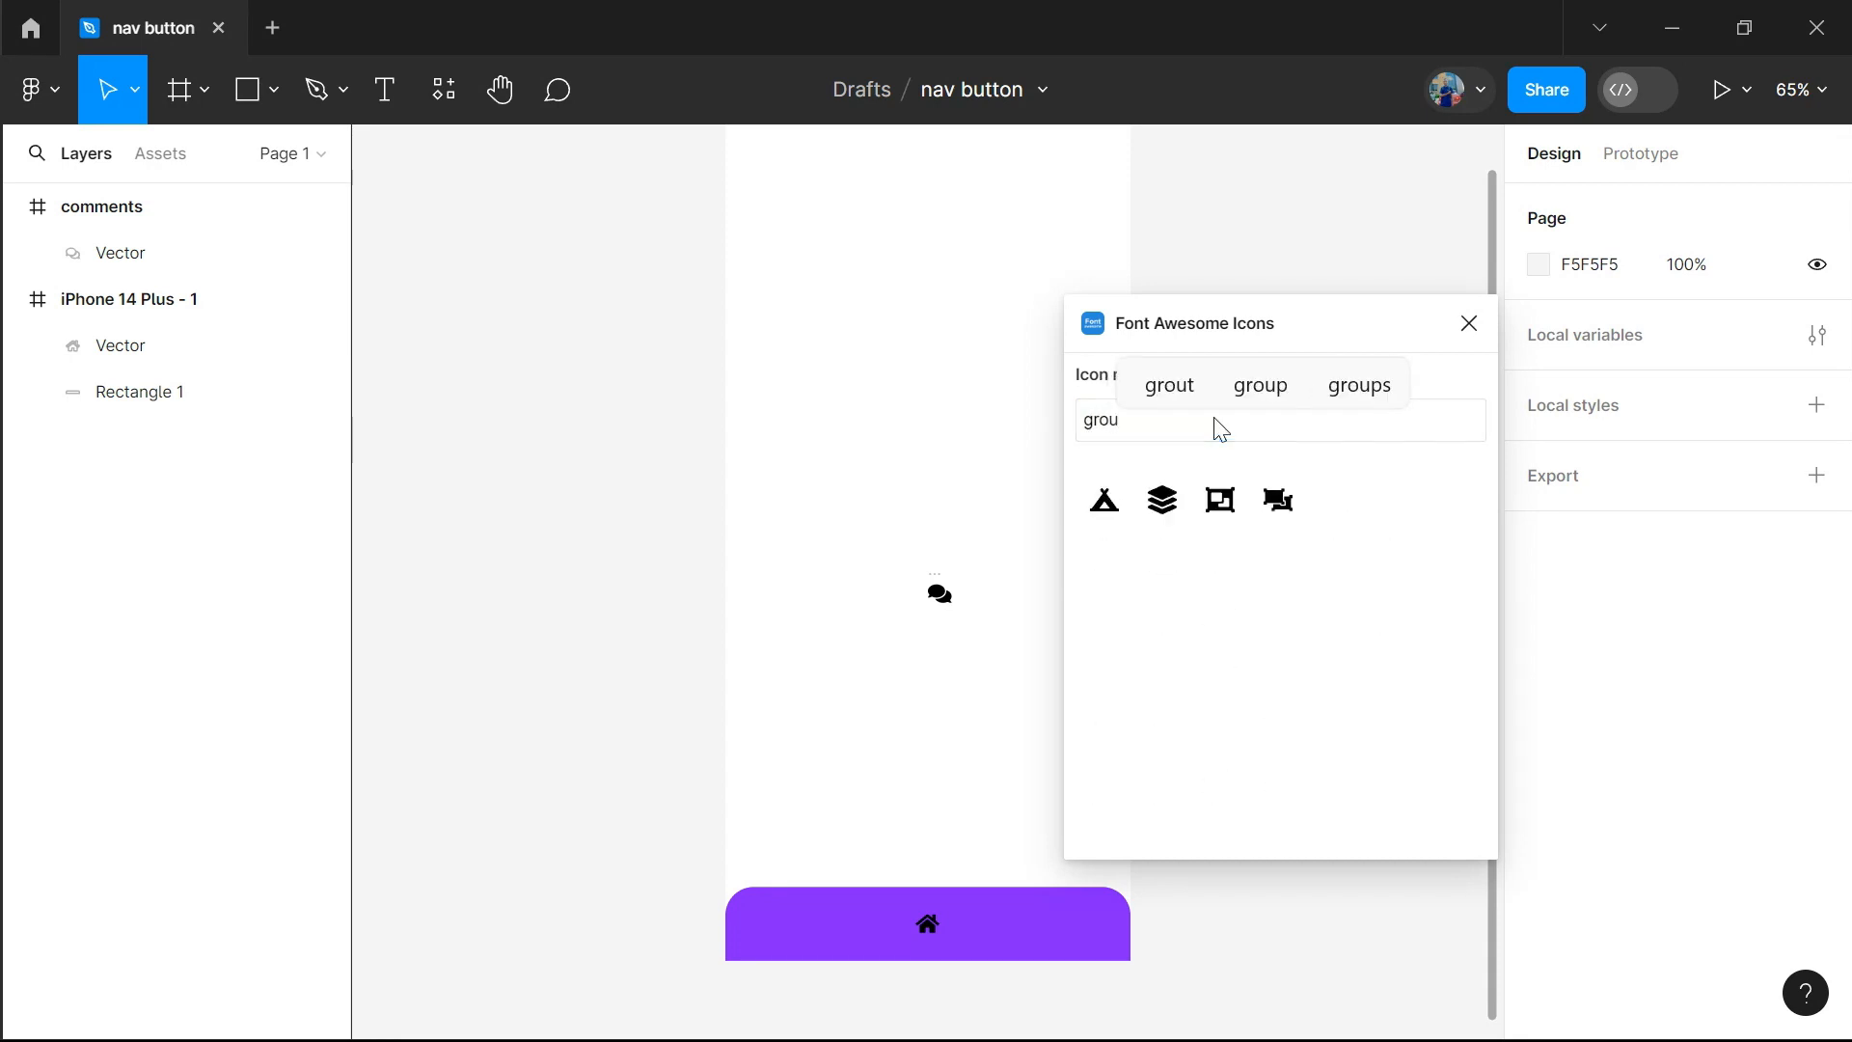
Replace the plugin's icon search term with "people"
{"action": "key", "text": "BackSpace"}
{"action": "key", "text": "BackSpace"}
{"action": "key", "text": "BackSpace"}
{"action": "key", "text": "BackSpace"}
{"action": "key", "text": "BackSpace"}
{"action": "type", "text": "p"}
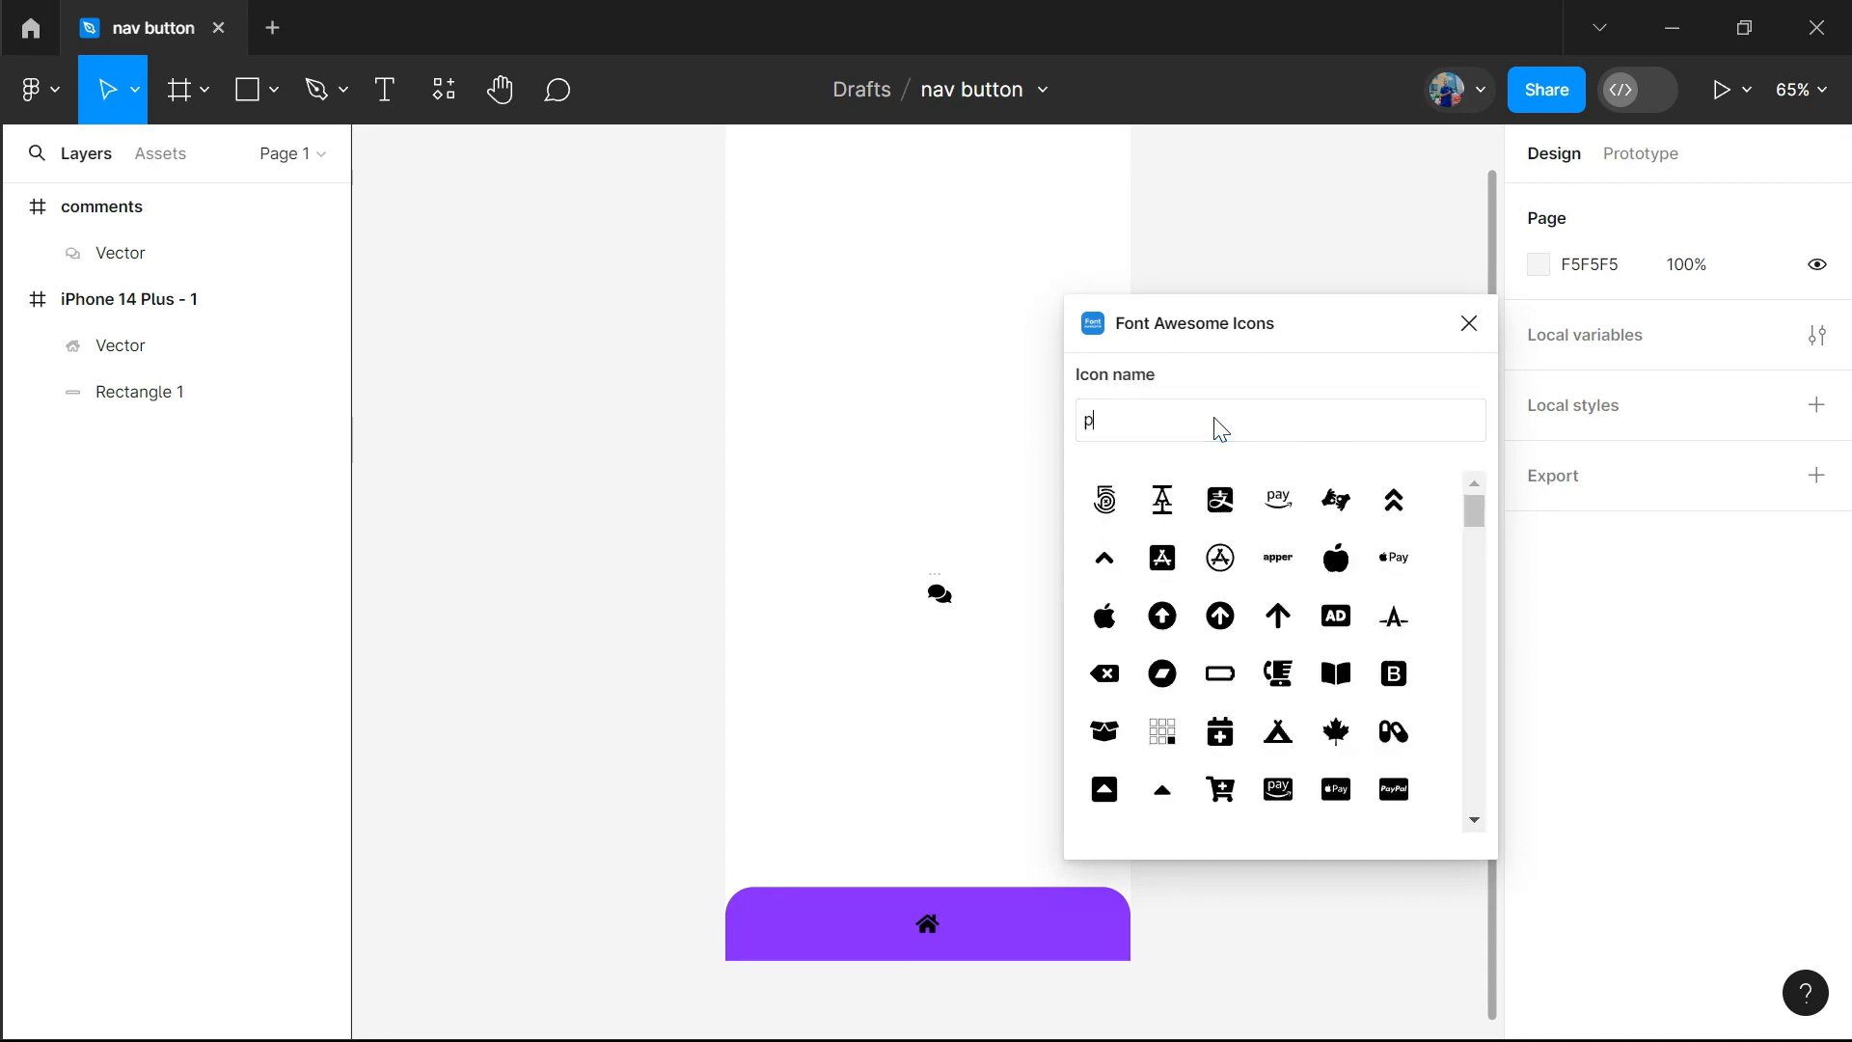
{"action": "type", "text": "eople"}
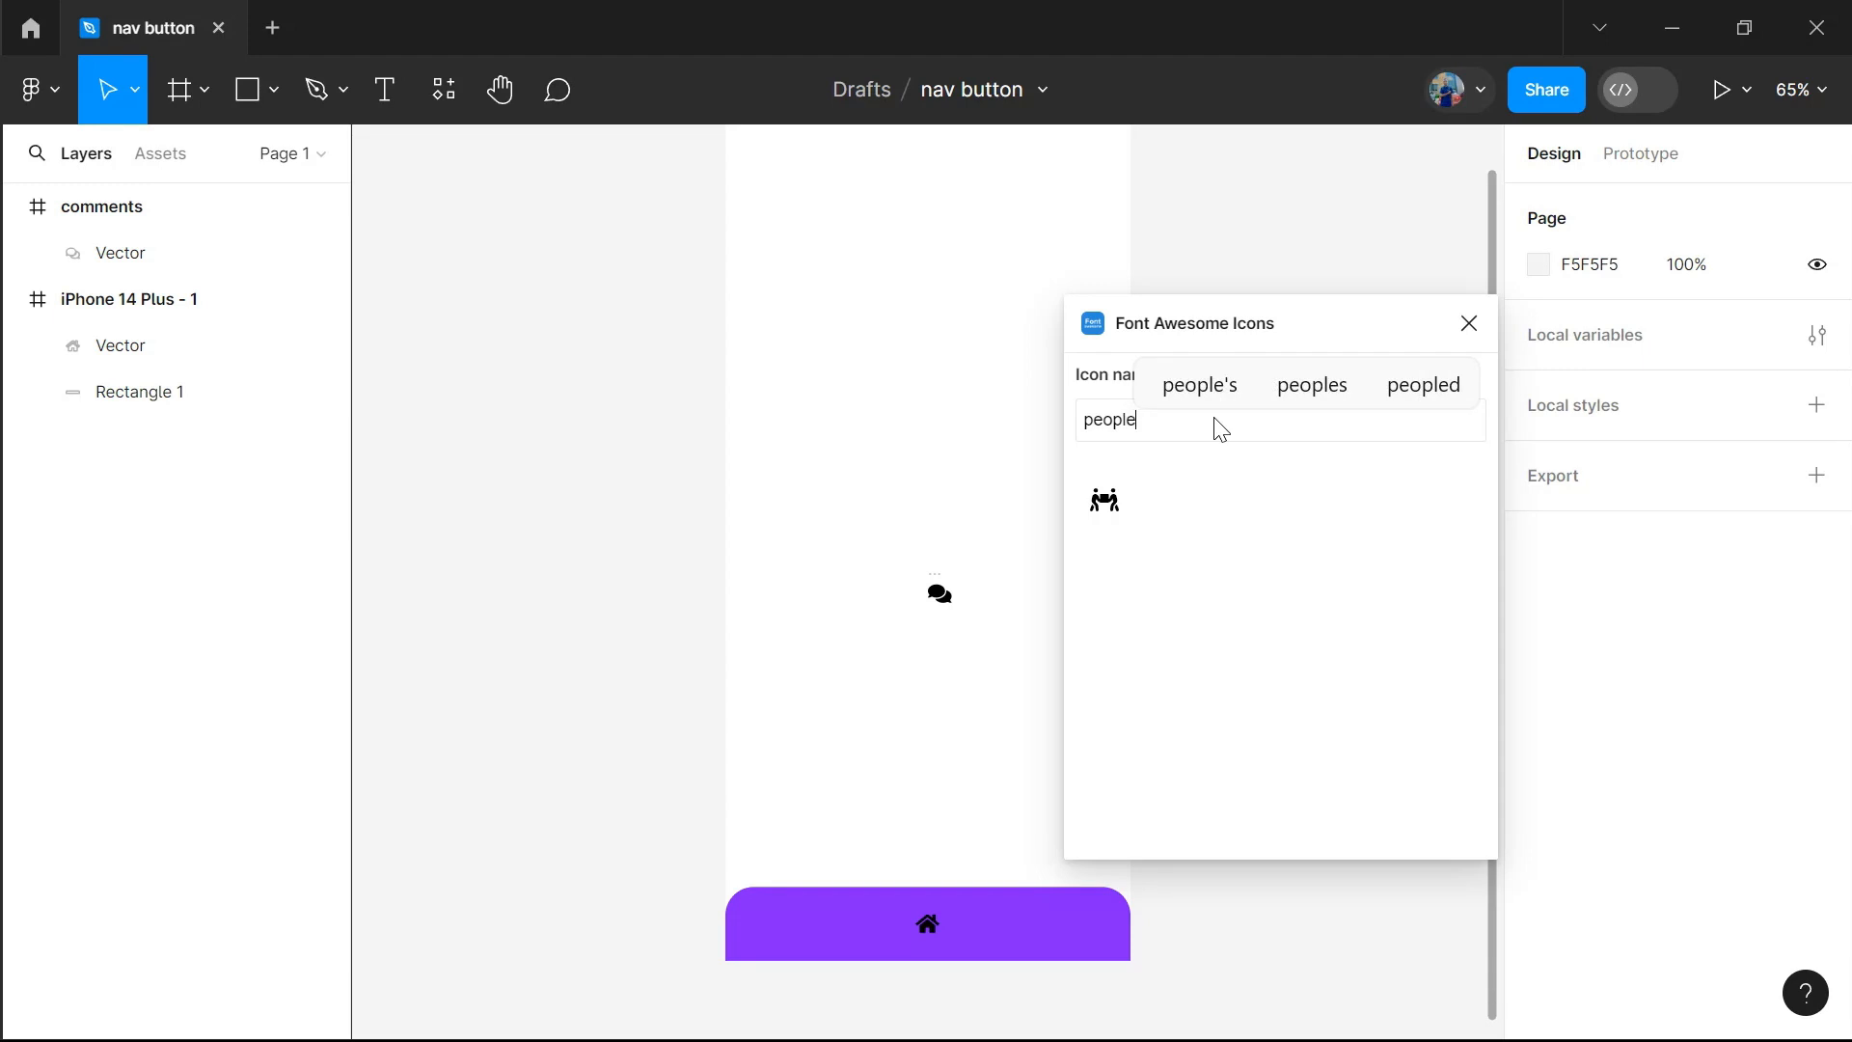
Clear the icon search and insert the graduation-cap icon from the full icon list
{"action": "key", "text": "BackSpace"}
{"action": "key", "text": "BackSpace"}
{"action": "key", "text": "BackSpace"}
{"action": "key", "text": "BackSpace"}
{"action": "key", "text": "BackSpace"}
{"action": "key", "text": "BackSpace"}
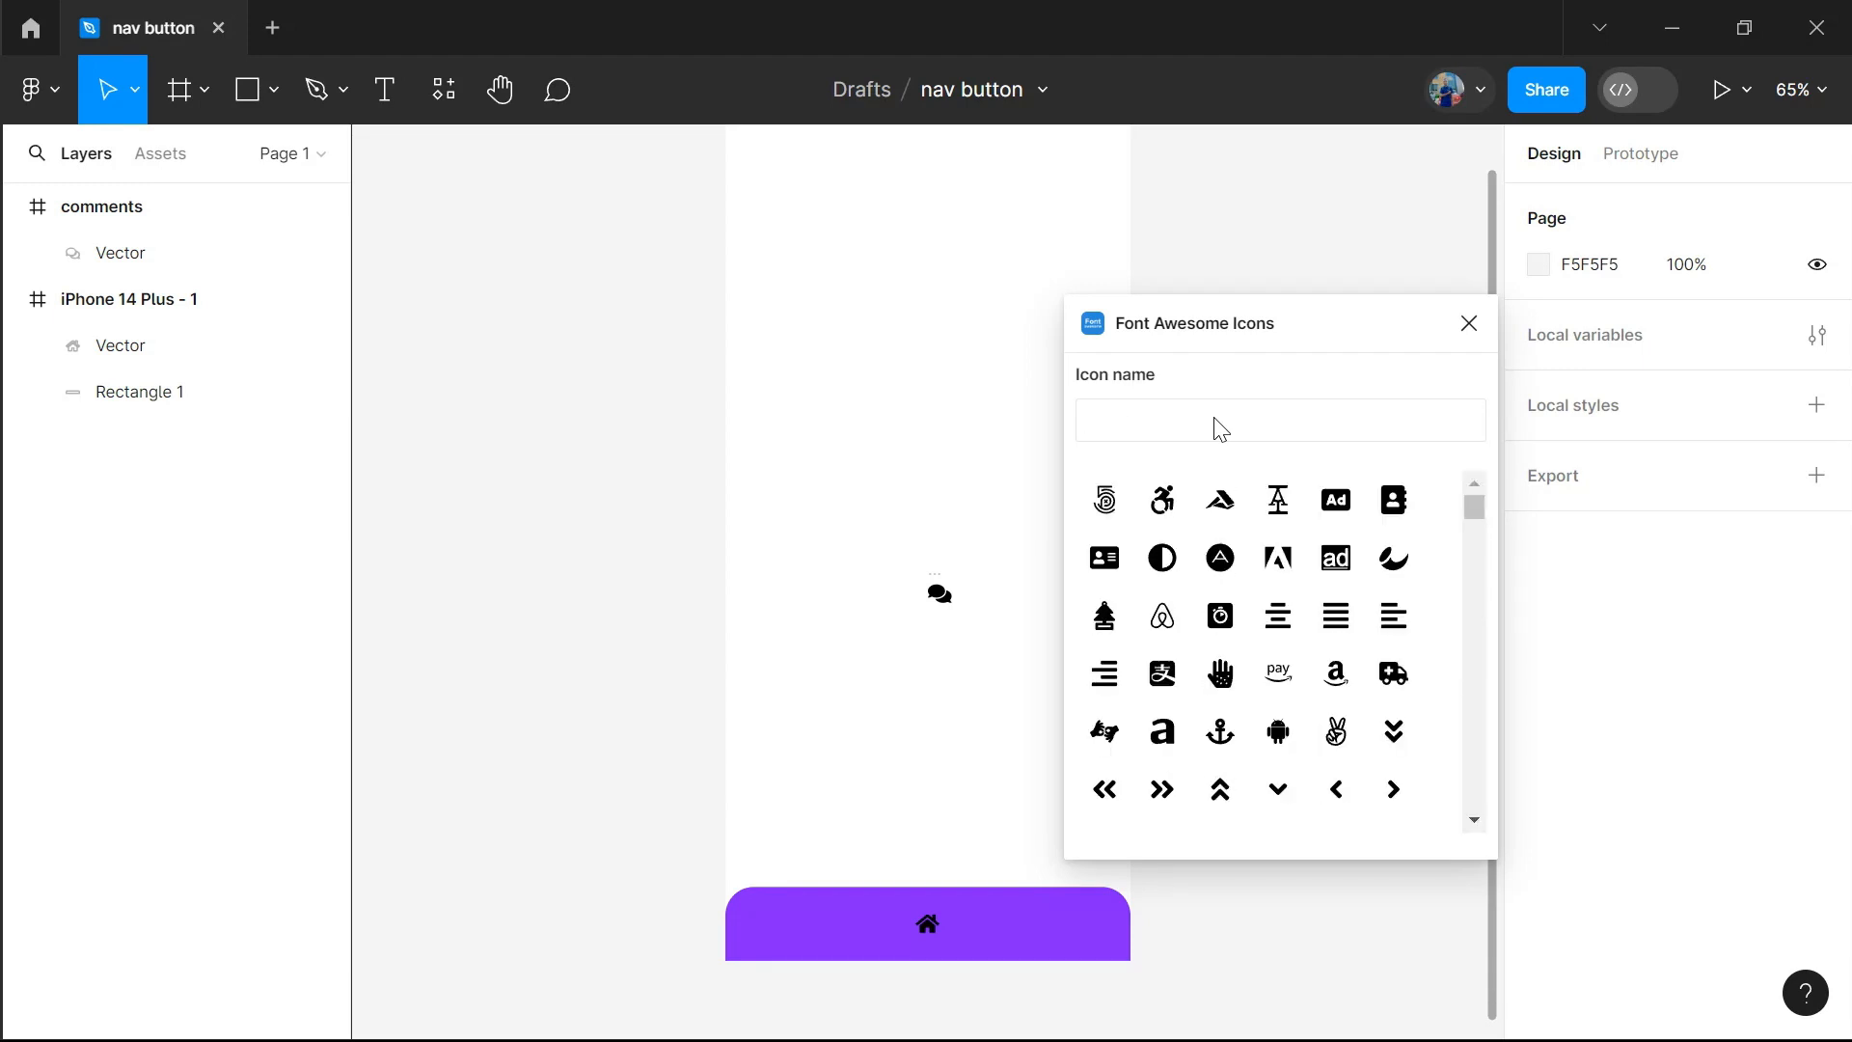
{"action": "scroll", "coordinate": [1376, 723], "scroll_direction": "down", "scroll_amount": 15}
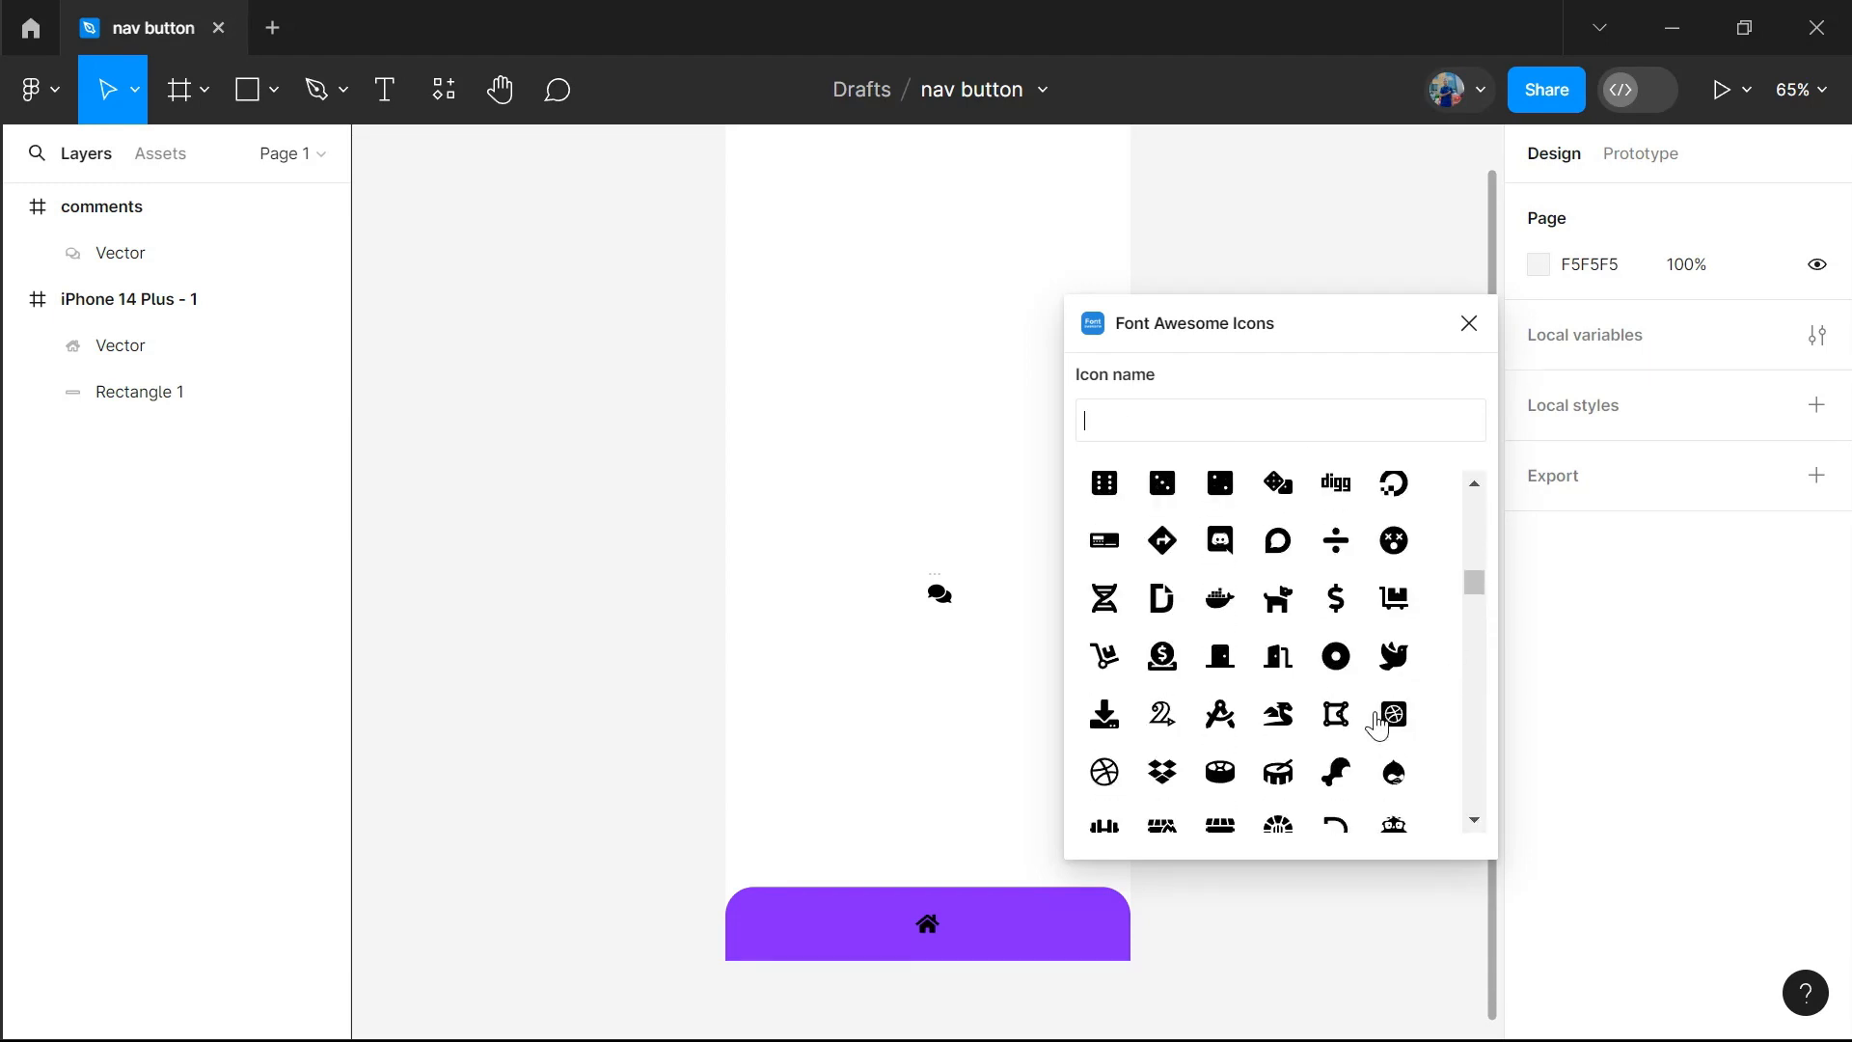
{"action": "scroll", "coordinate": [1376, 724], "scroll_direction": "down", "scroll_amount": 10}
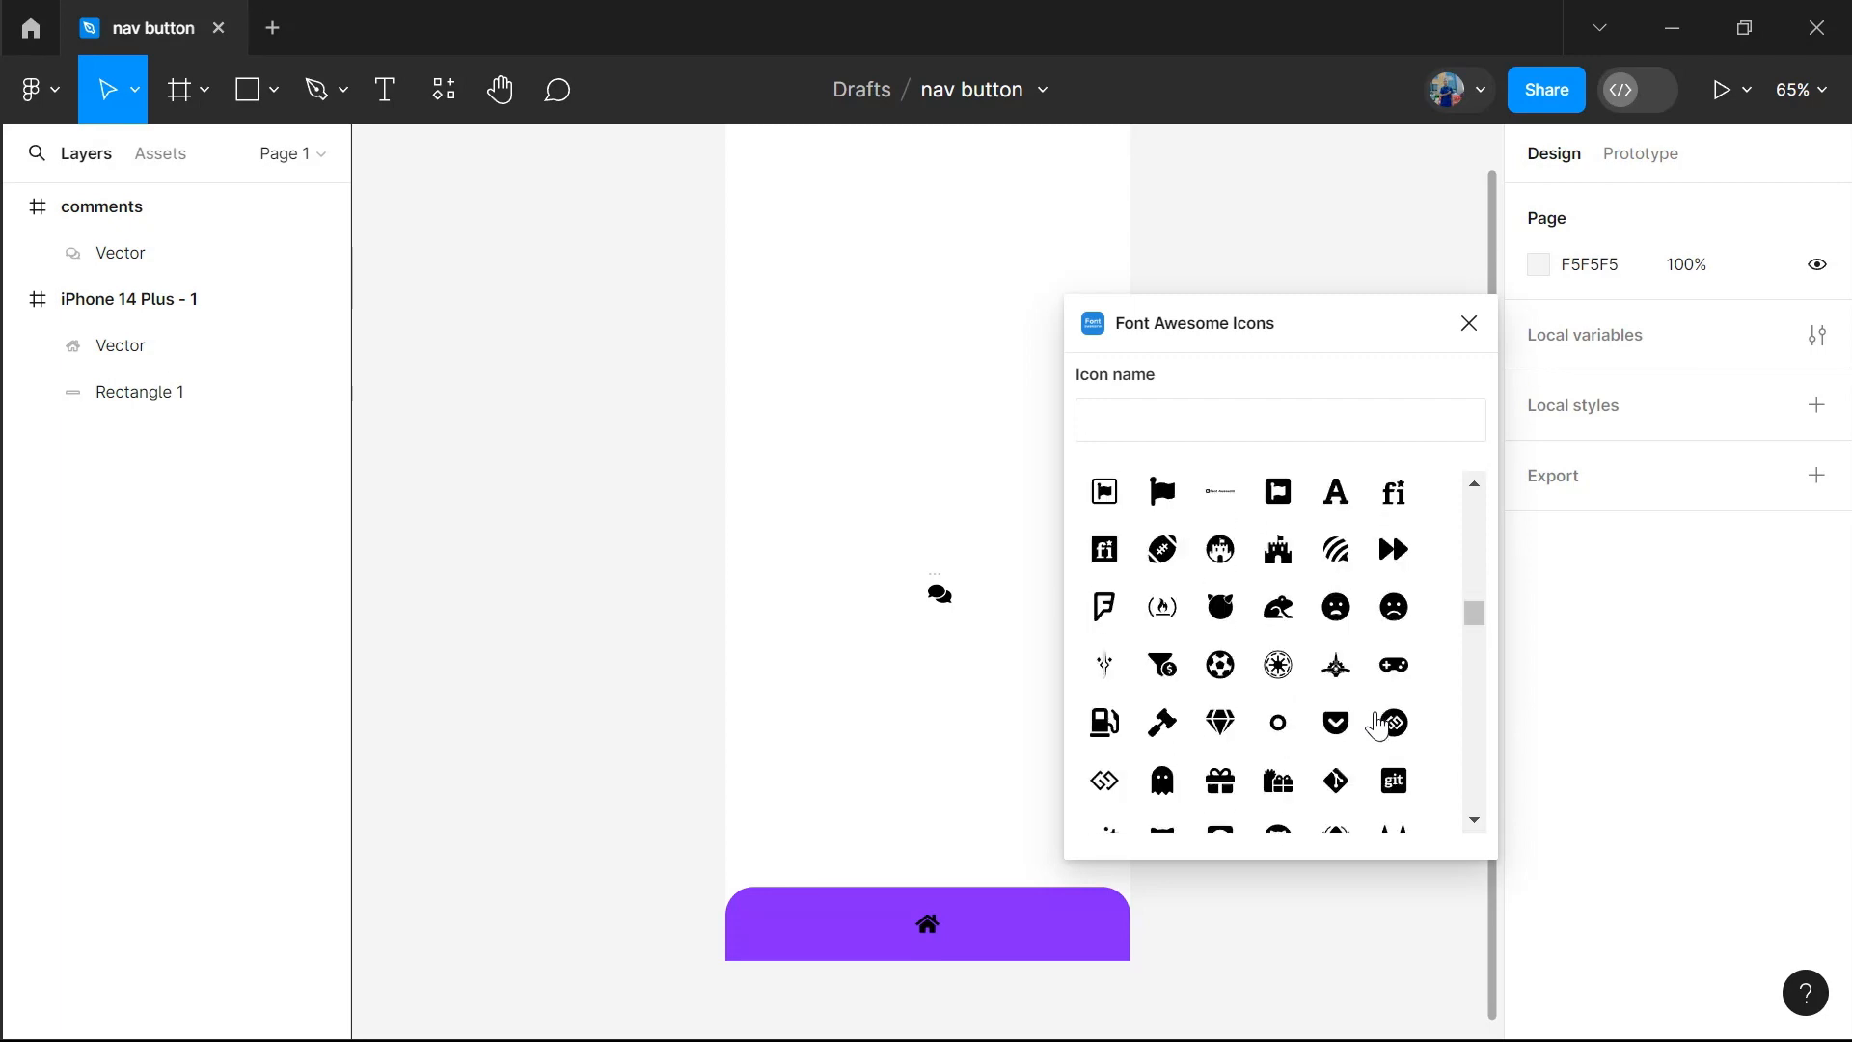
{"action": "scroll", "coordinate": [1376, 723], "scroll_direction": "down", "scroll_amount": 10}
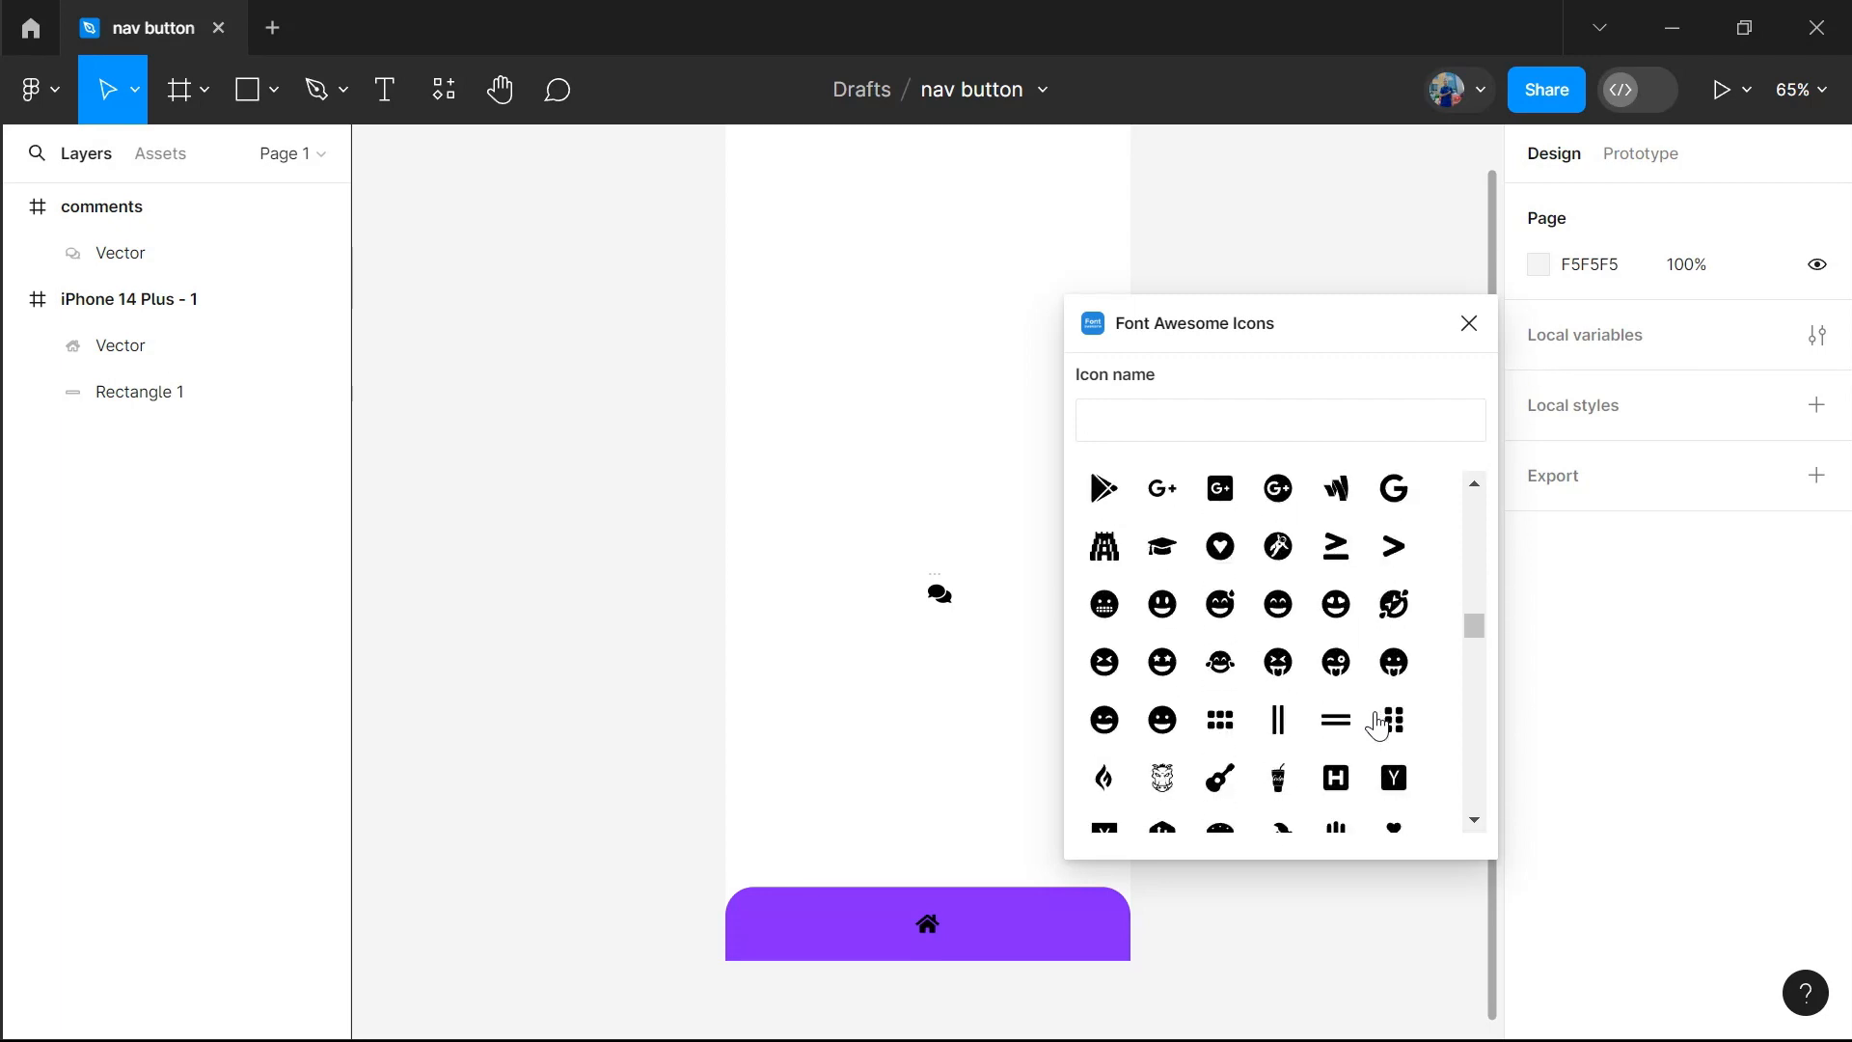
{"action": "left_click", "coordinate": [1162, 497]}
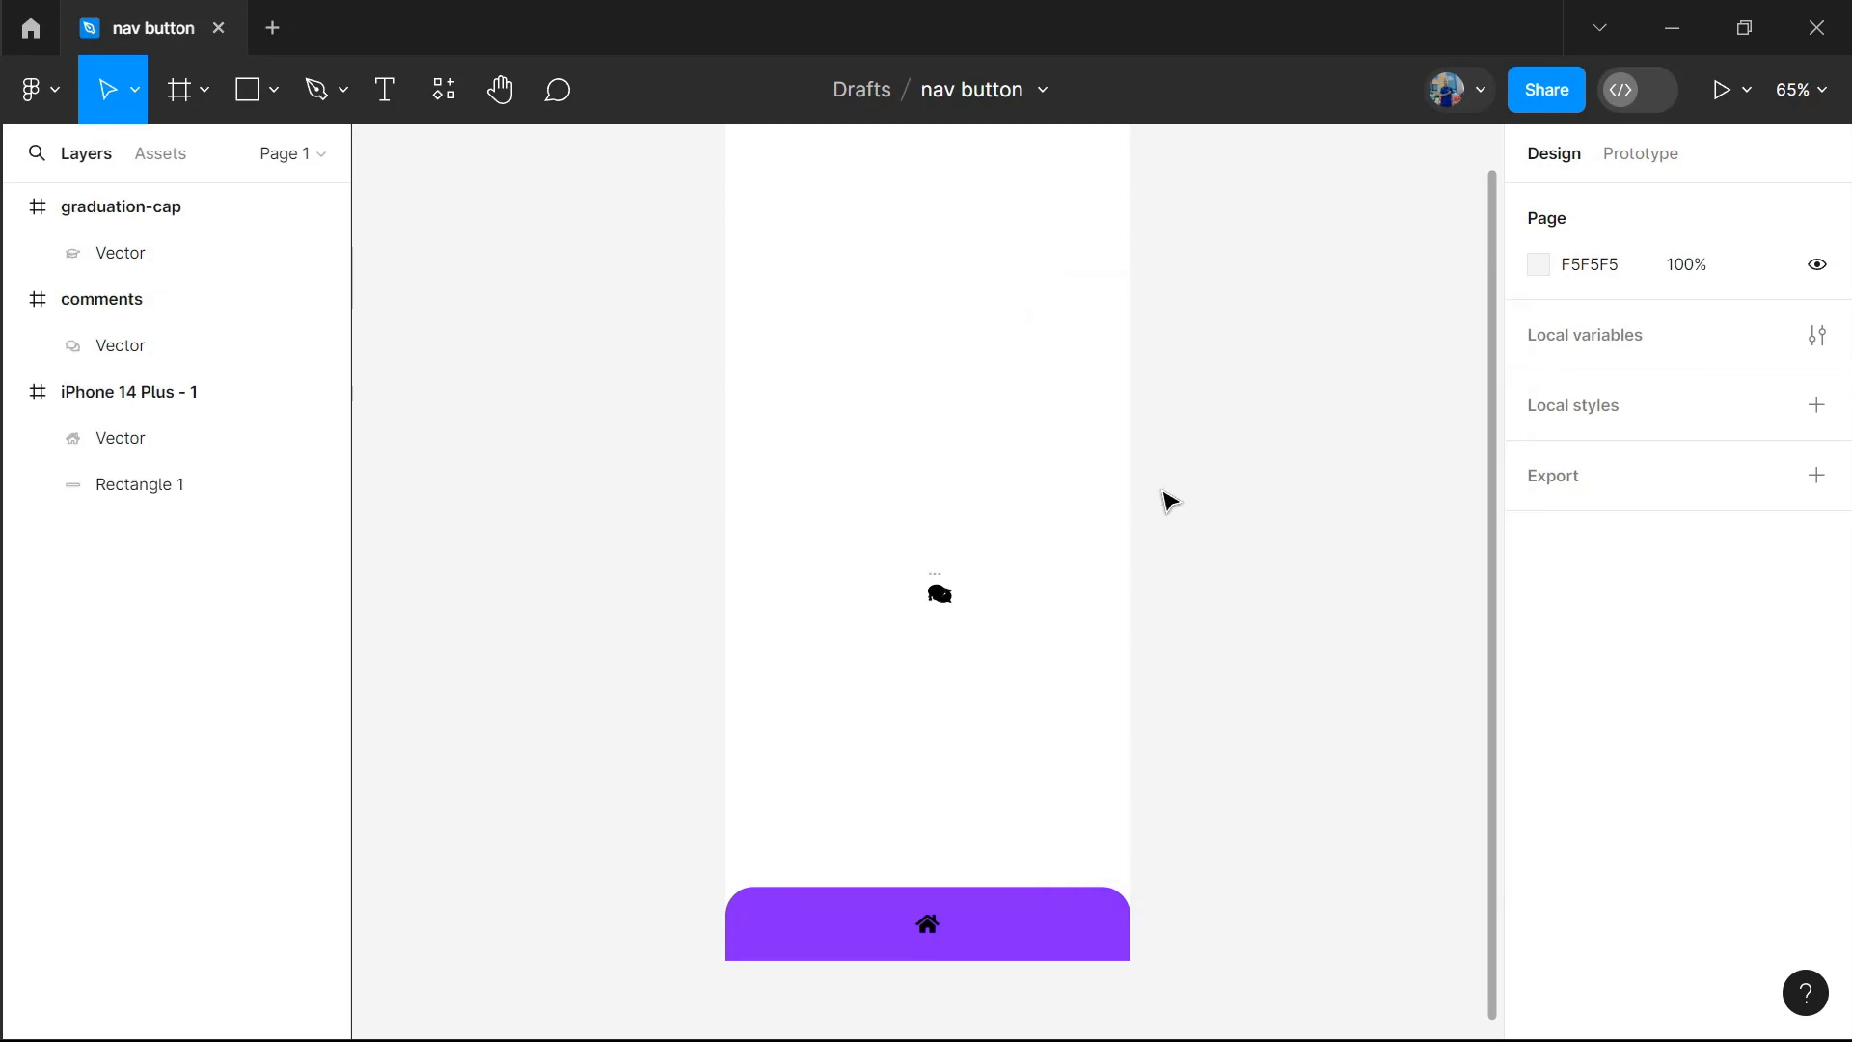
Move the graduation cap's vector onto the right part of the purple bar and its empty frame onto the left part
{"action": "left_click", "coordinate": [941, 596]}
{"action": "left_click_drag", "start_coordinate": [940, 596], "coordinate": [1062, 928]}
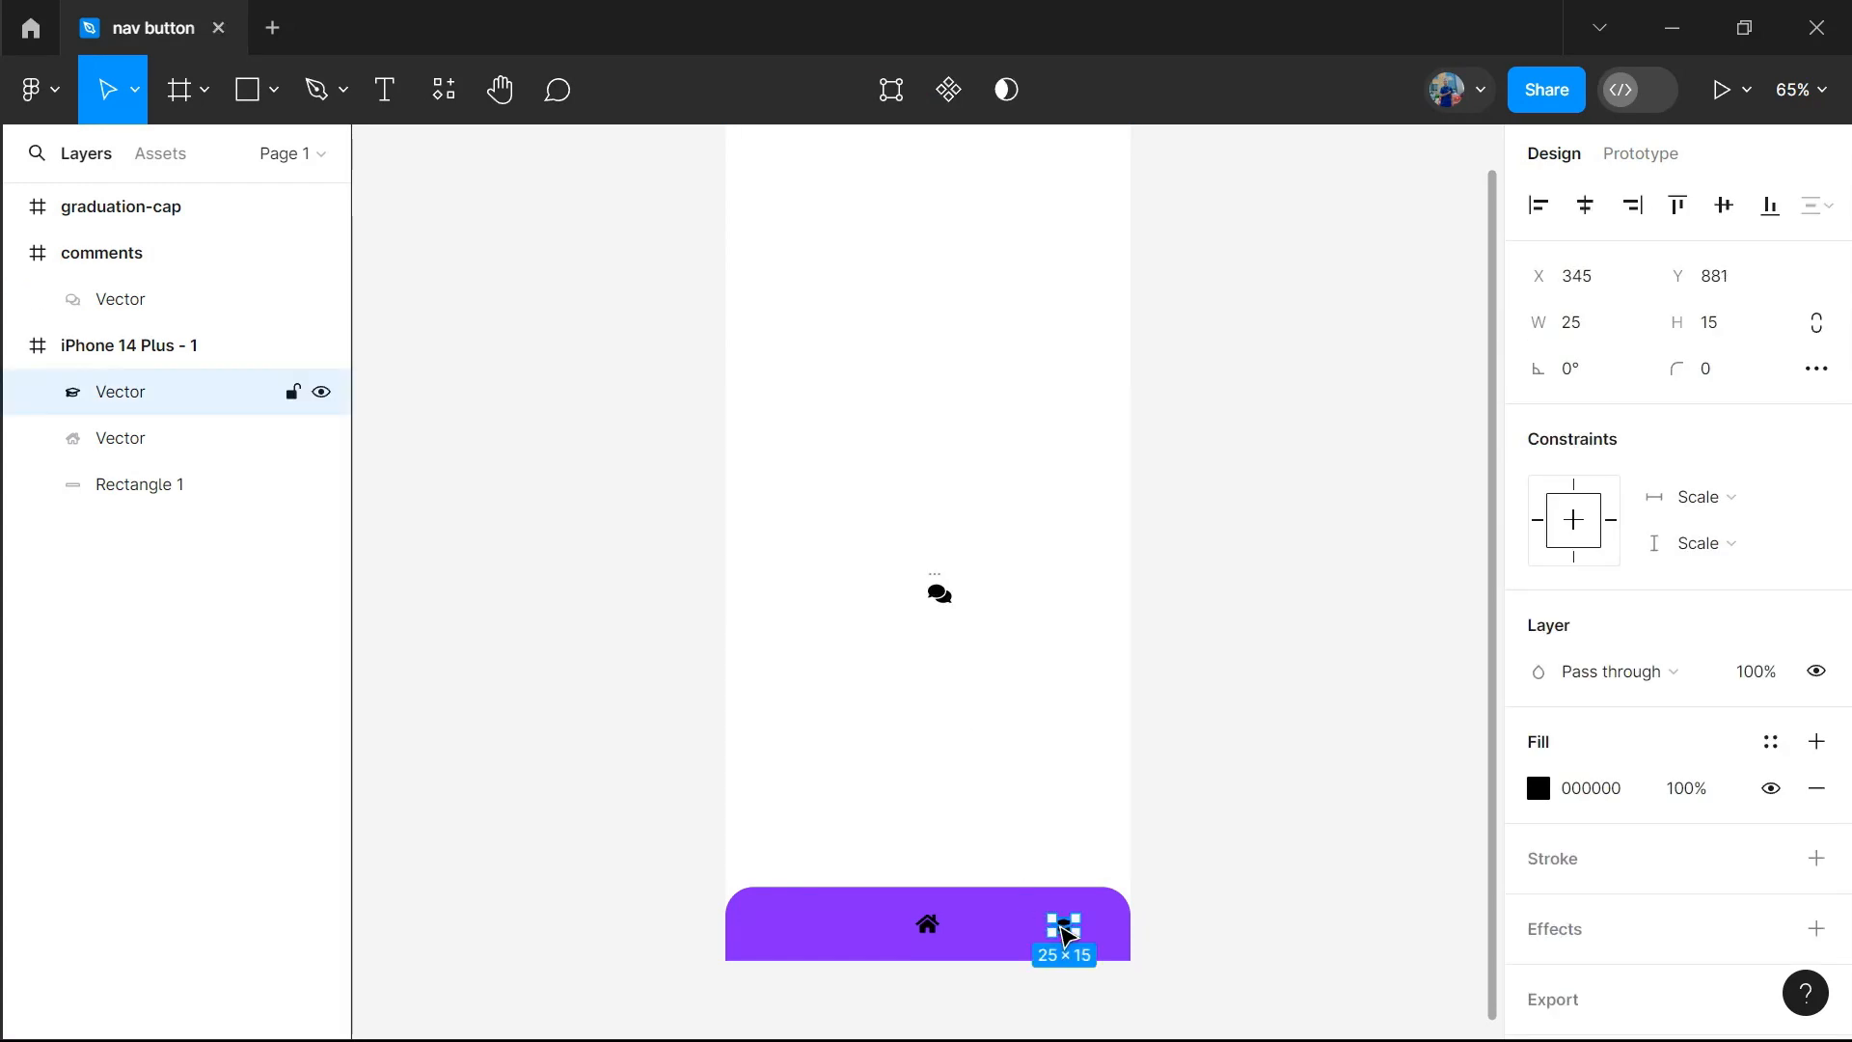
{"action": "left_click", "coordinate": [945, 603]}
{"action": "left_click_drag", "start_coordinate": [946, 603], "coordinate": [816, 929]}
{"action": "left_click", "coordinate": [733, 738]}
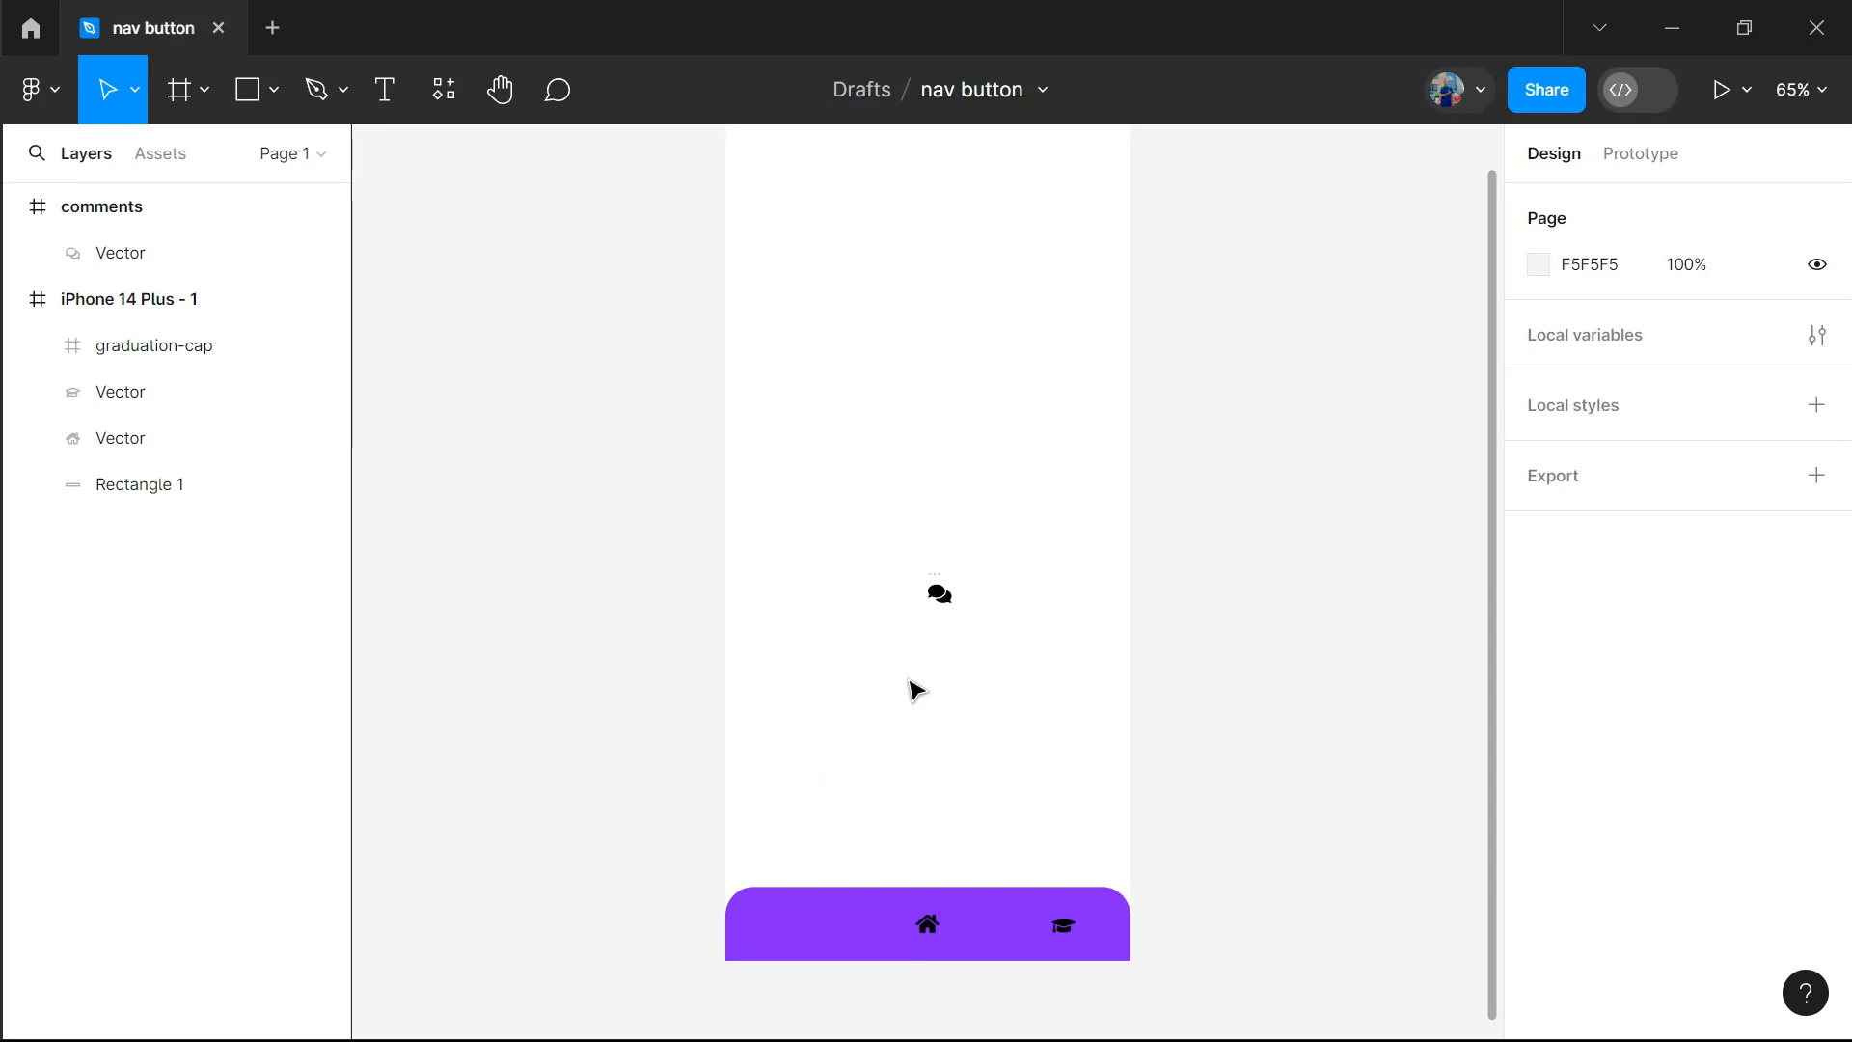
Try moving the comments vector onto the left part of the purple bar and deleting its leftover comments frame
{"action": "left_click_drag", "start_coordinate": [940, 595], "coordinate": [812, 928]}
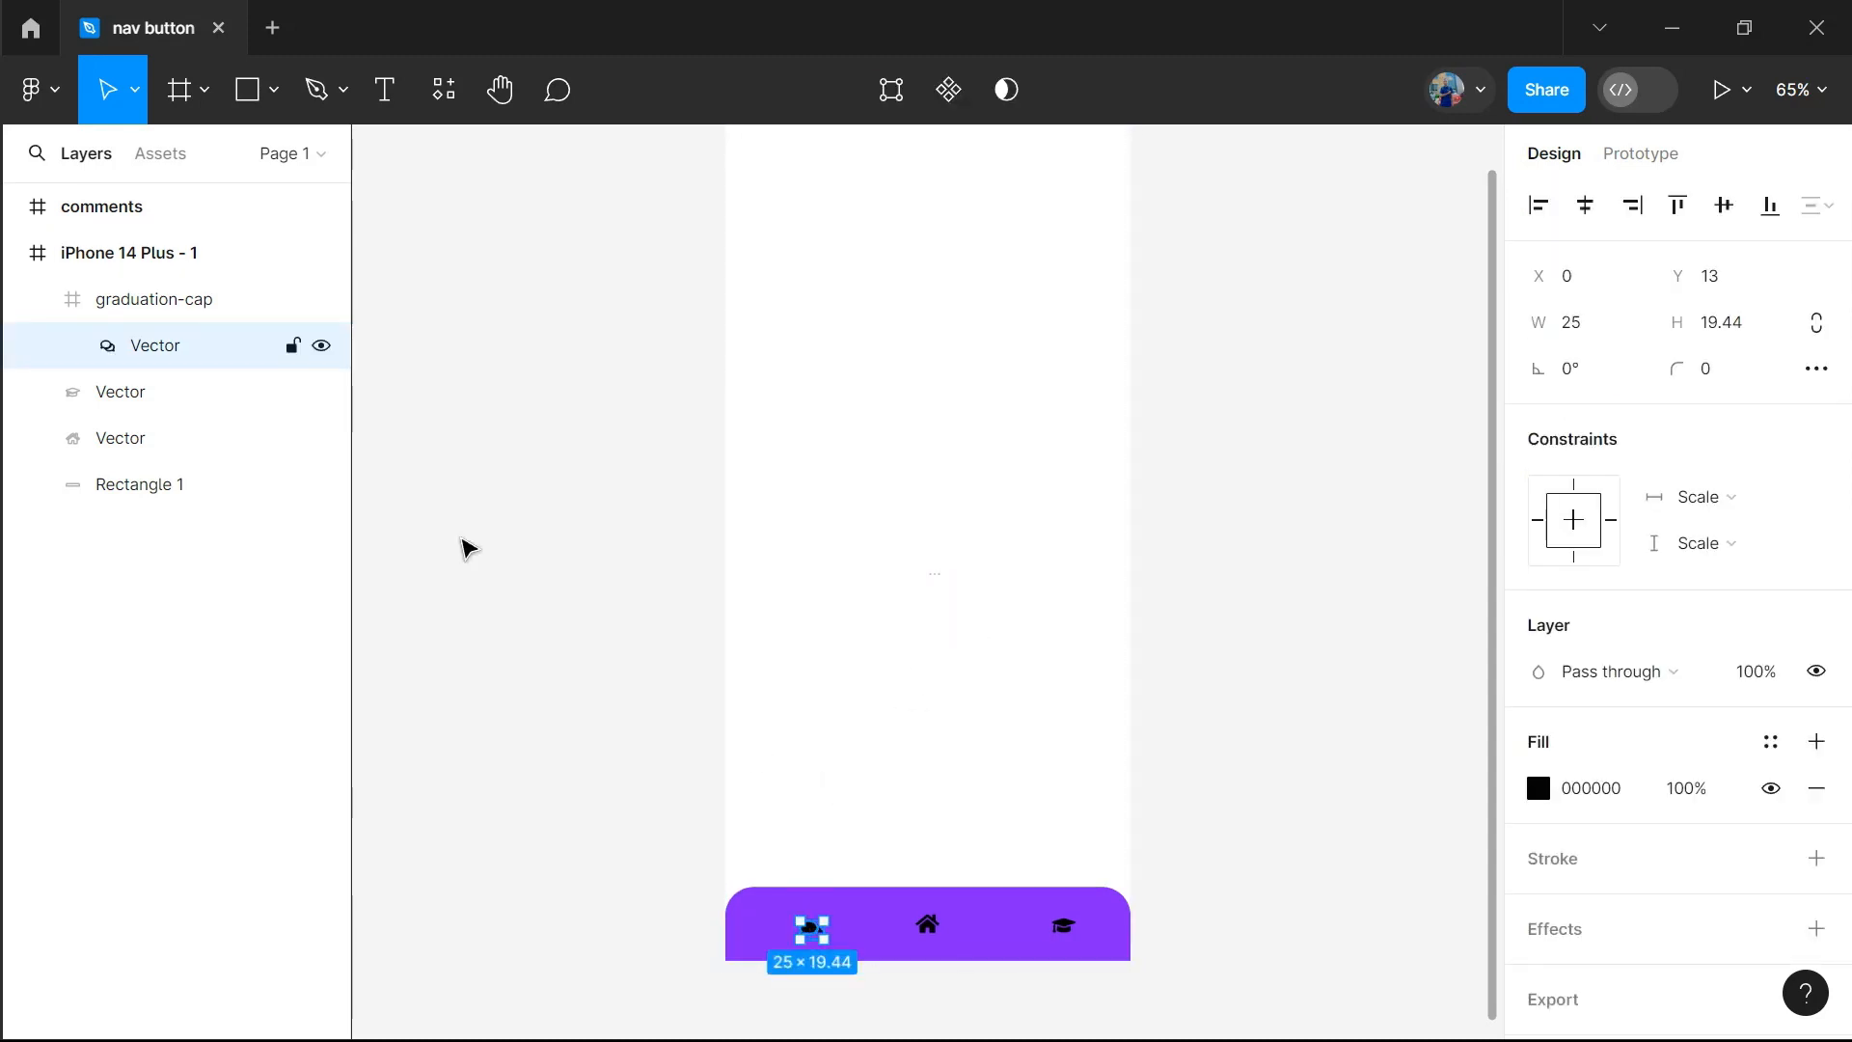
{"action": "left_click", "coordinate": [136, 214]}
{"action": "key", "text": "Delete"}
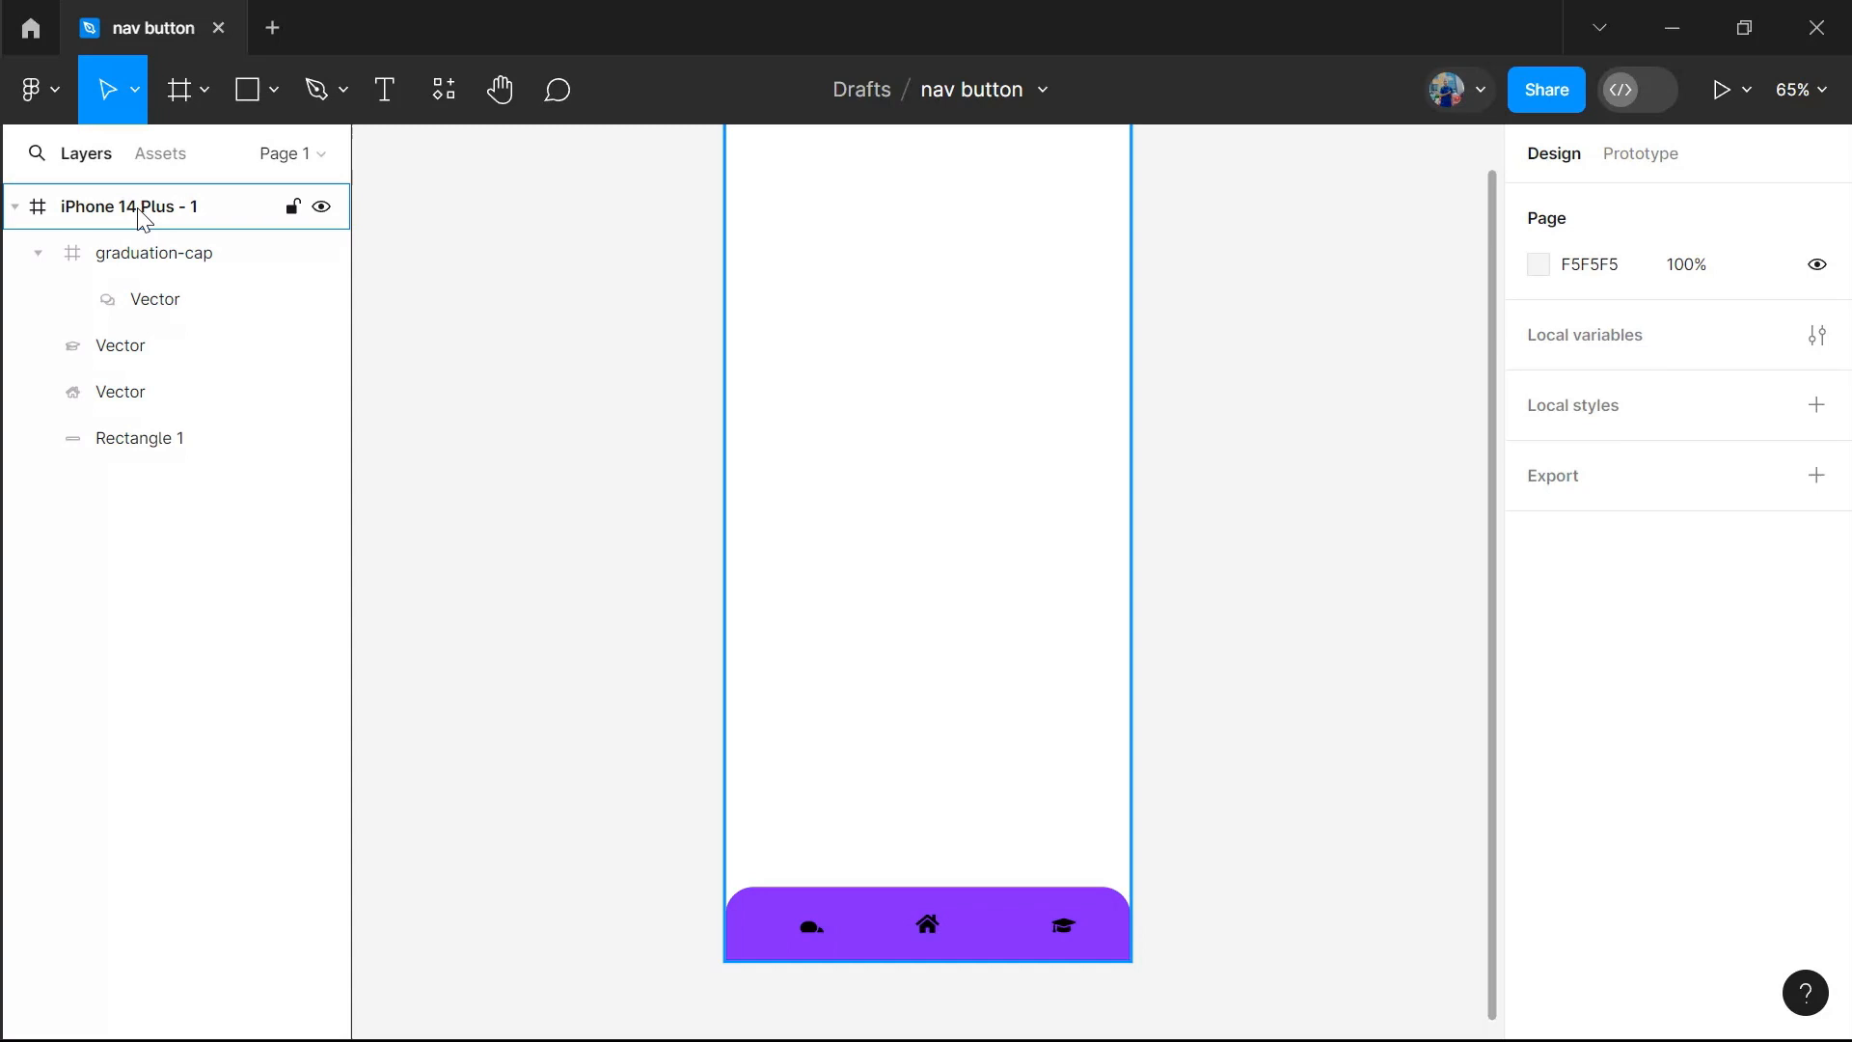
Undo the edits back to before the comments vector was moved onto the purple bar
{"action": "left_click", "coordinate": [825, 919]}
{"action": "key", "text": "Delete"}
{"action": "key", "text": "ctrl+z"}
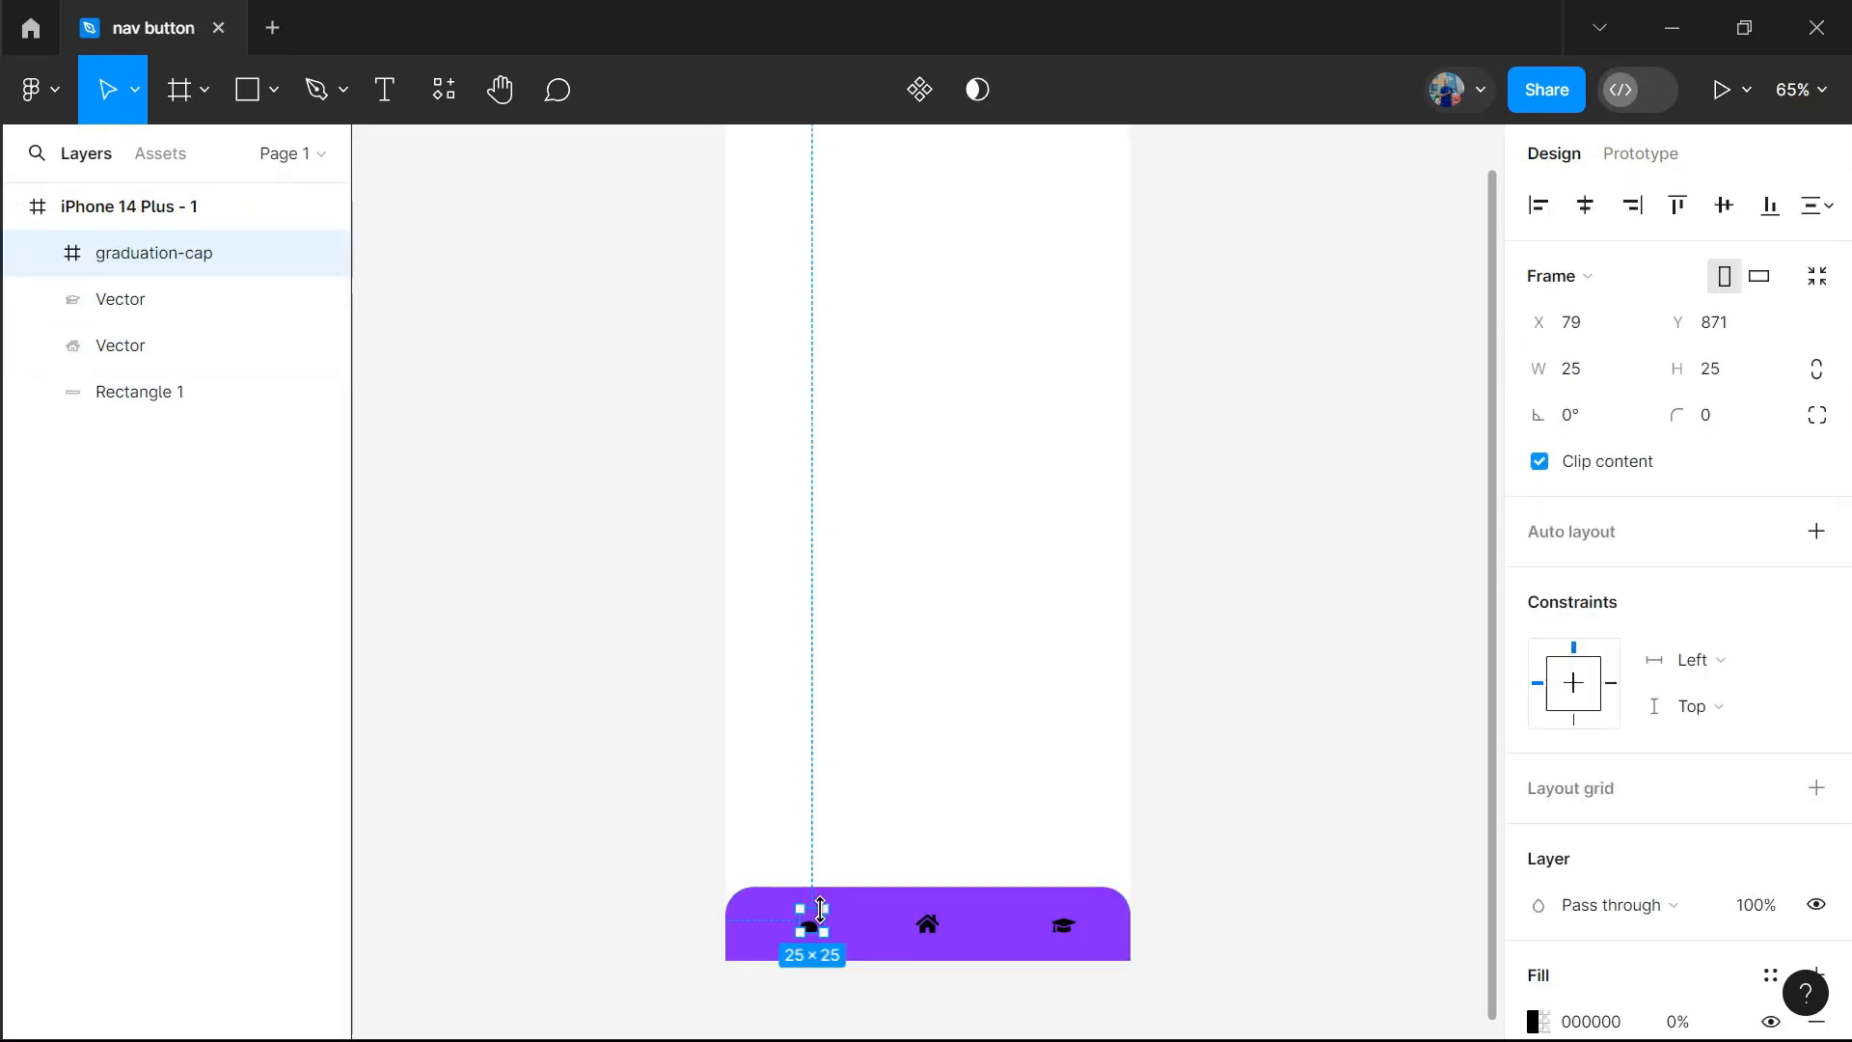
{"action": "left_click_drag", "start_coordinate": [827, 919], "coordinate": [868, 814]}
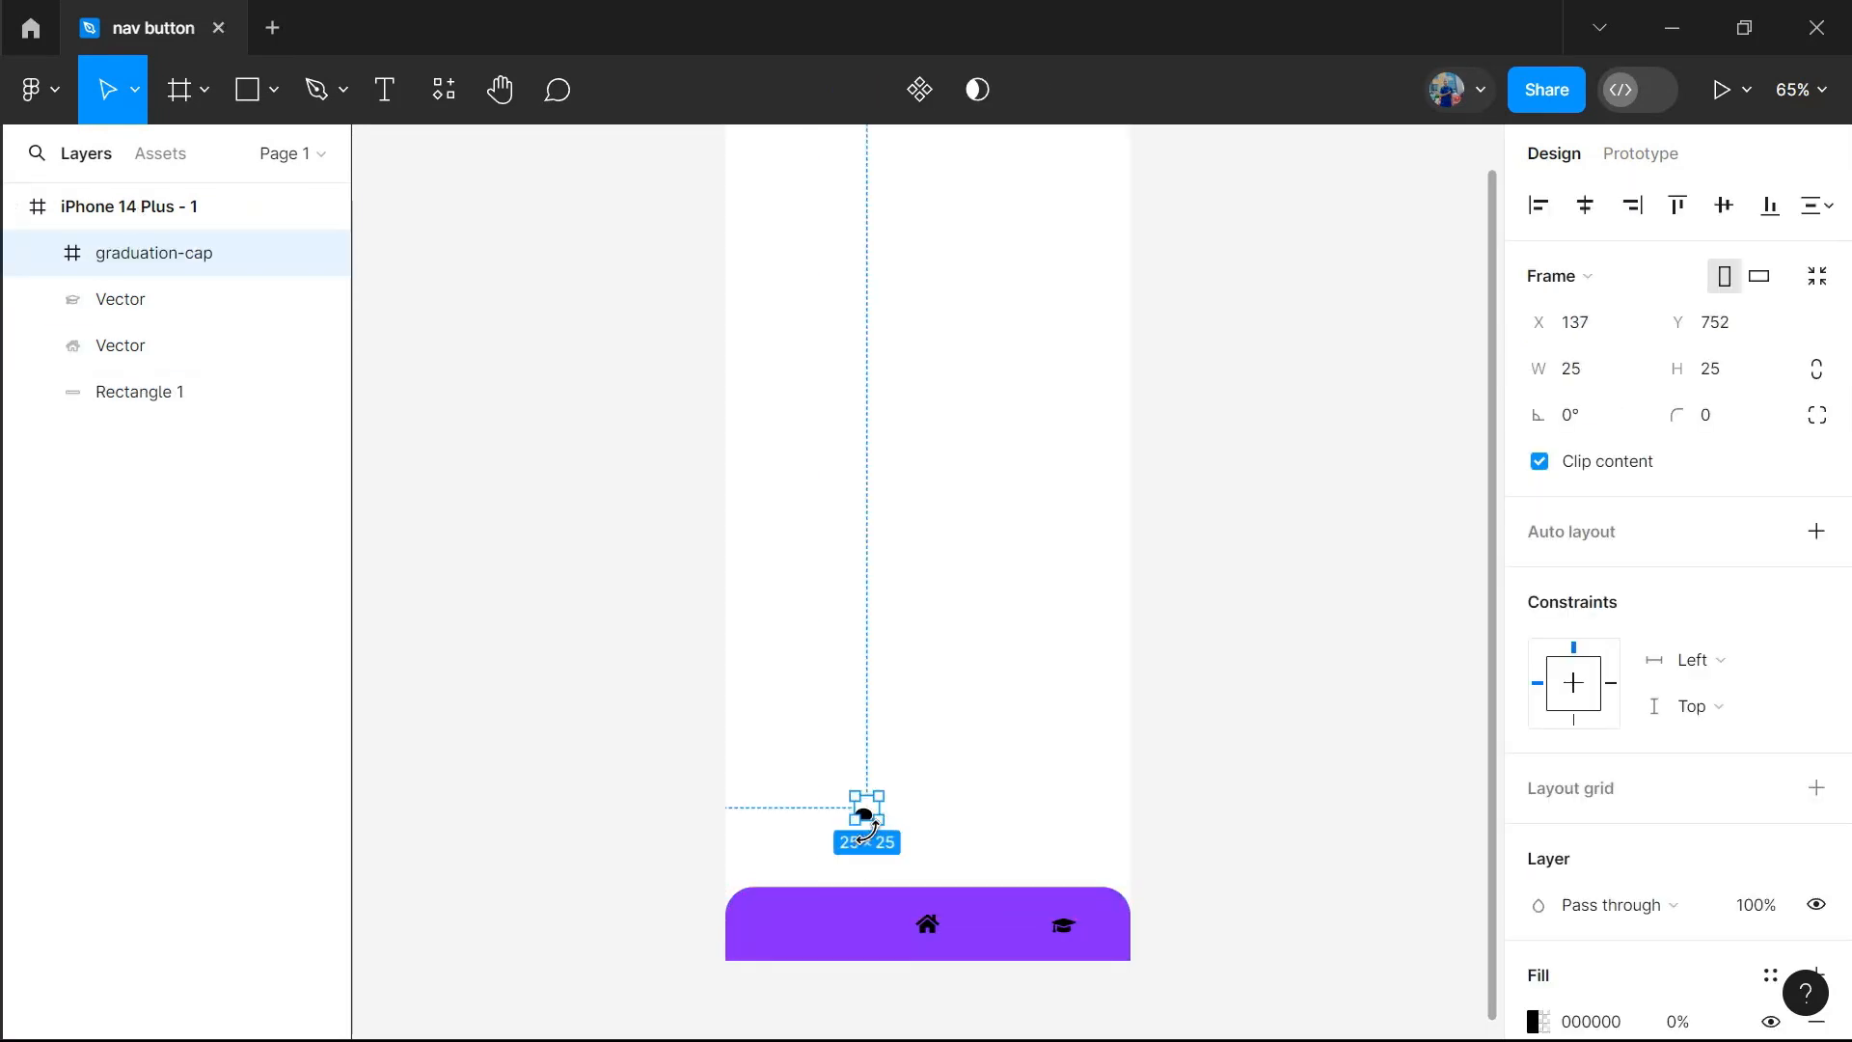
{"action": "key", "text": "ctrl+z"}
{"action": "key", "text": "ctrl+z"}
{"action": "key", "text": "ctrl+z"}
{"action": "key", "text": "ctrl+z"}
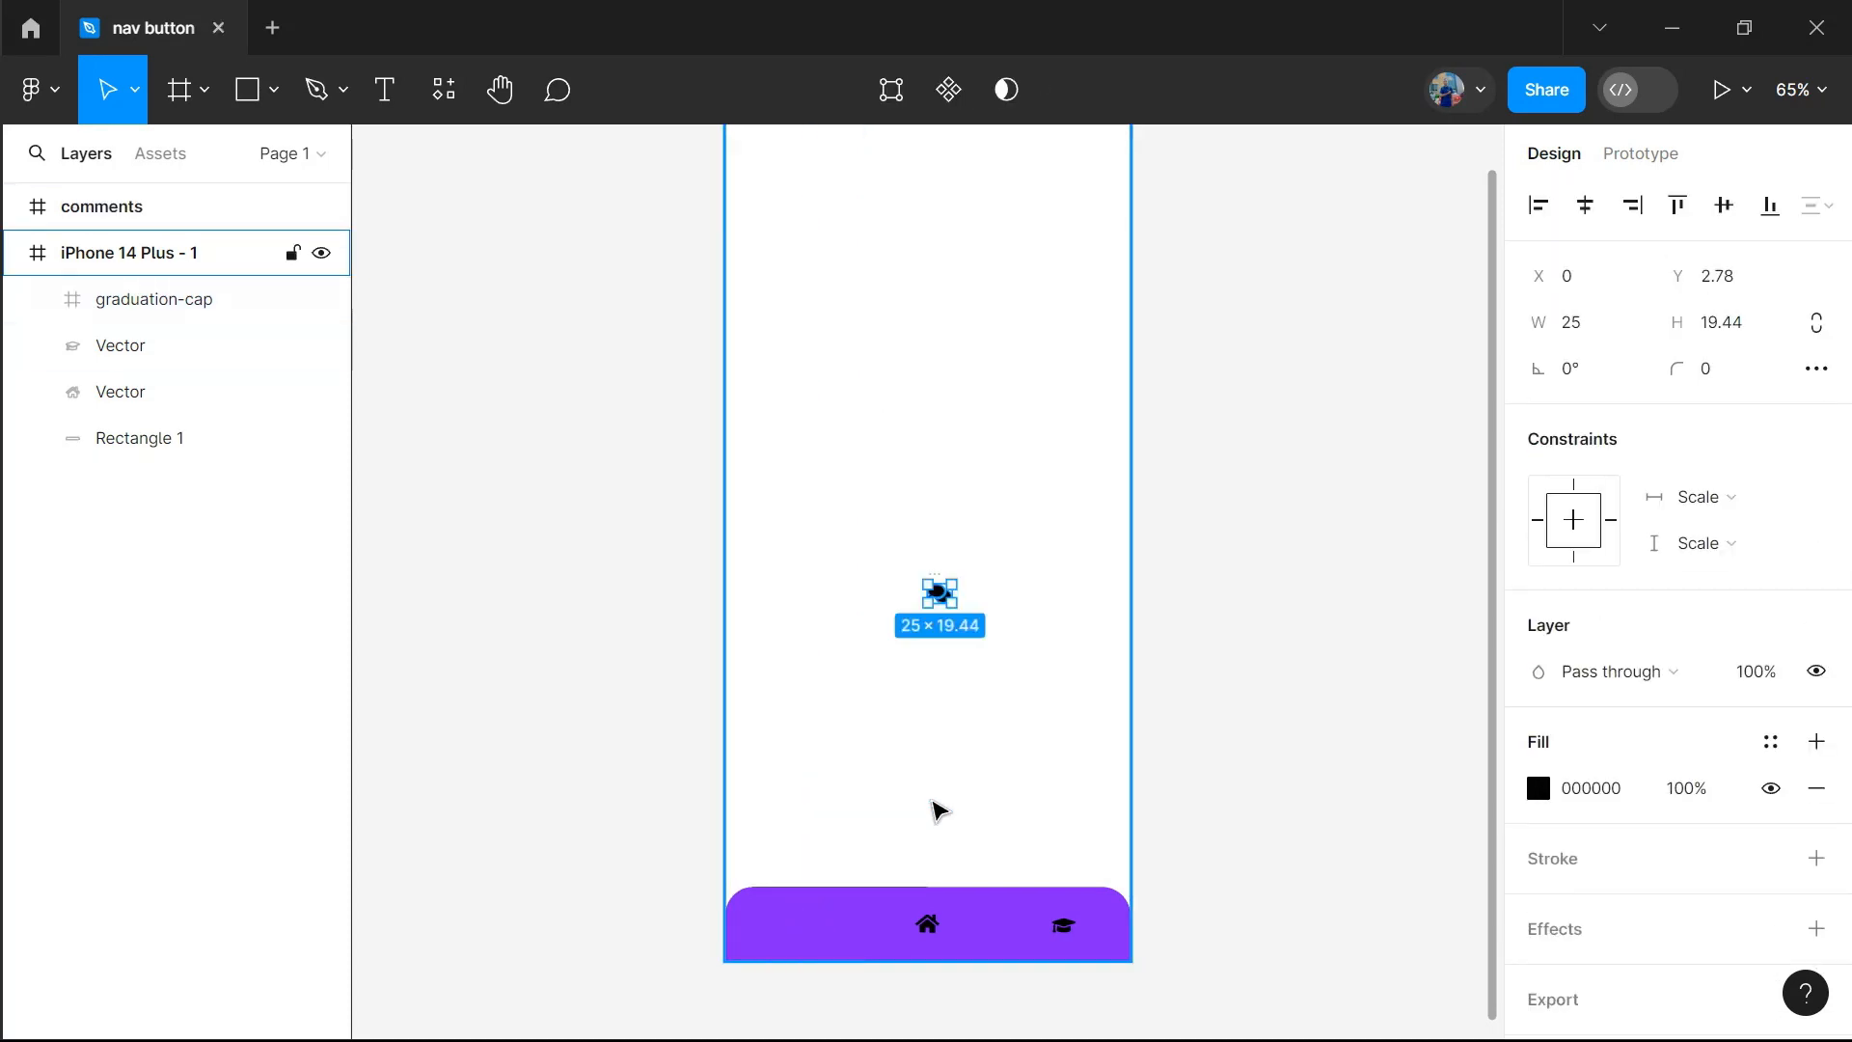
Move the comments icon's vector onto the left part of the purple bar and delete the leftover graduation-cap frame there
{"action": "left_click", "coordinate": [1003, 729]}
{"action": "left_click", "coordinate": [937, 587]}
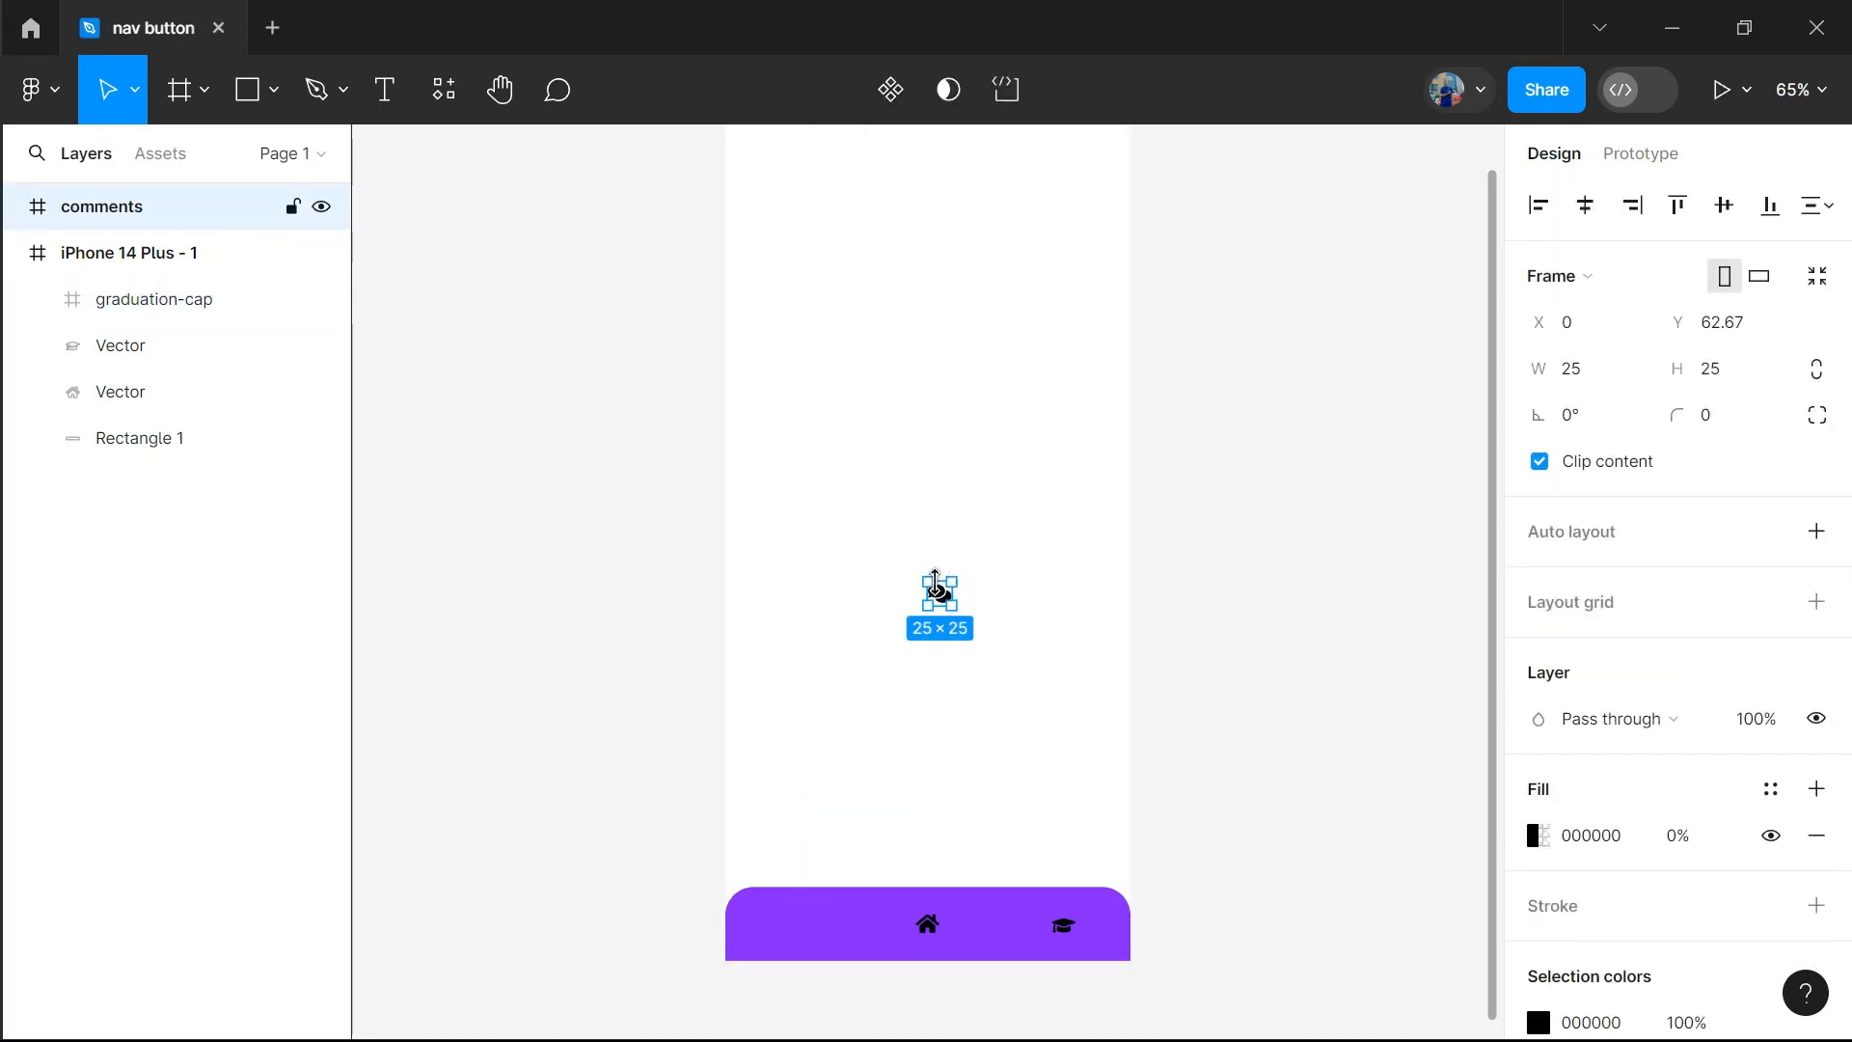
{"action": "left_click_drag", "start_coordinate": [940, 595], "coordinate": [796, 923]}
{"action": "left_click", "coordinate": [817, 929]}
{"action": "key", "text": "Delete"}
Align the comments, home and graduation-cap icons with the purple bar by their vertical centres
{"action": "left_click", "coordinate": [926, 924], "text": "shift"}
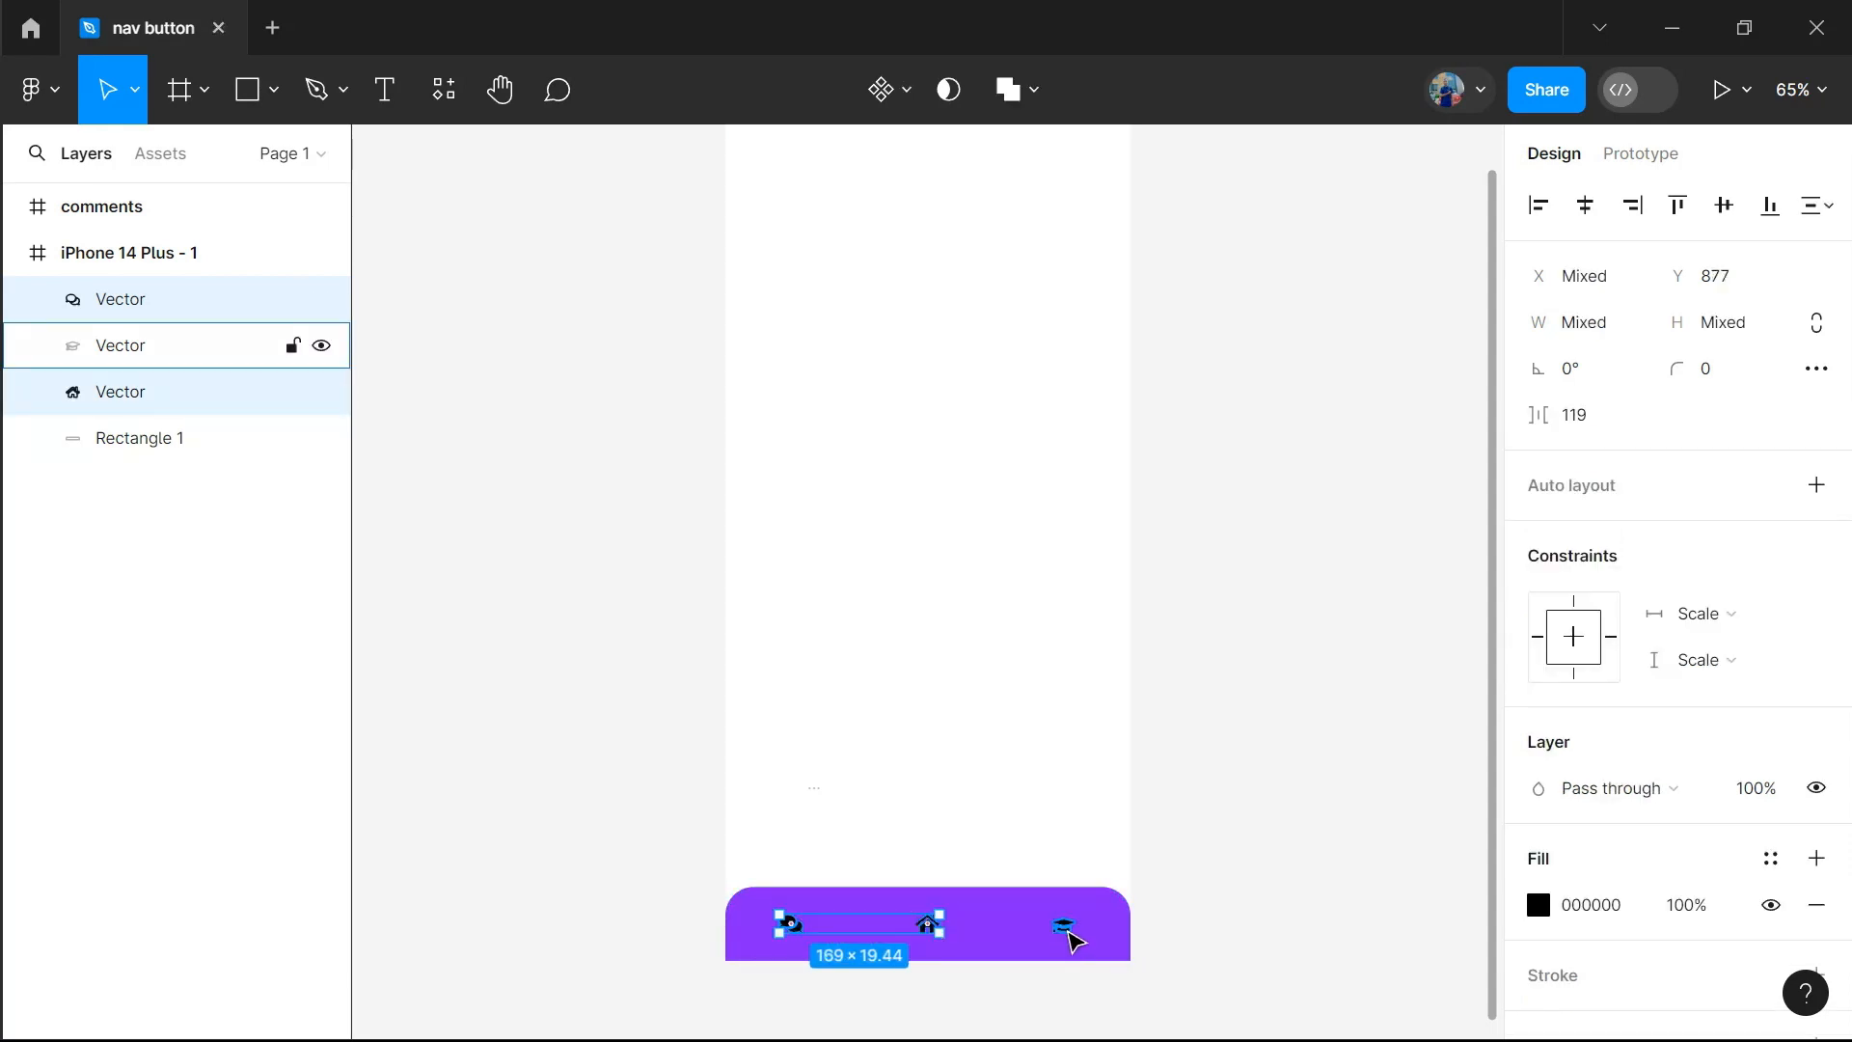
{"action": "left_click", "coordinate": [1063, 925], "text": "shift"}
{"action": "left_click", "coordinate": [1114, 940], "text": "shift"}
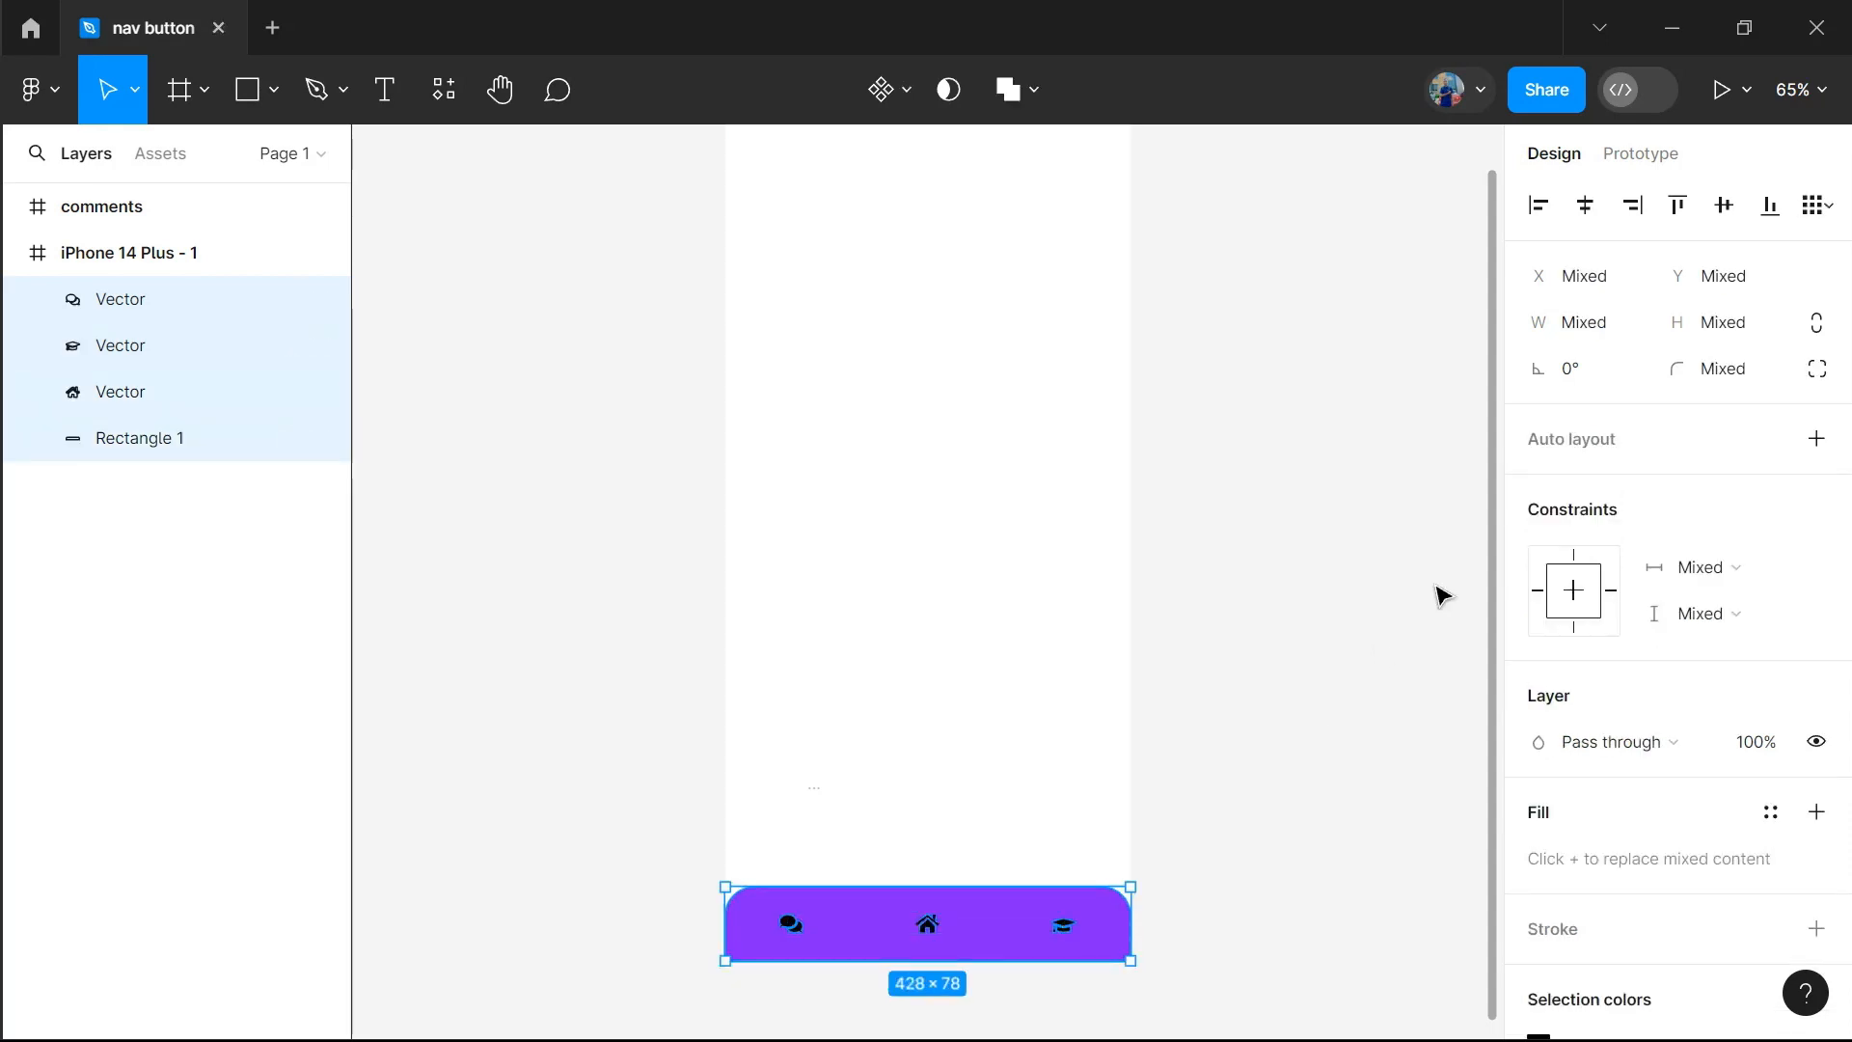
{"action": "left_click", "coordinate": [1724, 208]}
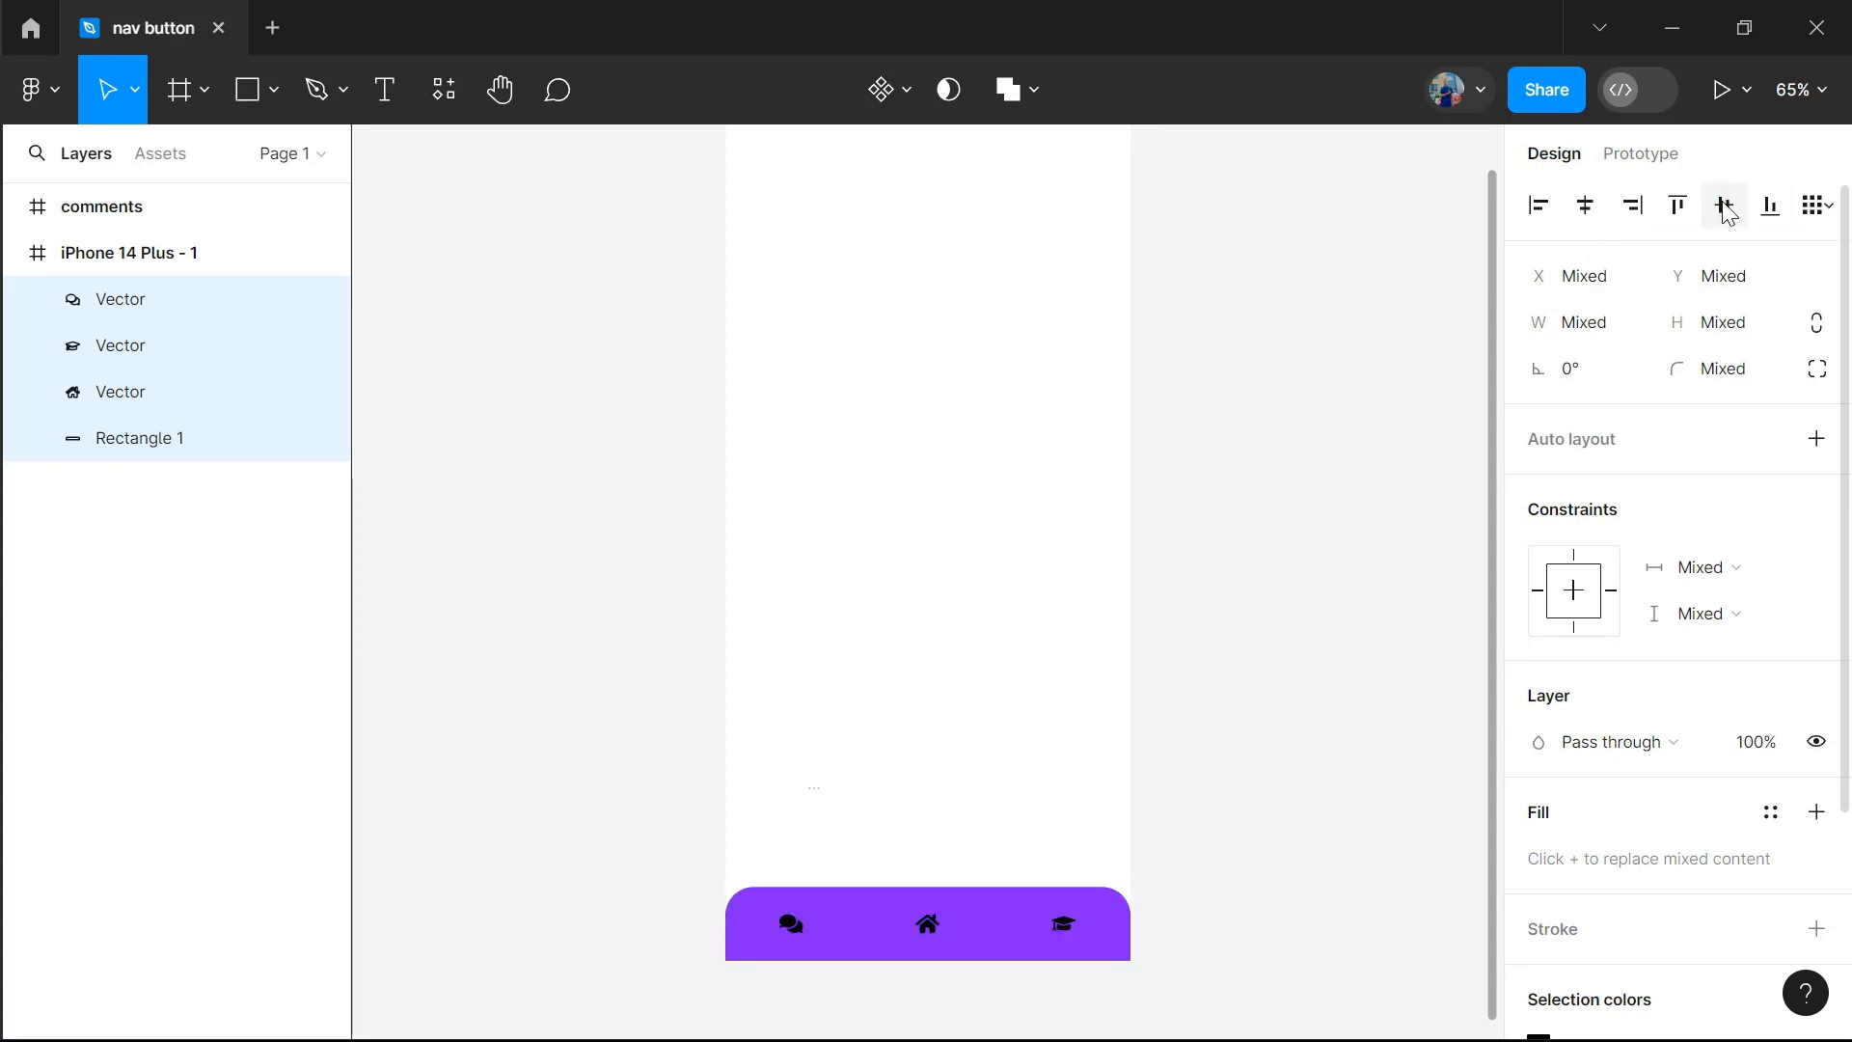
Try distributing the horizontal spacing of the three icons together with the purple bar, and undo it
{"action": "left_click", "coordinate": [1820, 205]}
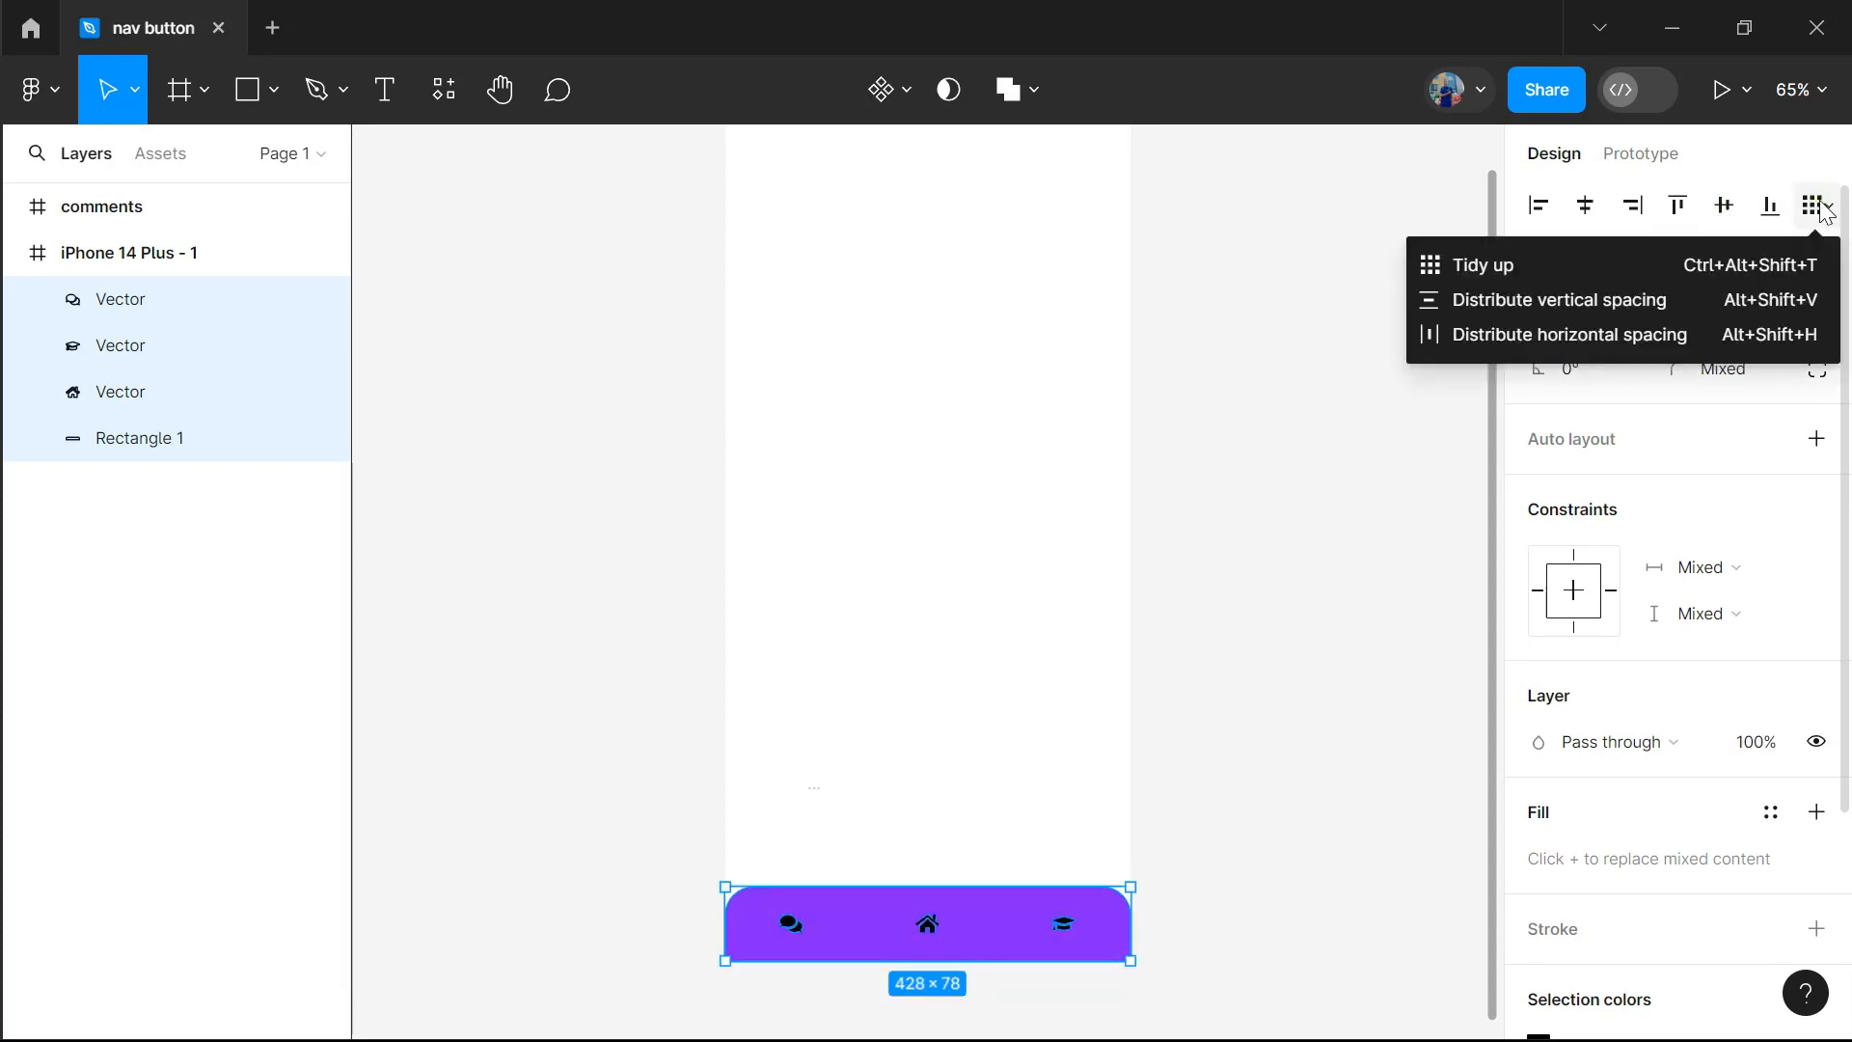
{"action": "left_click", "coordinate": [1545, 335]}
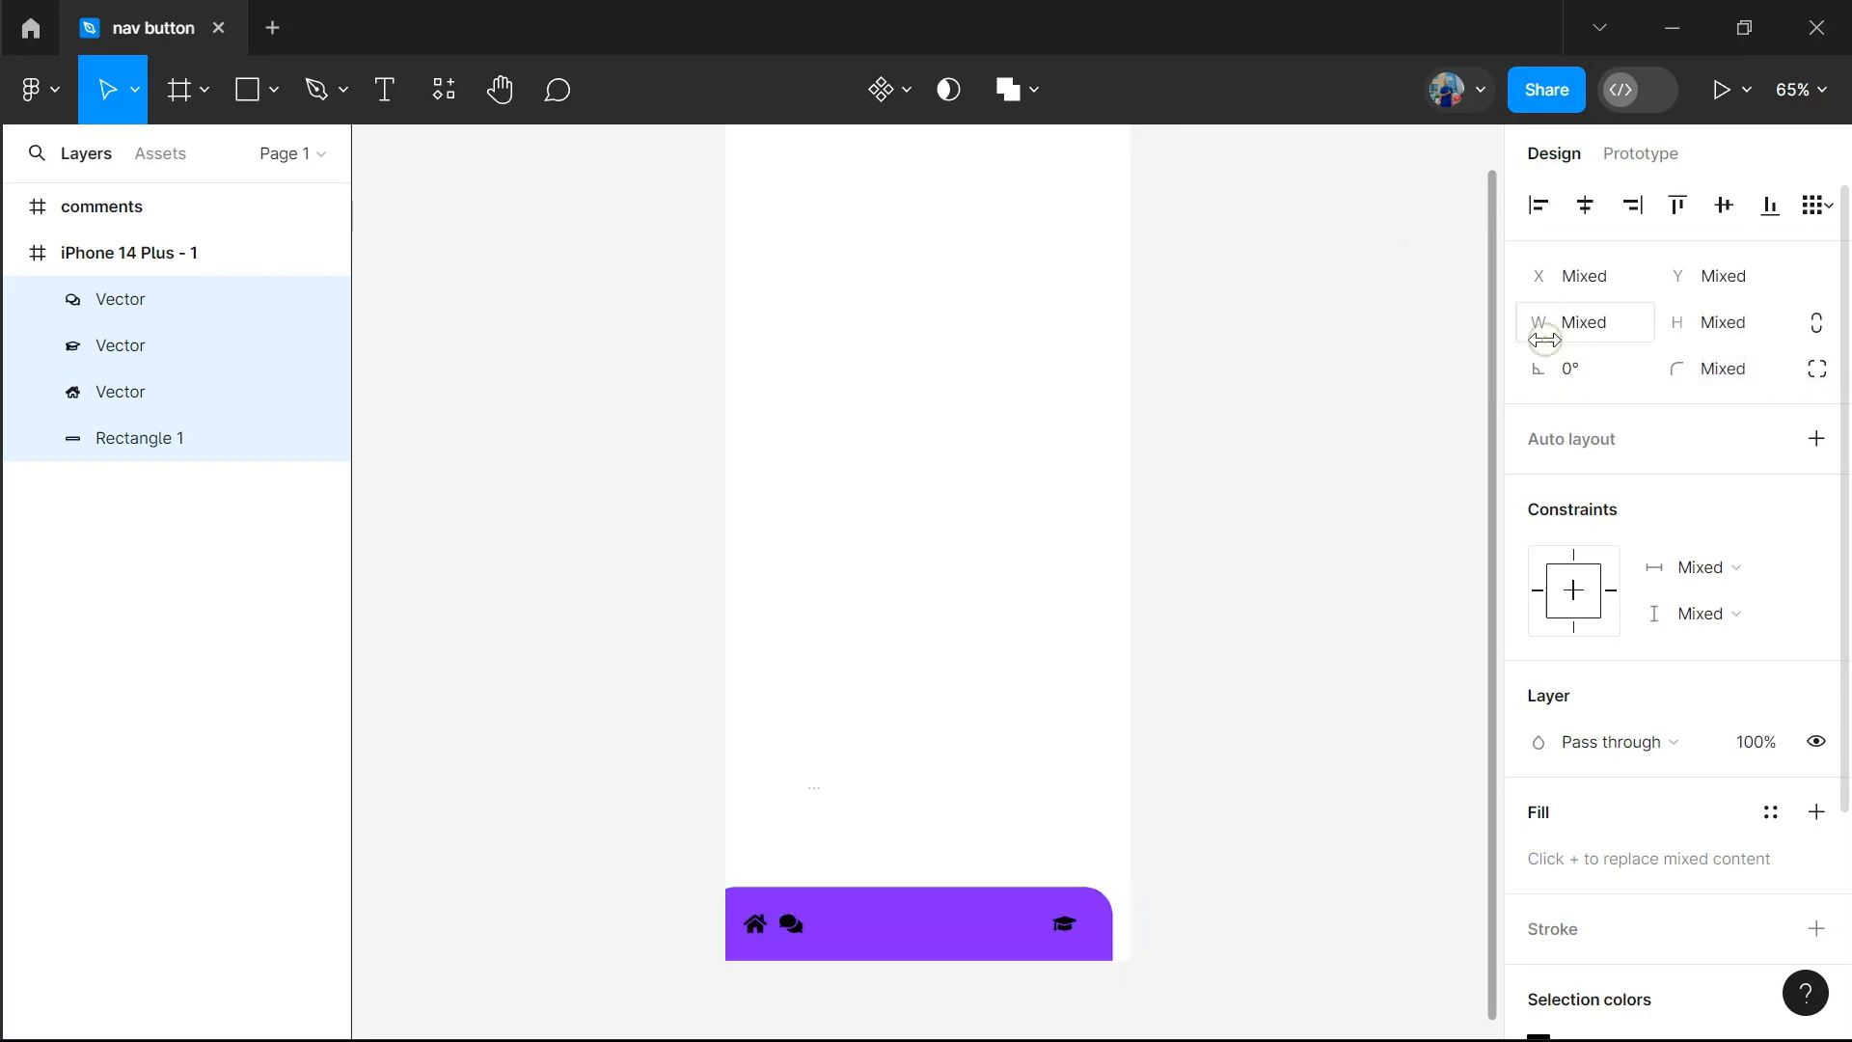
{"action": "left_click", "coordinate": [1248, 793]}
{"action": "key", "text": "ctrl+z"}
{"action": "key", "text": "ctrl+z"}
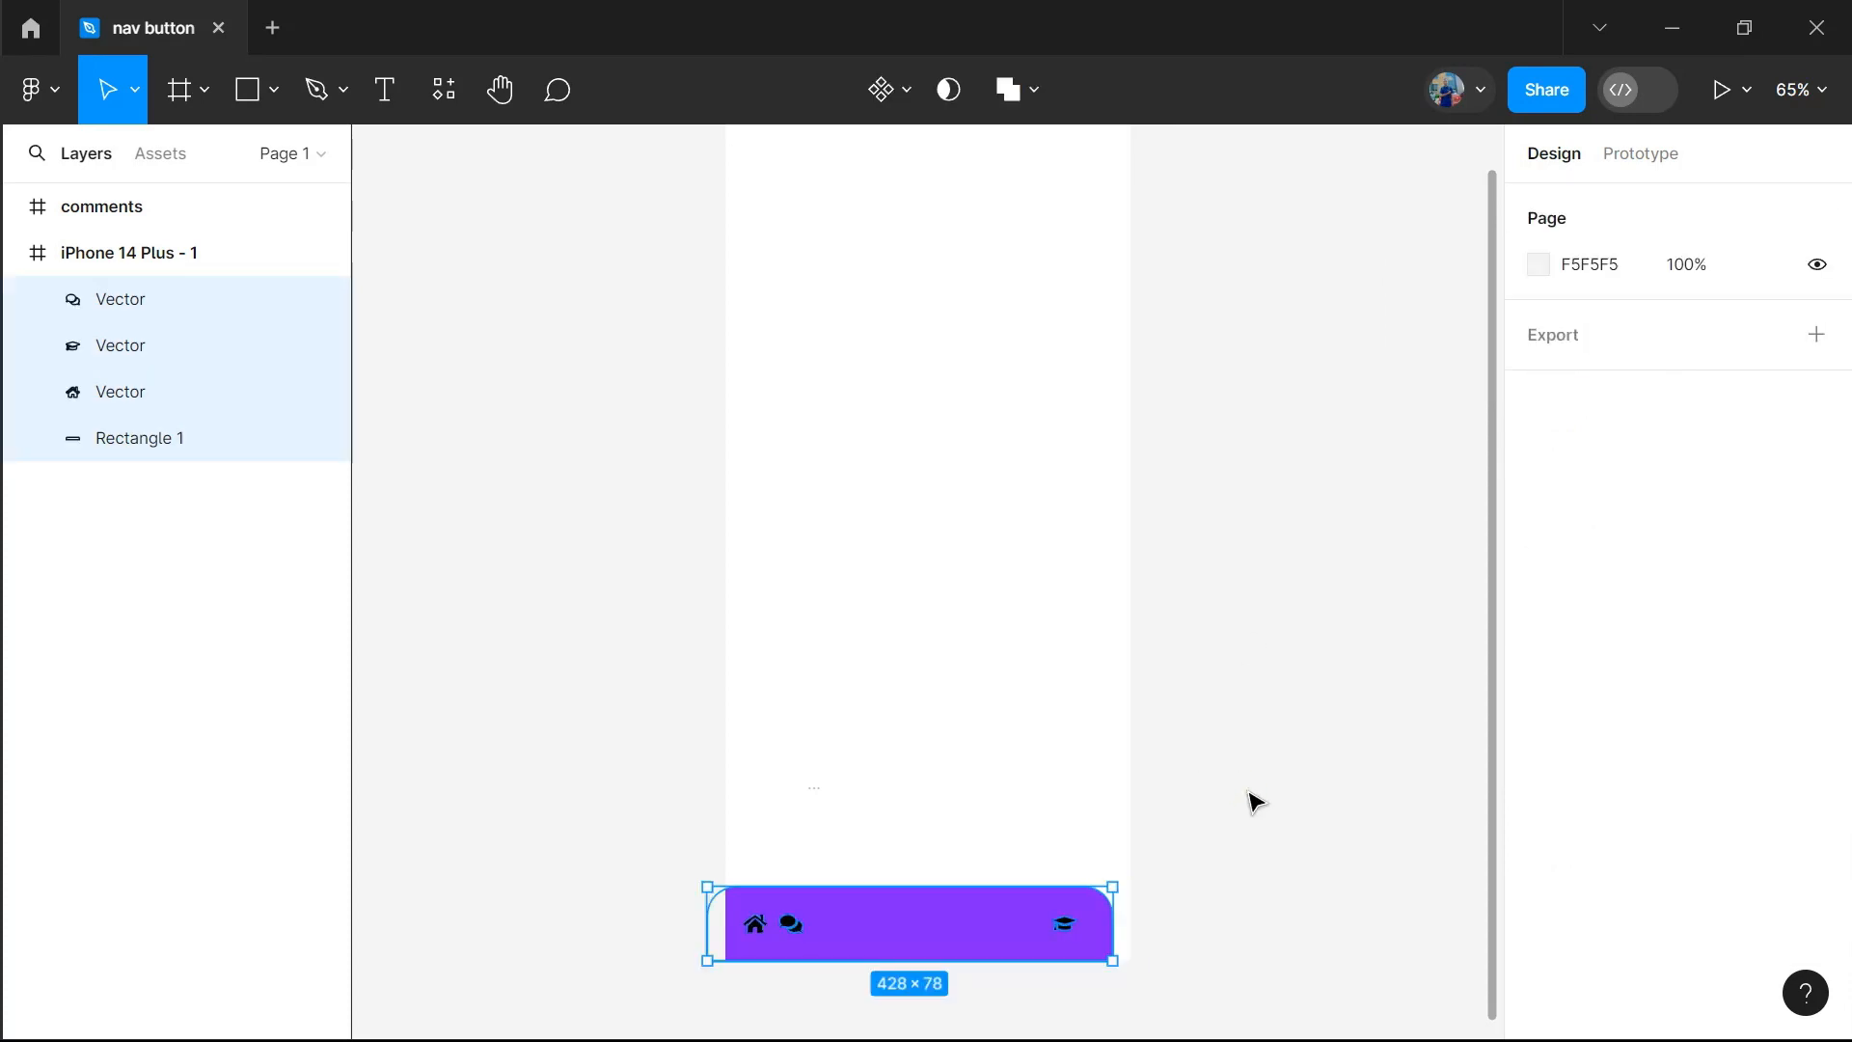
{"action": "left_click", "coordinate": [1123, 786]}
Distribute the horizontal spacing of only the graduation-cap, home and comments icons
{"action": "left_click", "coordinate": [1073, 935]}
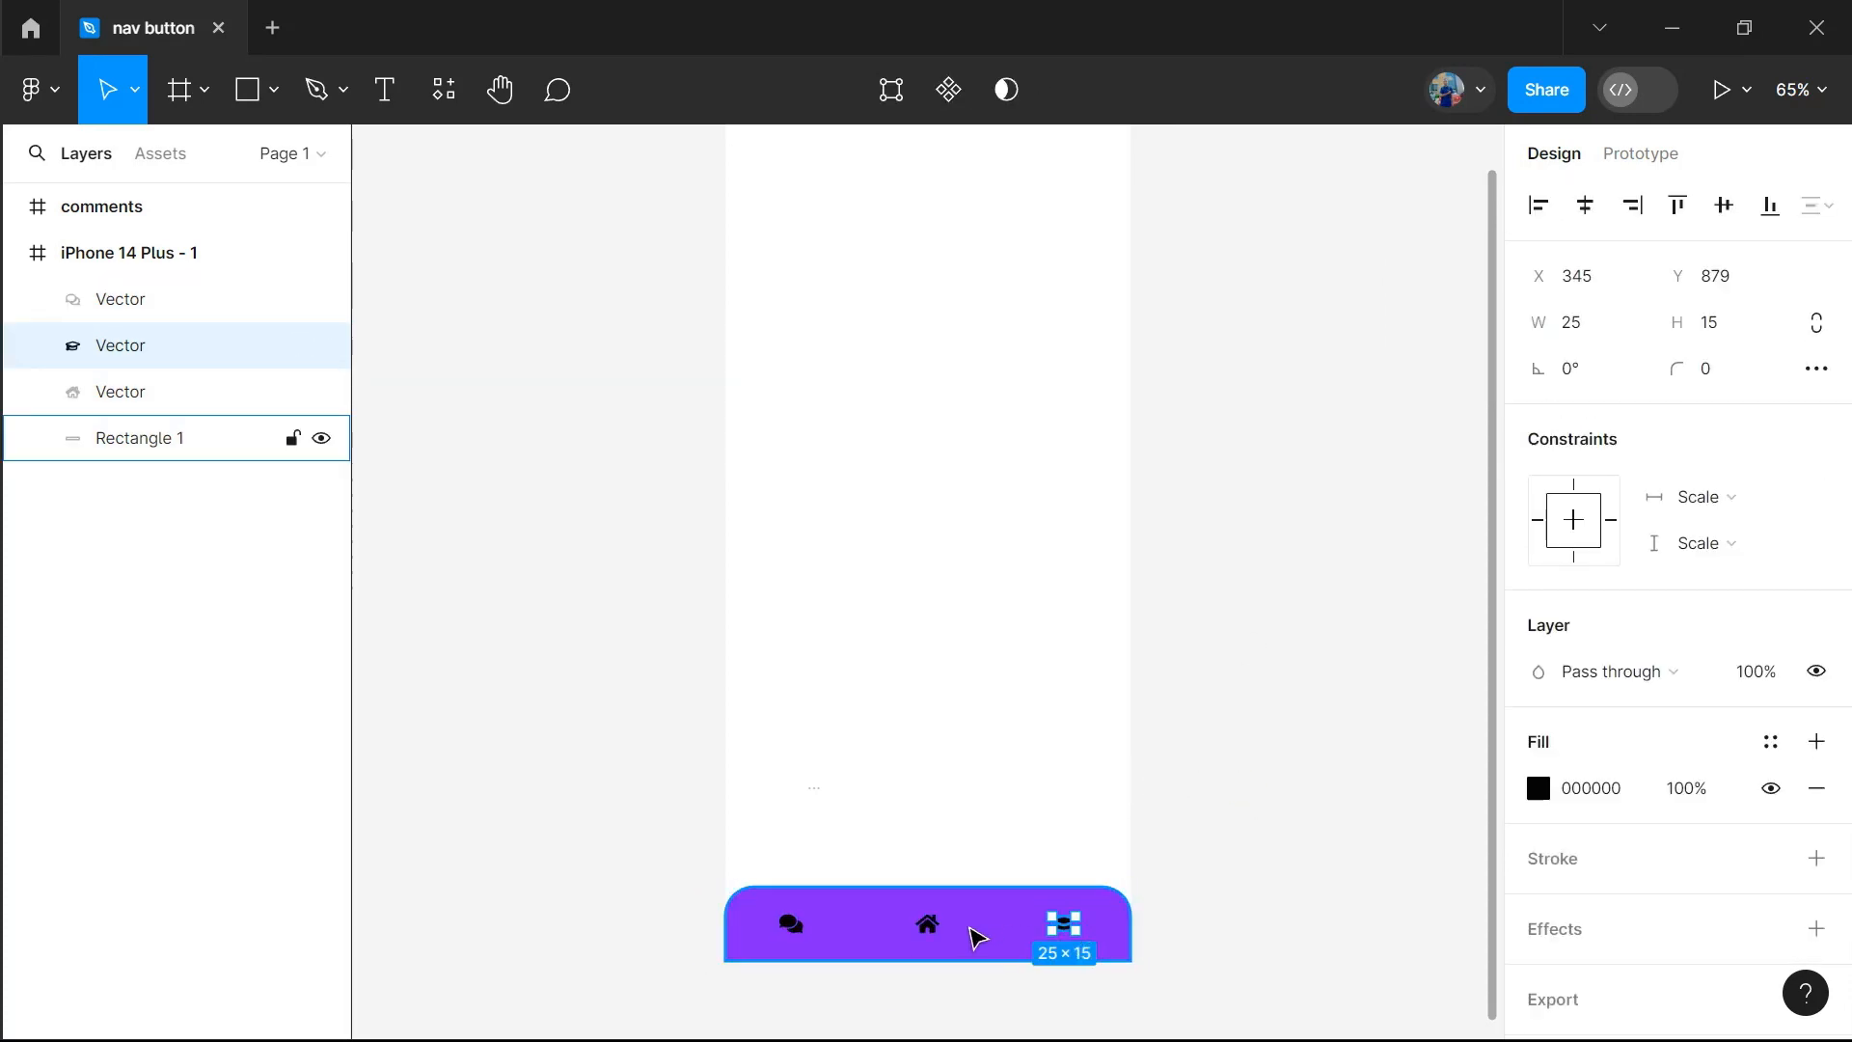
{"action": "left_click", "coordinate": [931, 929], "text": "shift"}
{"action": "left_click", "coordinate": [792, 926], "text": "shift"}
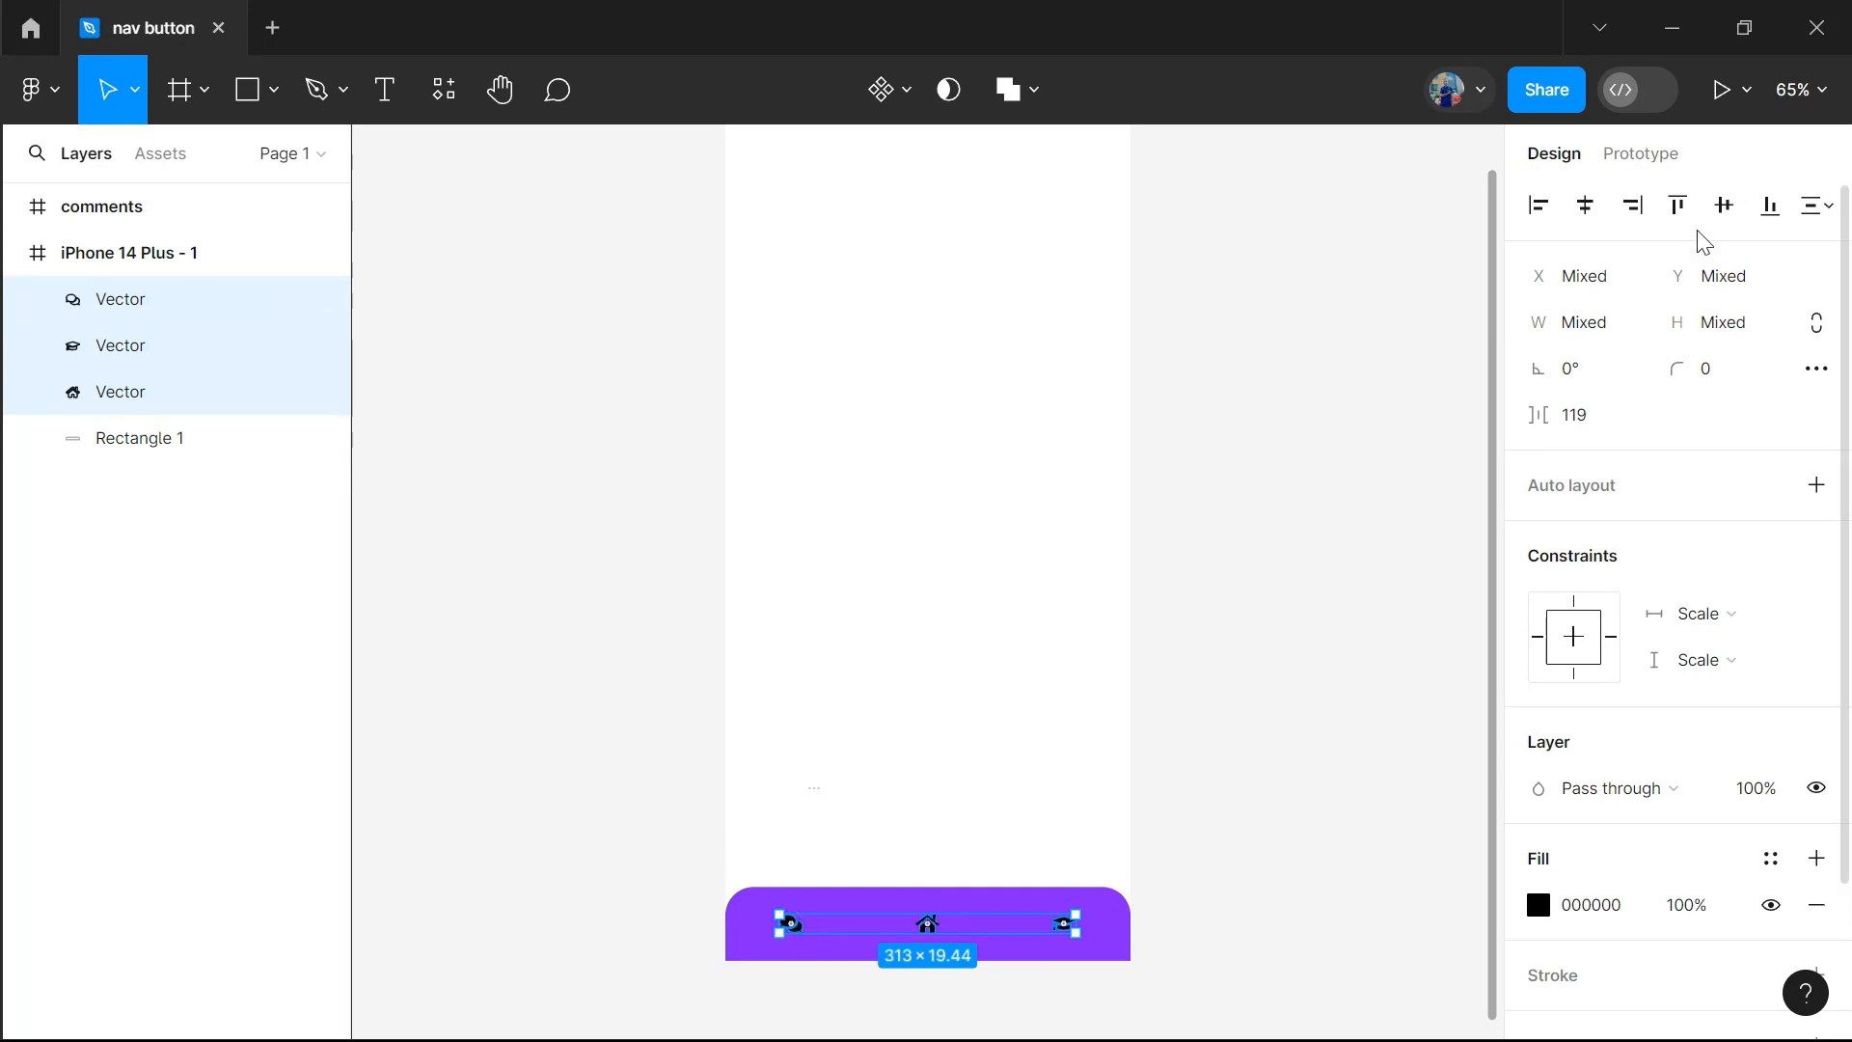
{"action": "left_click", "coordinate": [1816, 204]}
{"action": "left_click", "coordinate": [1571, 337]}
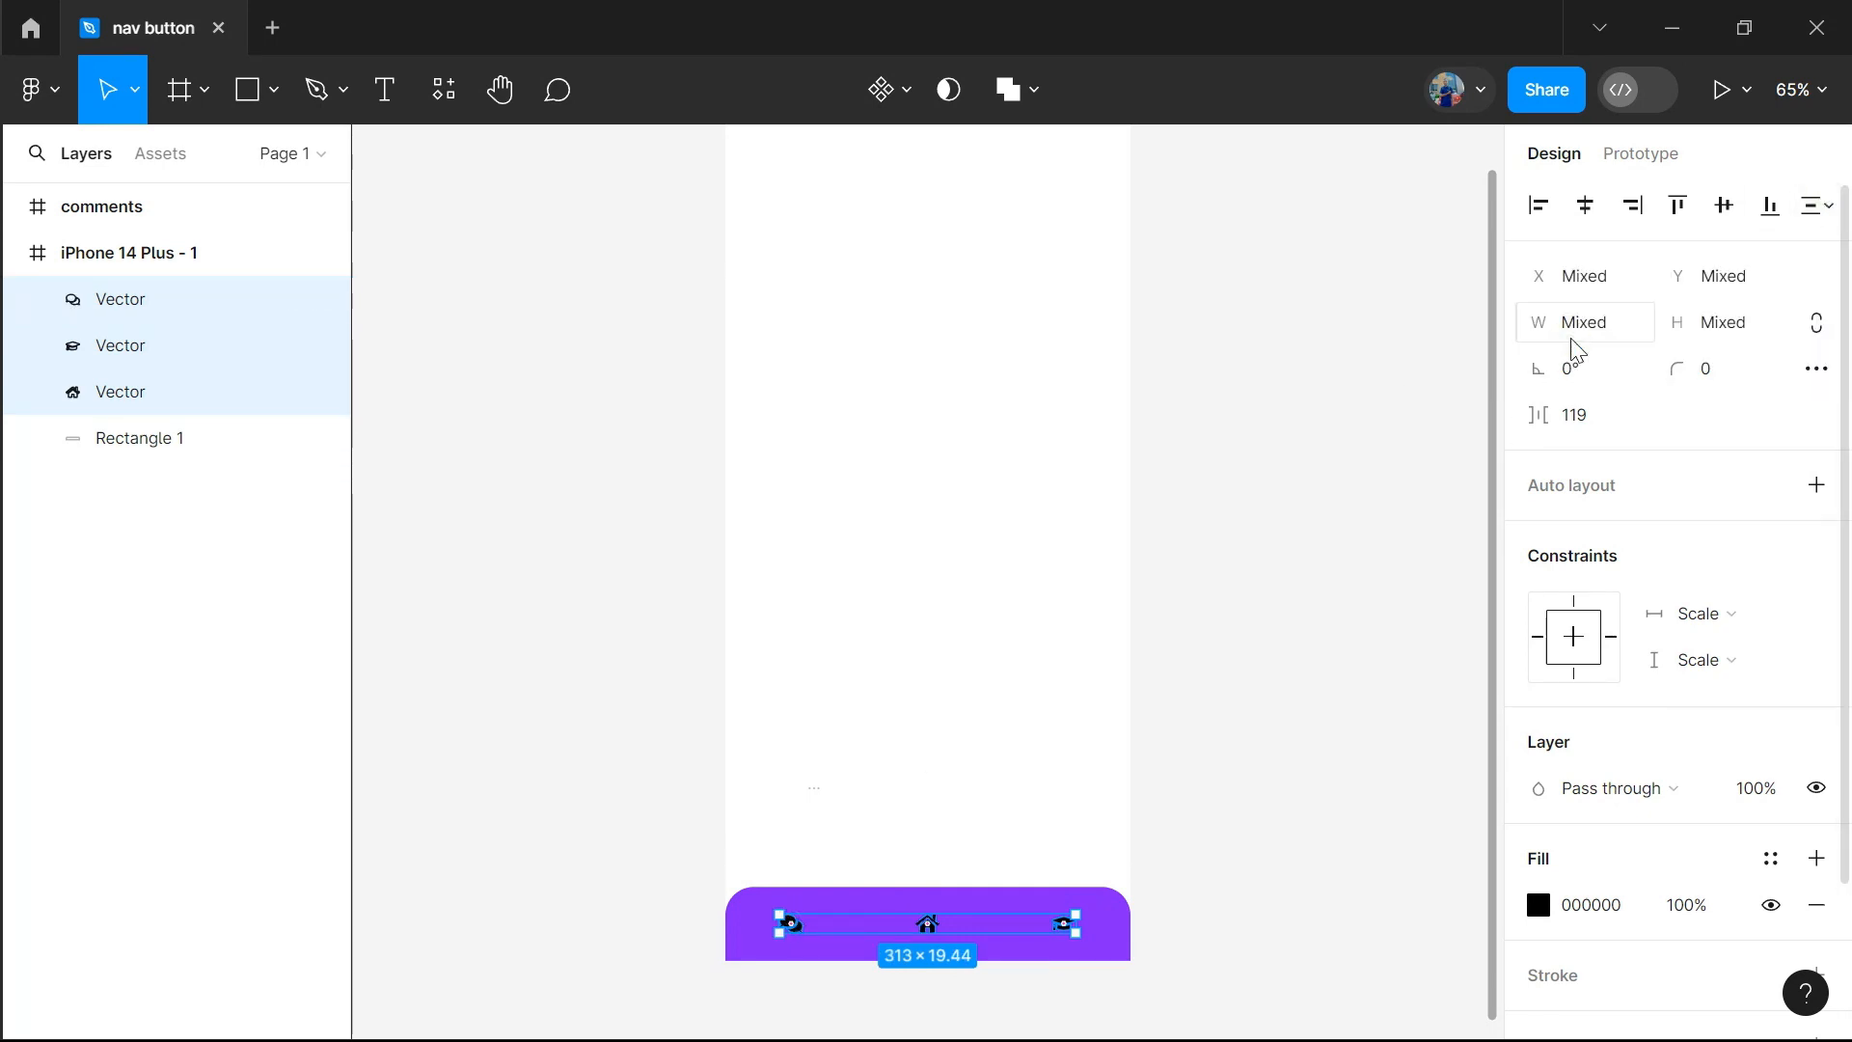
Group the three icons and align the group with the purple bar by their horizontal centres
{"action": "key", "text": "ctrl+g"}
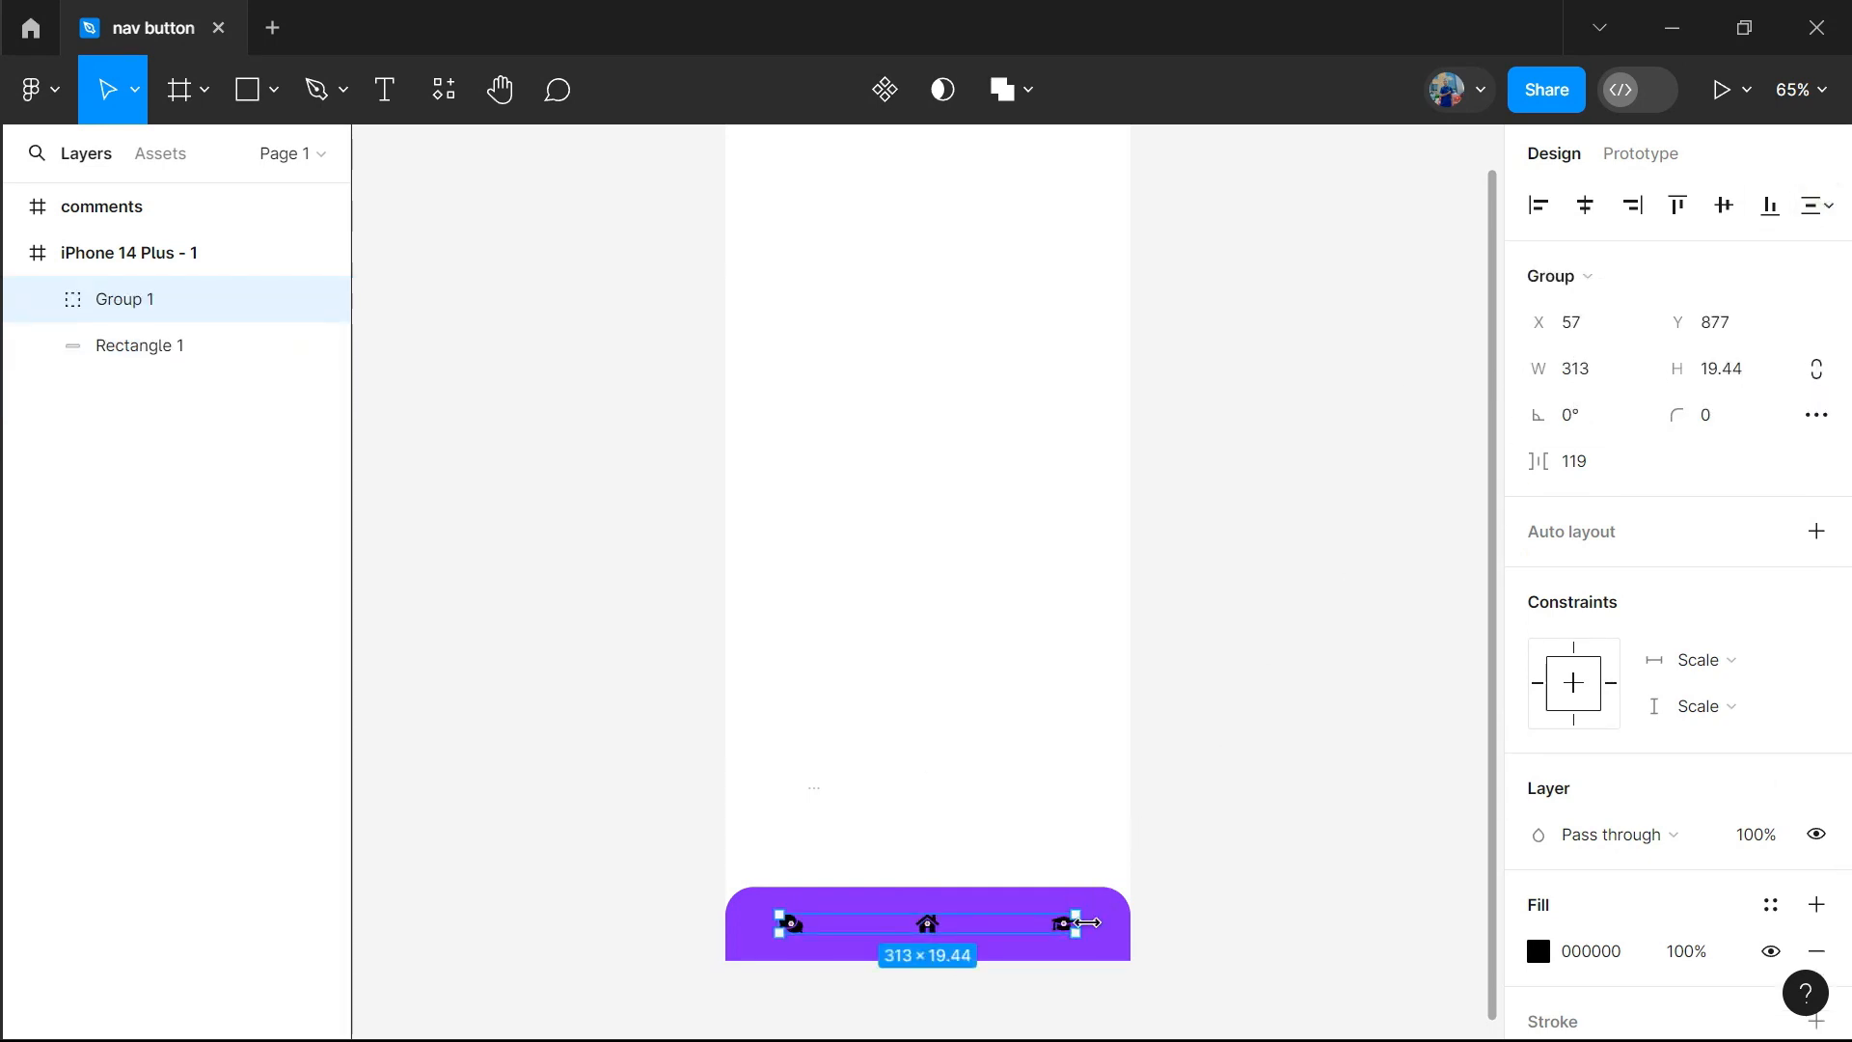
{"action": "left_click", "coordinate": [1111, 935], "text": "shift"}
{"action": "left_click", "coordinate": [1584, 204]}
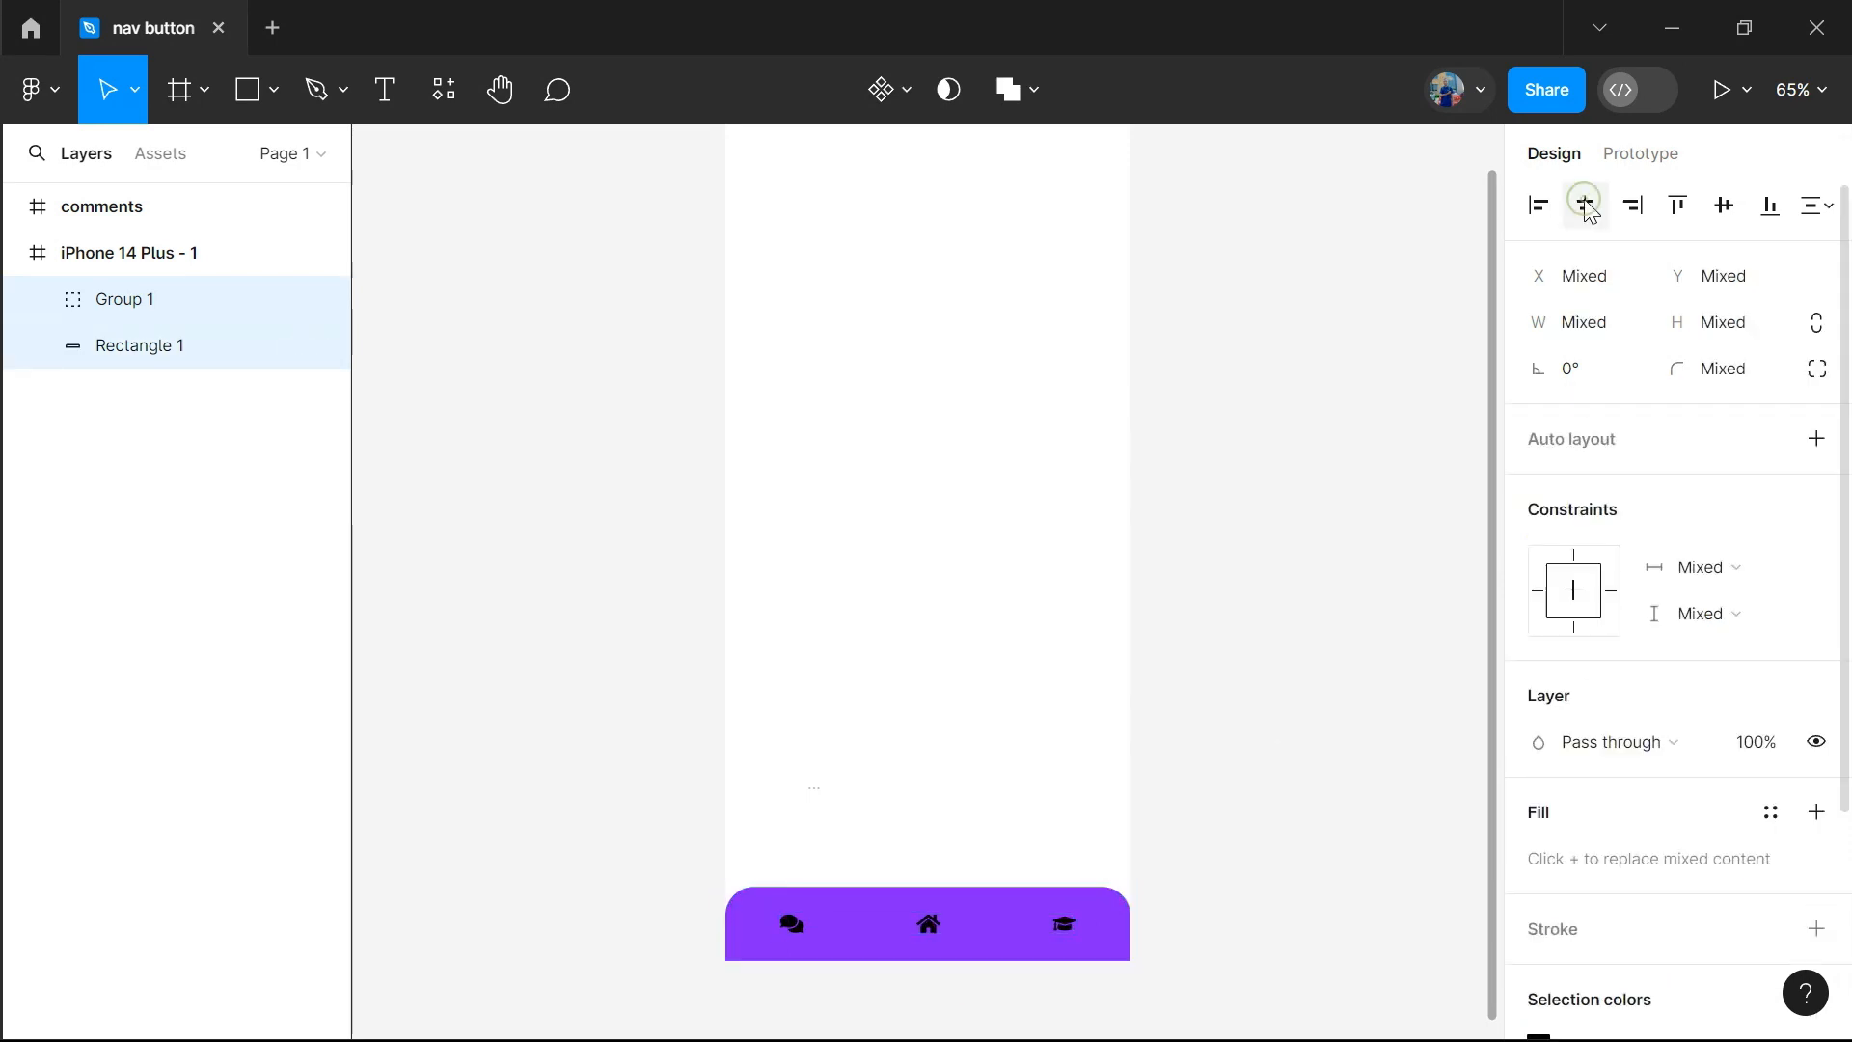
{"action": "left_click", "coordinate": [1296, 652]}
Ungroup the three centred icons on the purple bar
{"action": "left_click", "coordinate": [933, 928]}
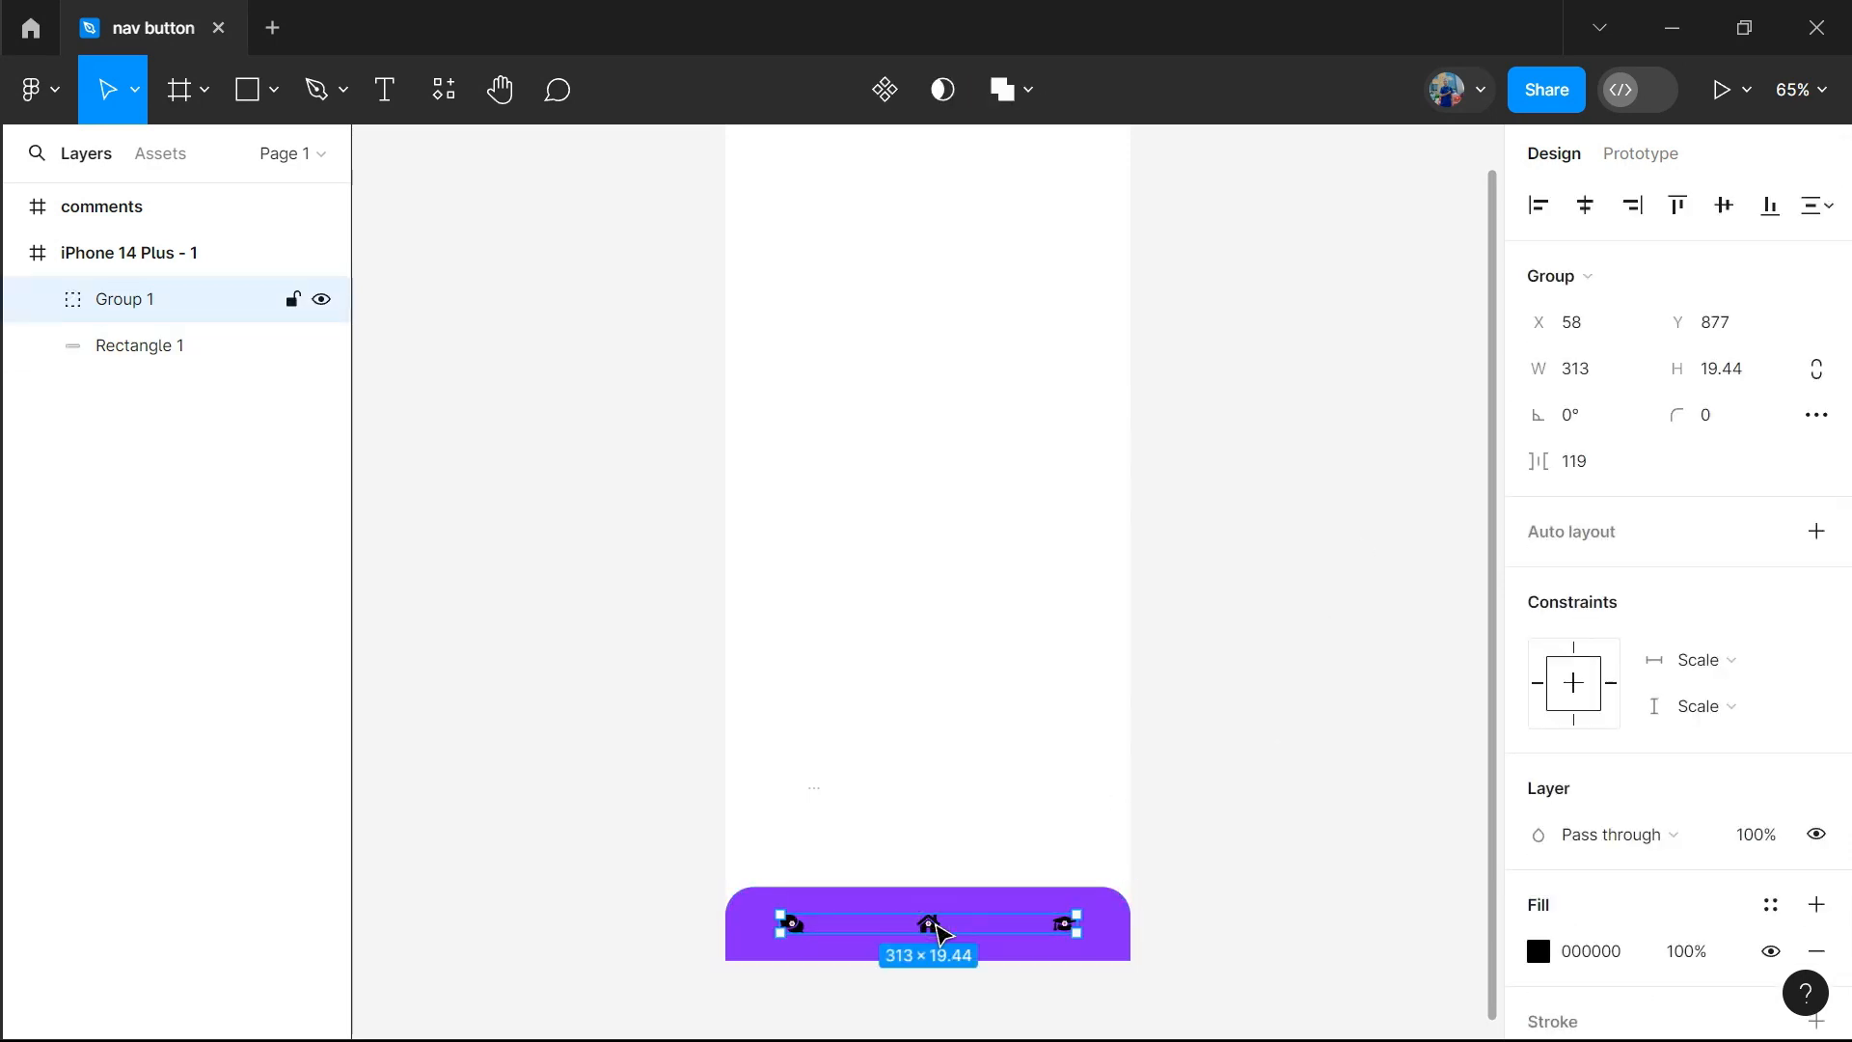
{"action": "right_click", "coordinate": [146, 305]}
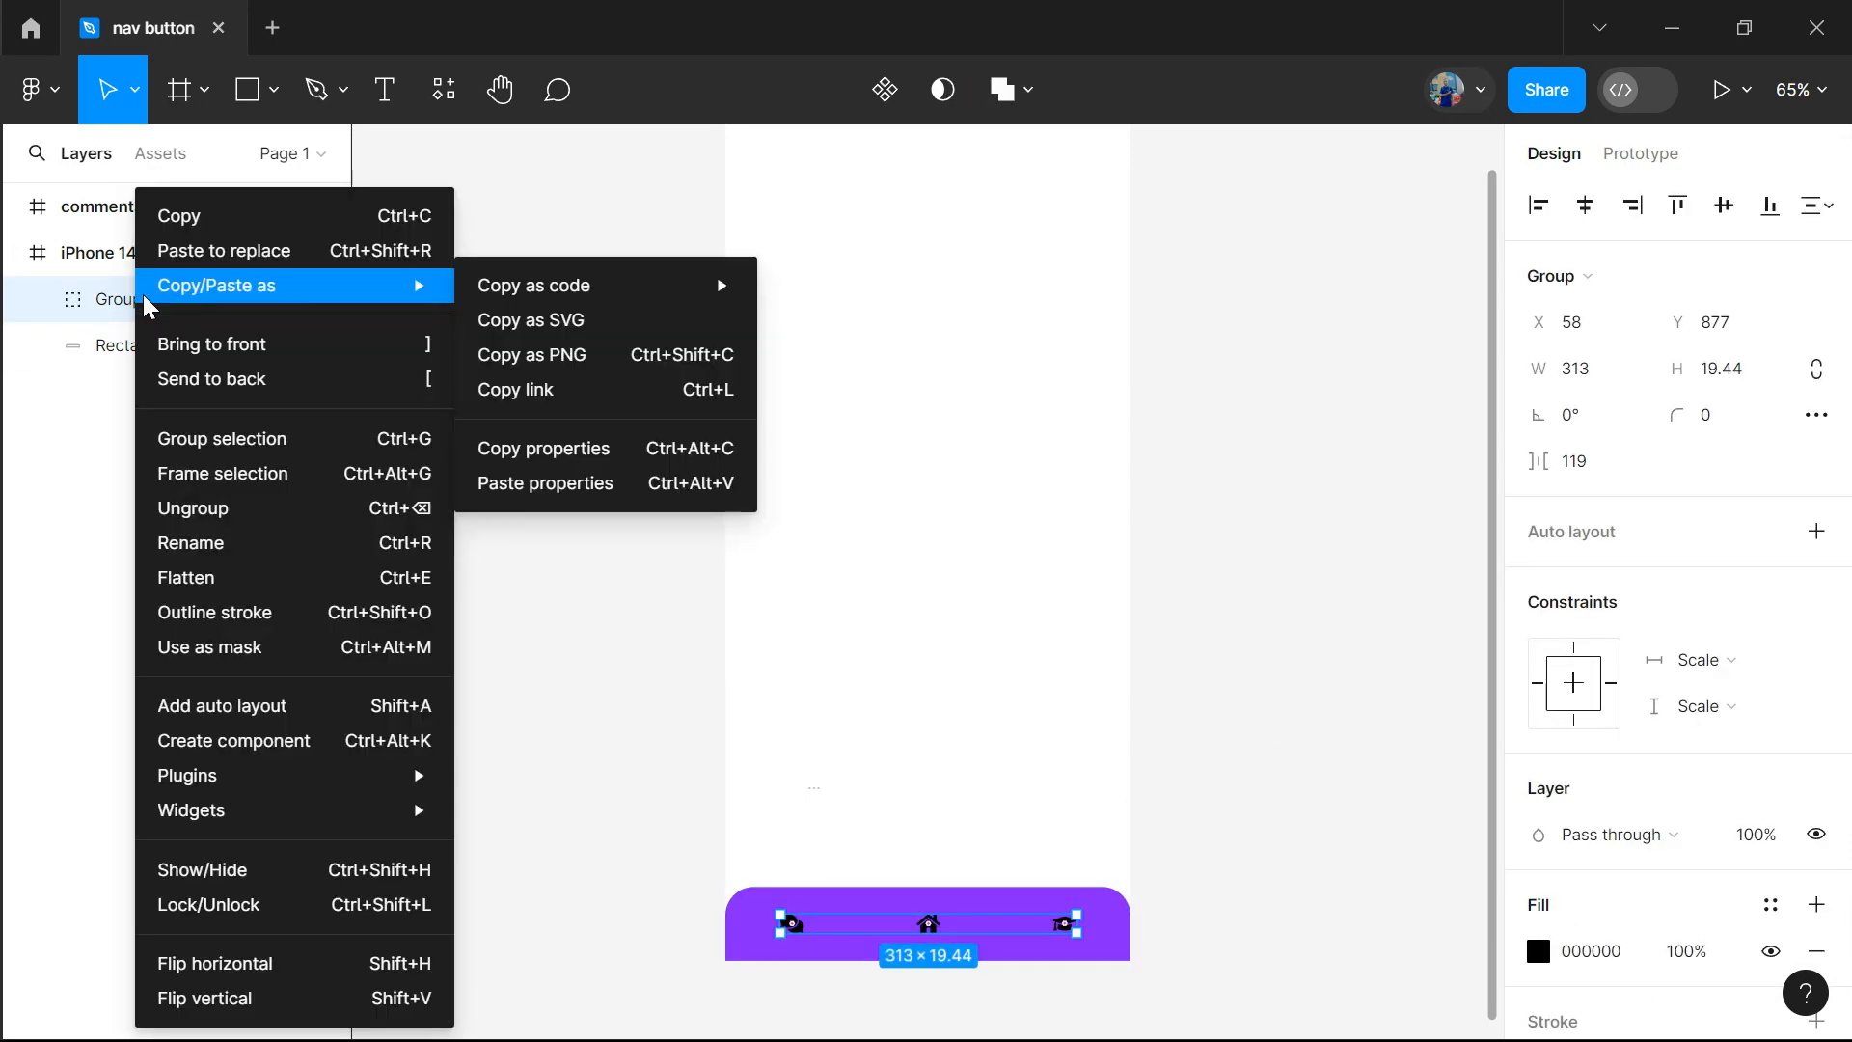
{"action": "left_click", "coordinate": [222, 505]}
{"action": "left_click", "coordinate": [1242, 757]}
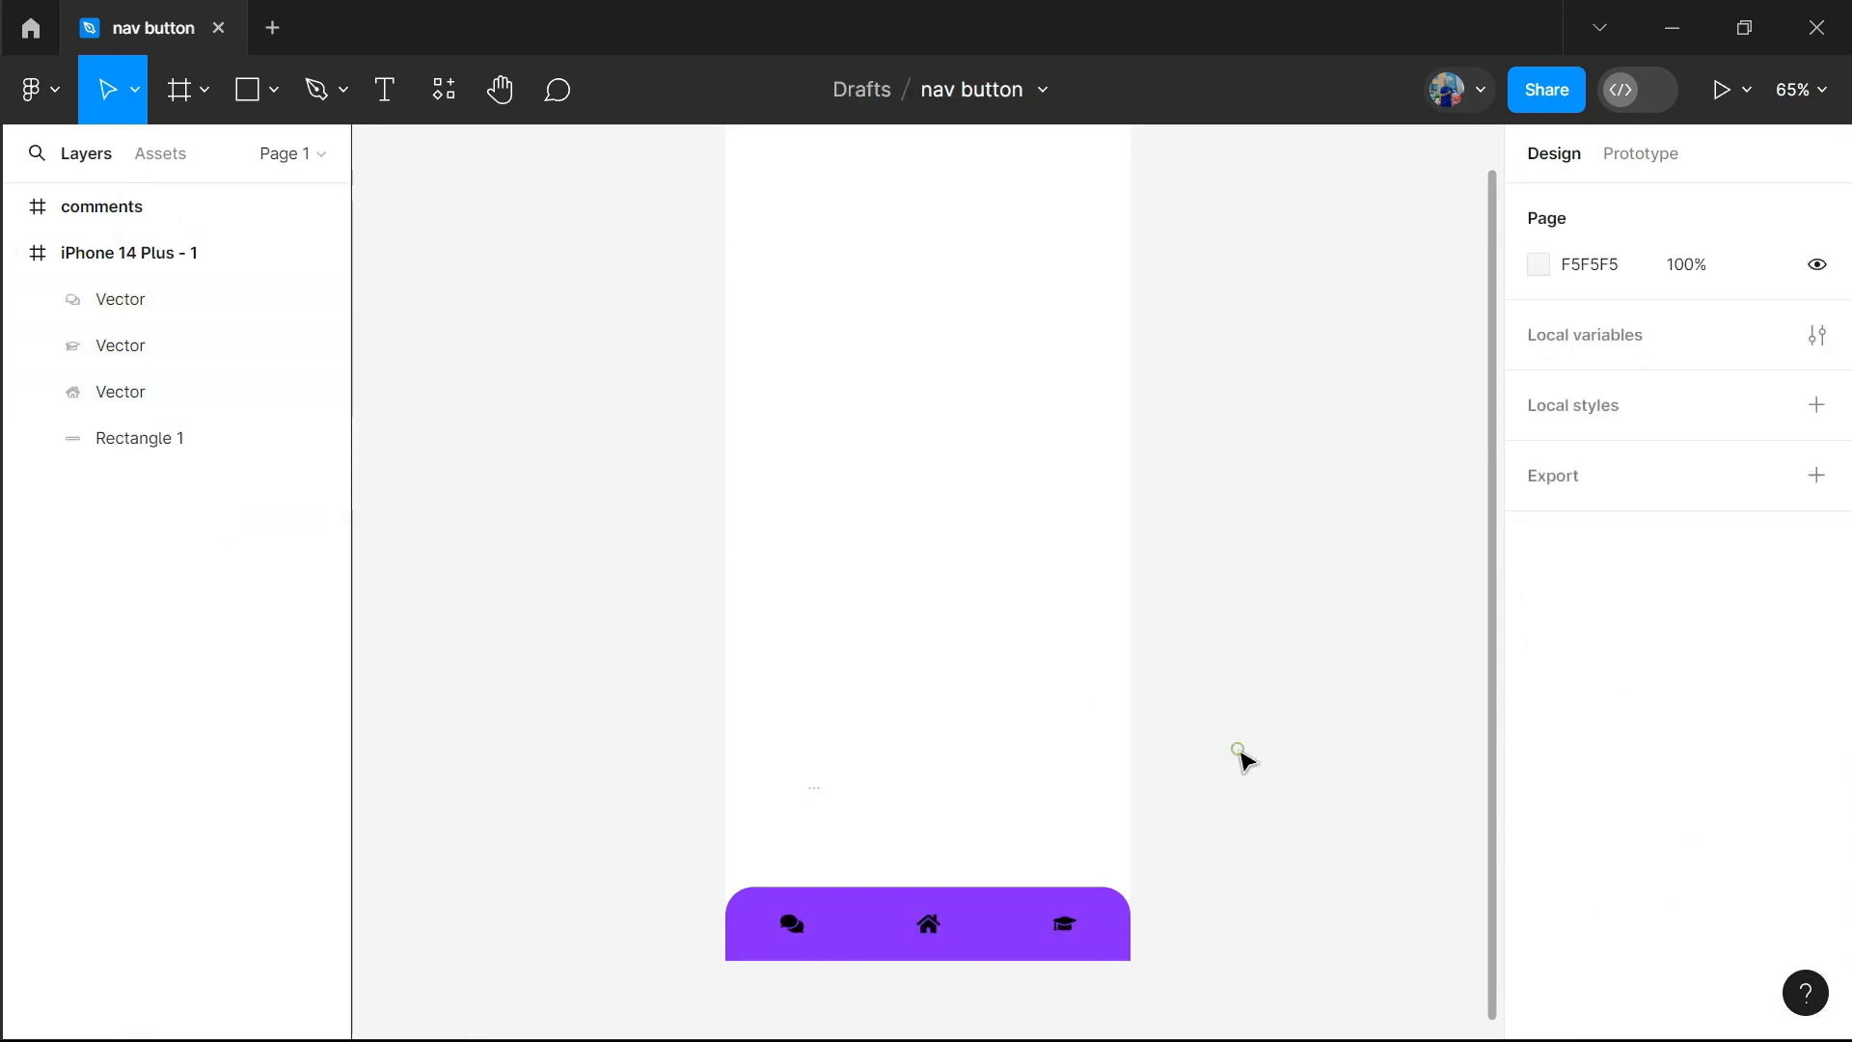
Draw a circle centred over the home icon across the bar's upper edge and enlarge it to about 86 × 86
{"action": "left_click", "coordinate": [274, 91]}
{"action": "left_click", "coordinate": [228, 268]}
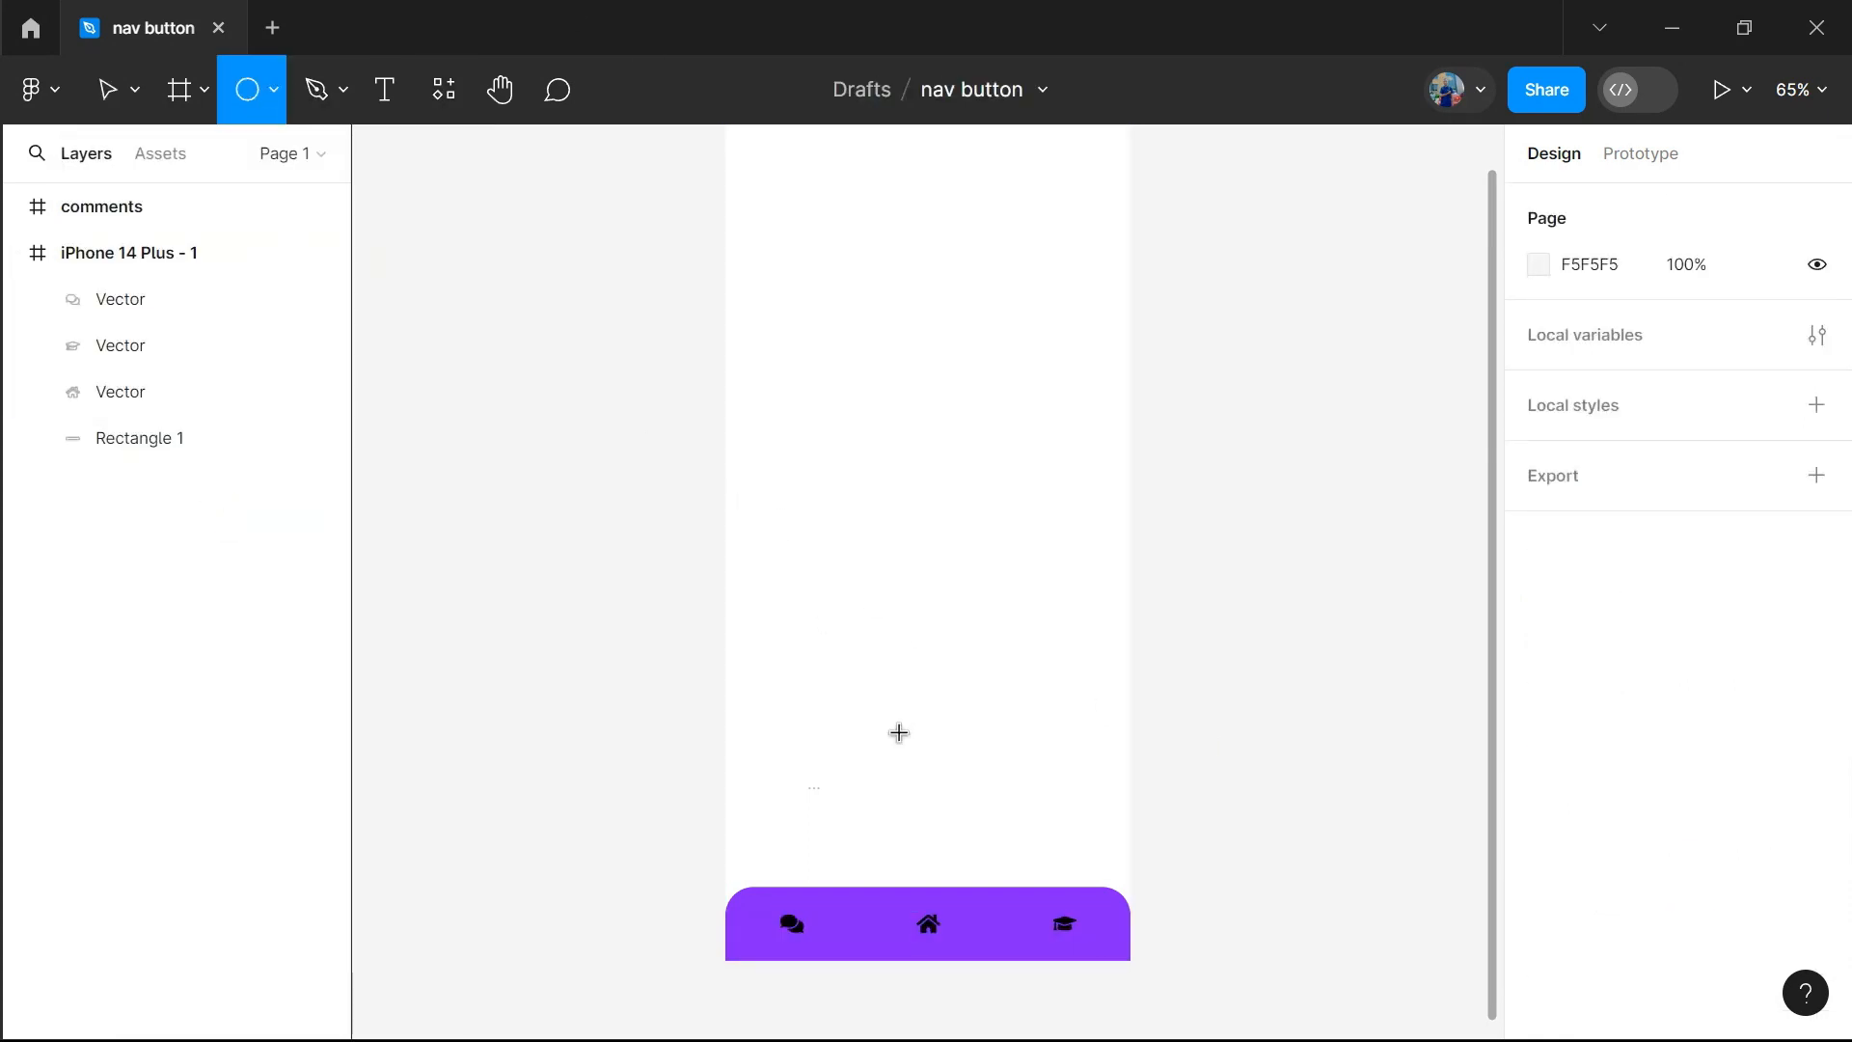
{"action": "mouse_move", "coordinate": [792, 839]}
{"action": "left_mouse_down"}
{"action": "mouse_move", "coordinate": [863, 895]}
{"action": "mouse_move", "coordinate": [938, 917]}
{"action": "mouse_move", "coordinate": [942, 891]}
{"action": "left_mouse_up"}
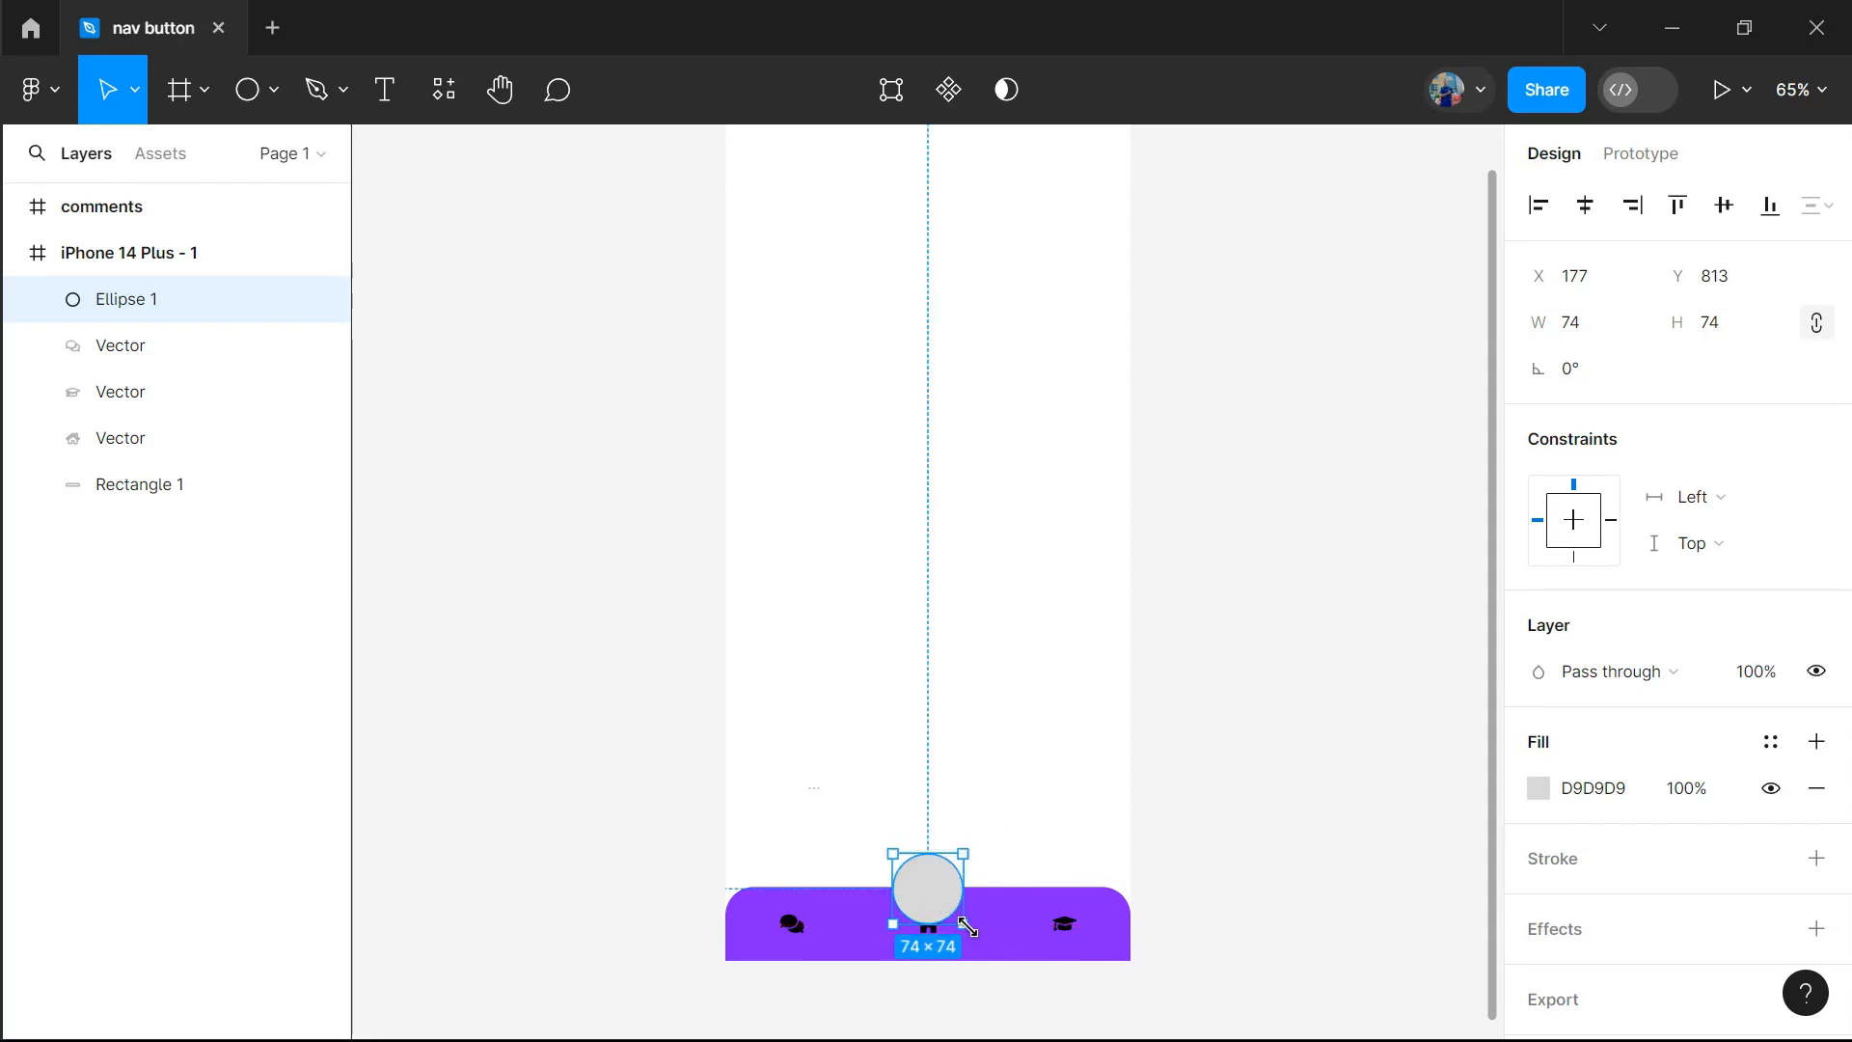
{"action": "left_click_drag", "start_coordinate": [967, 926], "coordinate": [948, 902]}
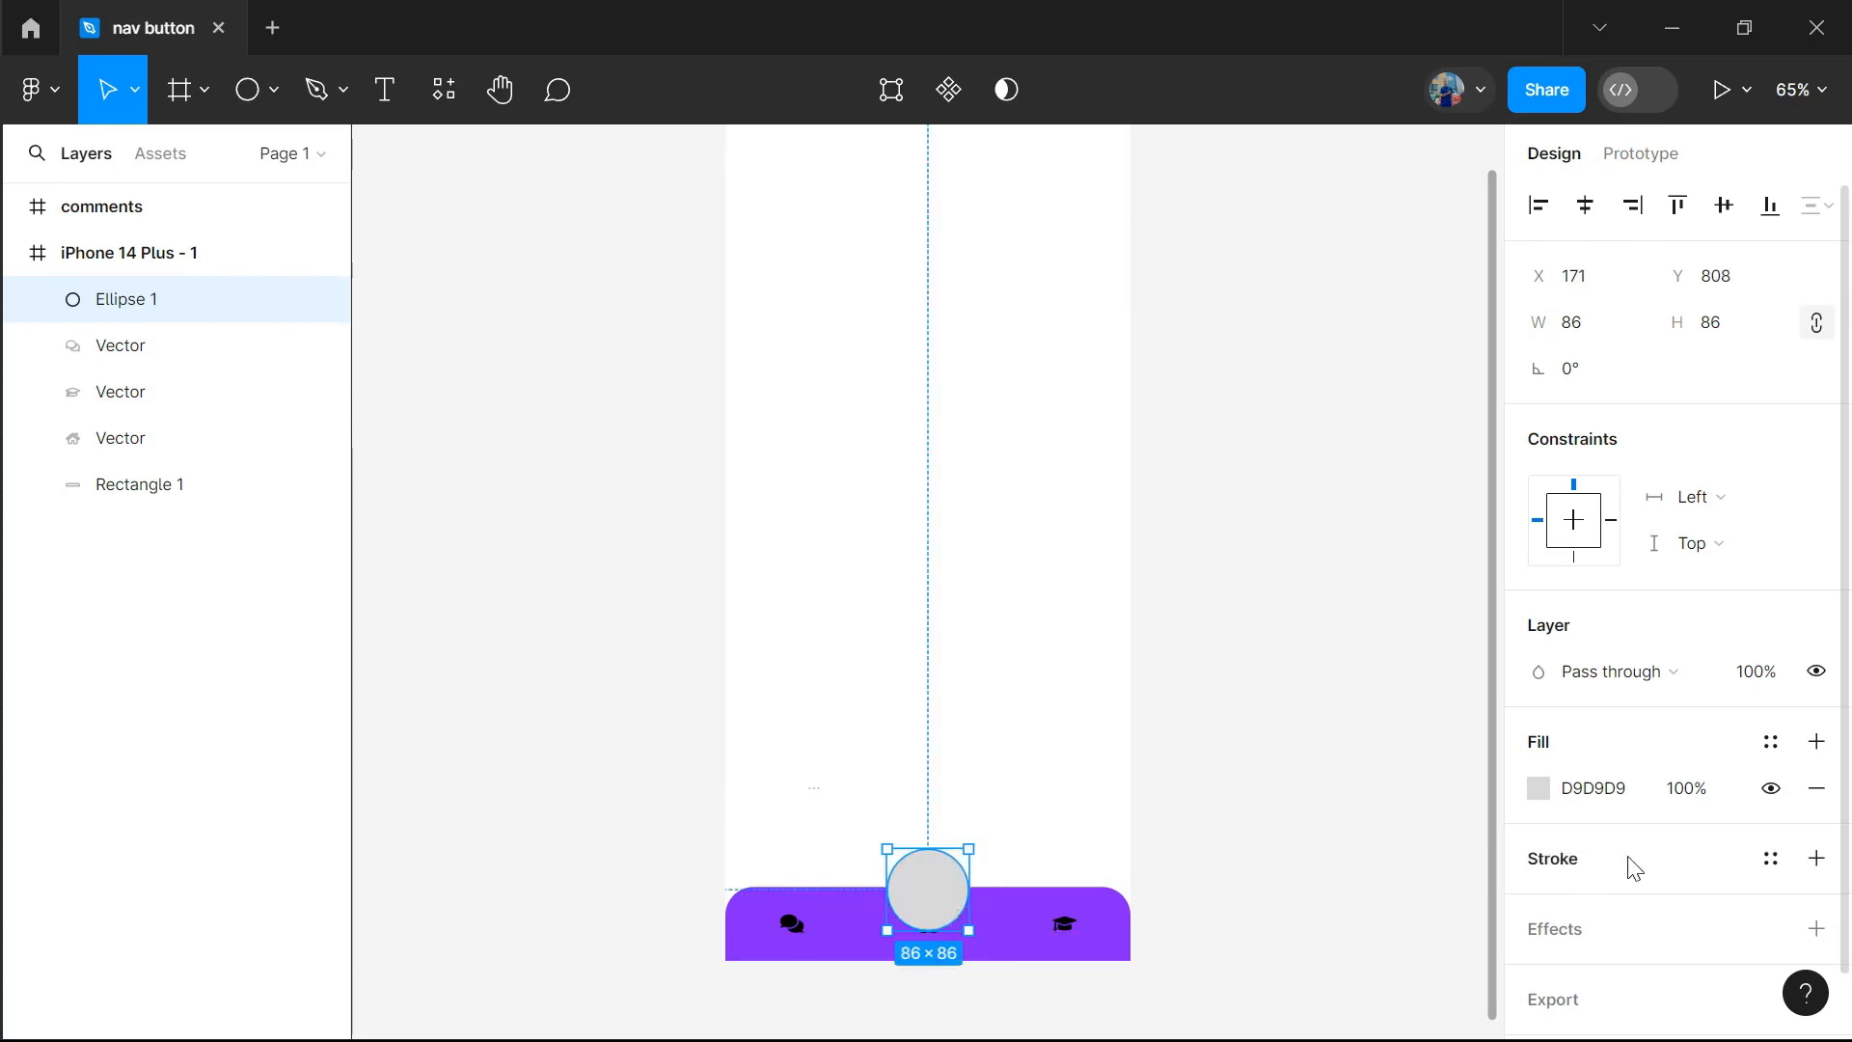
Add a white (FFFFFF) stroke to the central circle
{"action": "left_click", "coordinate": [1816, 858]}
{"action": "left_click", "coordinate": [1538, 905]}
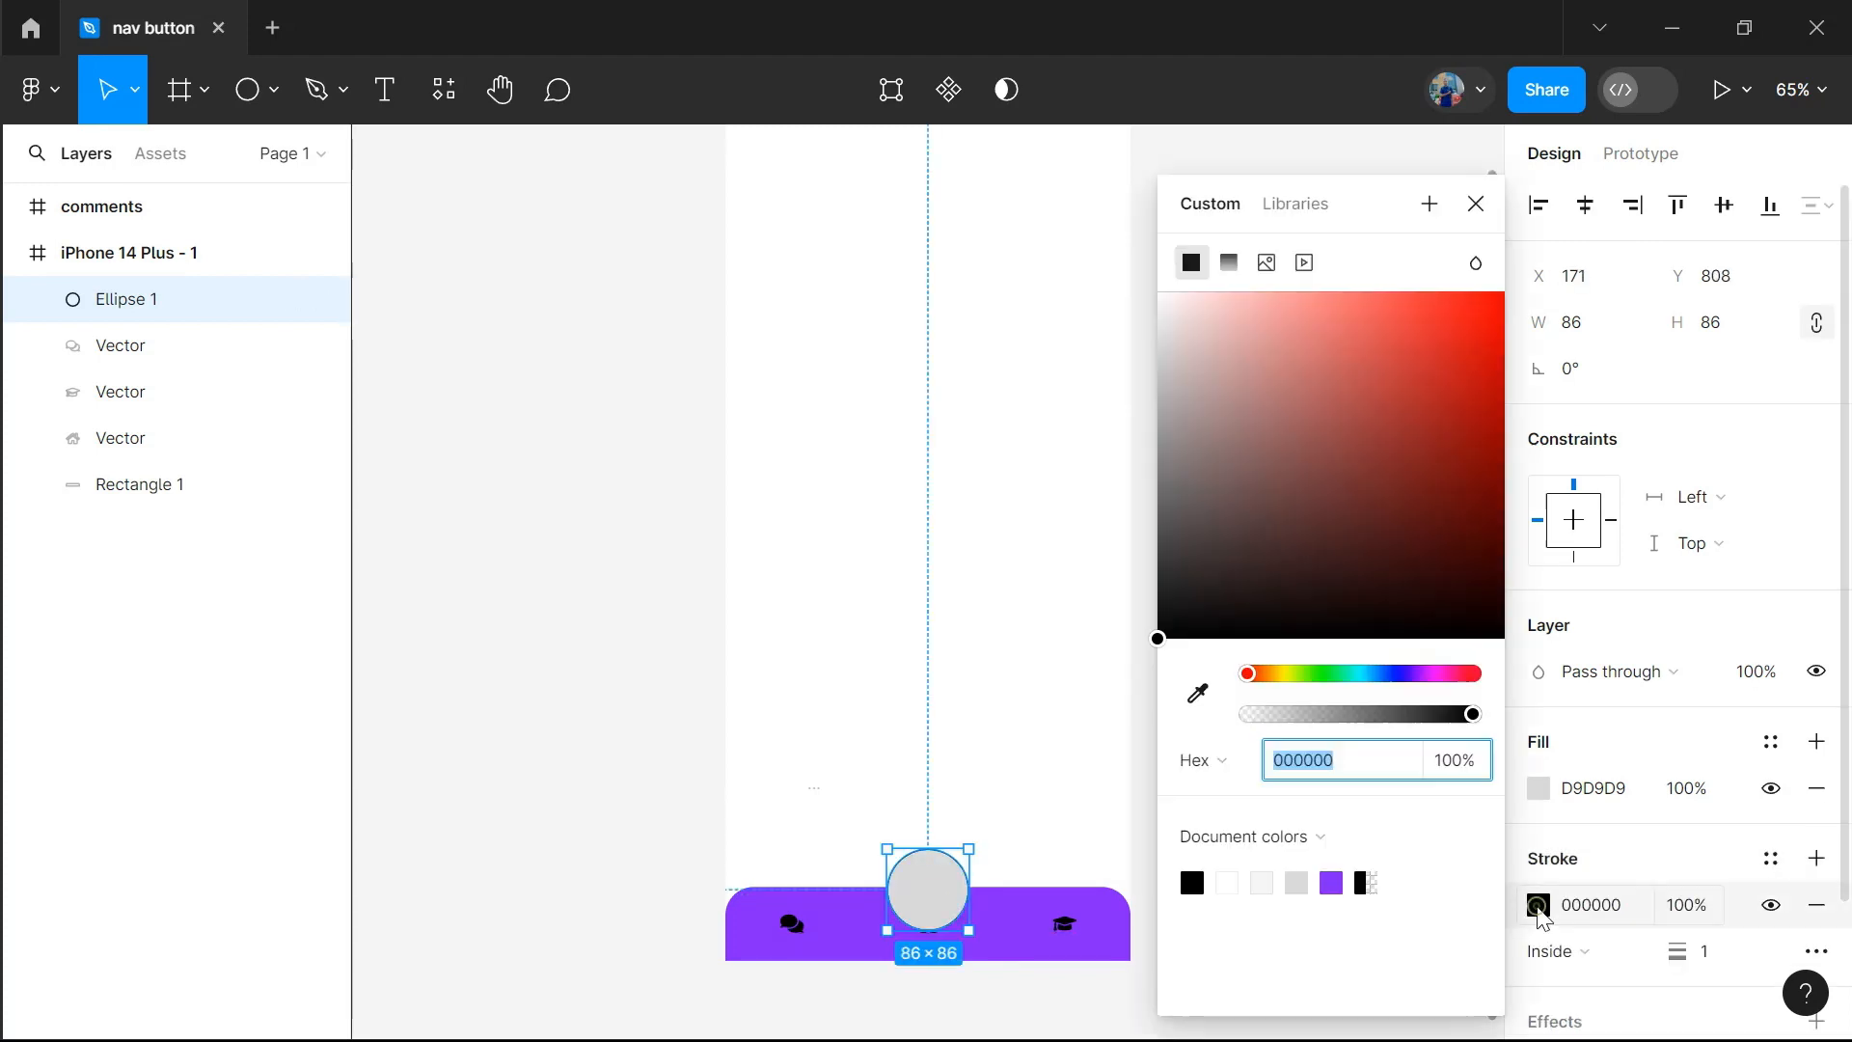
{"action": "left_click_drag", "start_coordinate": [1185, 361], "coordinate": [1154, 273]}
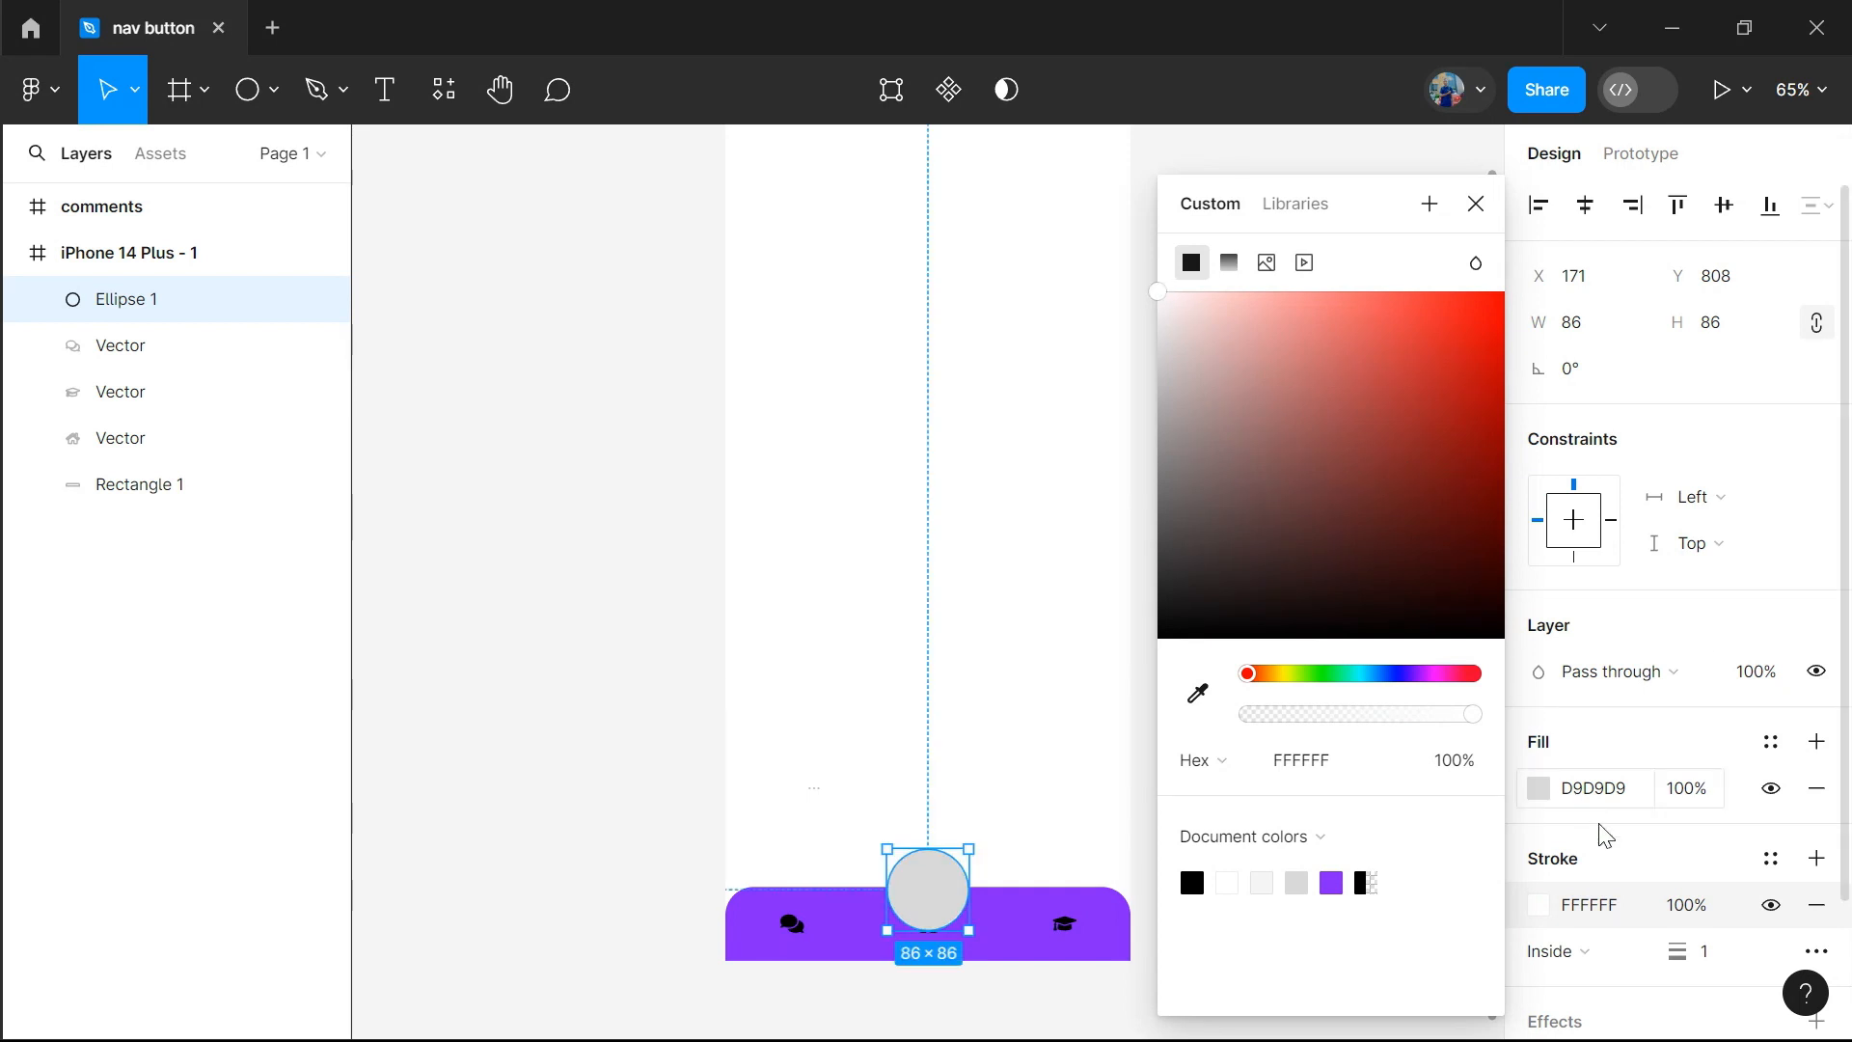
{"action": "left_click", "coordinate": [1666, 873]}
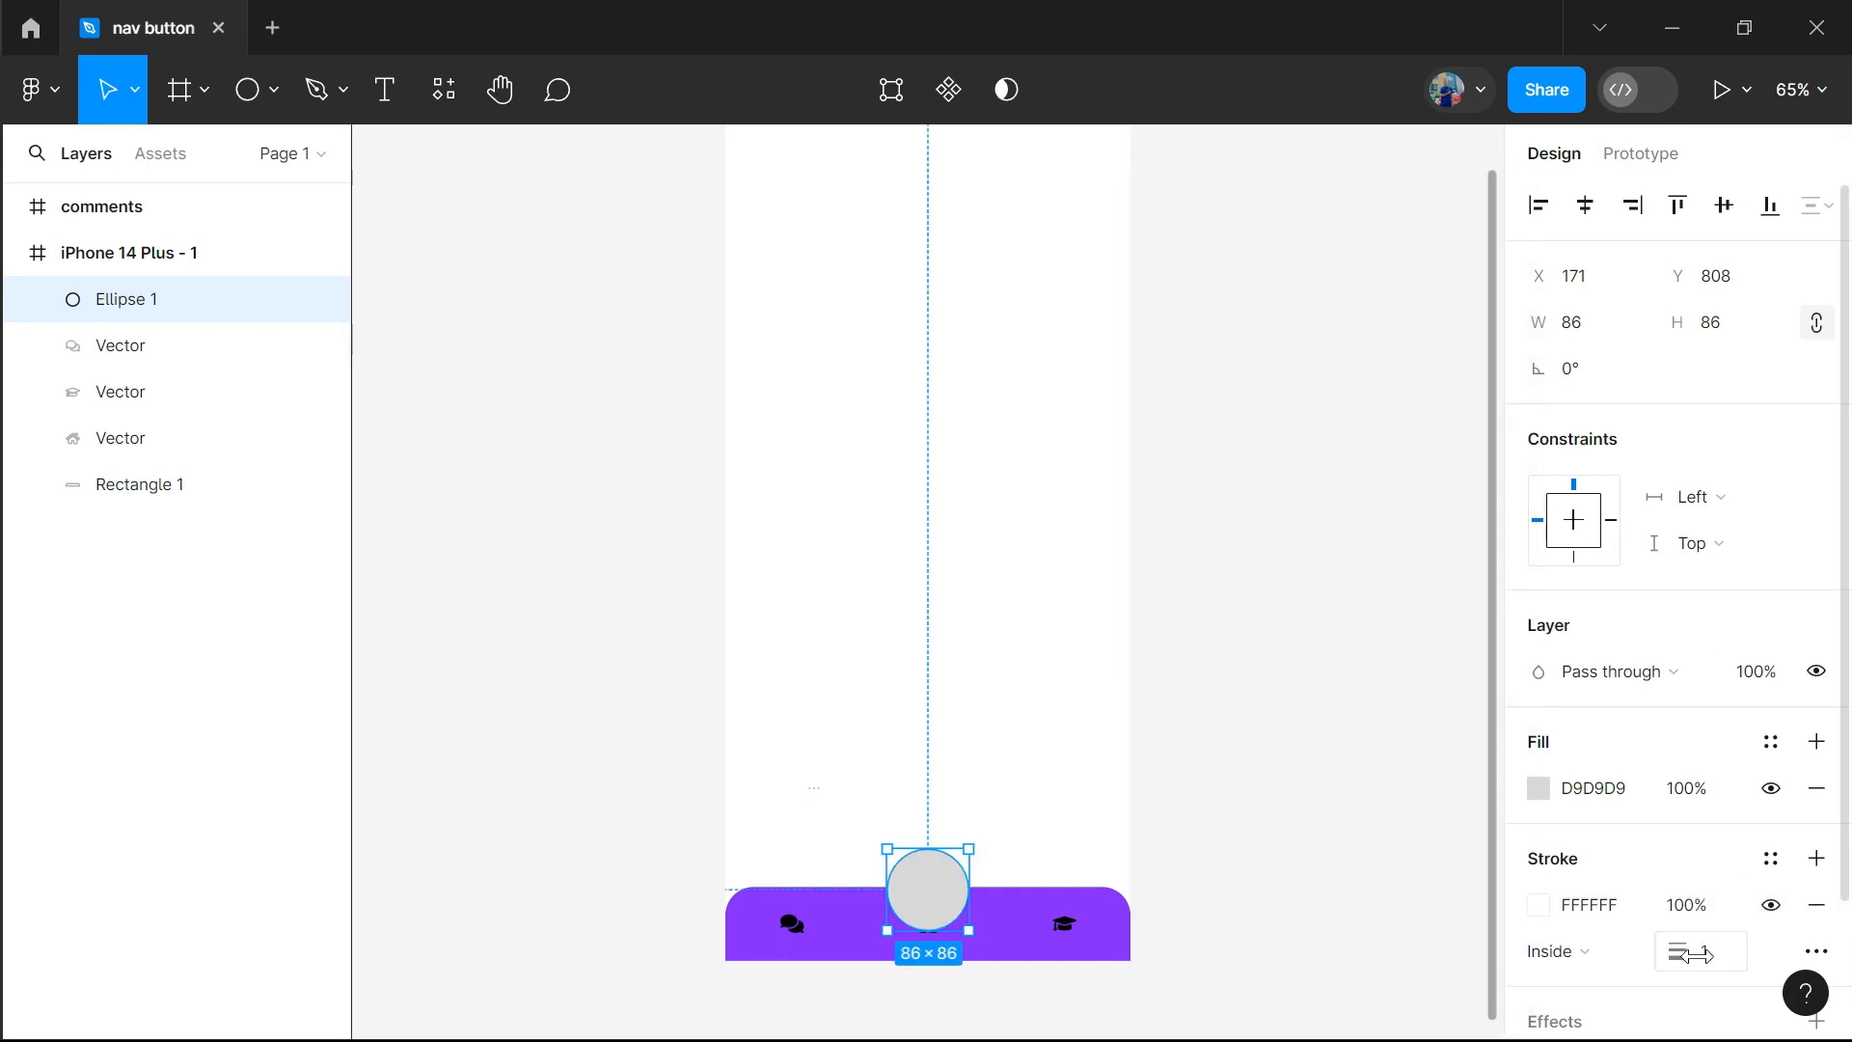
Position the circle's stroke outside and set its thickness to 5
{"action": "left_click_drag", "start_coordinate": [1688, 953], "coordinate": [1713, 961]}
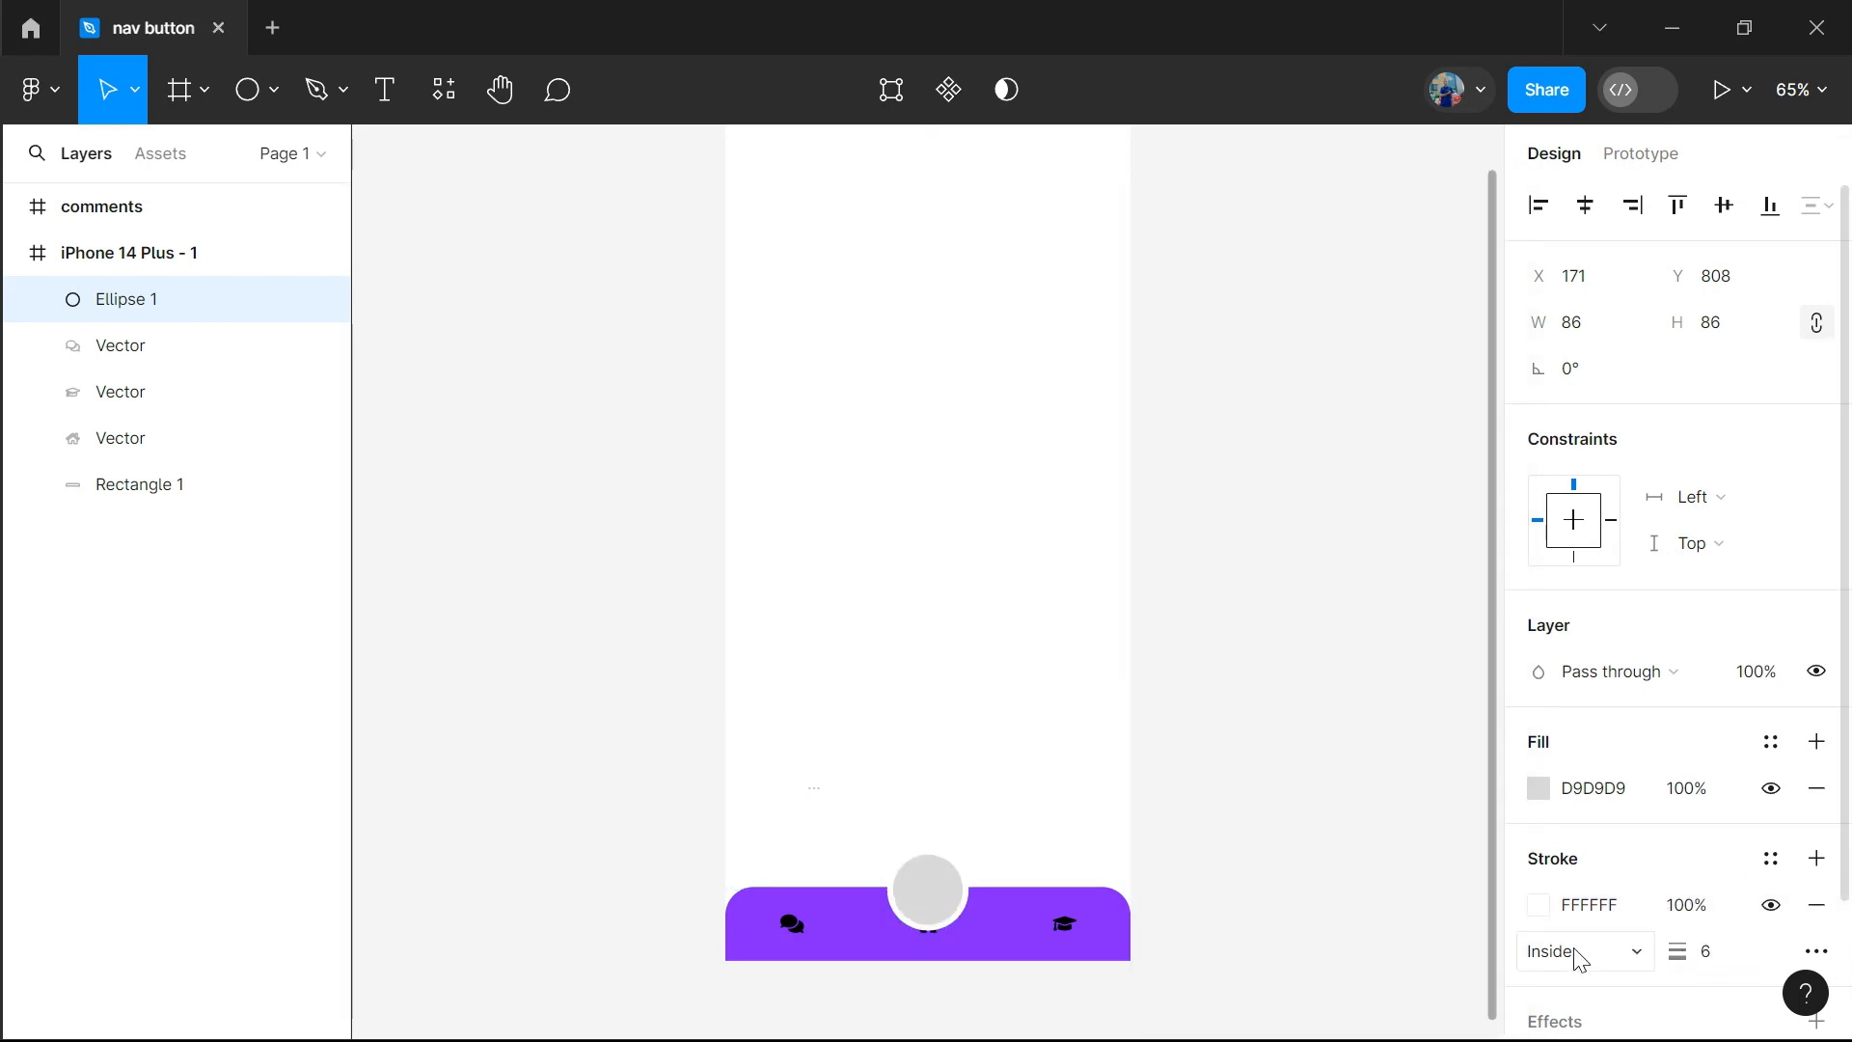
{"action": "left_click", "coordinate": [1630, 953]}
{"action": "left_click", "coordinate": [1600, 989]}
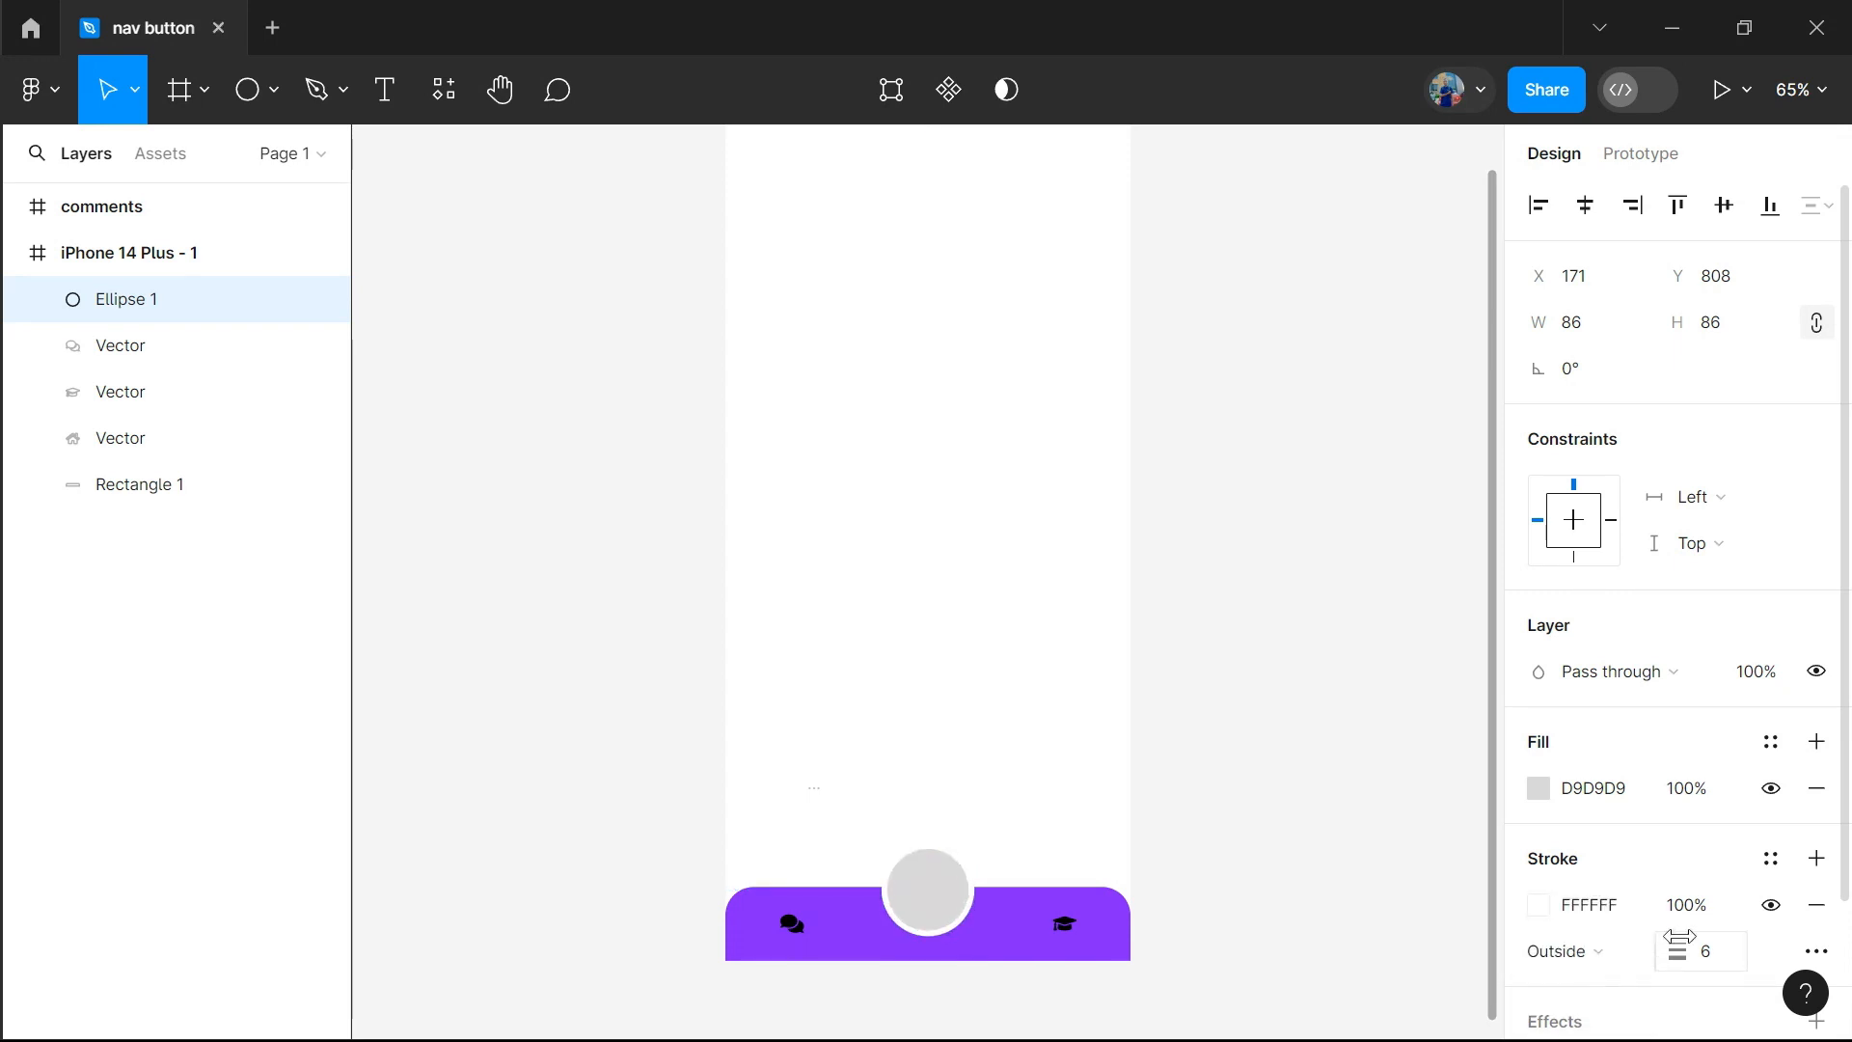
{"action": "left_click_drag", "start_coordinate": [1688, 948], "coordinate": [1687, 948]}
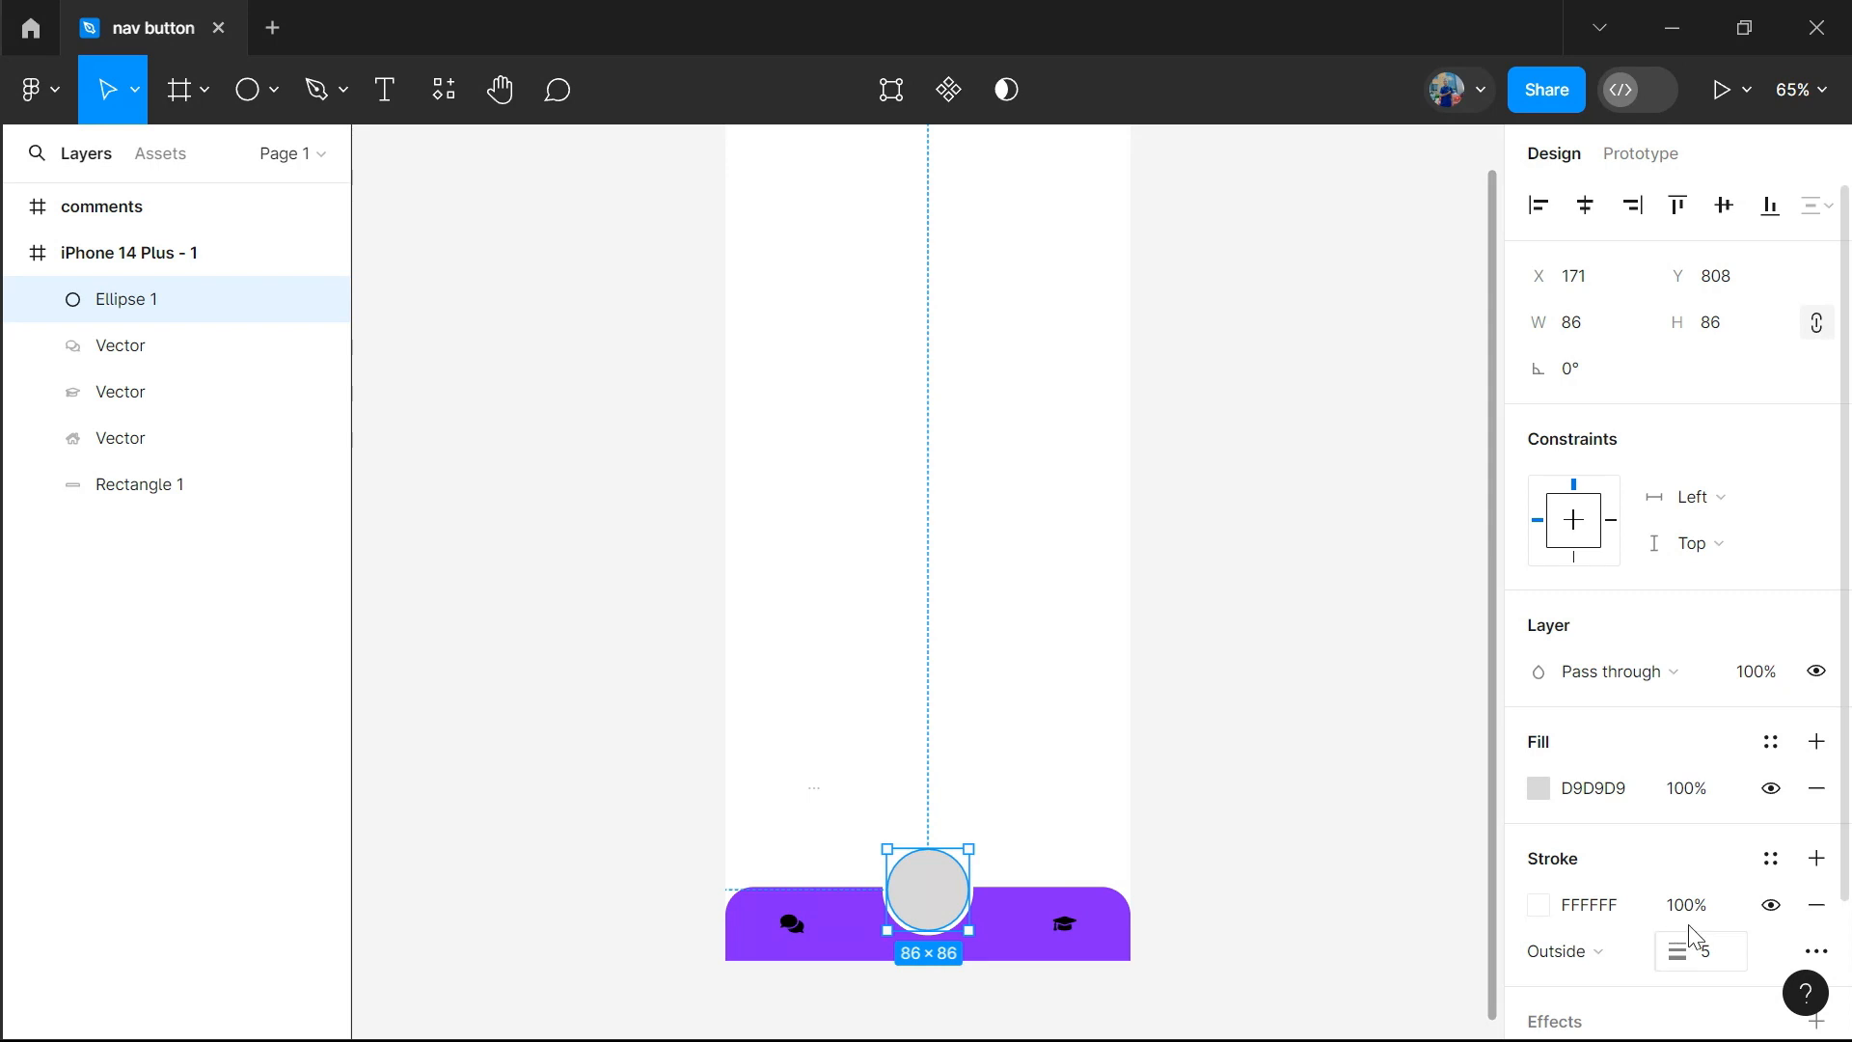
Fill the central circle with the bar's purple, 8423FF
{"action": "left_click", "coordinate": [1541, 790]}
{"action": "left_click", "coordinate": [1331, 882]}
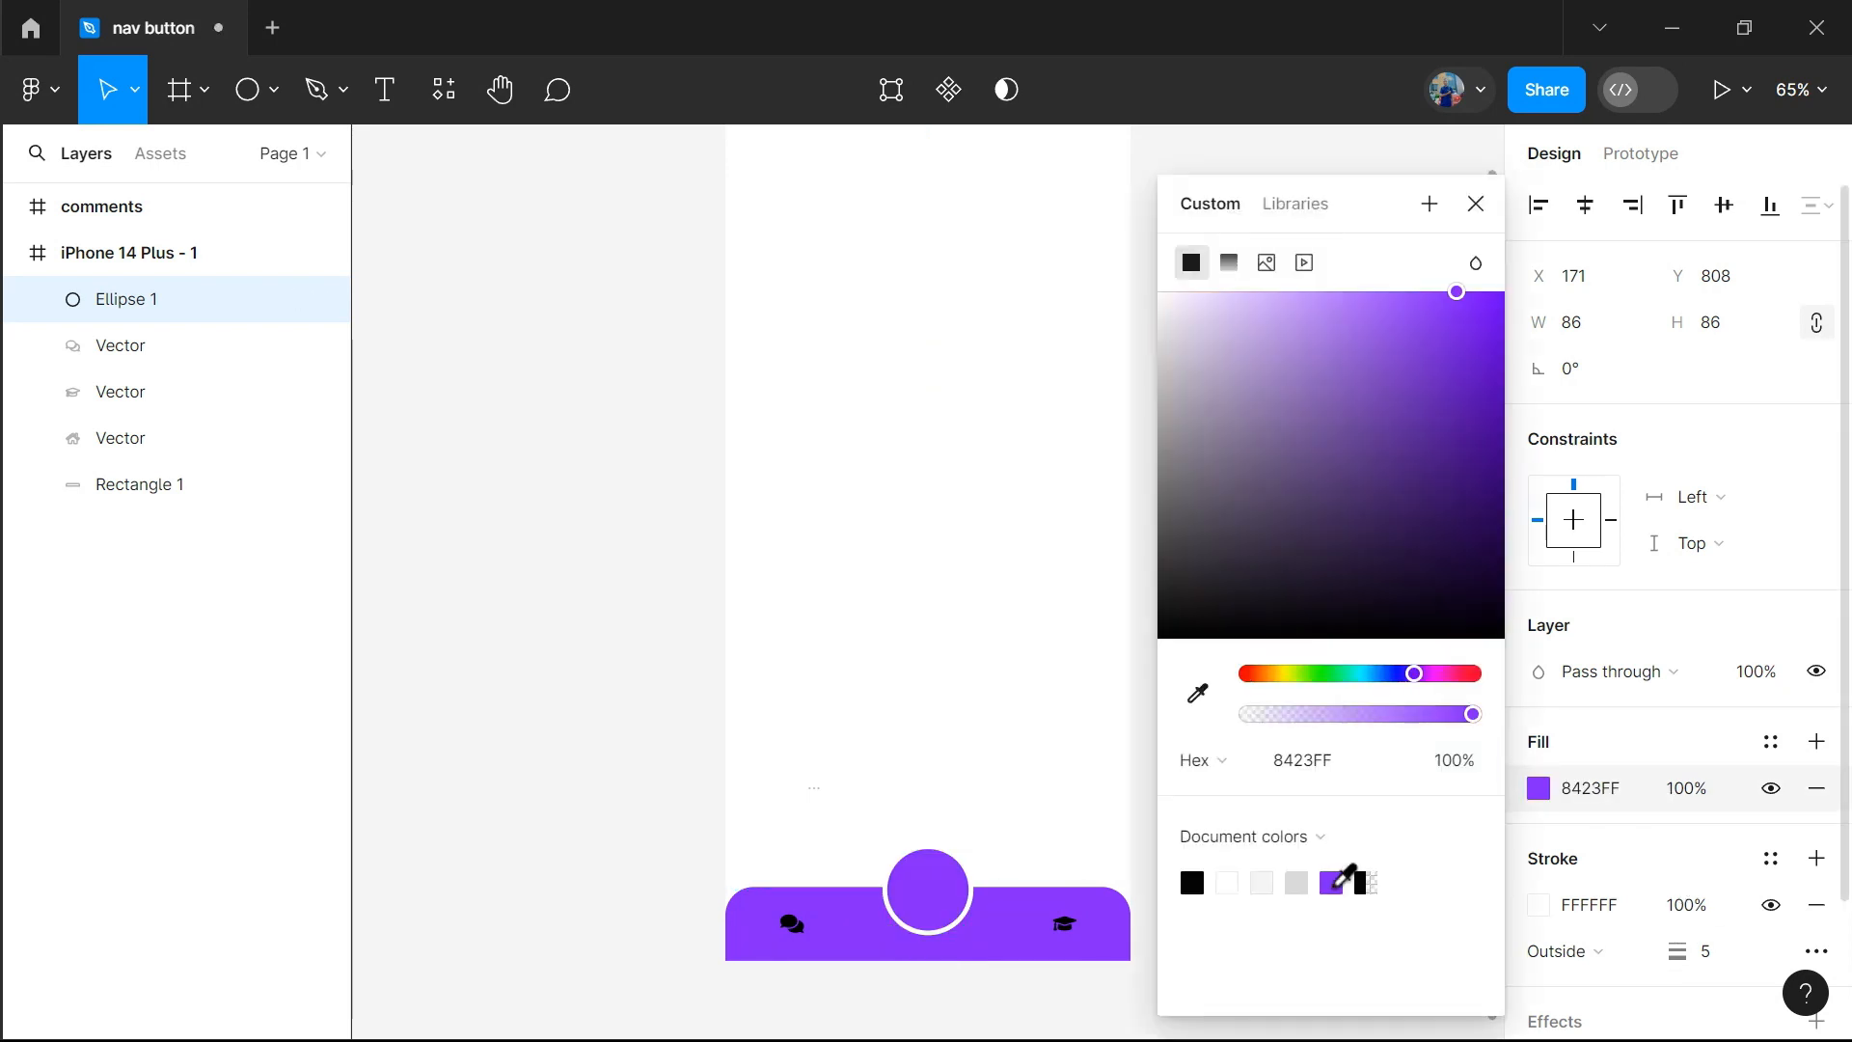
{"action": "left_click", "coordinate": [1022, 717]}
{"action": "left_click", "coordinate": [929, 891]}
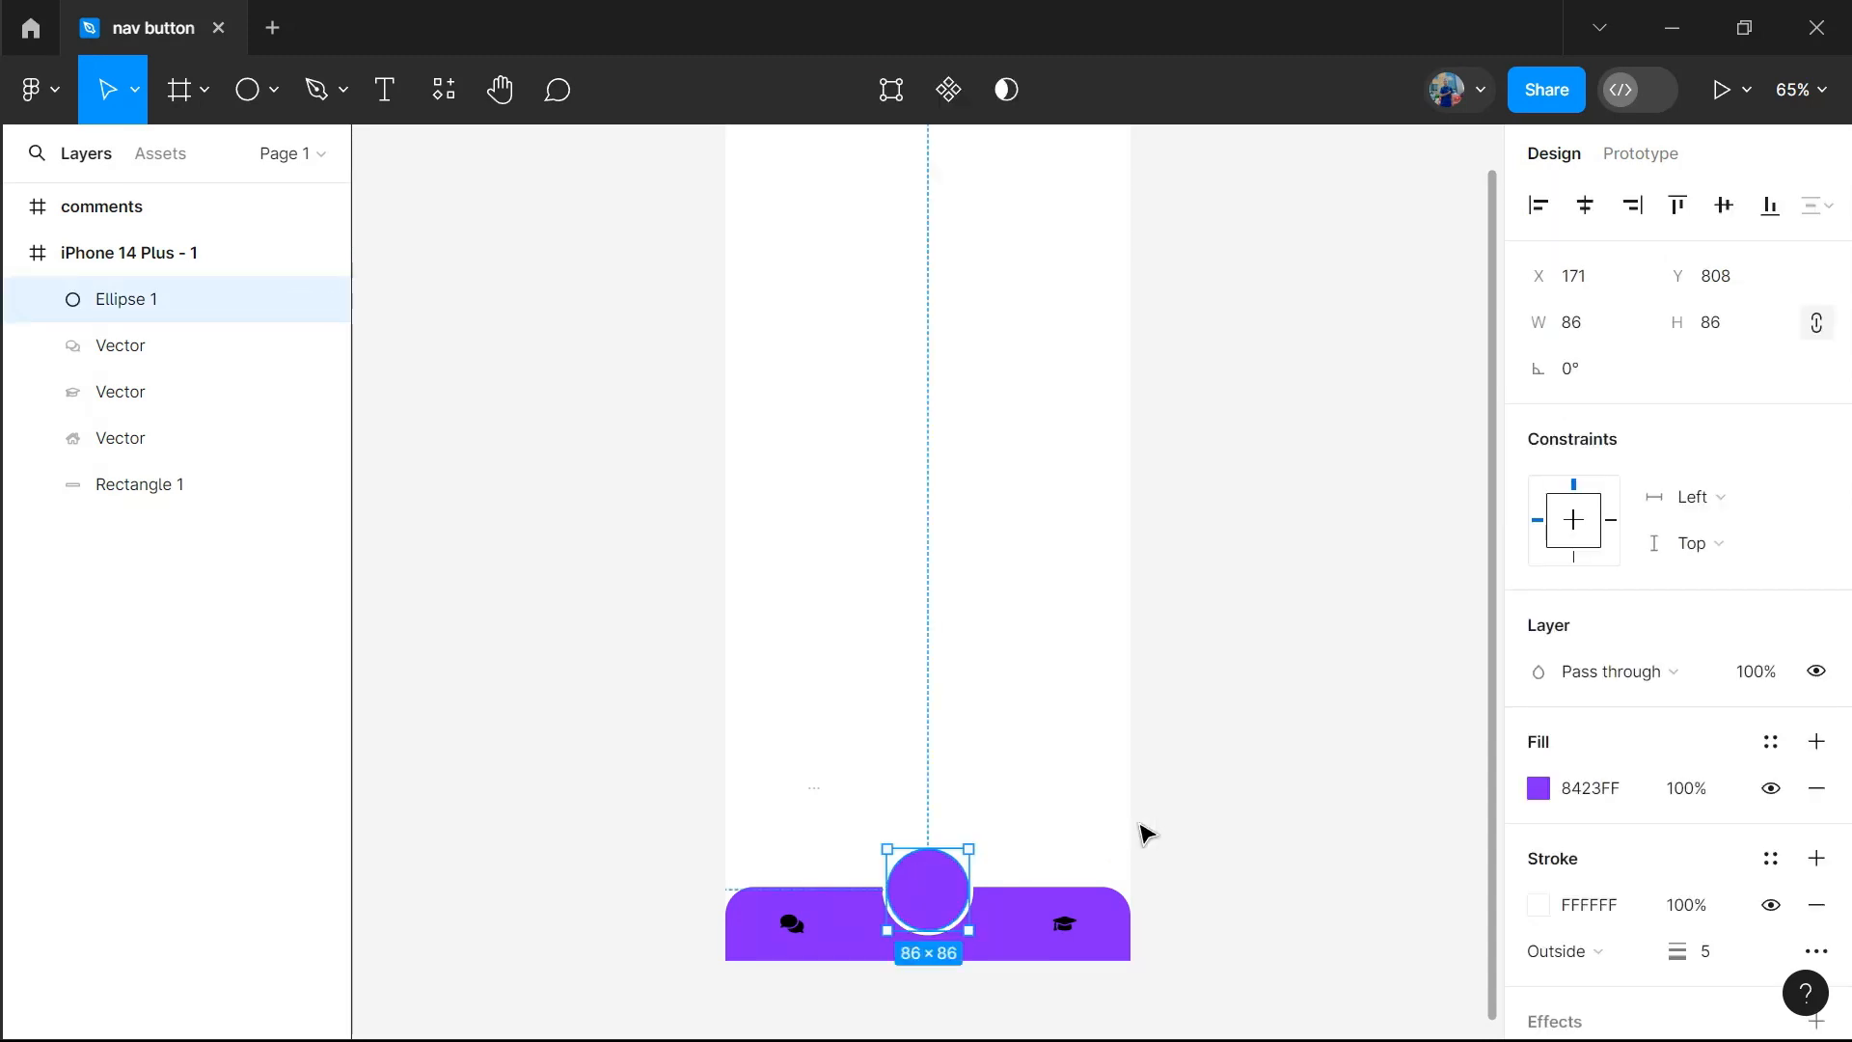
Change the fill of the graduation-cap and comments icons to white (FFFFFF)
{"action": "left_click", "coordinate": [1066, 926]}
{"action": "left_click", "coordinate": [1538, 788]}
{"action": "left_click", "coordinate": [1184, 393]}
{"action": "left_click_drag", "start_coordinate": [1175, 353], "coordinate": [1145, 248]}
{"action": "left_click", "coordinate": [795, 926]}
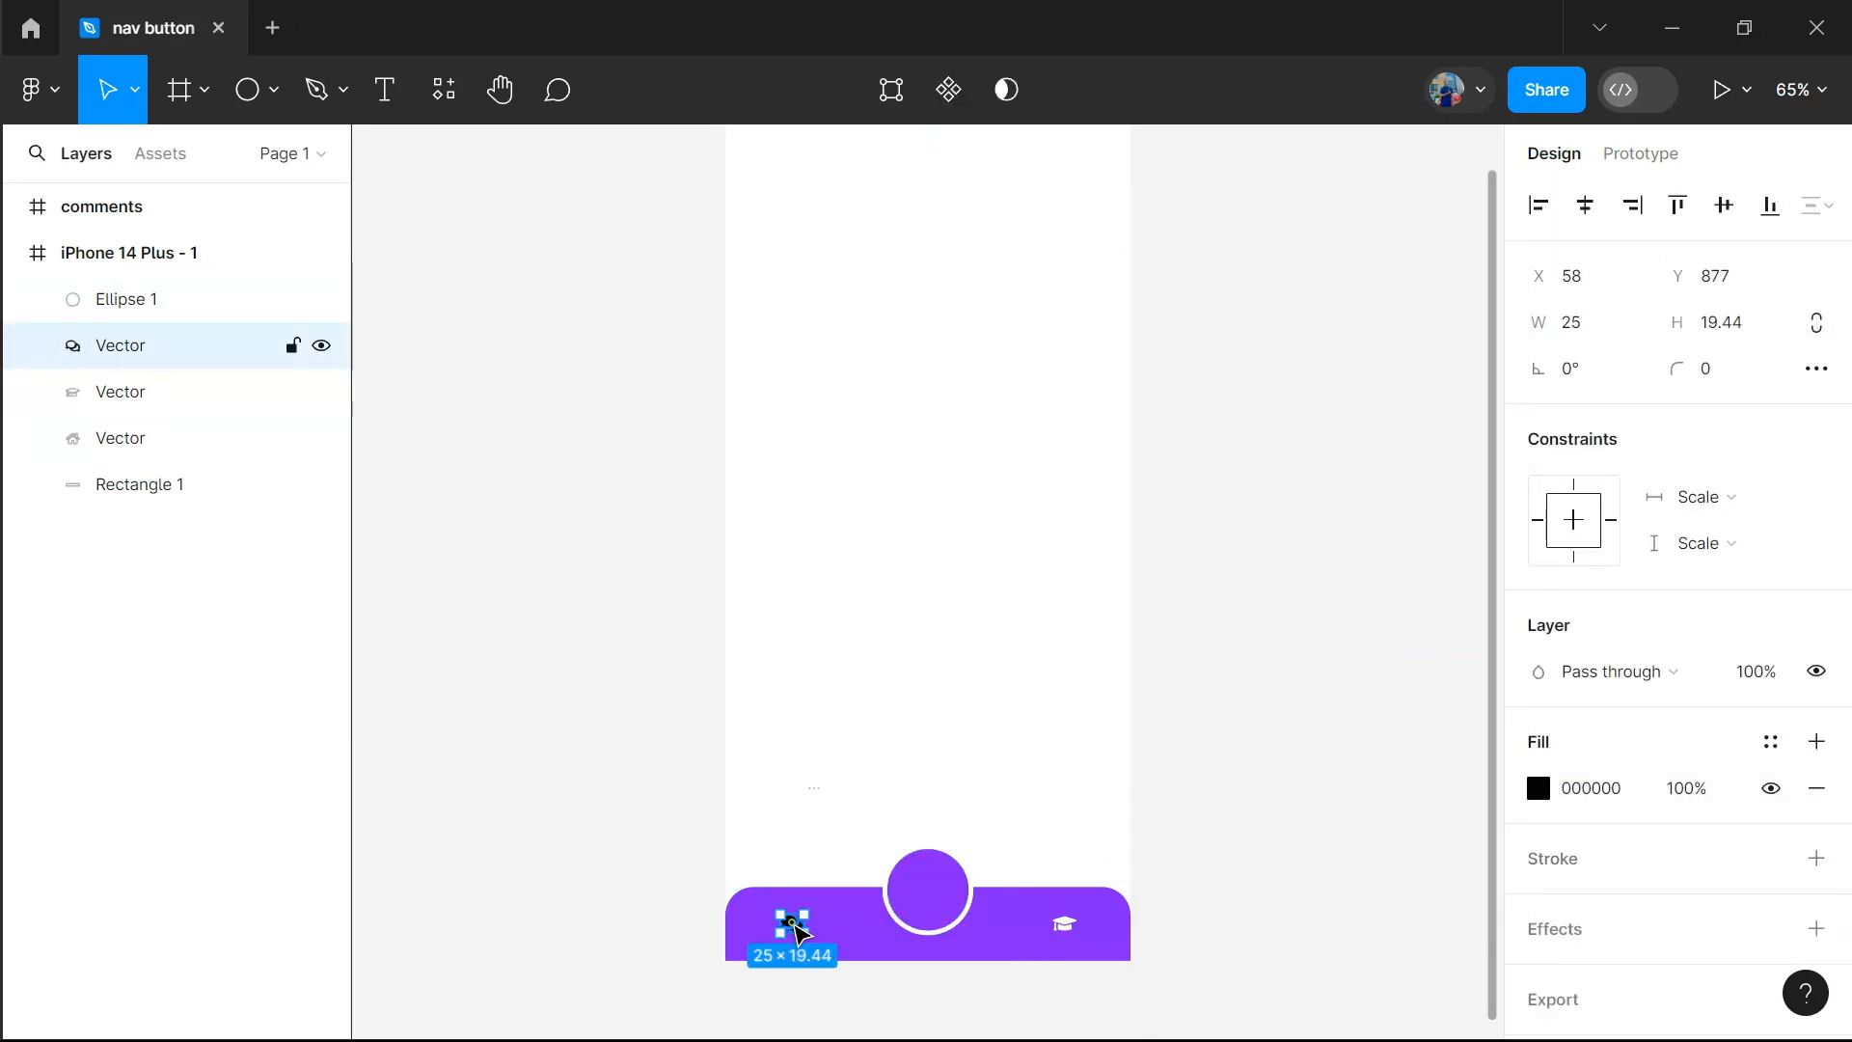
{"action": "left_click", "coordinate": [1538, 788]}
{"action": "left_click_drag", "start_coordinate": [1234, 482], "coordinate": [1104, 178]}
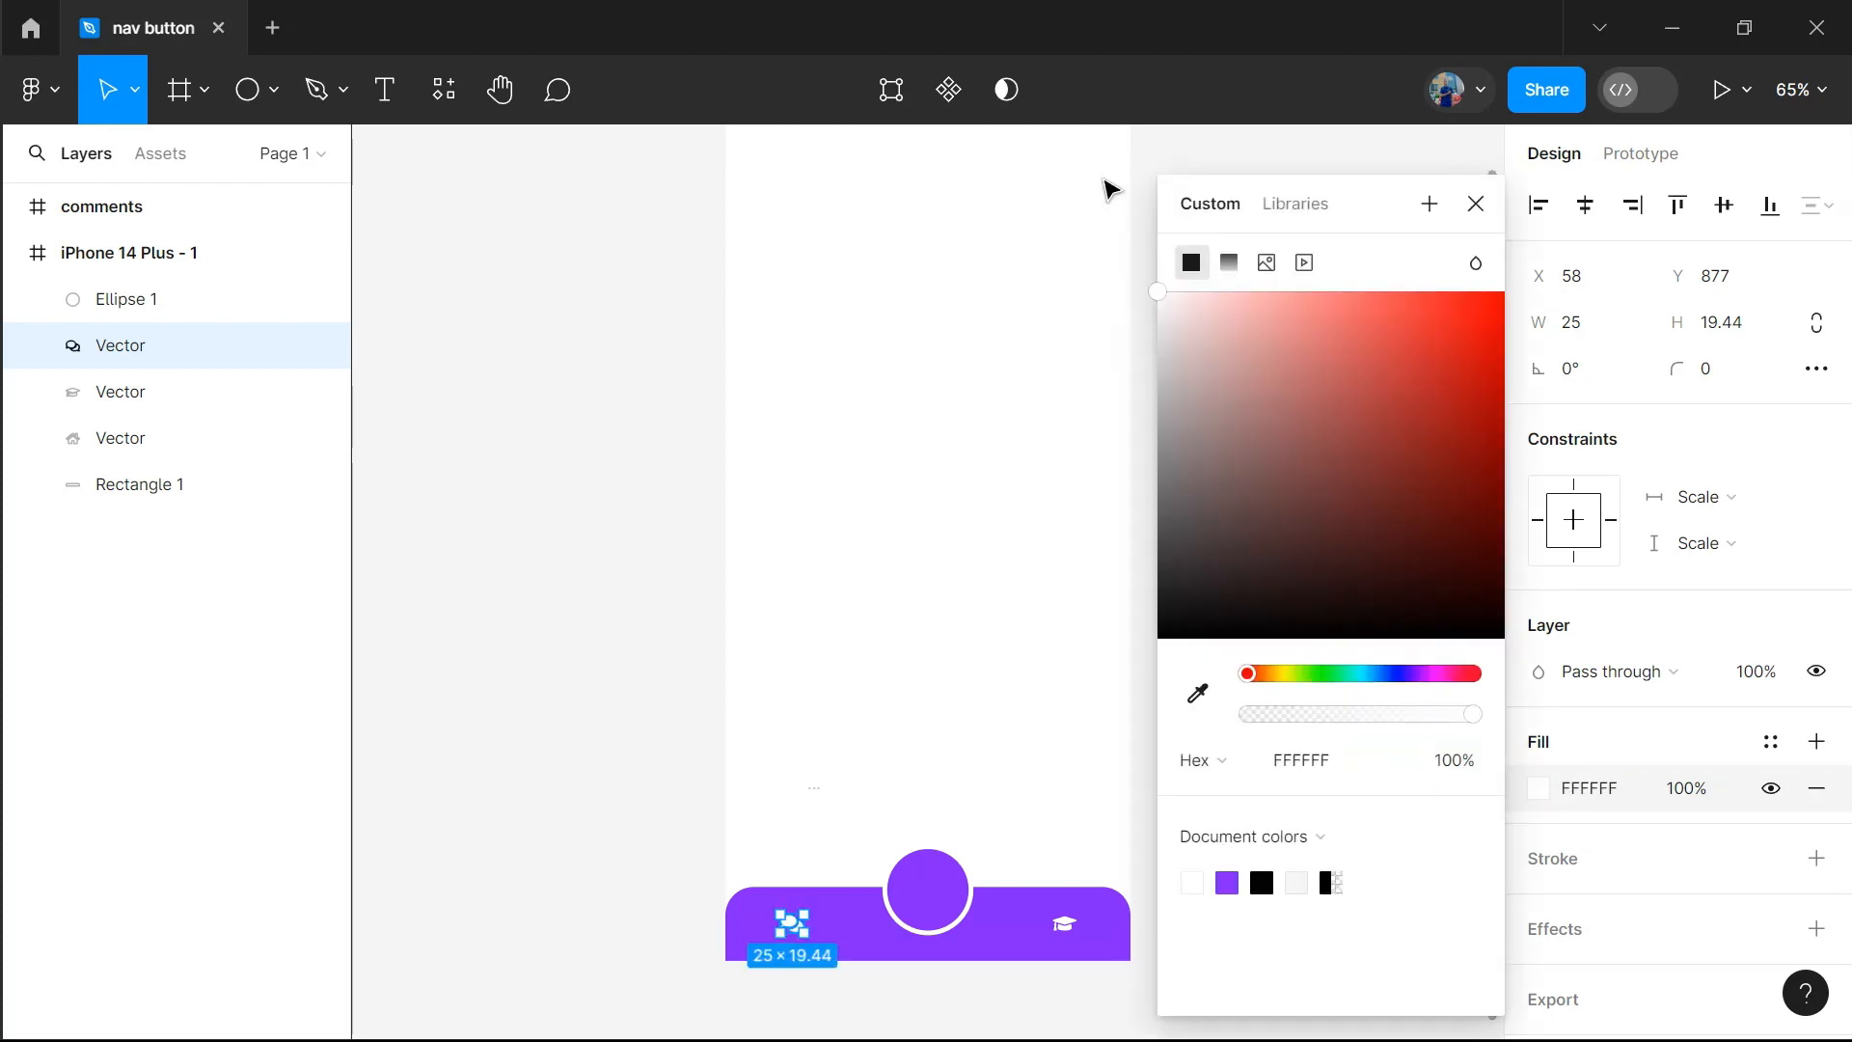
Move the purple circle up clear of the bar and fill the uncovered home icon with white (FFFFFF)
{"action": "left_click_drag", "start_coordinate": [948, 897], "coordinate": [949, 817]}
{"action": "left_click", "coordinate": [928, 926]}
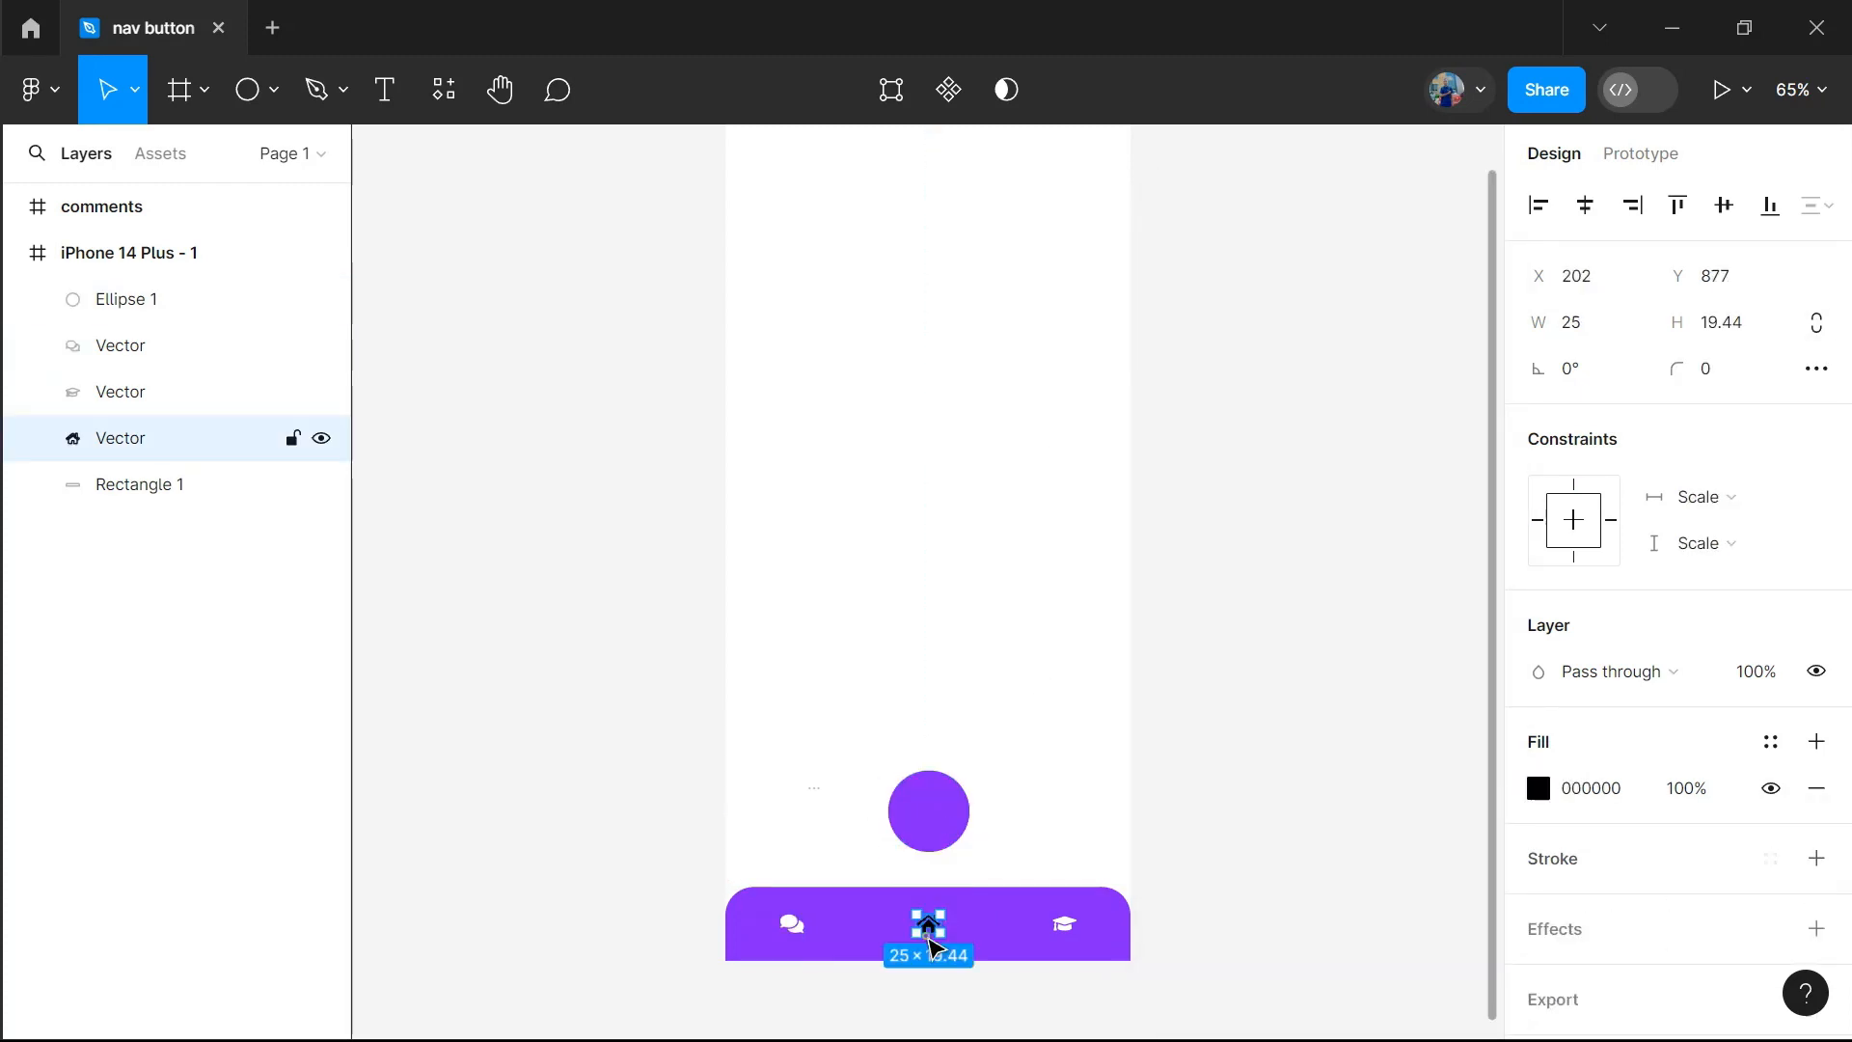
{"action": "left_click", "coordinate": [1538, 788]}
{"action": "left_click", "coordinate": [1248, 437]}
{"action": "left_click_drag", "start_coordinate": [1205, 383], "coordinate": [1124, 239]}
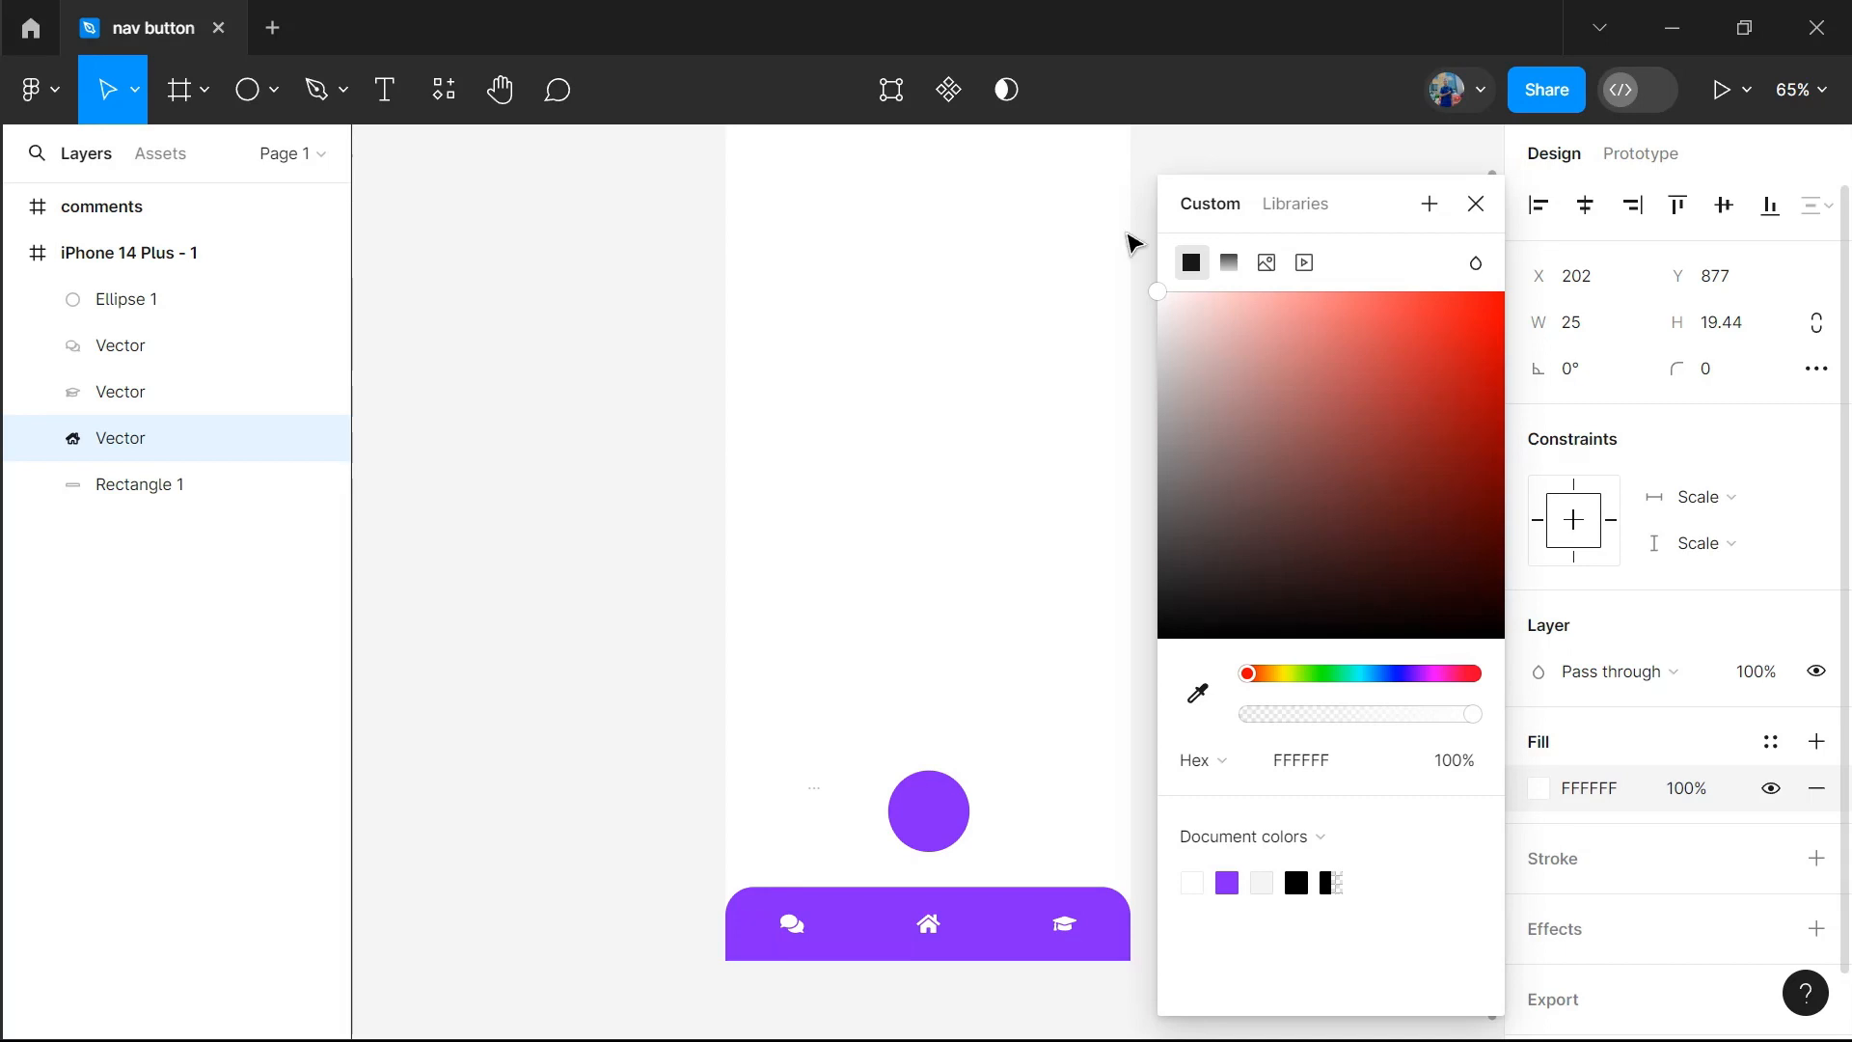
{"action": "left_click", "coordinate": [992, 496]}
Move the circle back over the centre of the bar's upper edge and send it to the back
{"action": "left_click_drag", "start_coordinate": [931, 808], "coordinate": [941, 885]}
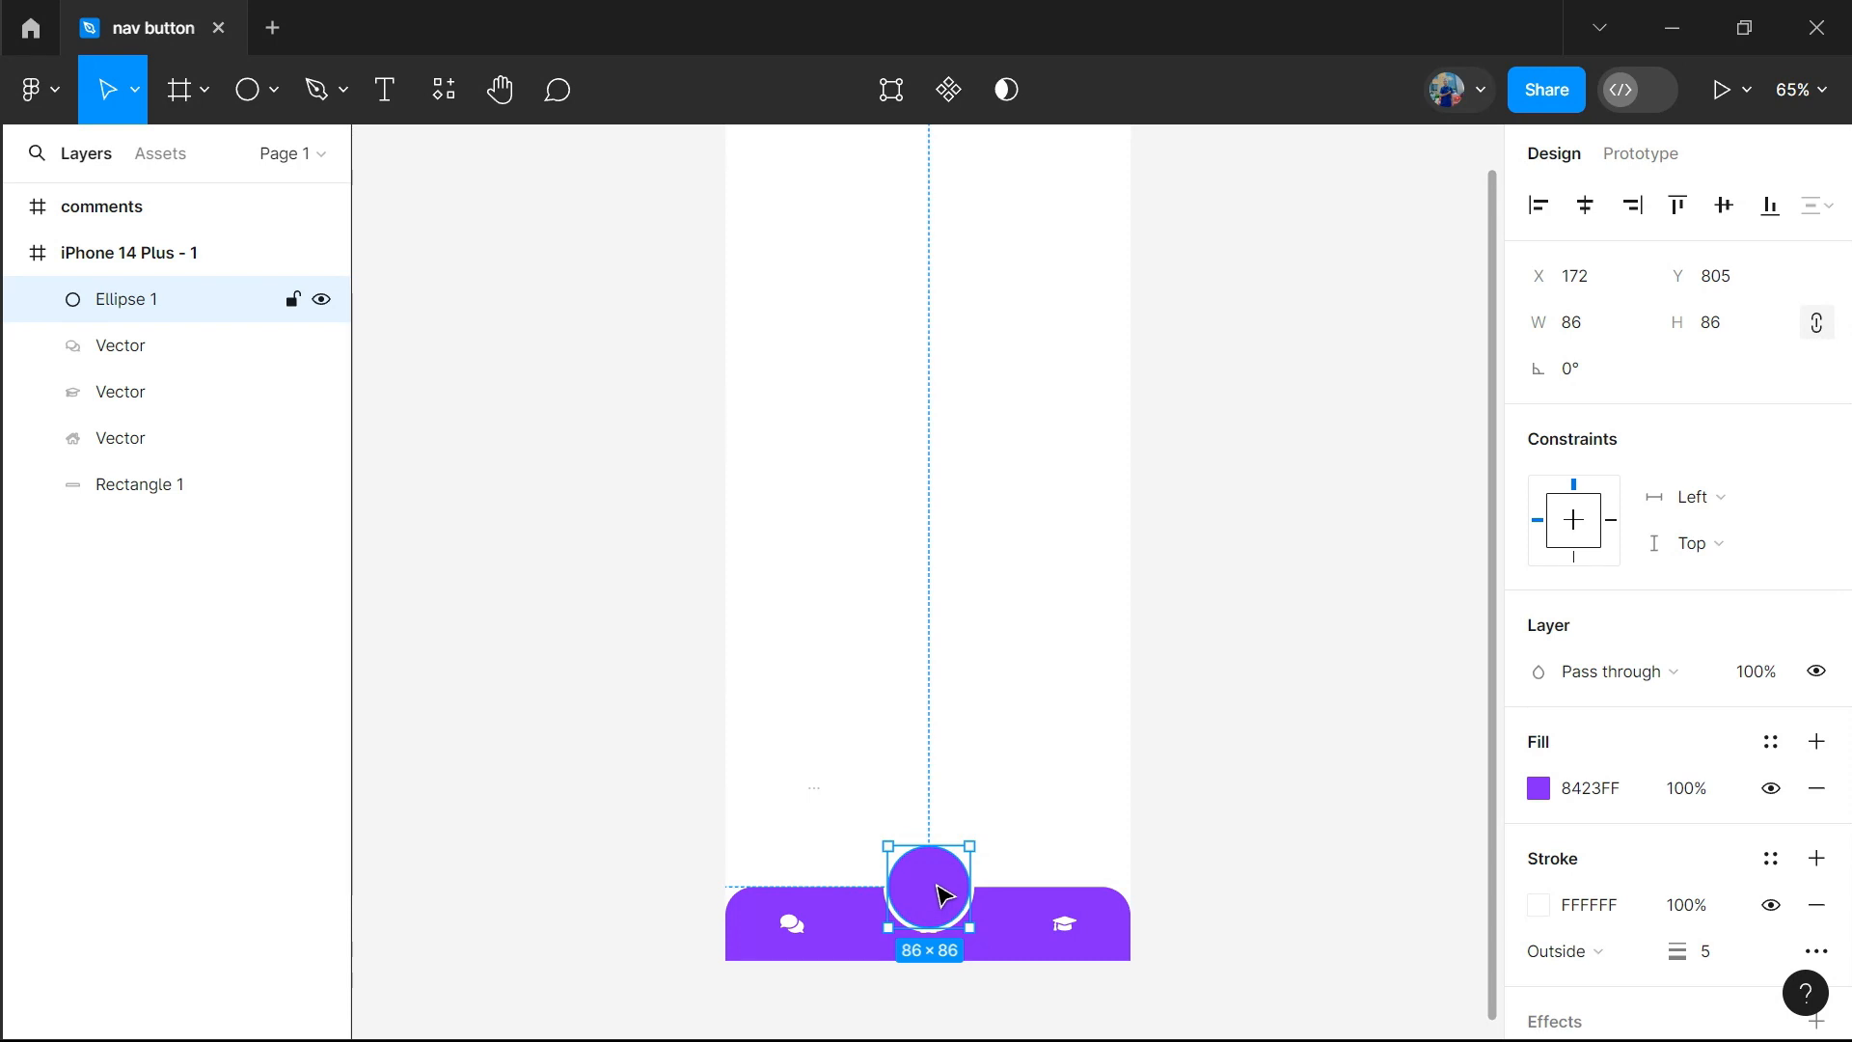
{"action": "right_click", "coordinate": [936, 885]}
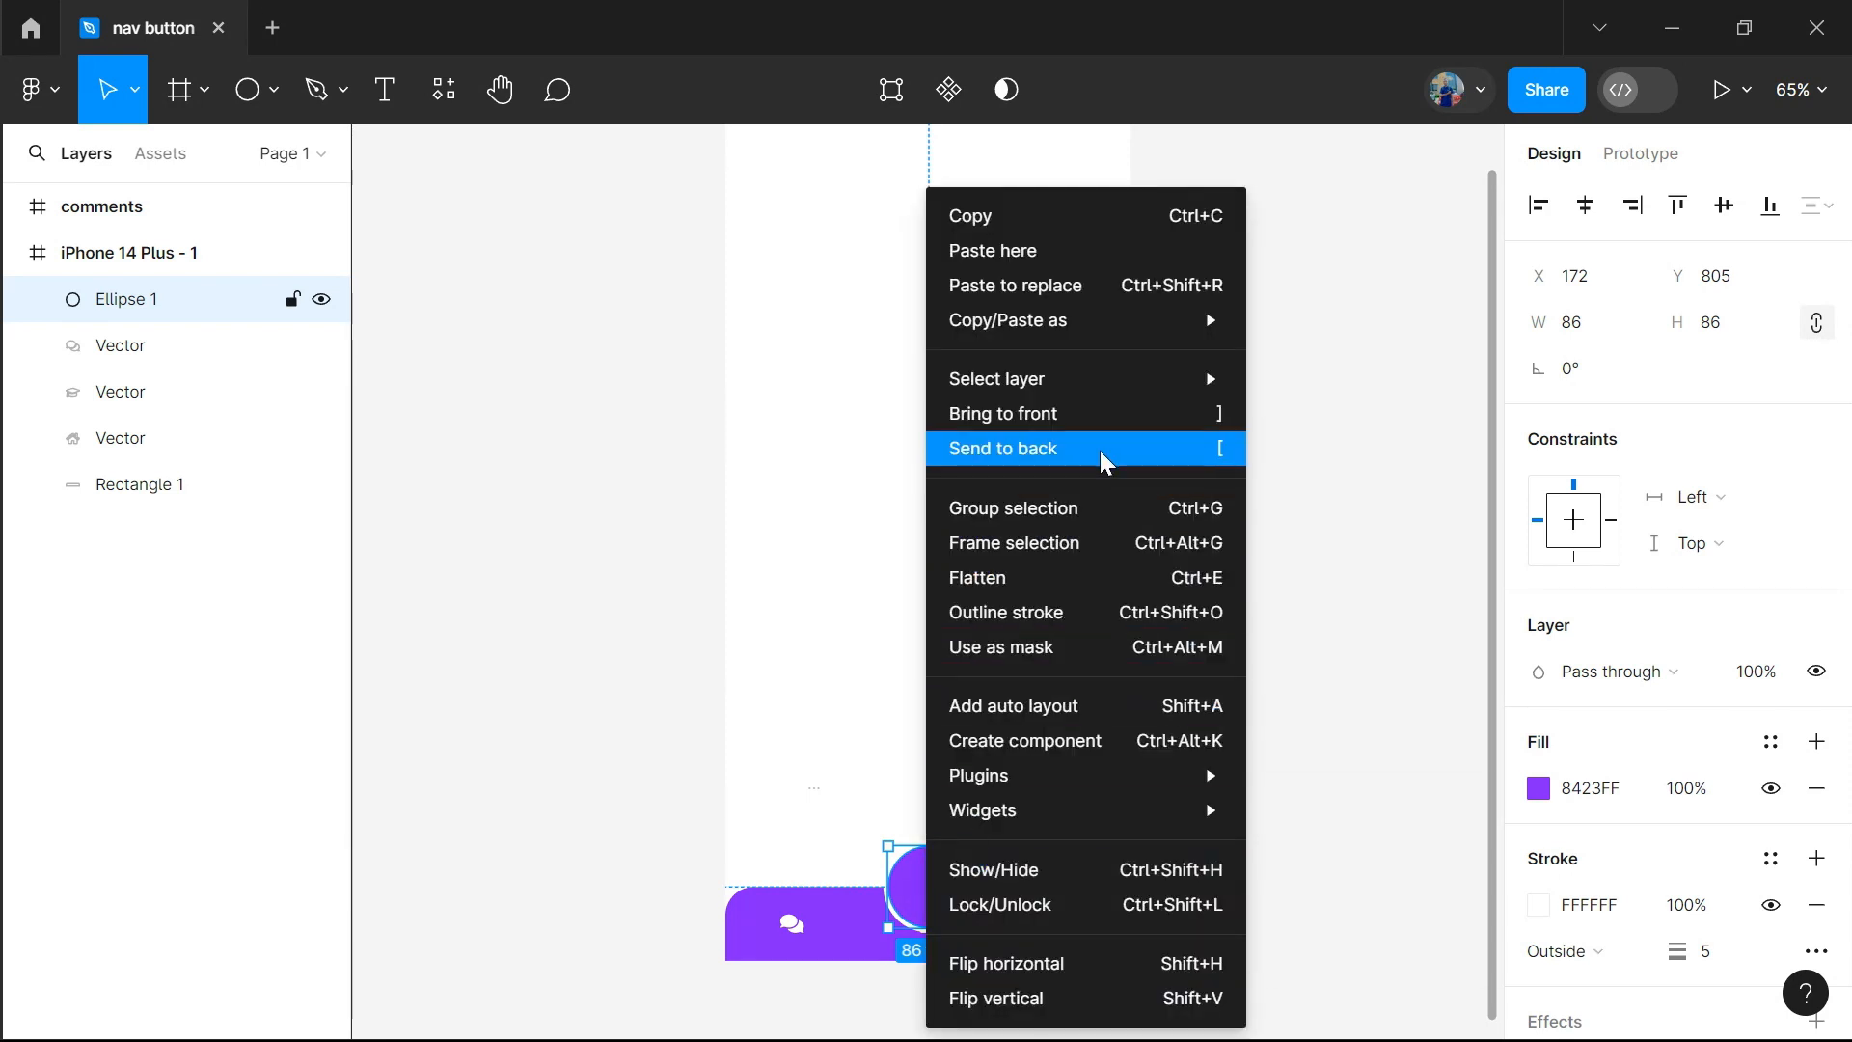
{"action": "left_click", "coordinate": [1100, 450]}
{"action": "right_click", "coordinate": [942, 883]}
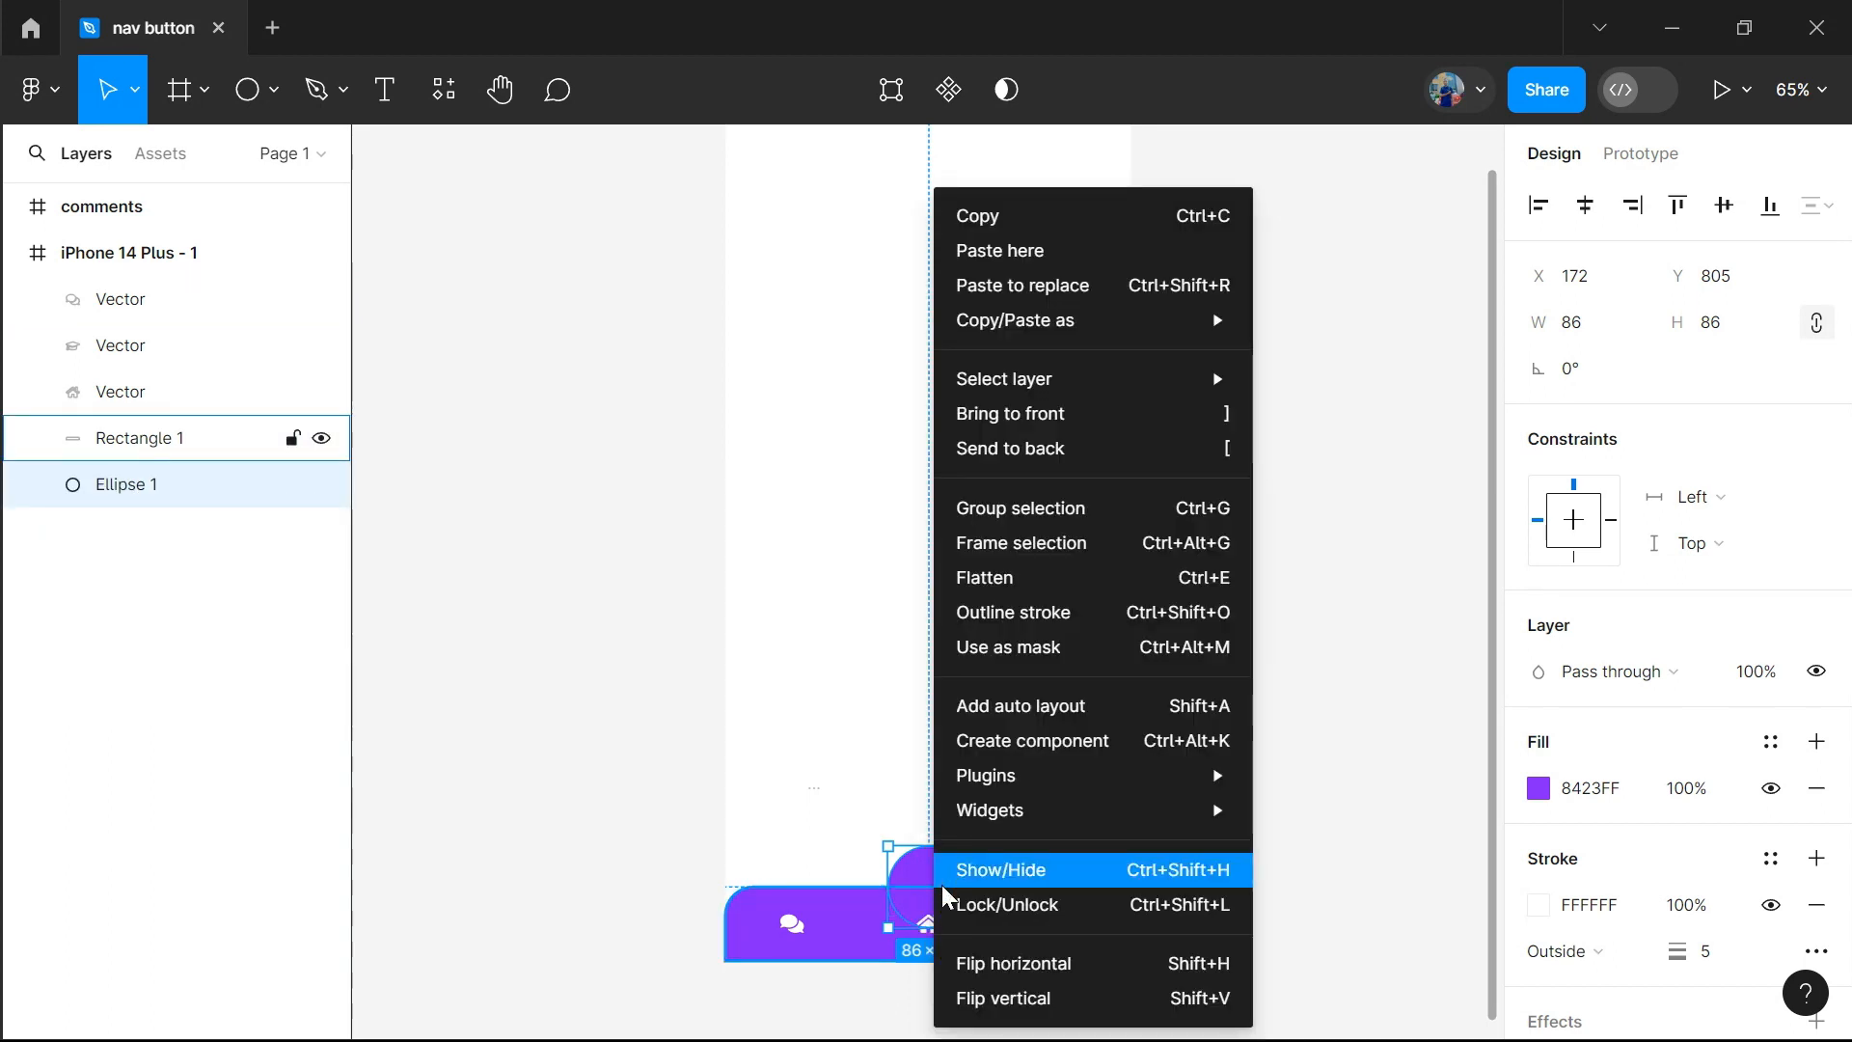
{"action": "left_click", "coordinate": [920, 866]}
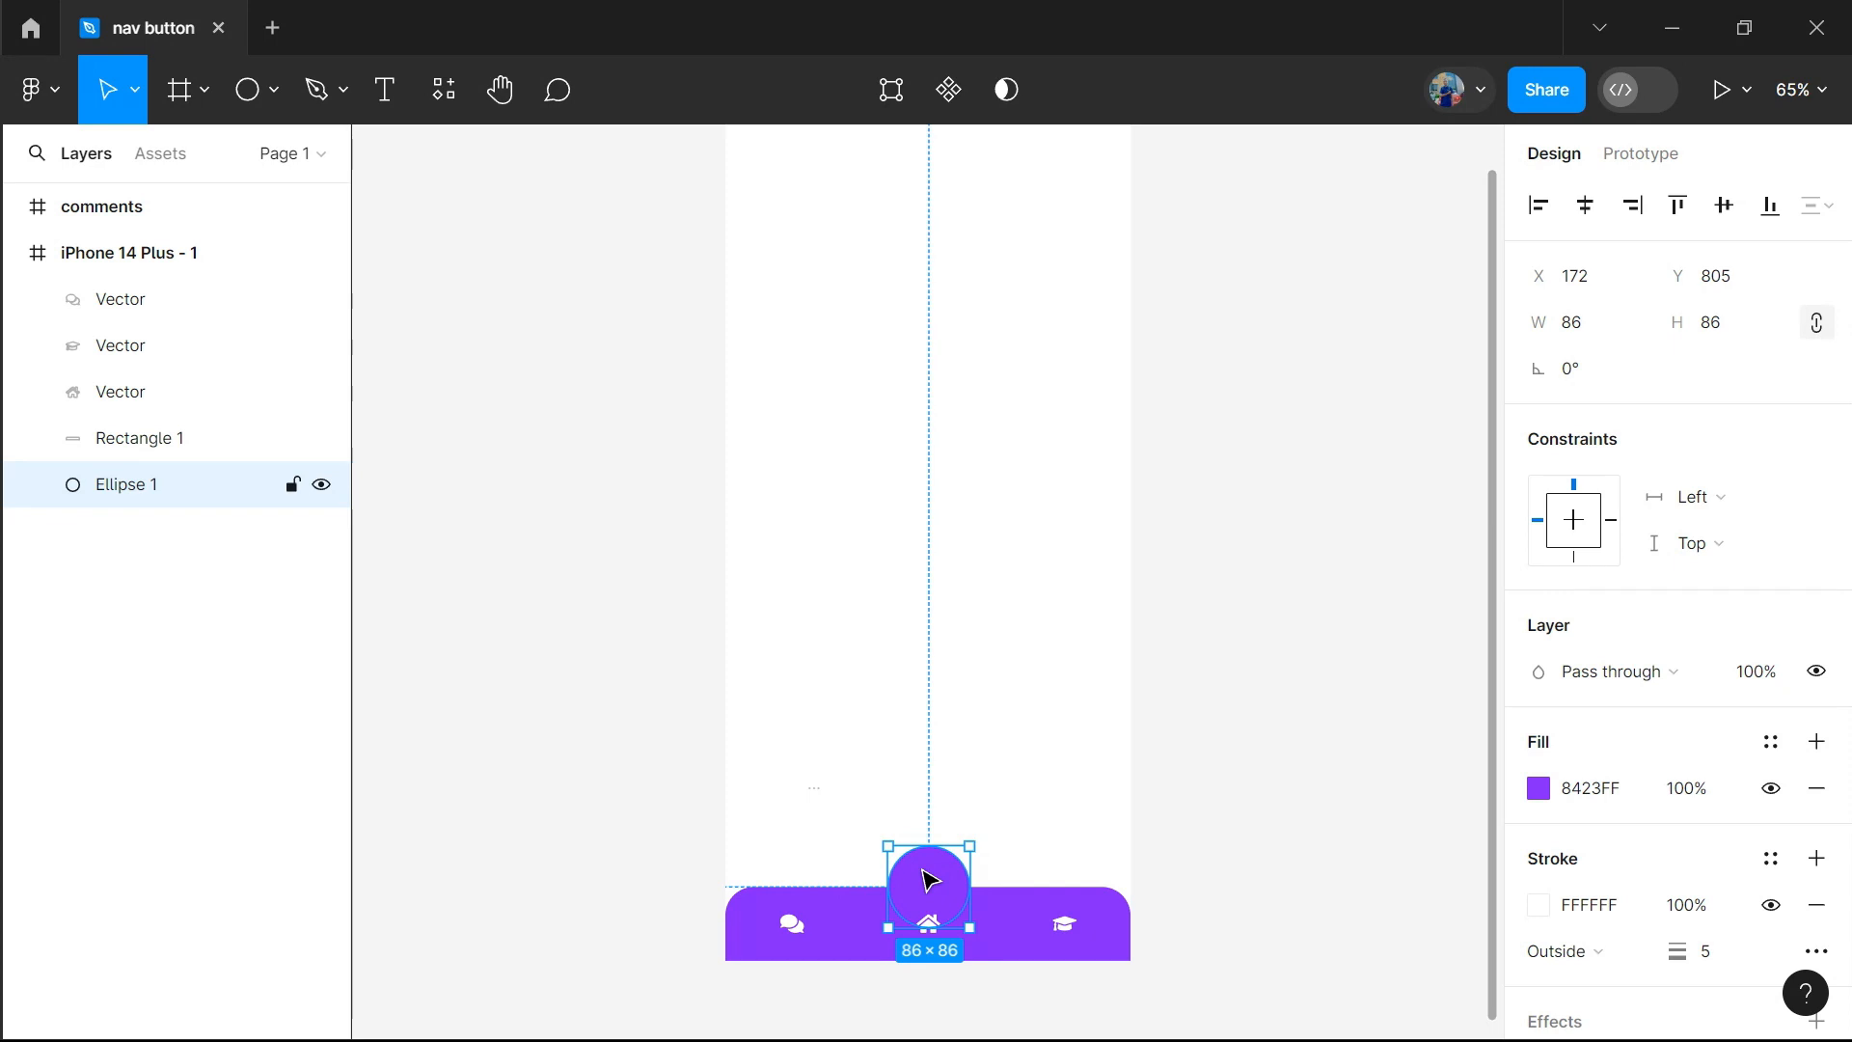
{"action": "key", "text": "ctrl+Tab"}
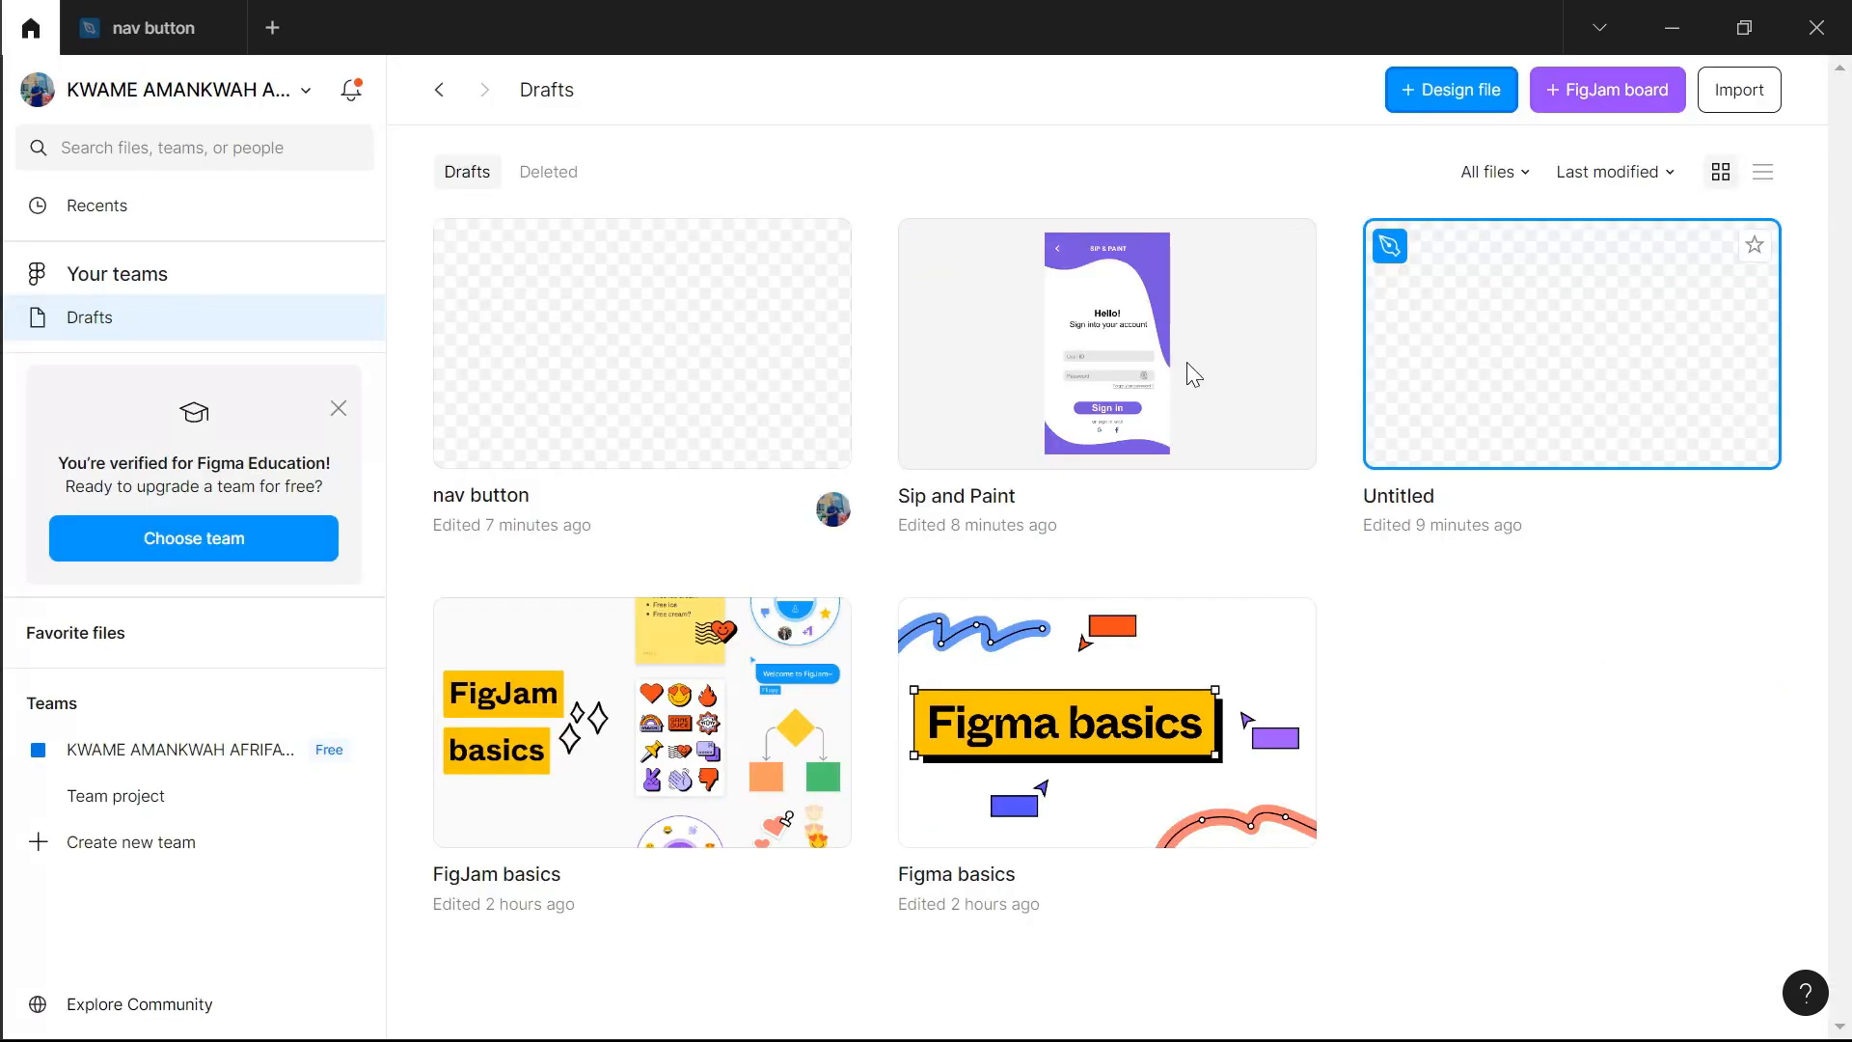
{"action": "double_click", "coordinate": [686, 386]}
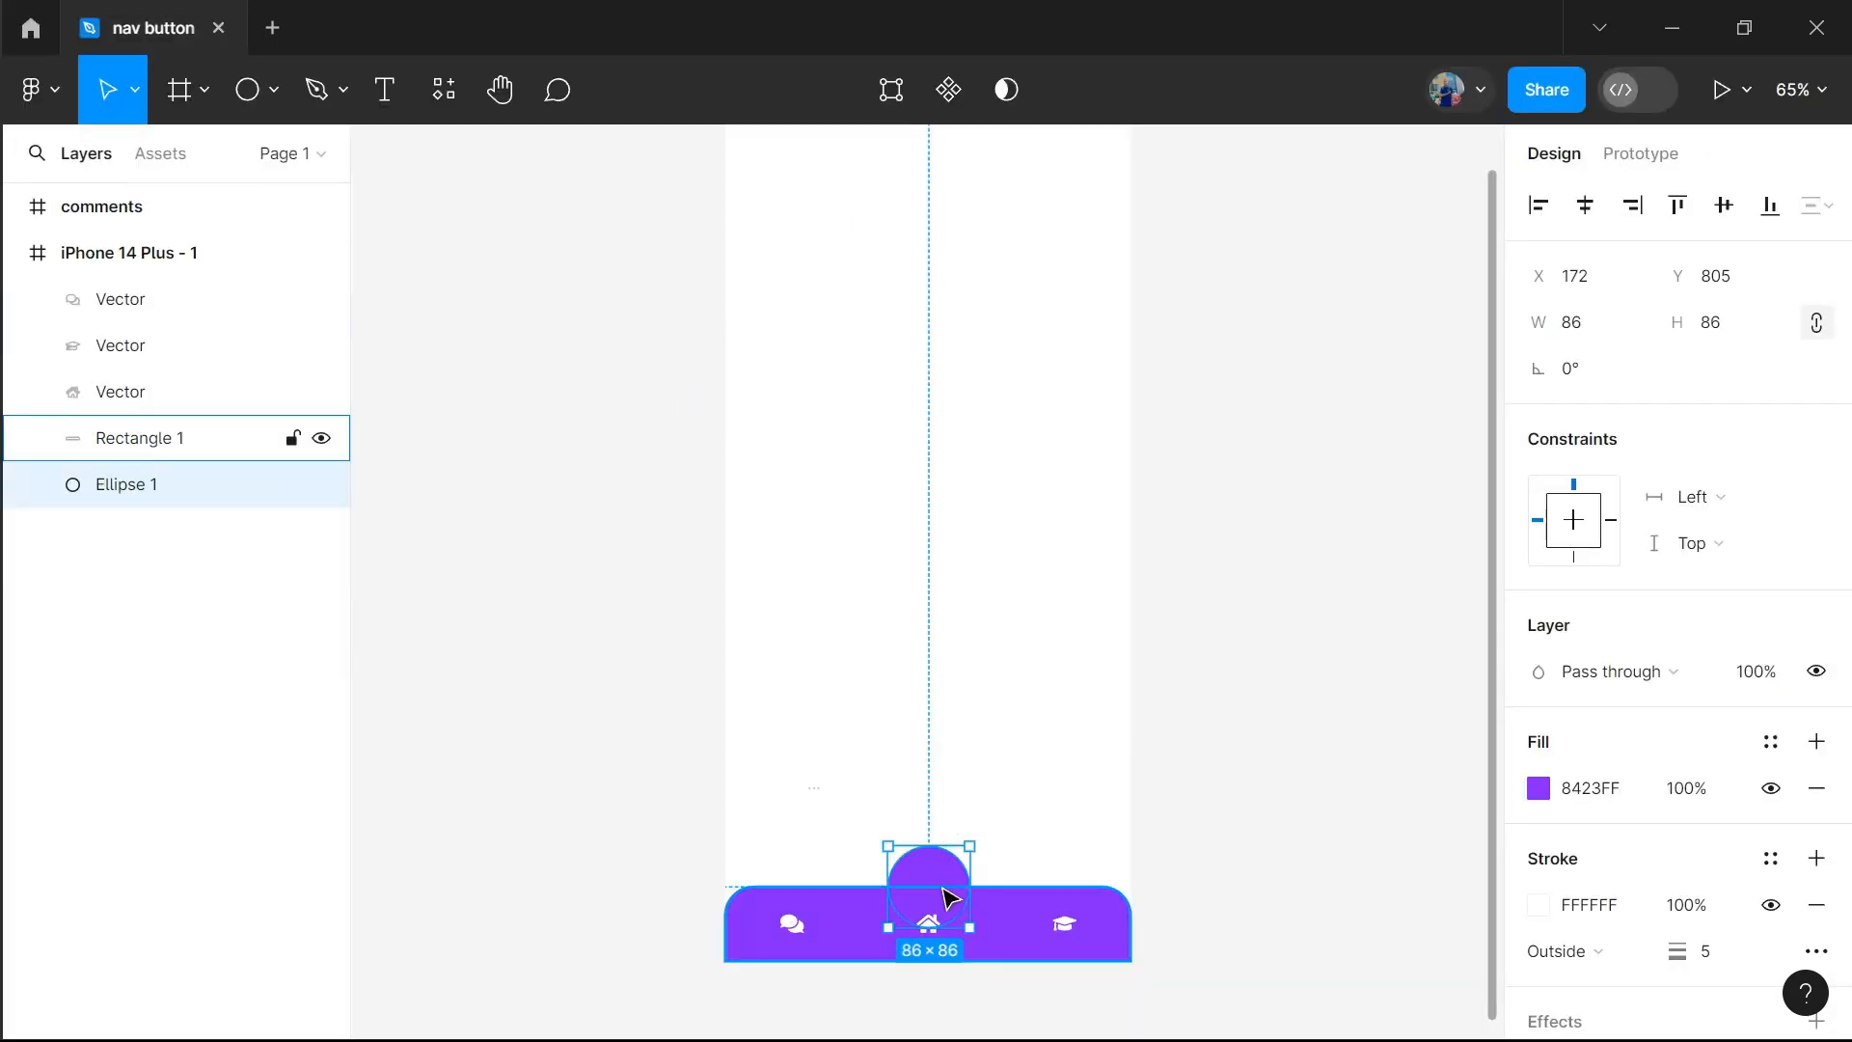
{"action": "left_click", "coordinate": [950, 899]}
{"action": "left_click", "coordinate": [955, 872]}
{"action": "right_click", "coordinate": [947, 873]}
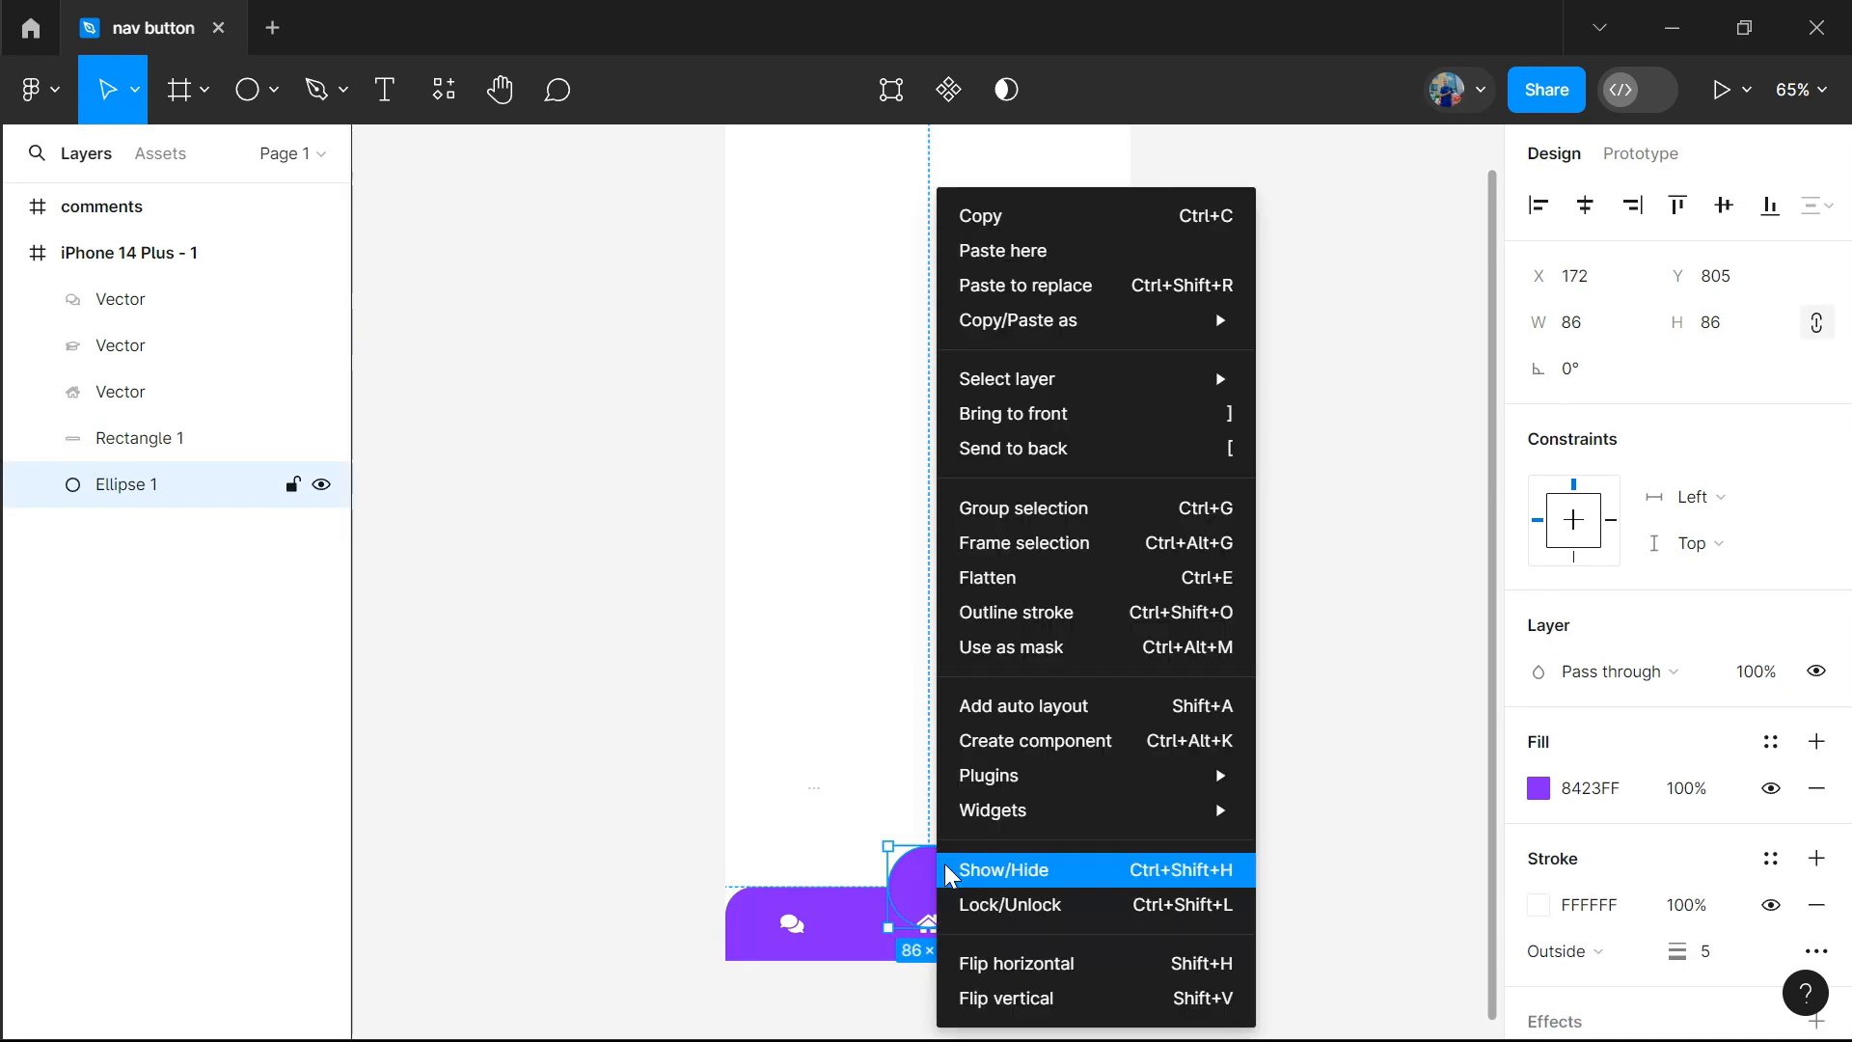
{"action": "mouse_move", "coordinate": [1238, 389]}
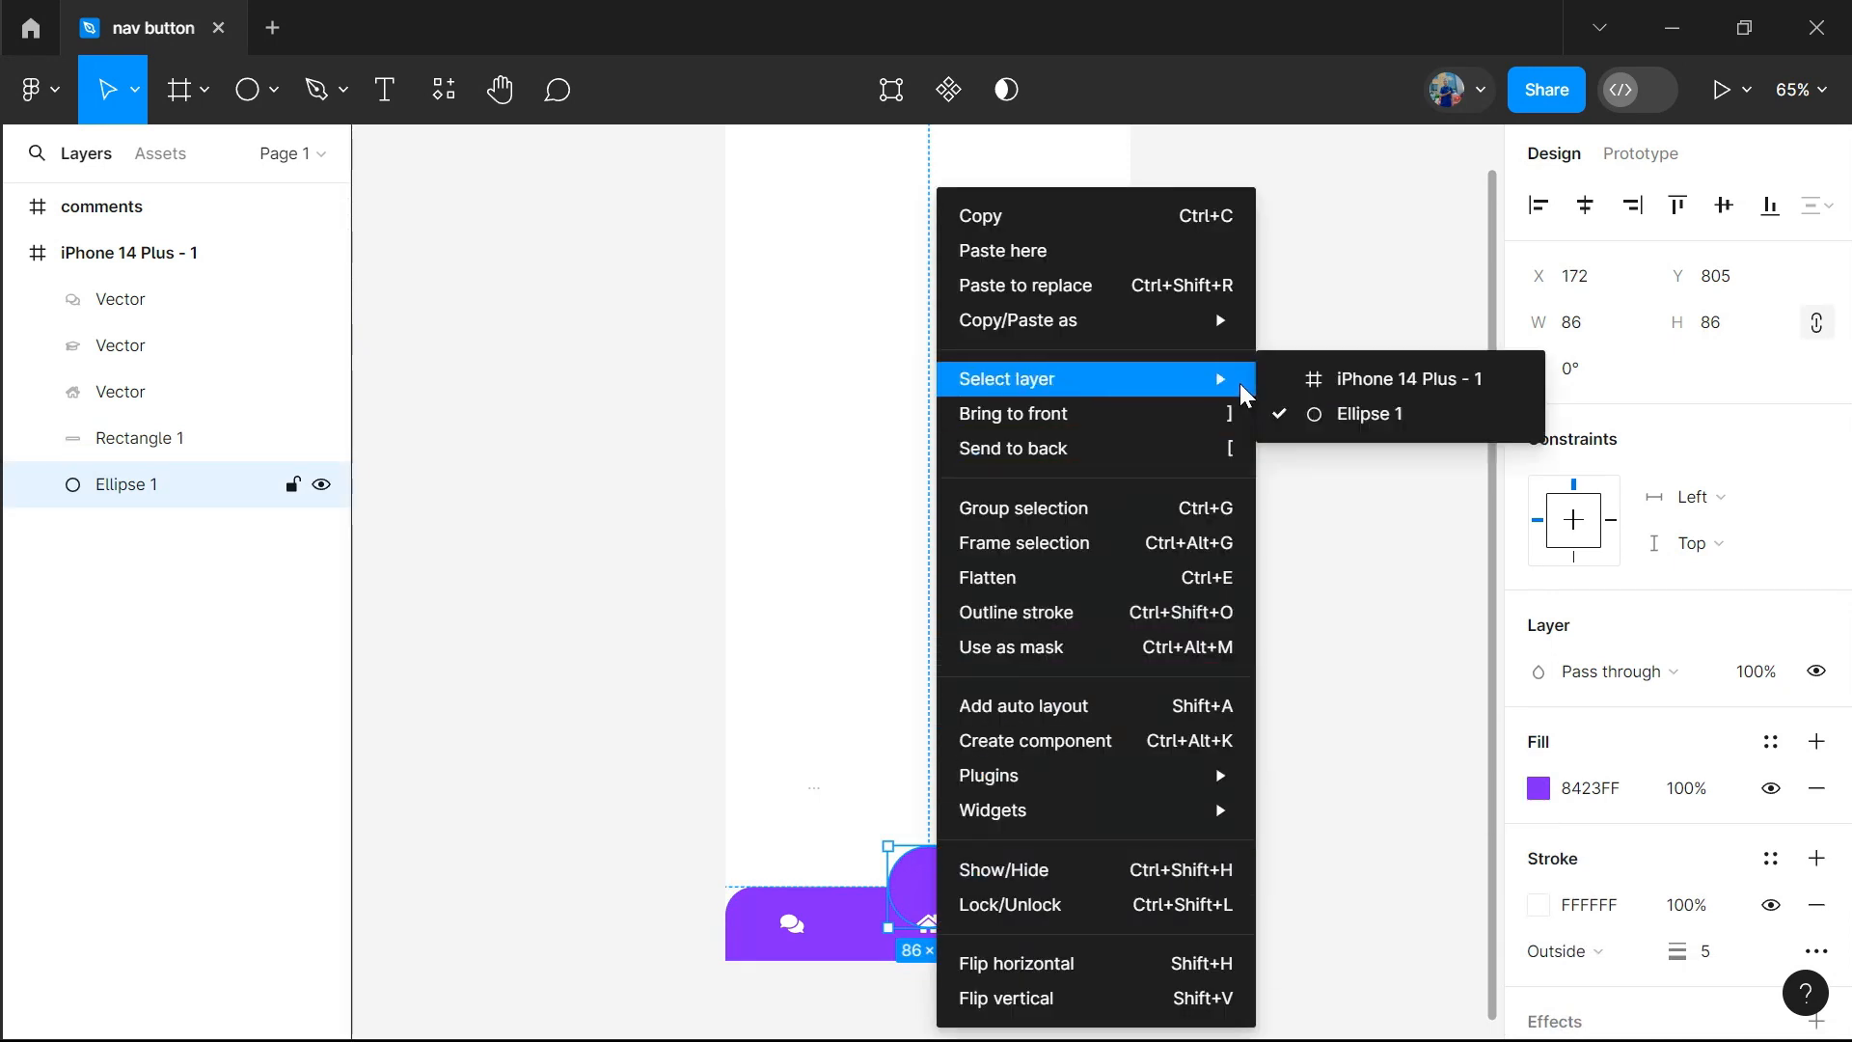
{"action": "left_click", "coordinate": [404, 419]}
Reorder the circle's layer so it sits directly above the bar rectangle and below the icons
{"action": "left_click_drag", "start_coordinate": [122, 492], "coordinate": [140, 421]}
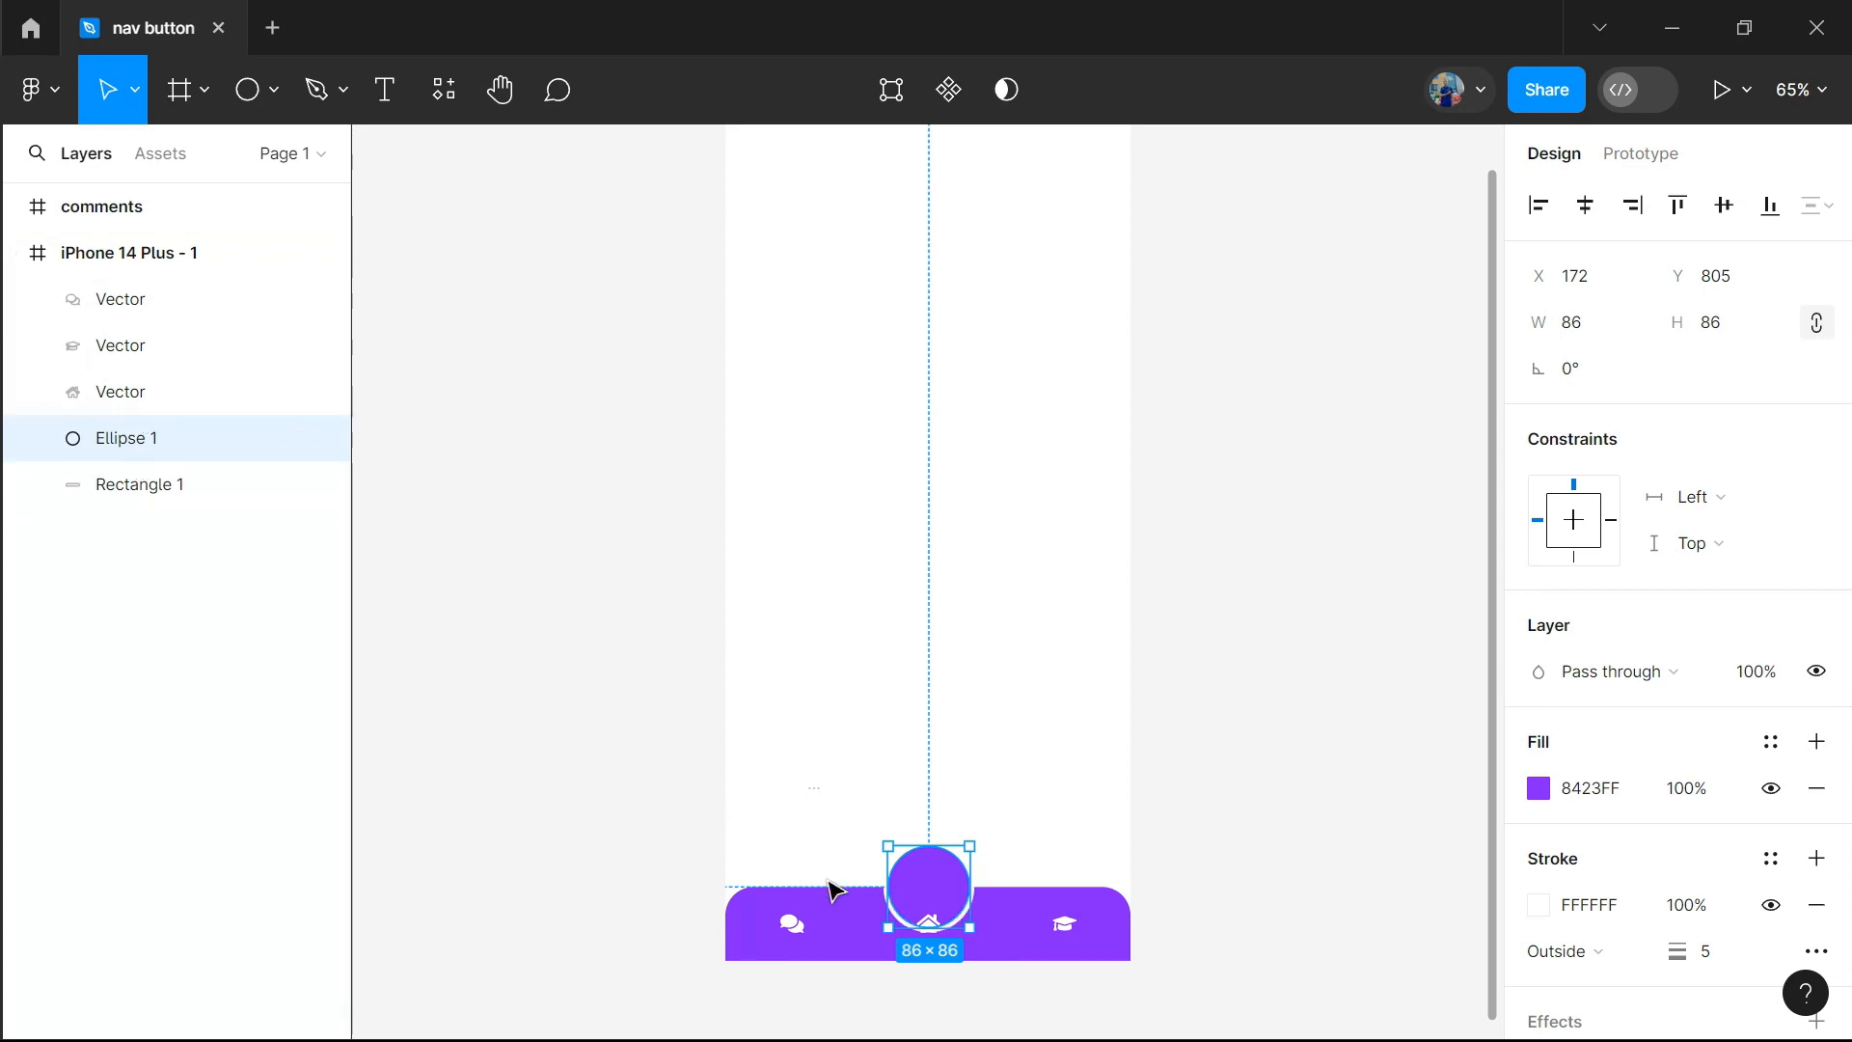
{"action": "left_click", "coordinate": [1217, 837]}
Enlarge the home, graduation-cap and comments icons together to a width of 34 and set their horizontal spacing to 105
{"action": "left_click", "coordinate": [930, 924]}
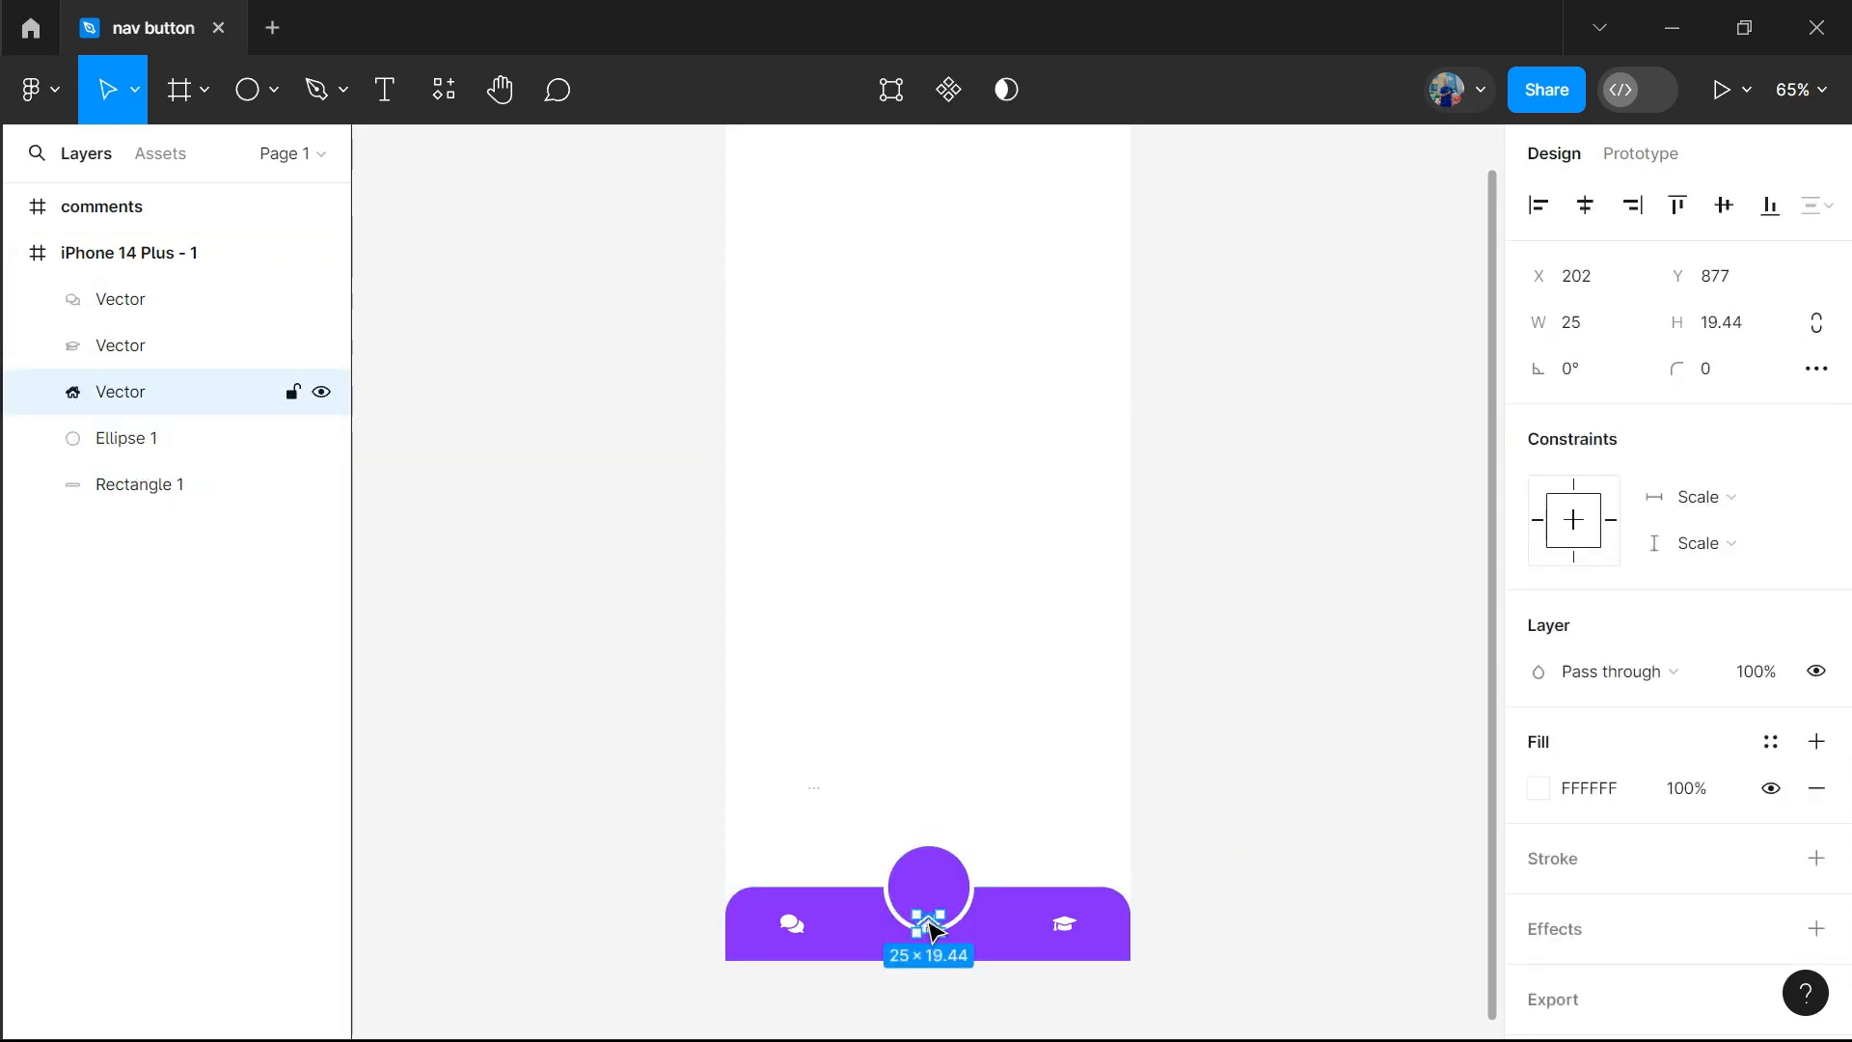
{"action": "left_click", "coordinate": [1063, 926], "text": "shift"}
{"action": "left_click", "coordinate": [796, 924], "text": "shift"}
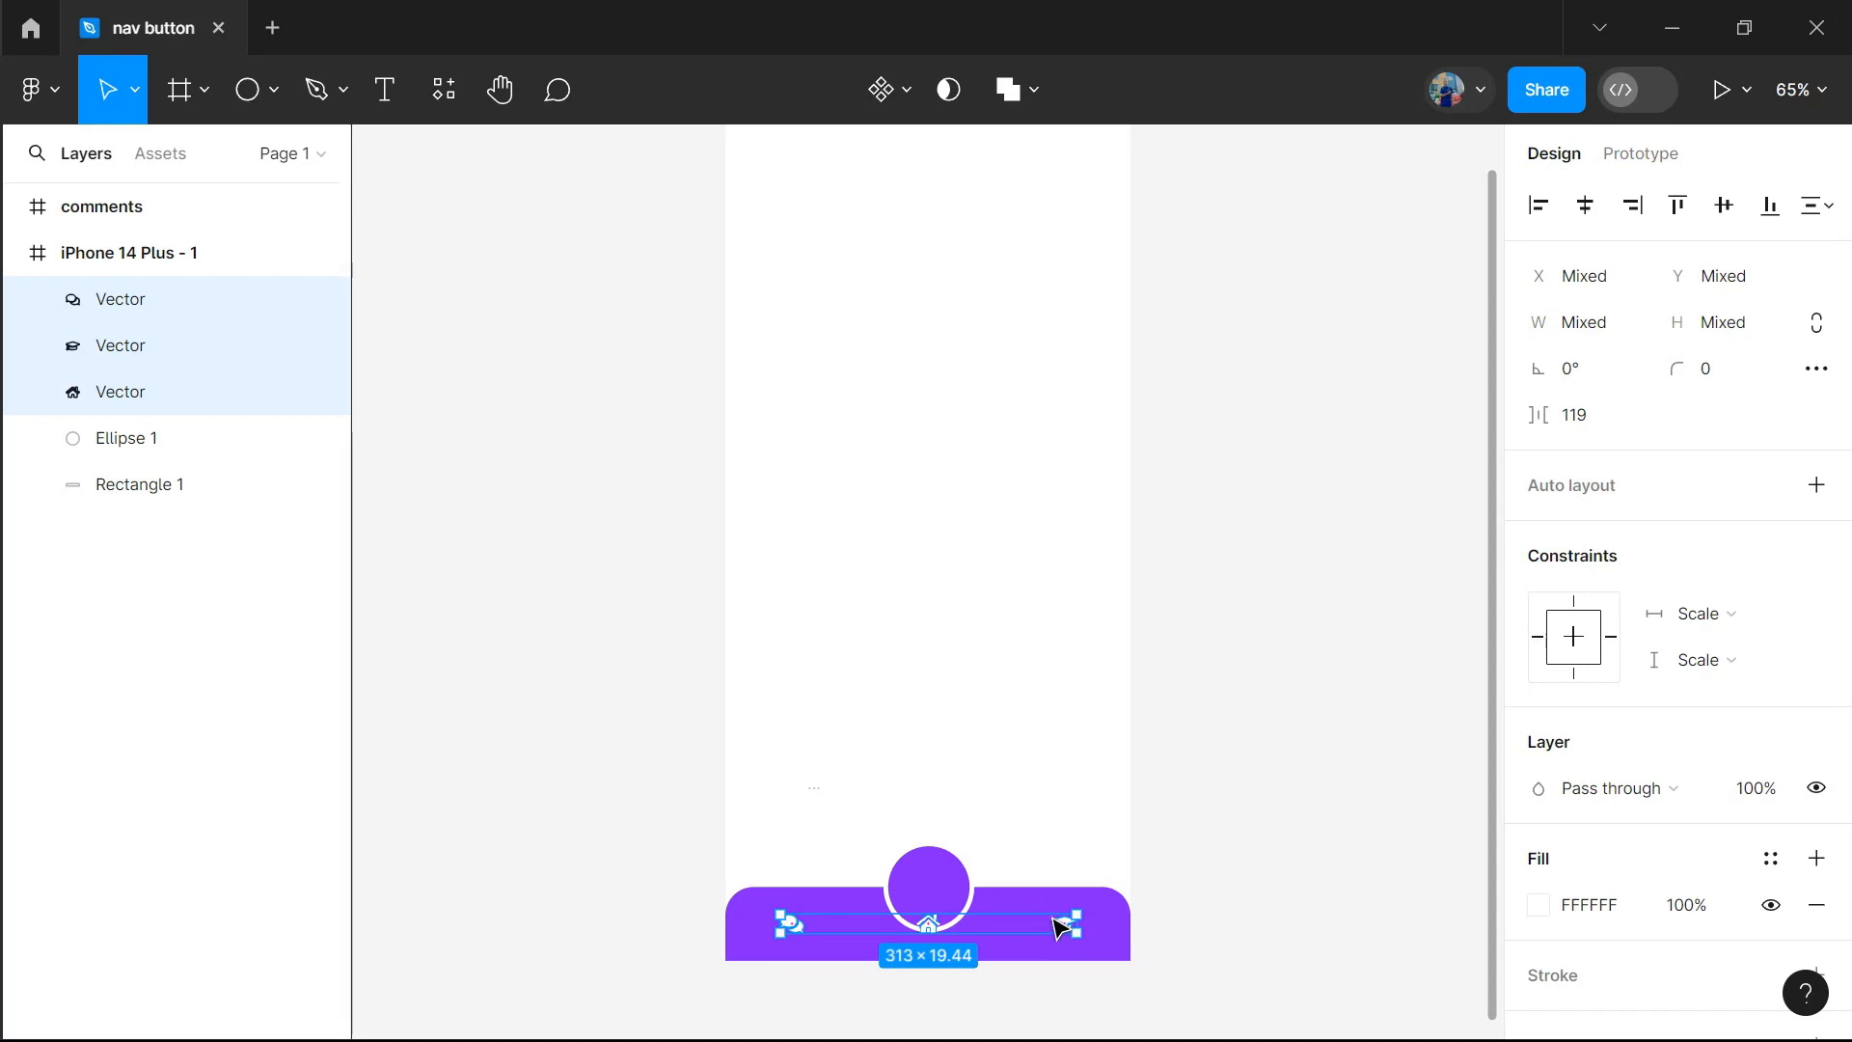
{"action": "left_click_drag", "start_coordinate": [1083, 910], "coordinate": [1184, 906]}
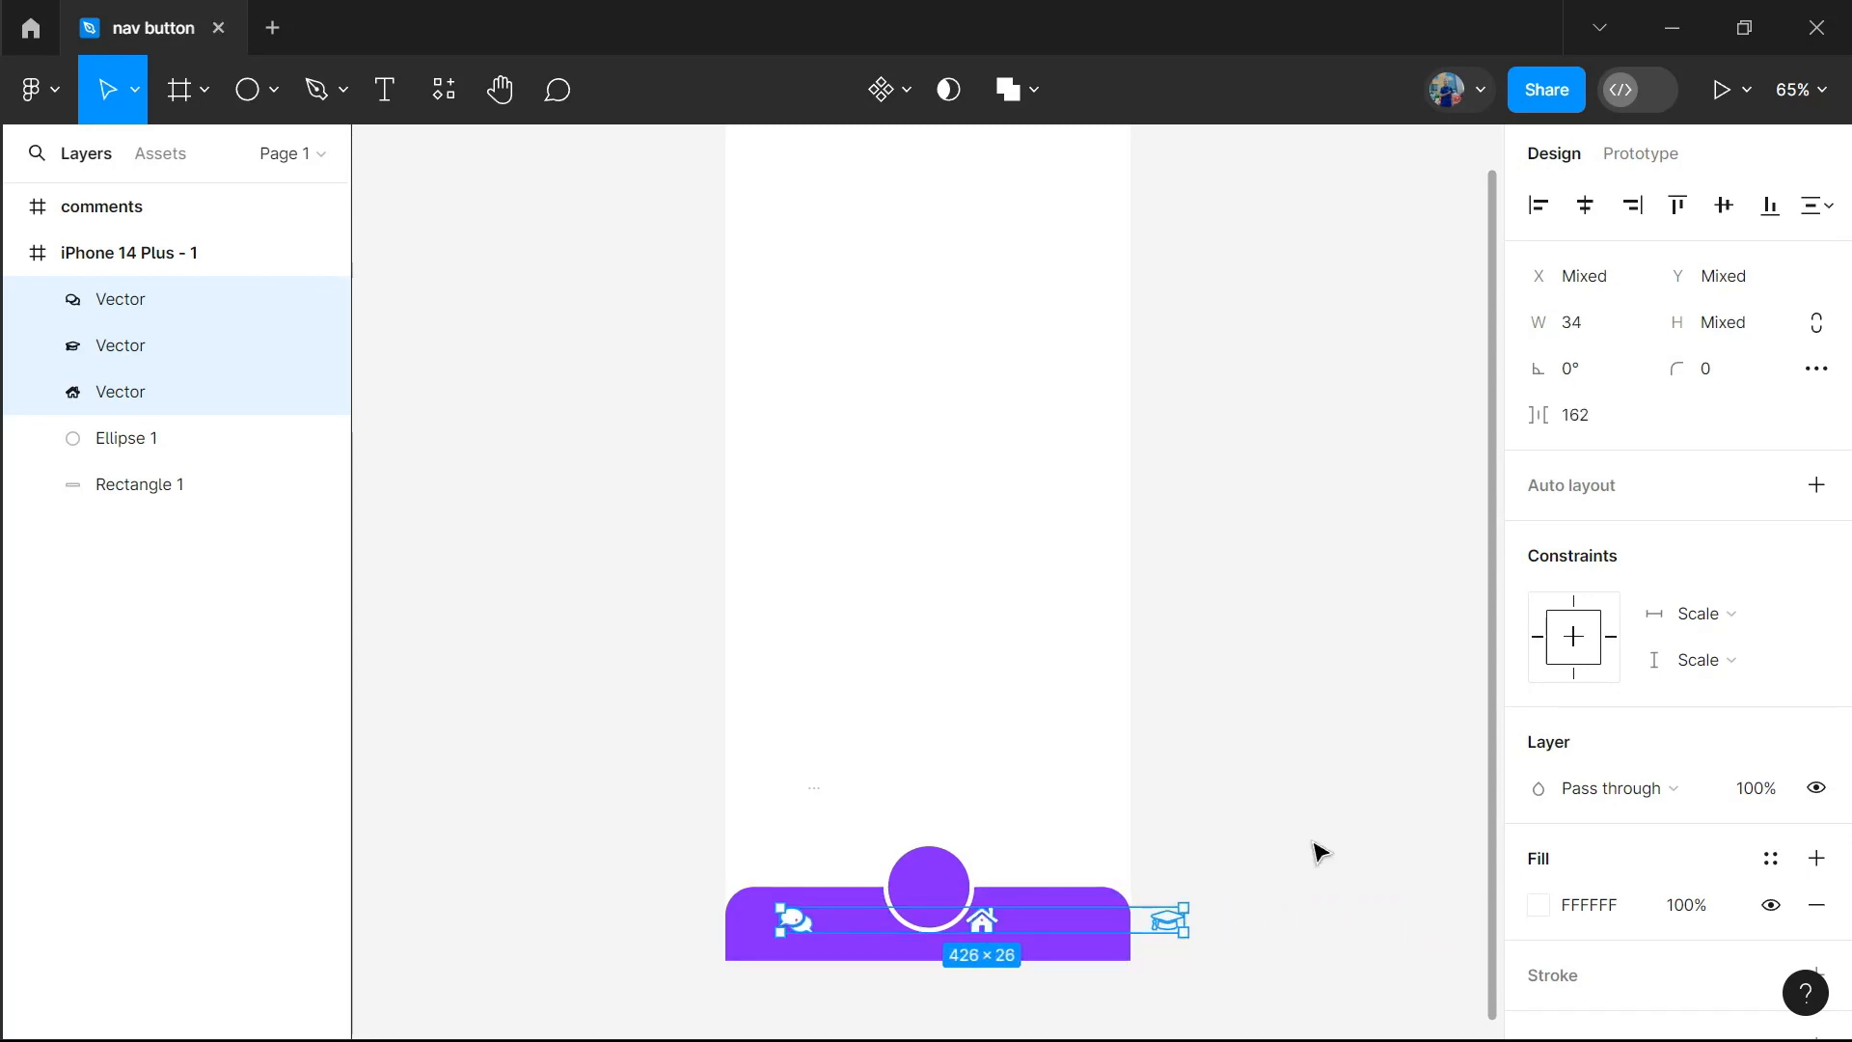
{"action": "left_click_drag", "start_coordinate": [1553, 414], "coordinate": [1391, 449]}
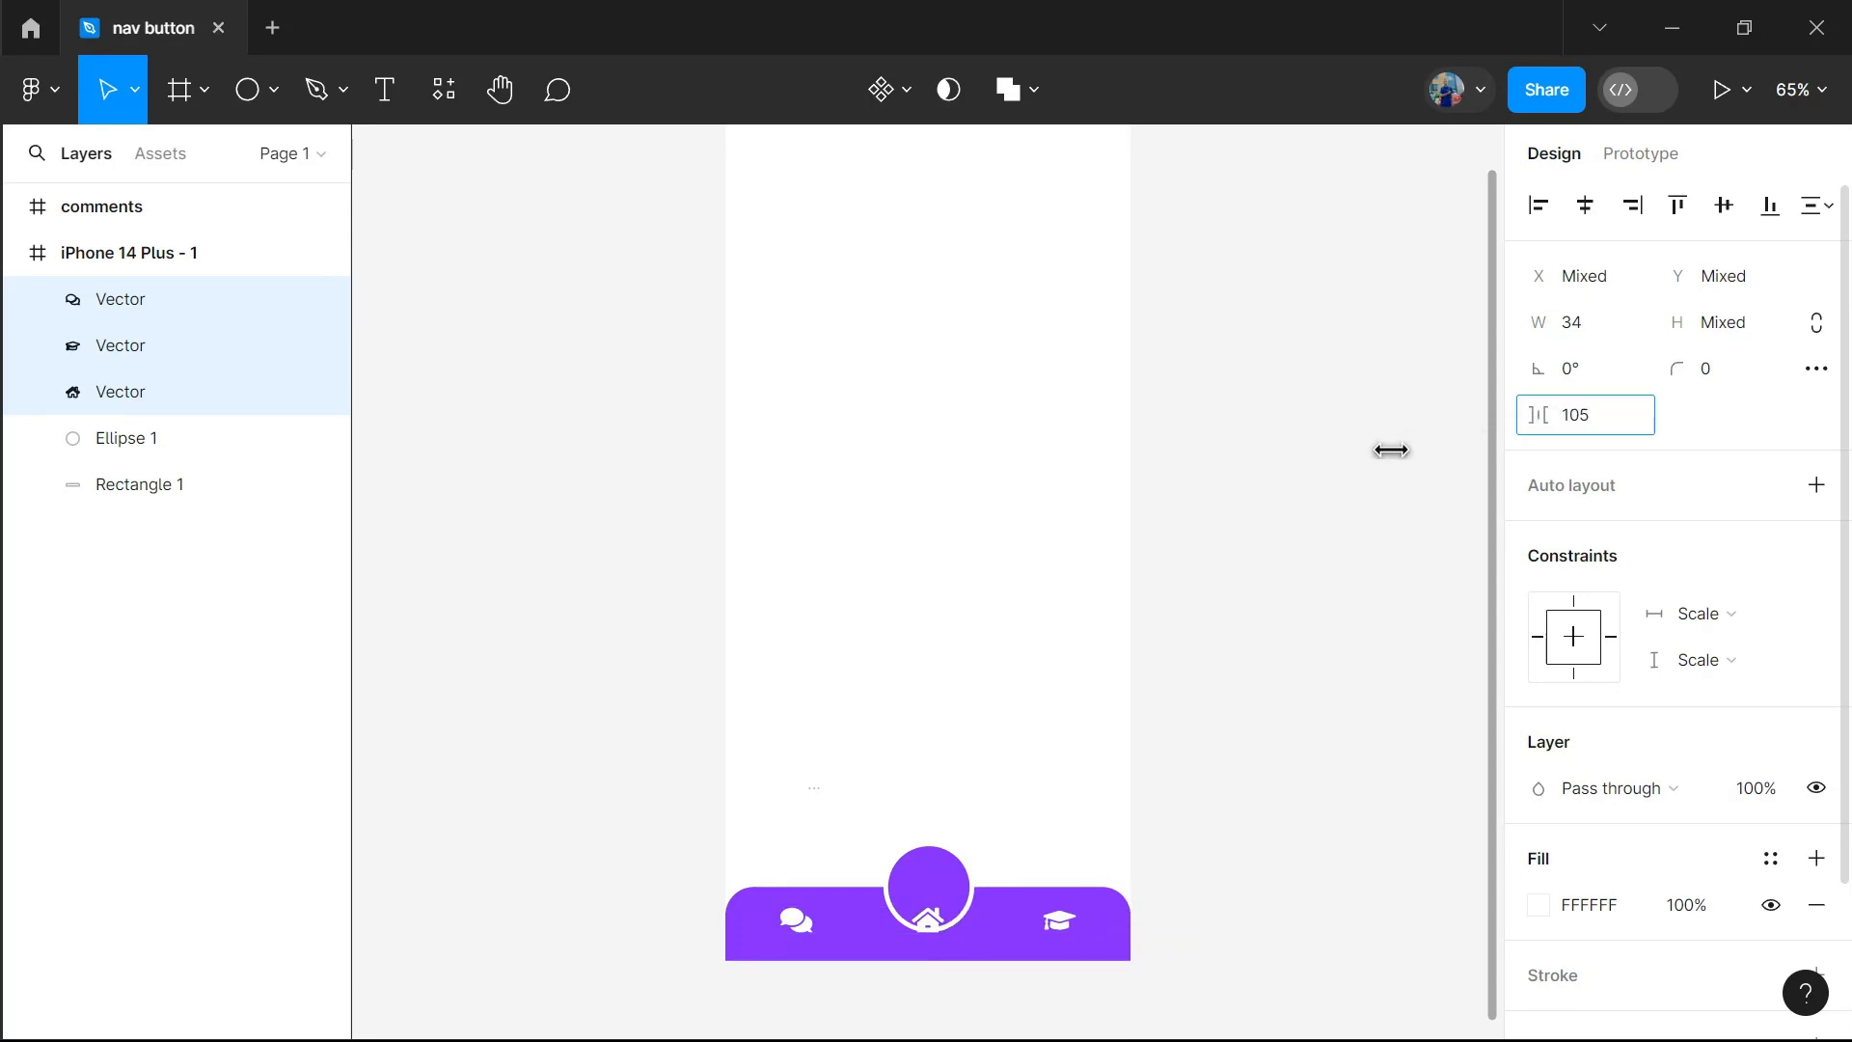
{"action": "left_click", "coordinate": [1062, 778]}
Move the home icon up to the centre of the purple circle, at X 198, Y 835
{"action": "left_click_drag", "start_coordinate": [931, 928], "coordinate": [935, 899]}
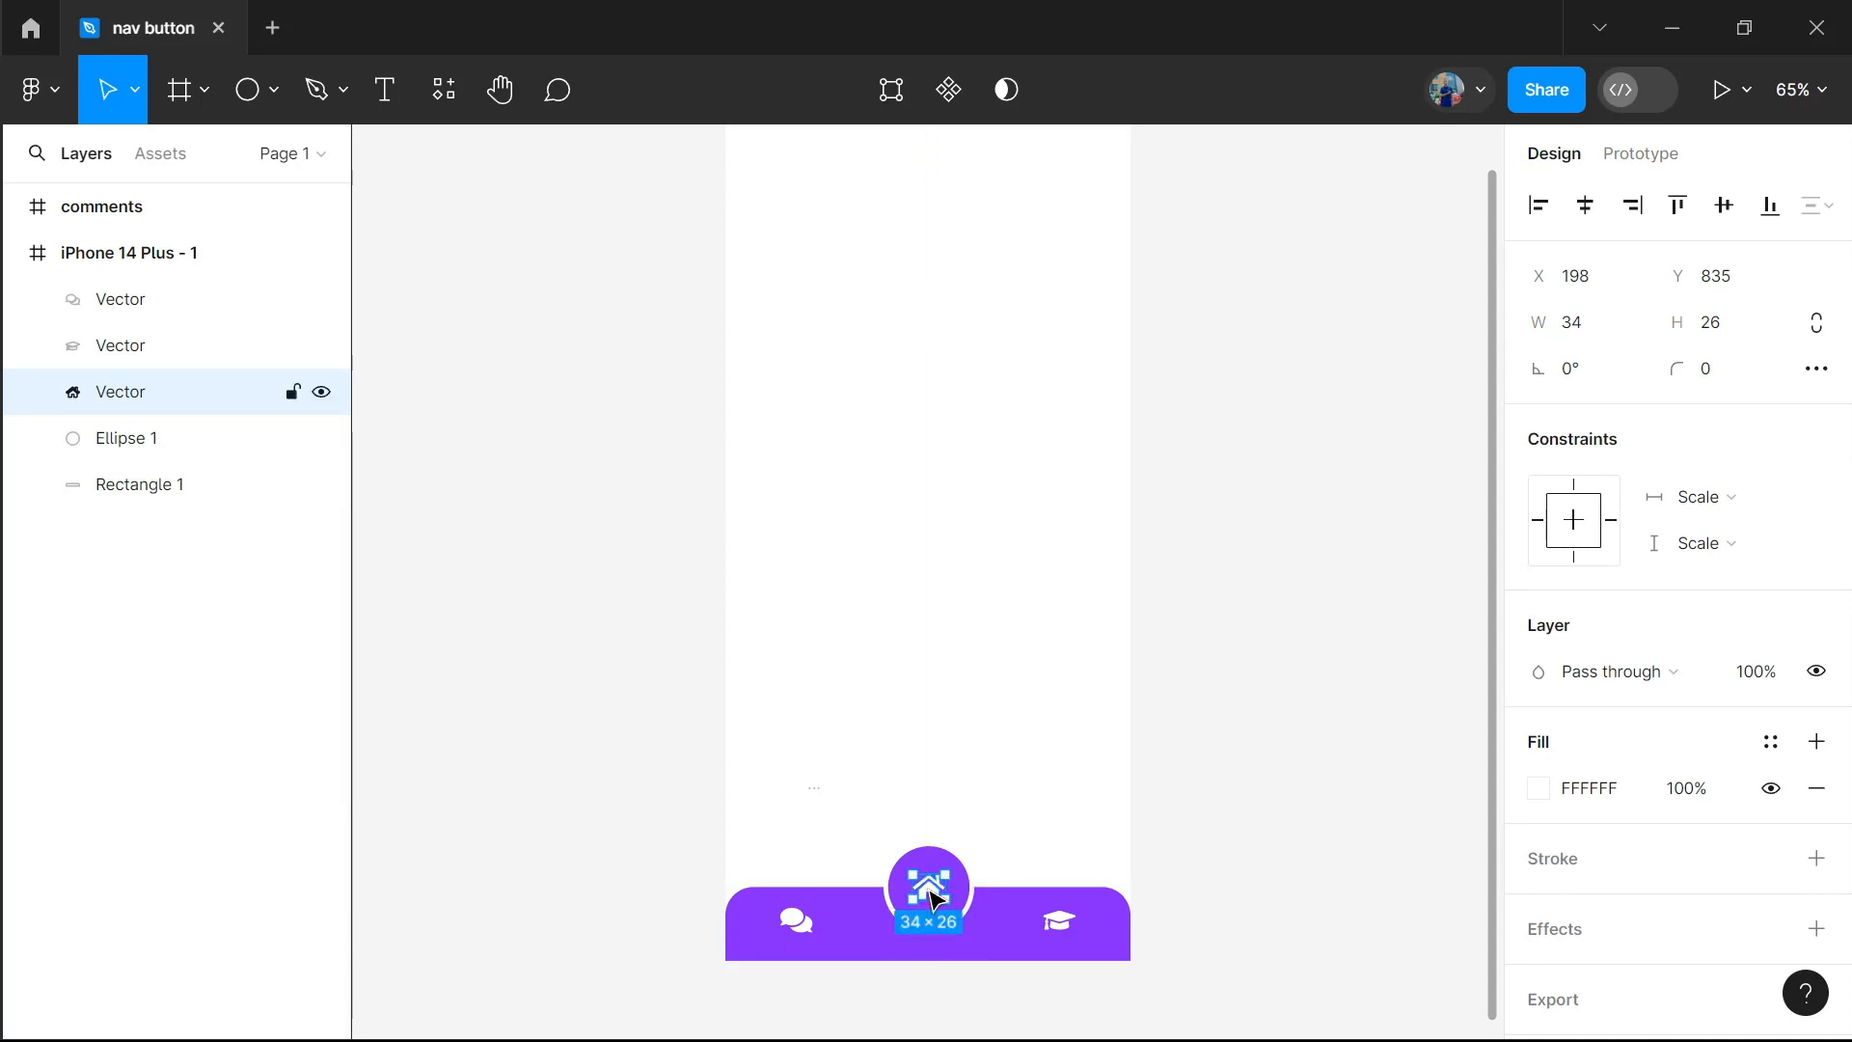
{"action": "left_click", "coordinate": [1209, 817]}
Convert the purple bar and the central circle into two separate components
{"action": "left_click", "coordinate": [1014, 949]}
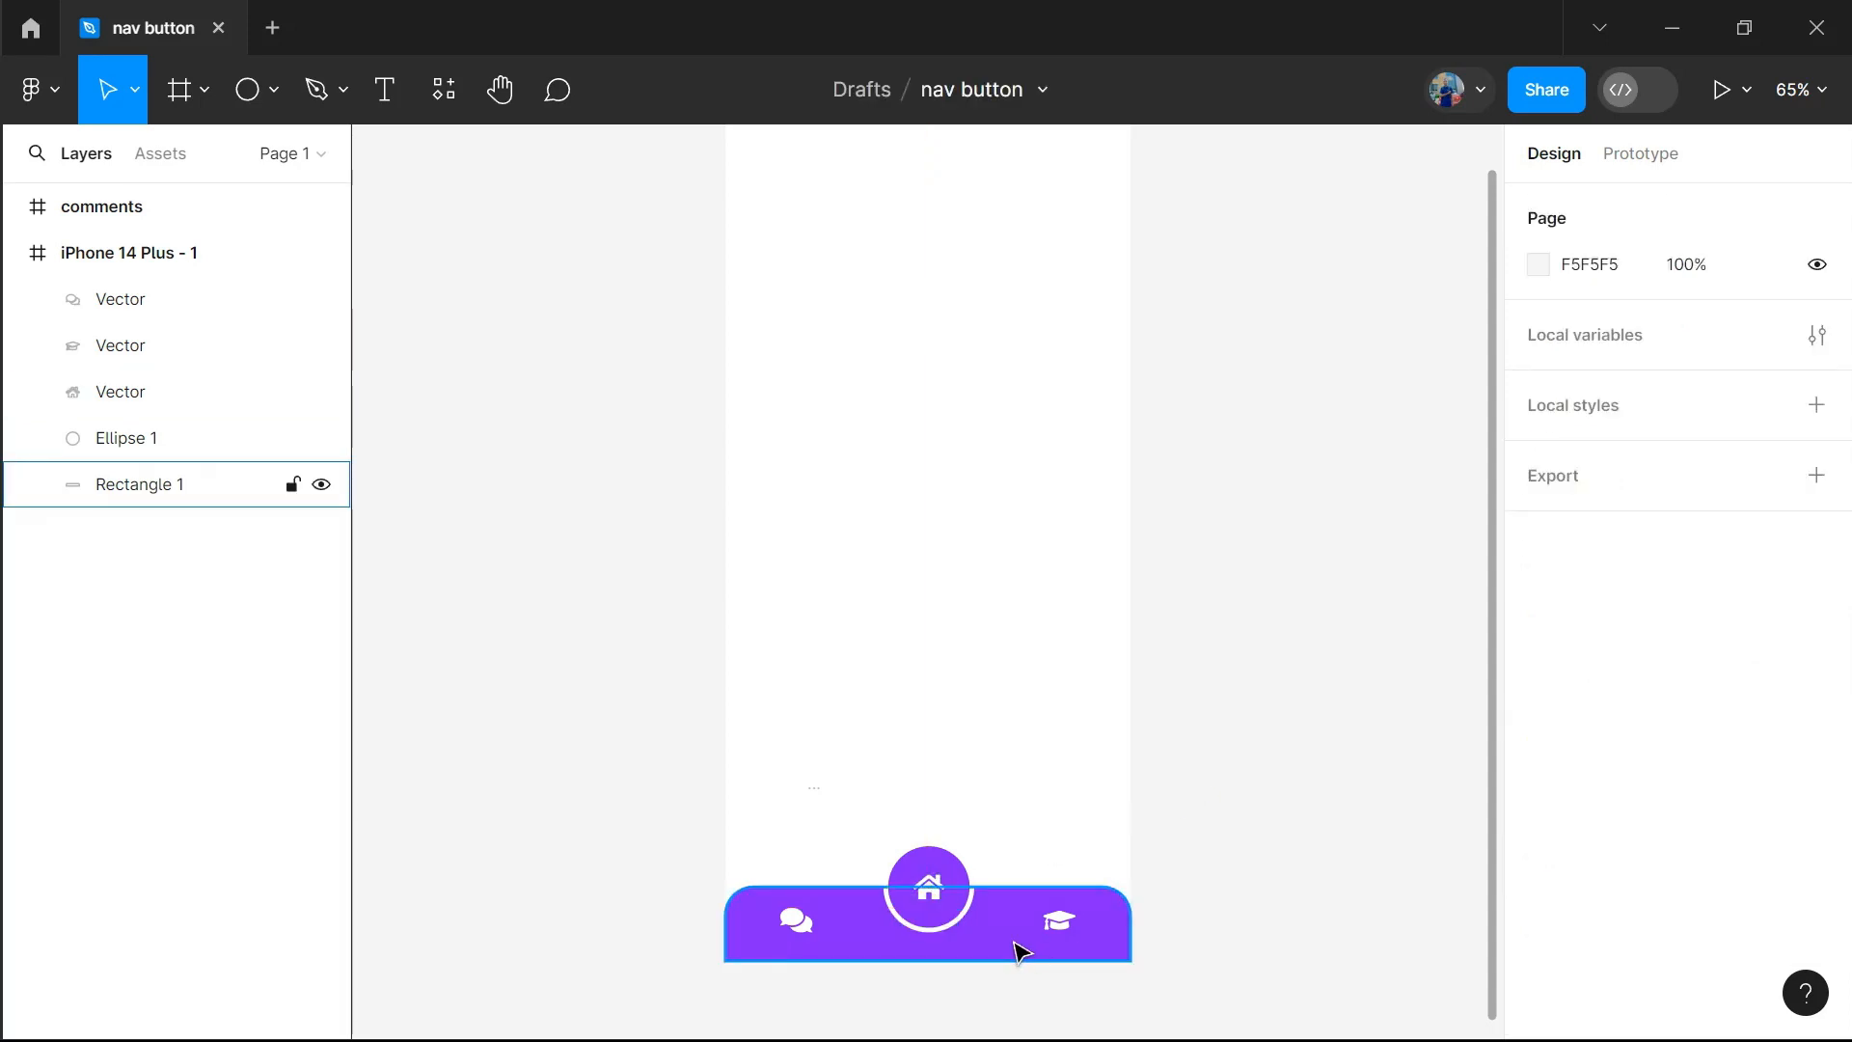
{"action": "right_click", "coordinate": [1015, 945]}
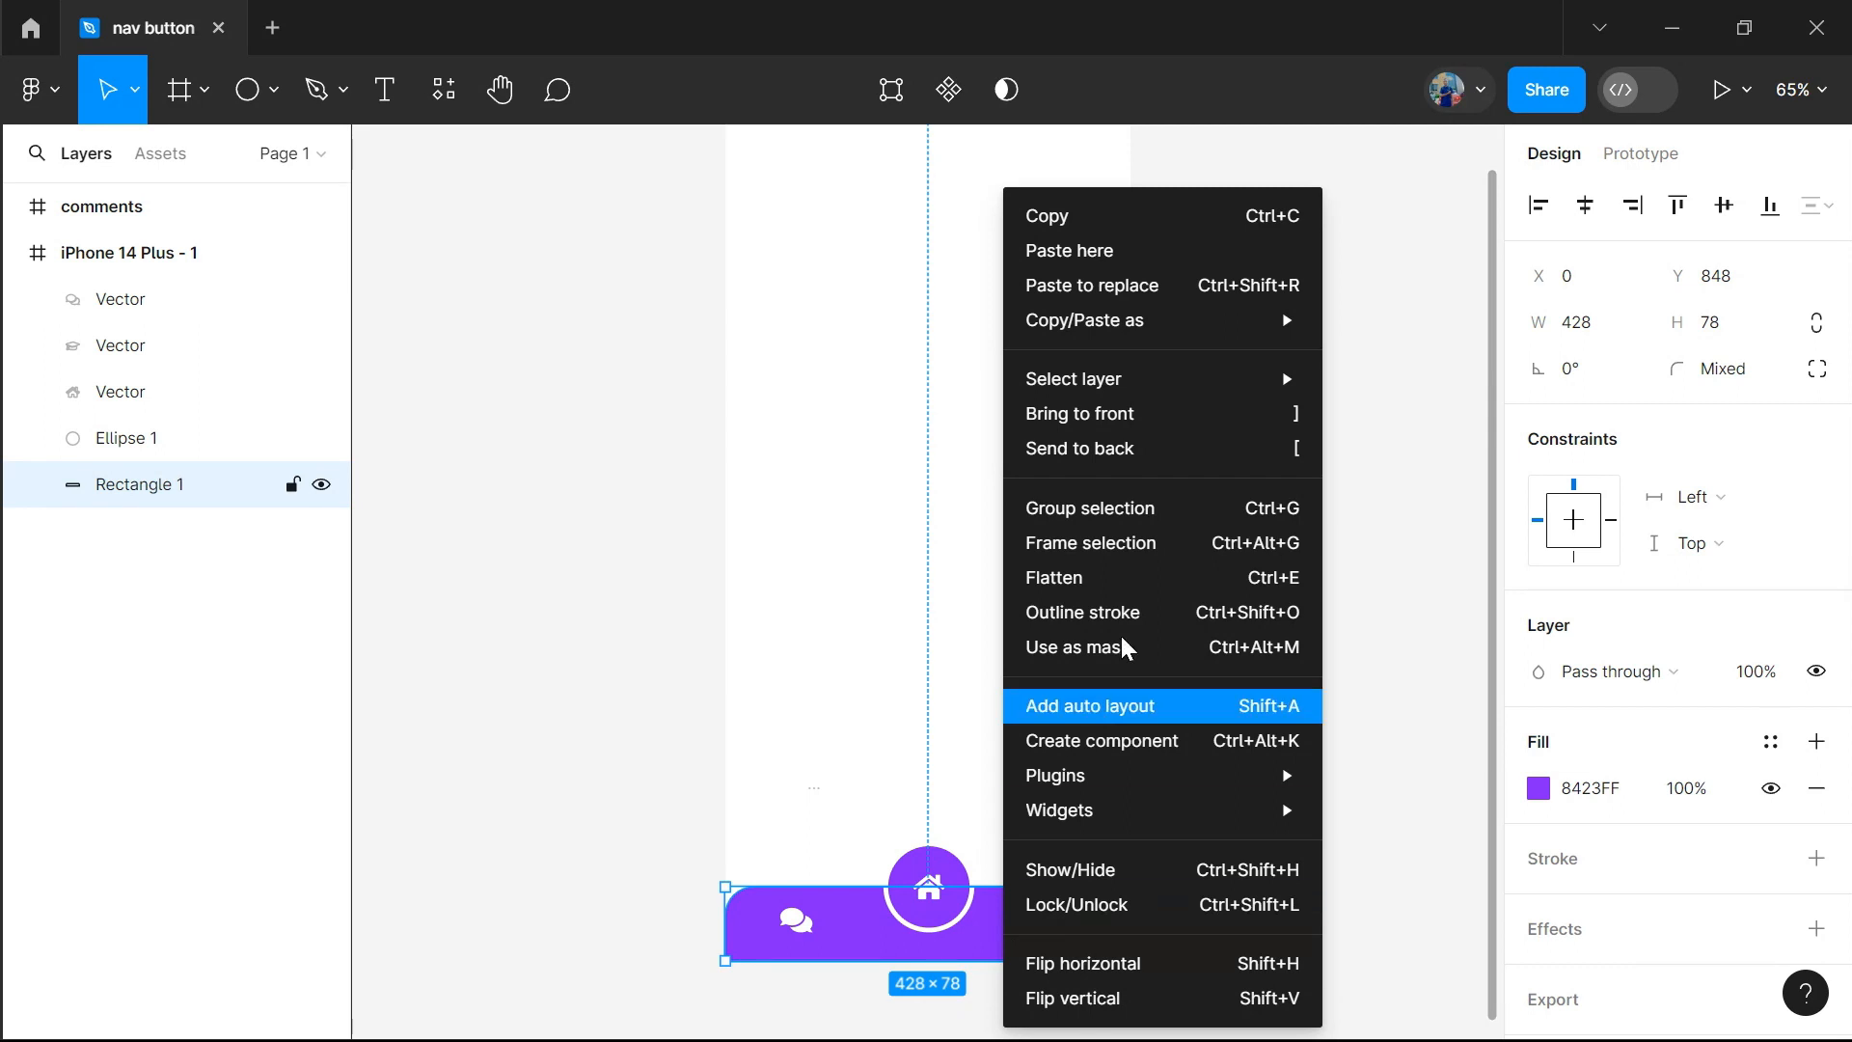
{"action": "left_click", "coordinate": [1108, 739]}
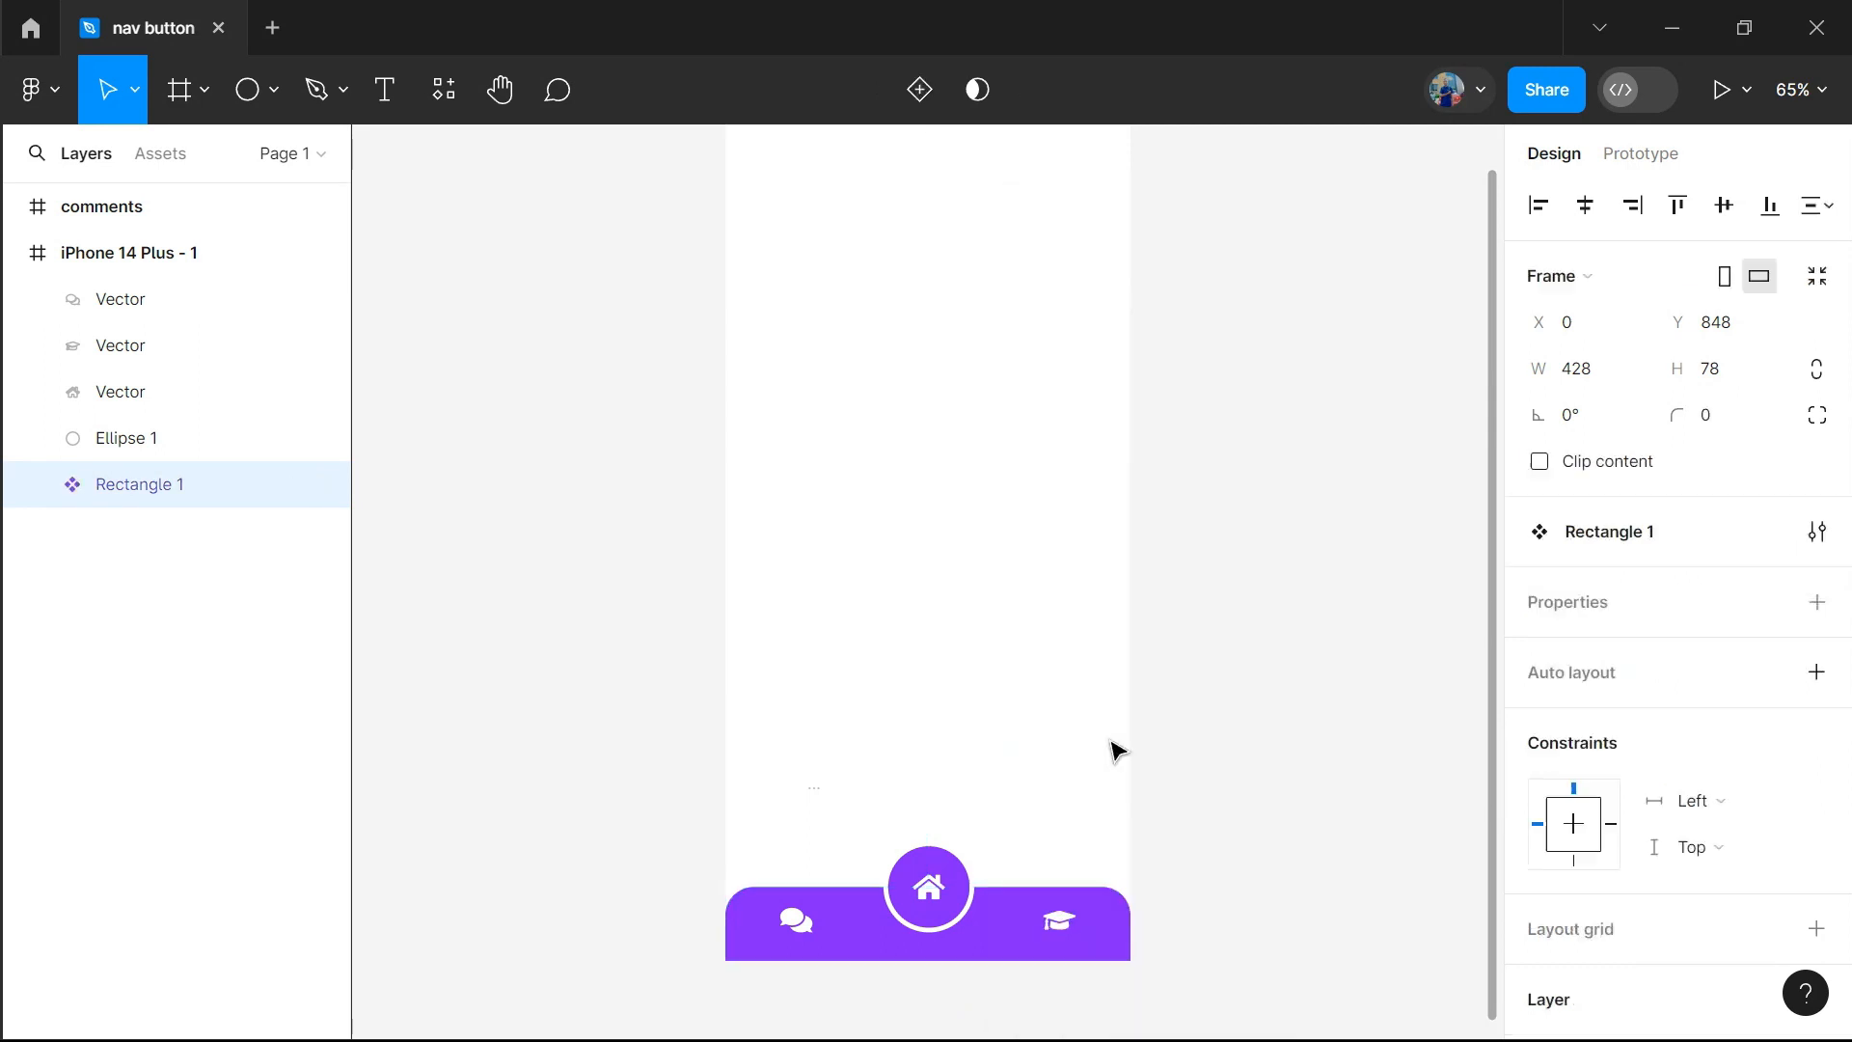
{"action": "left_click", "coordinate": [955, 873]}
{"action": "right_click", "coordinate": [955, 873]}
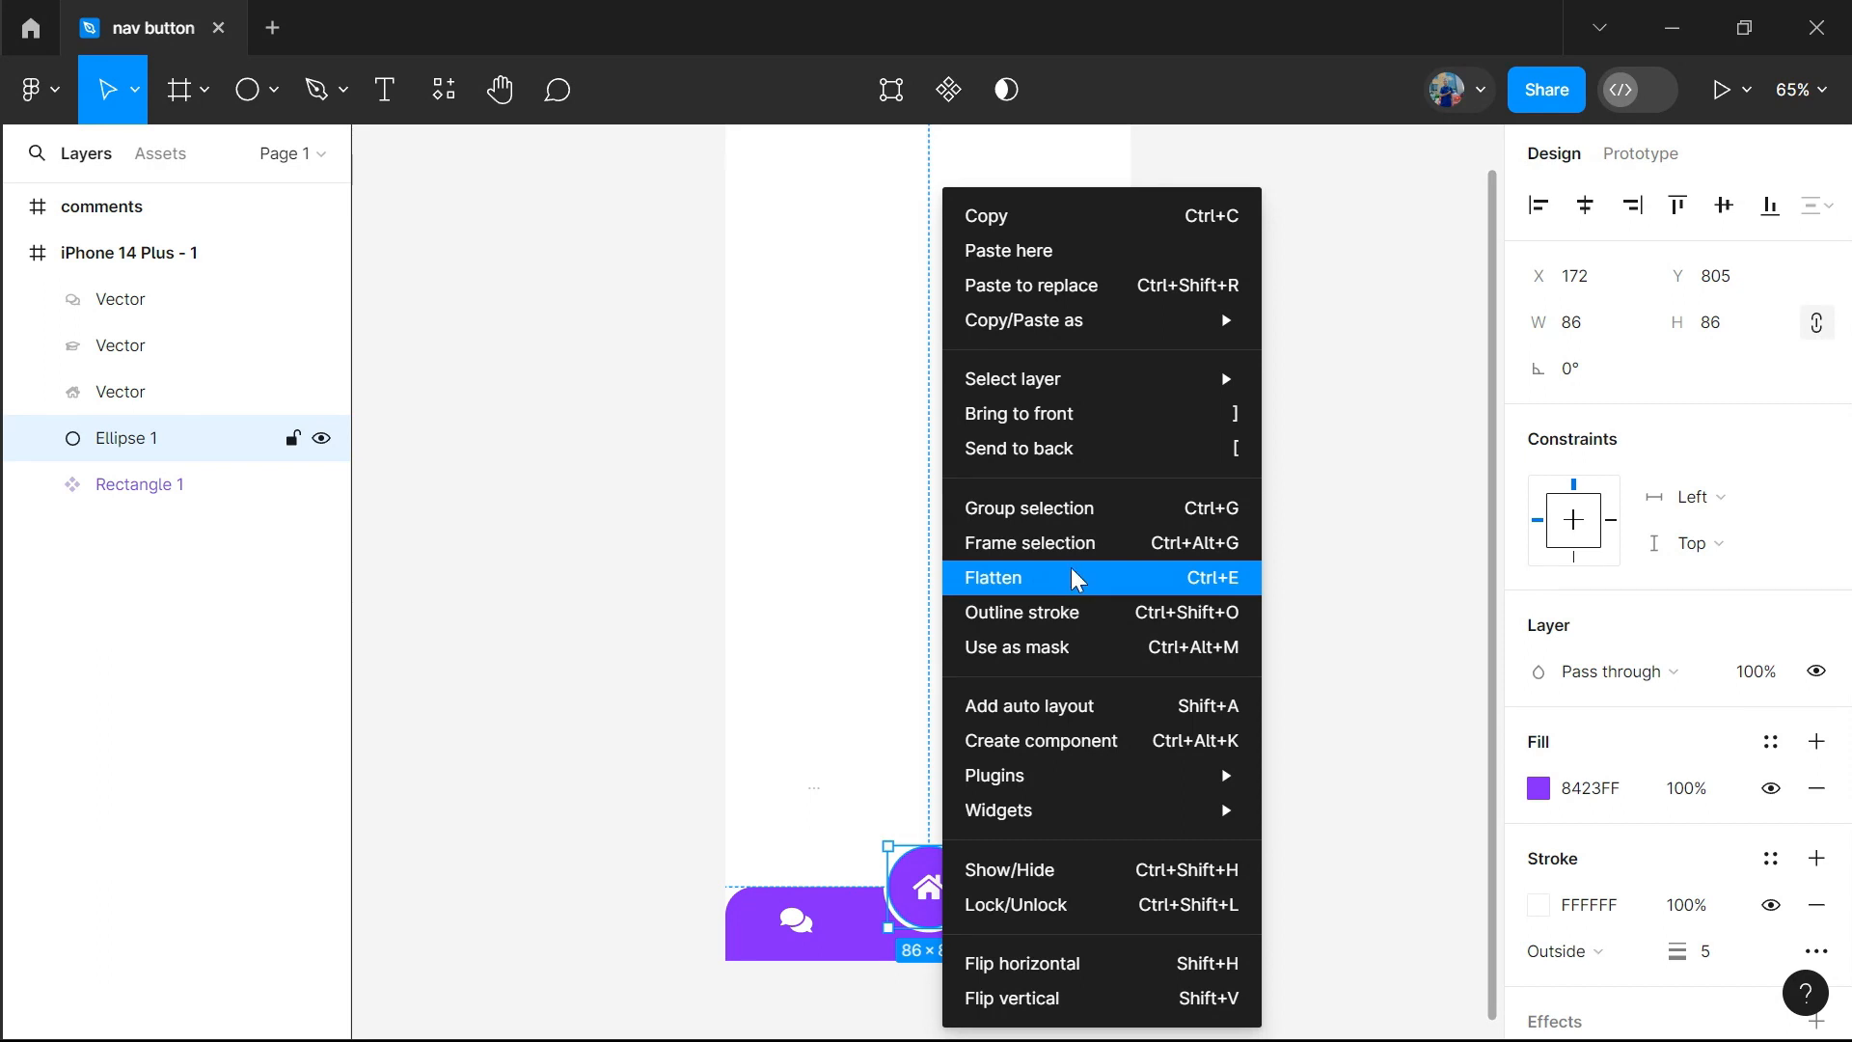
{"action": "left_click", "coordinate": [1054, 741]}
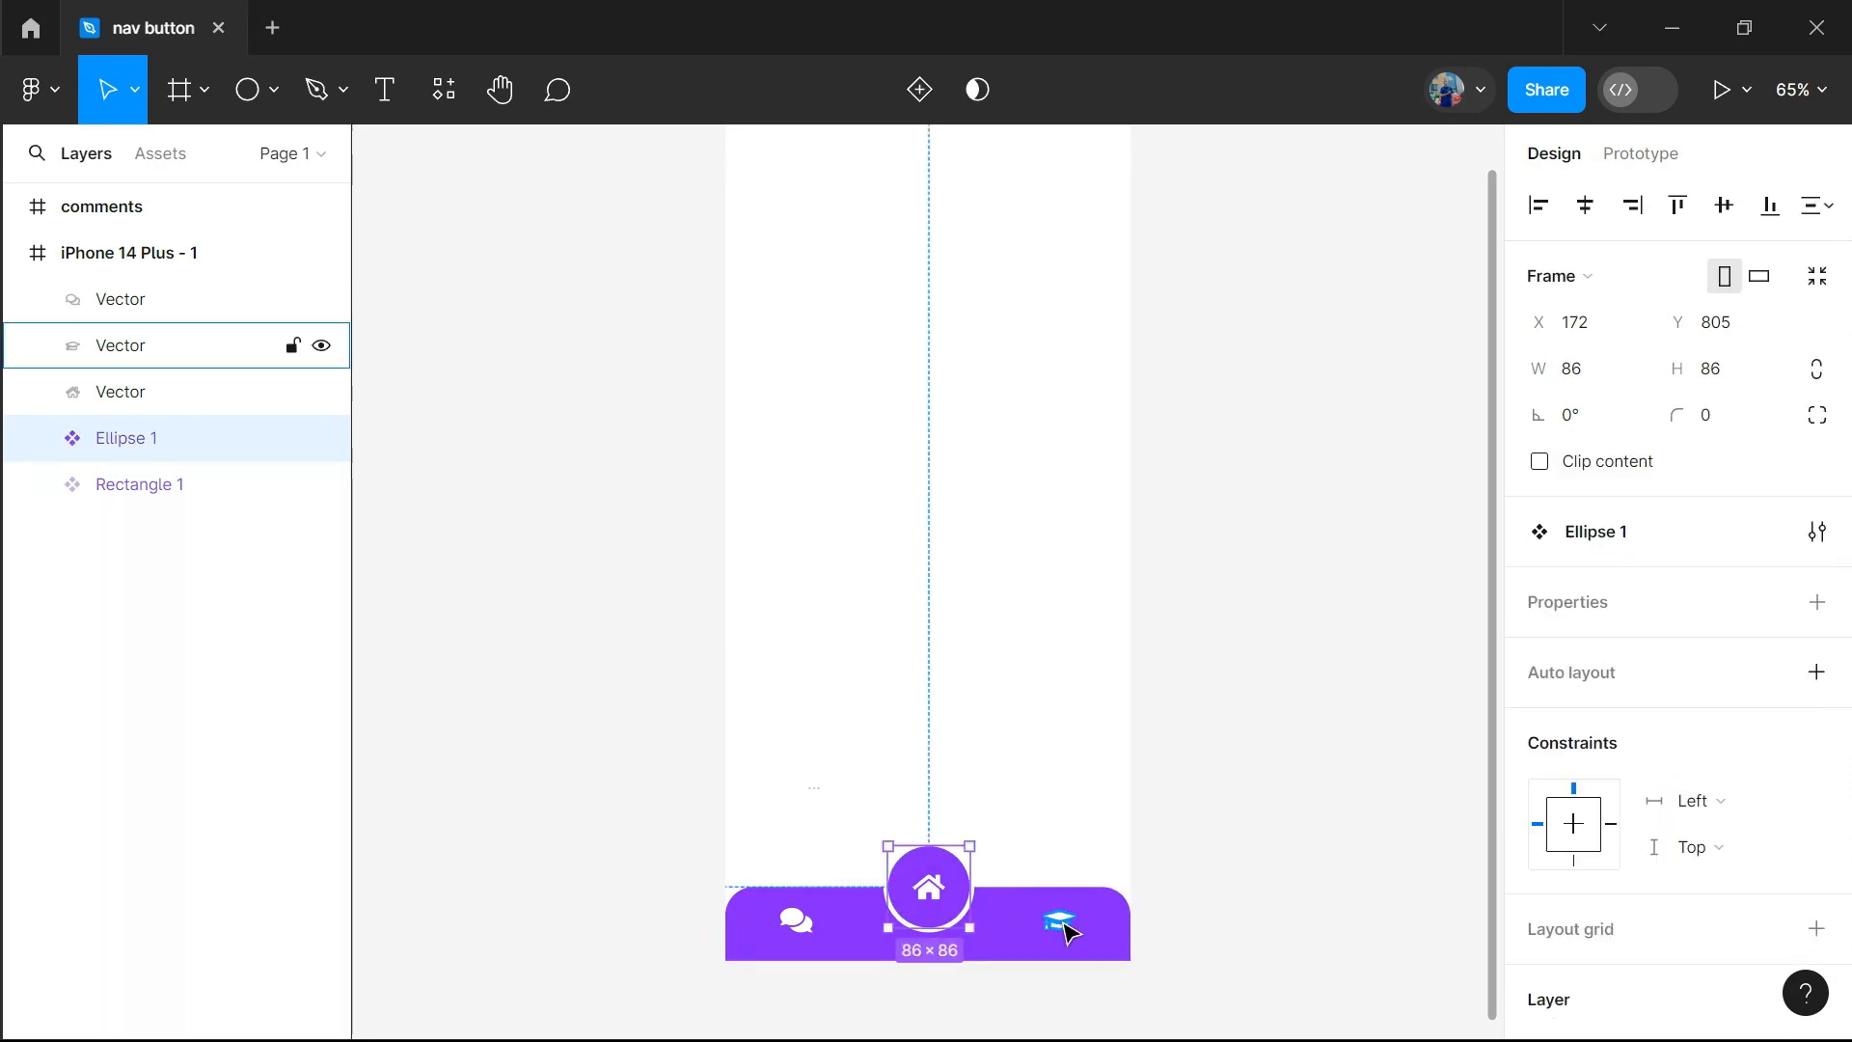
{"action": "left_click", "coordinate": [1165, 821]}
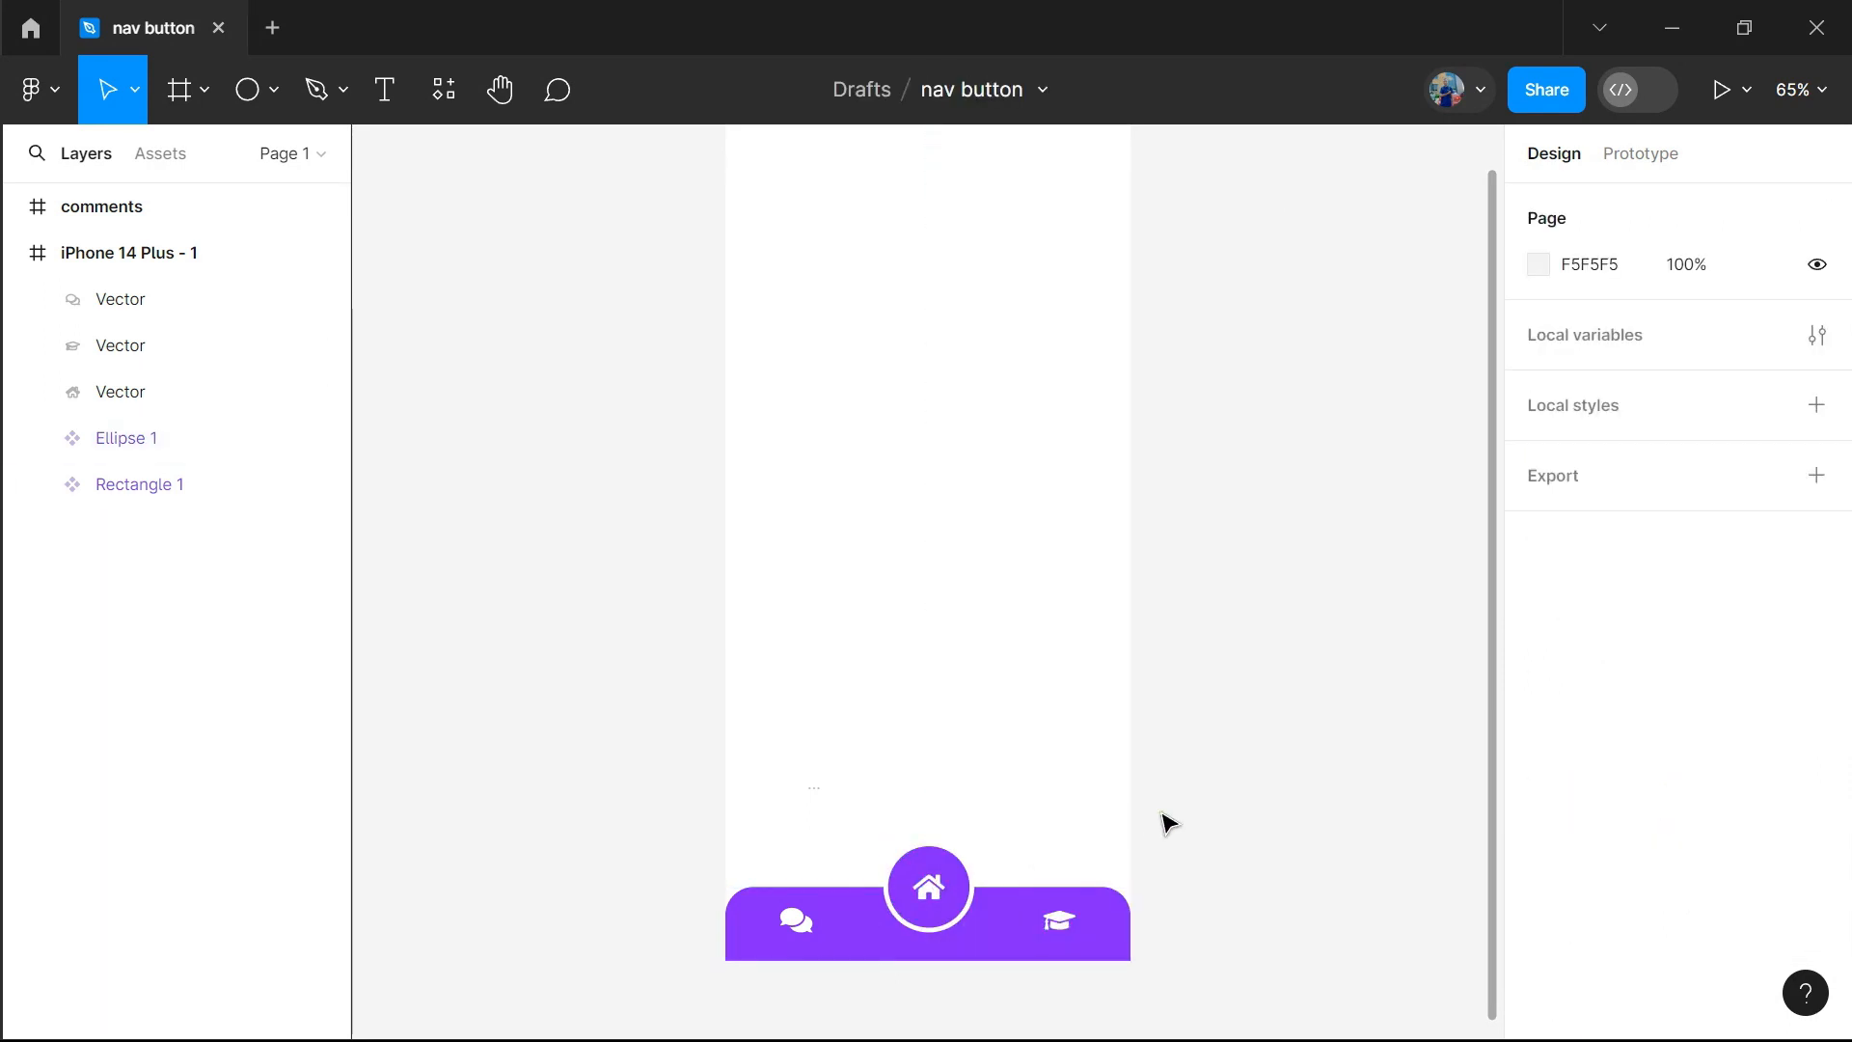
Convert the comments, graduation-cap and home icons into three separate components
{"action": "left_click", "coordinate": [801, 928]}
{"action": "right_click", "coordinate": [801, 930]}
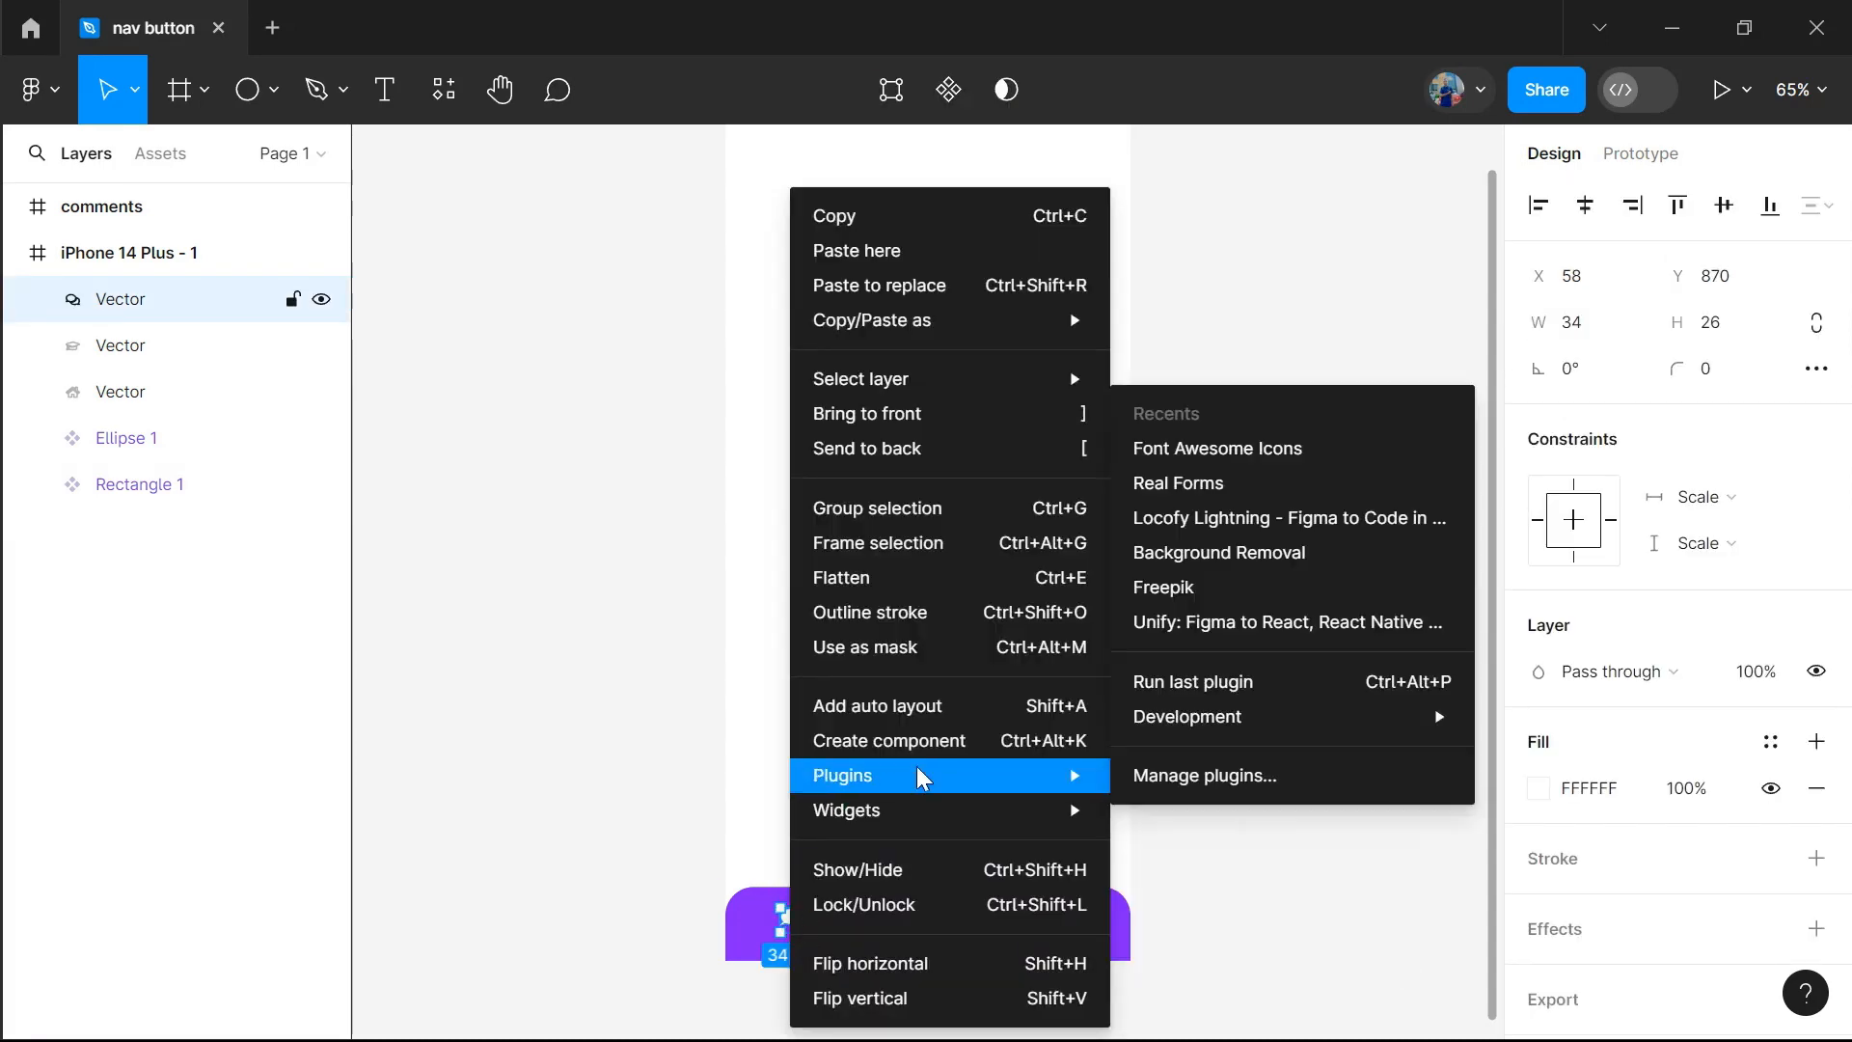
{"action": "left_click", "coordinate": [938, 743]}
{"action": "left_click", "coordinate": [1061, 923]}
{"action": "right_click", "coordinate": [1060, 924]}
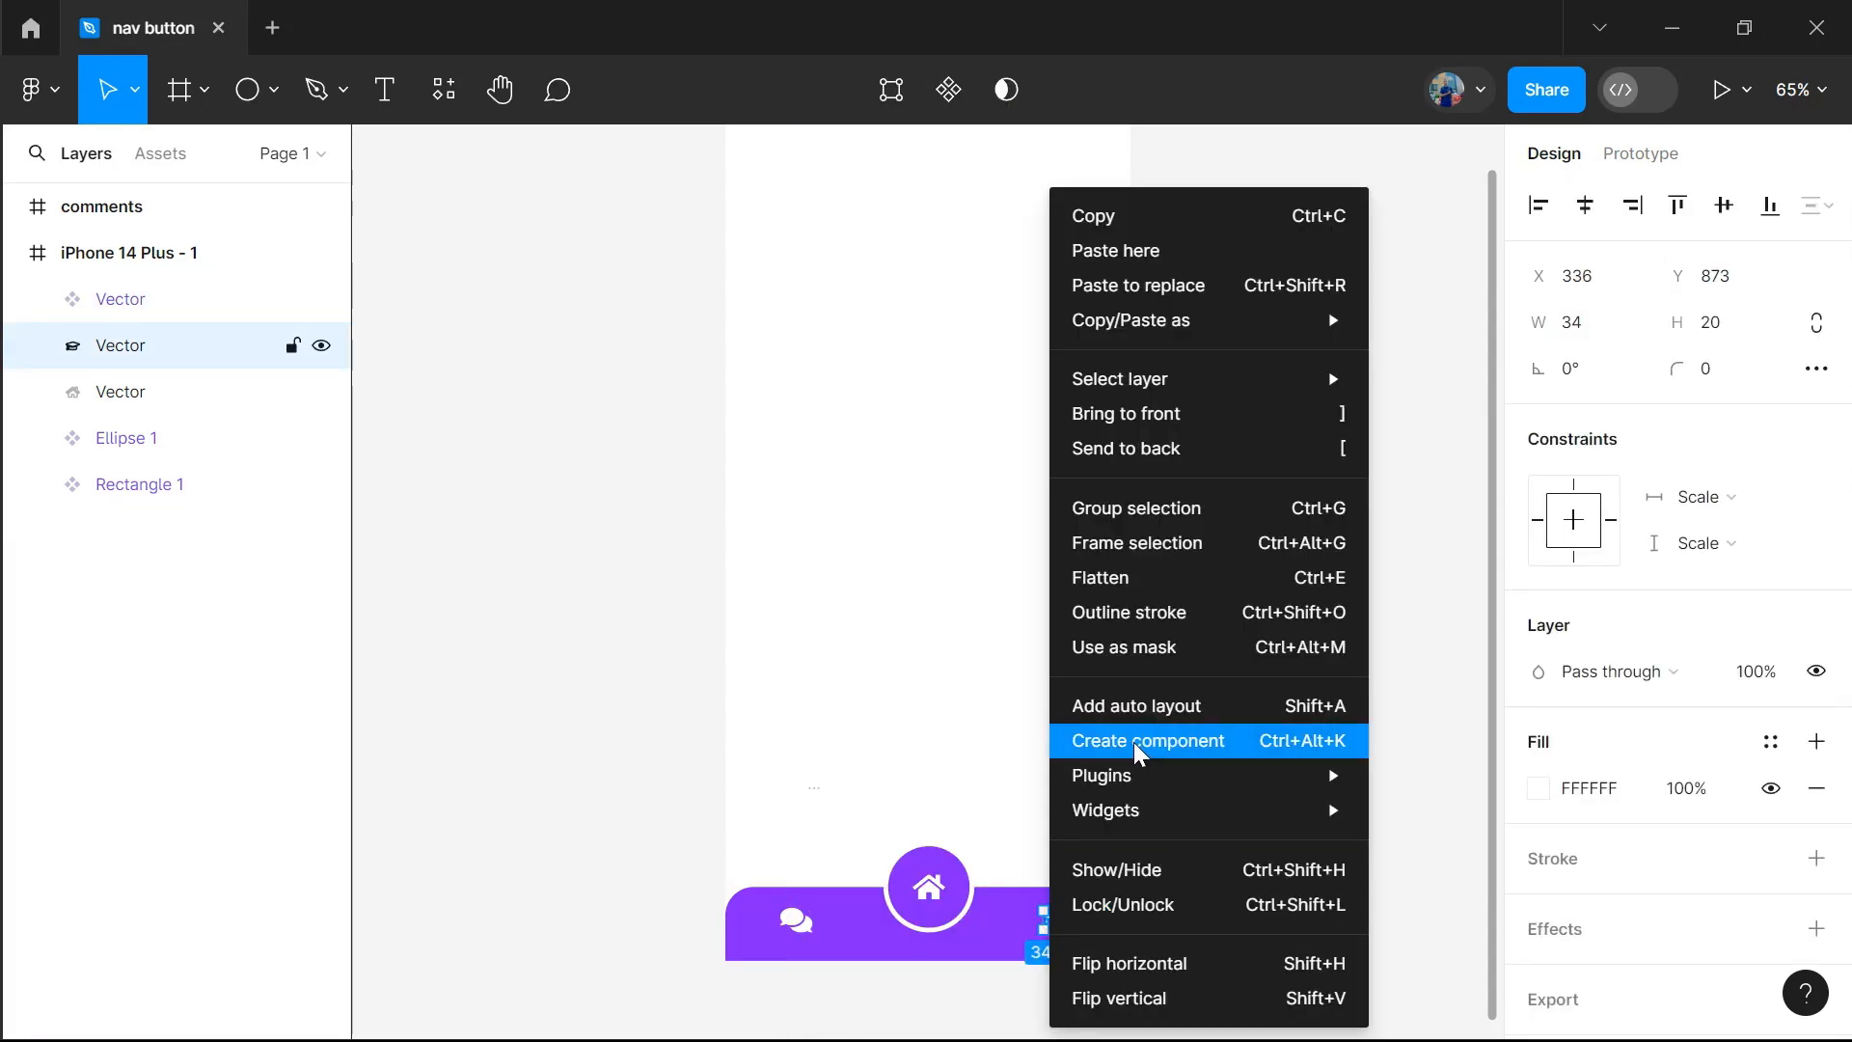
{"action": "left_click", "coordinate": [1132, 742]}
{"action": "right_click", "coordinate": [926, 895]}
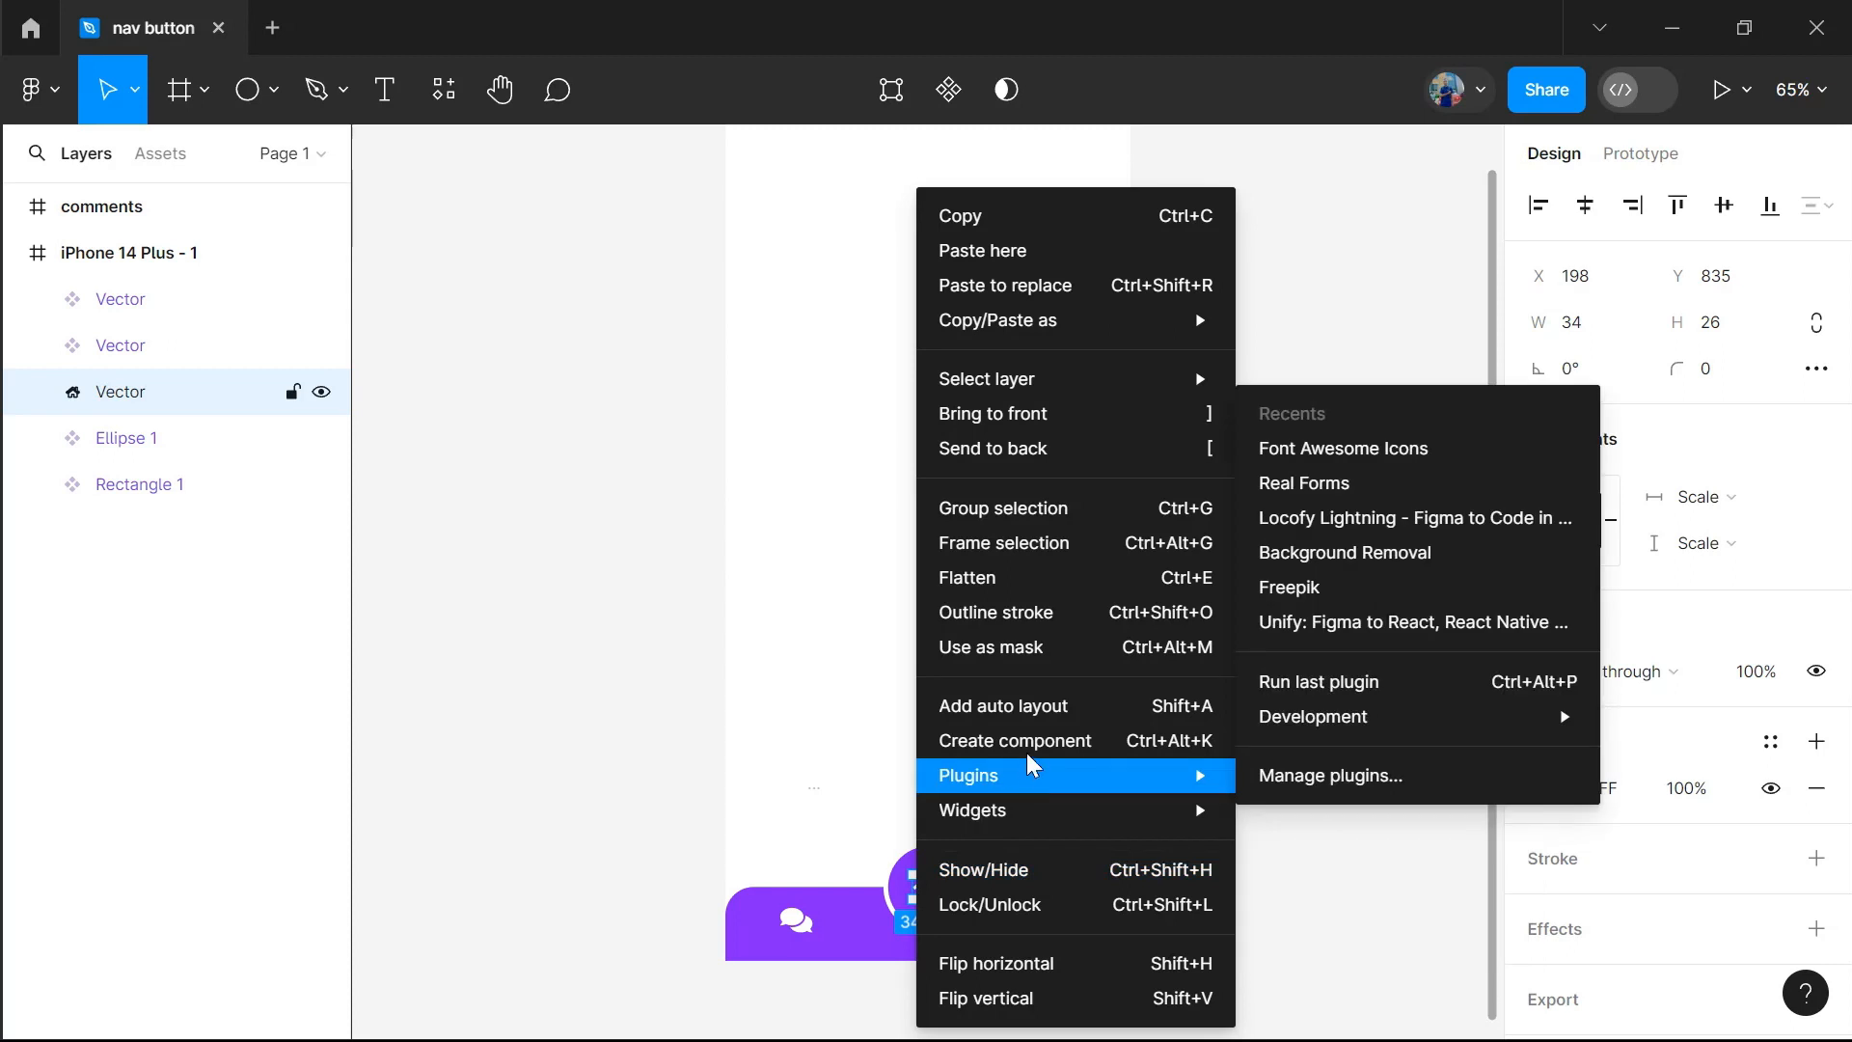
{"action": "left_click", "coordinate": [1022, 741]}
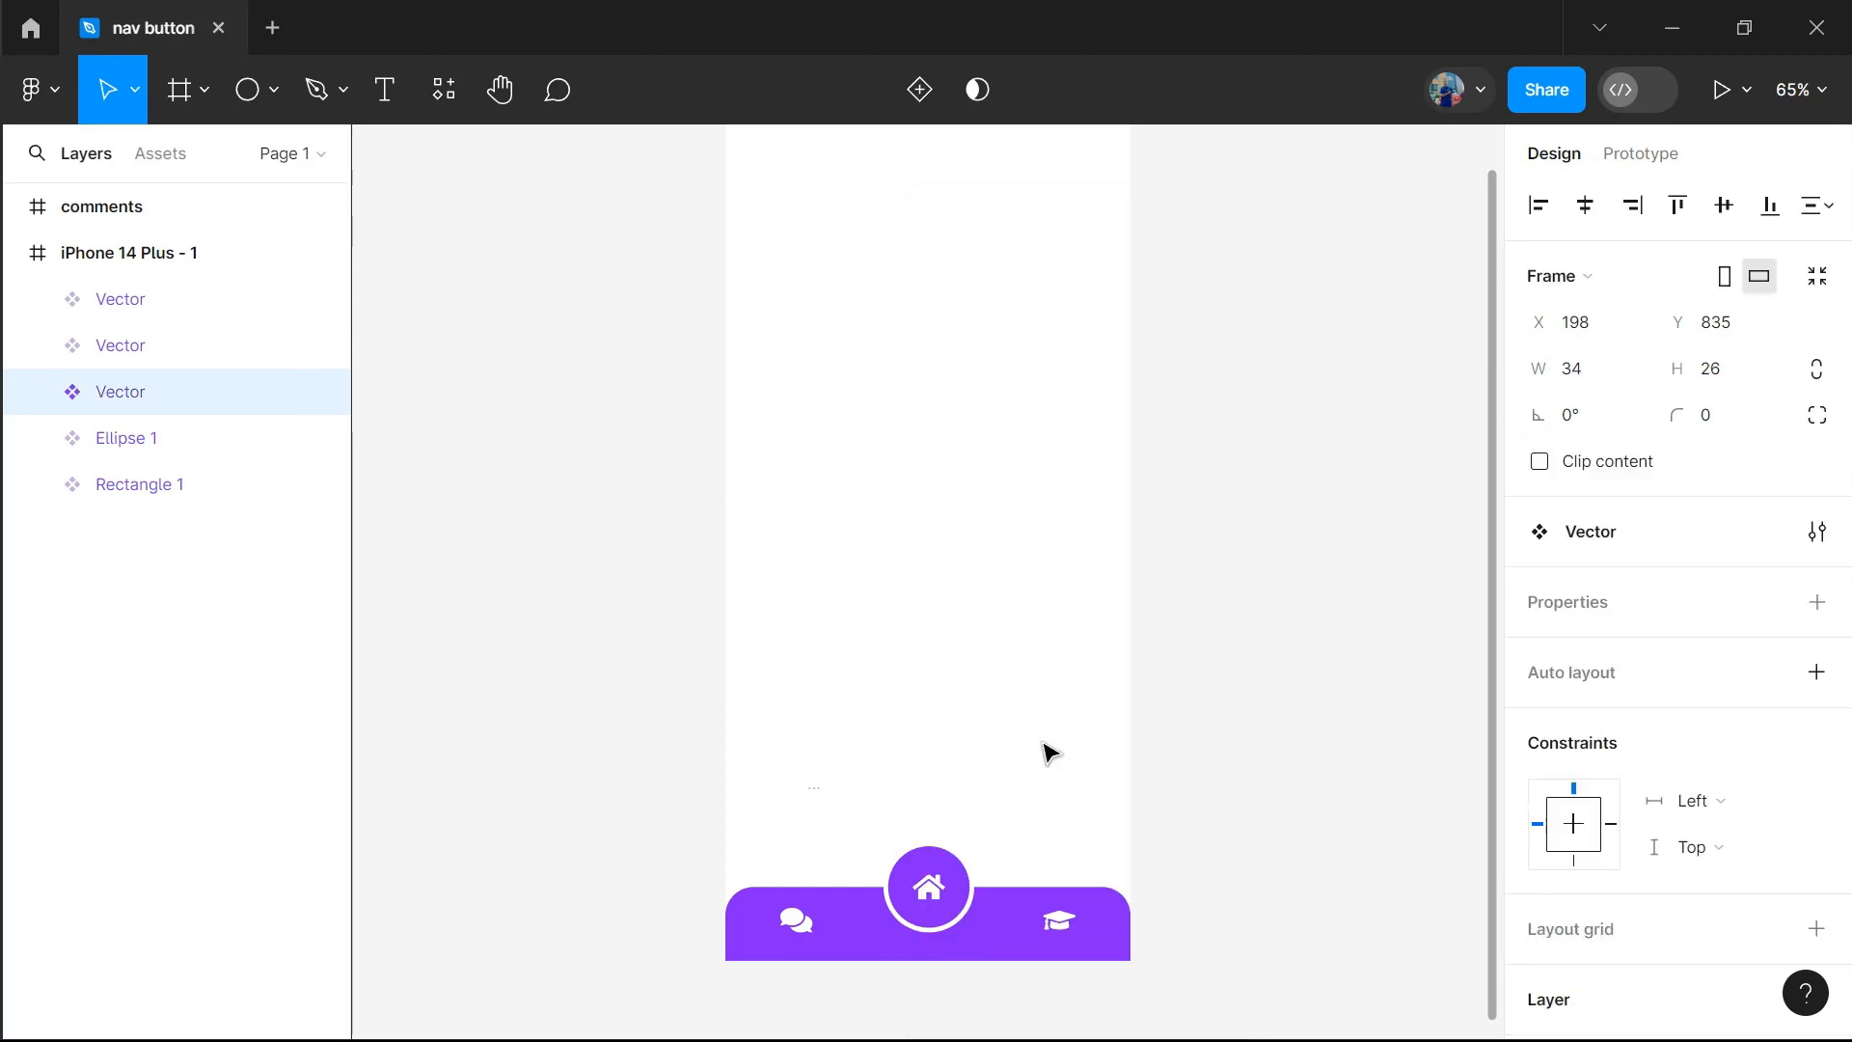
Delete the leftover comments frame and duplicate the iPhone 14 Plus - 1 frame
{"action": "left_click", "coordinate": [122, 212]}
{"action": "key", "text": "Delete"}
{"action": "left_click", "coordinate": [127, 208]}
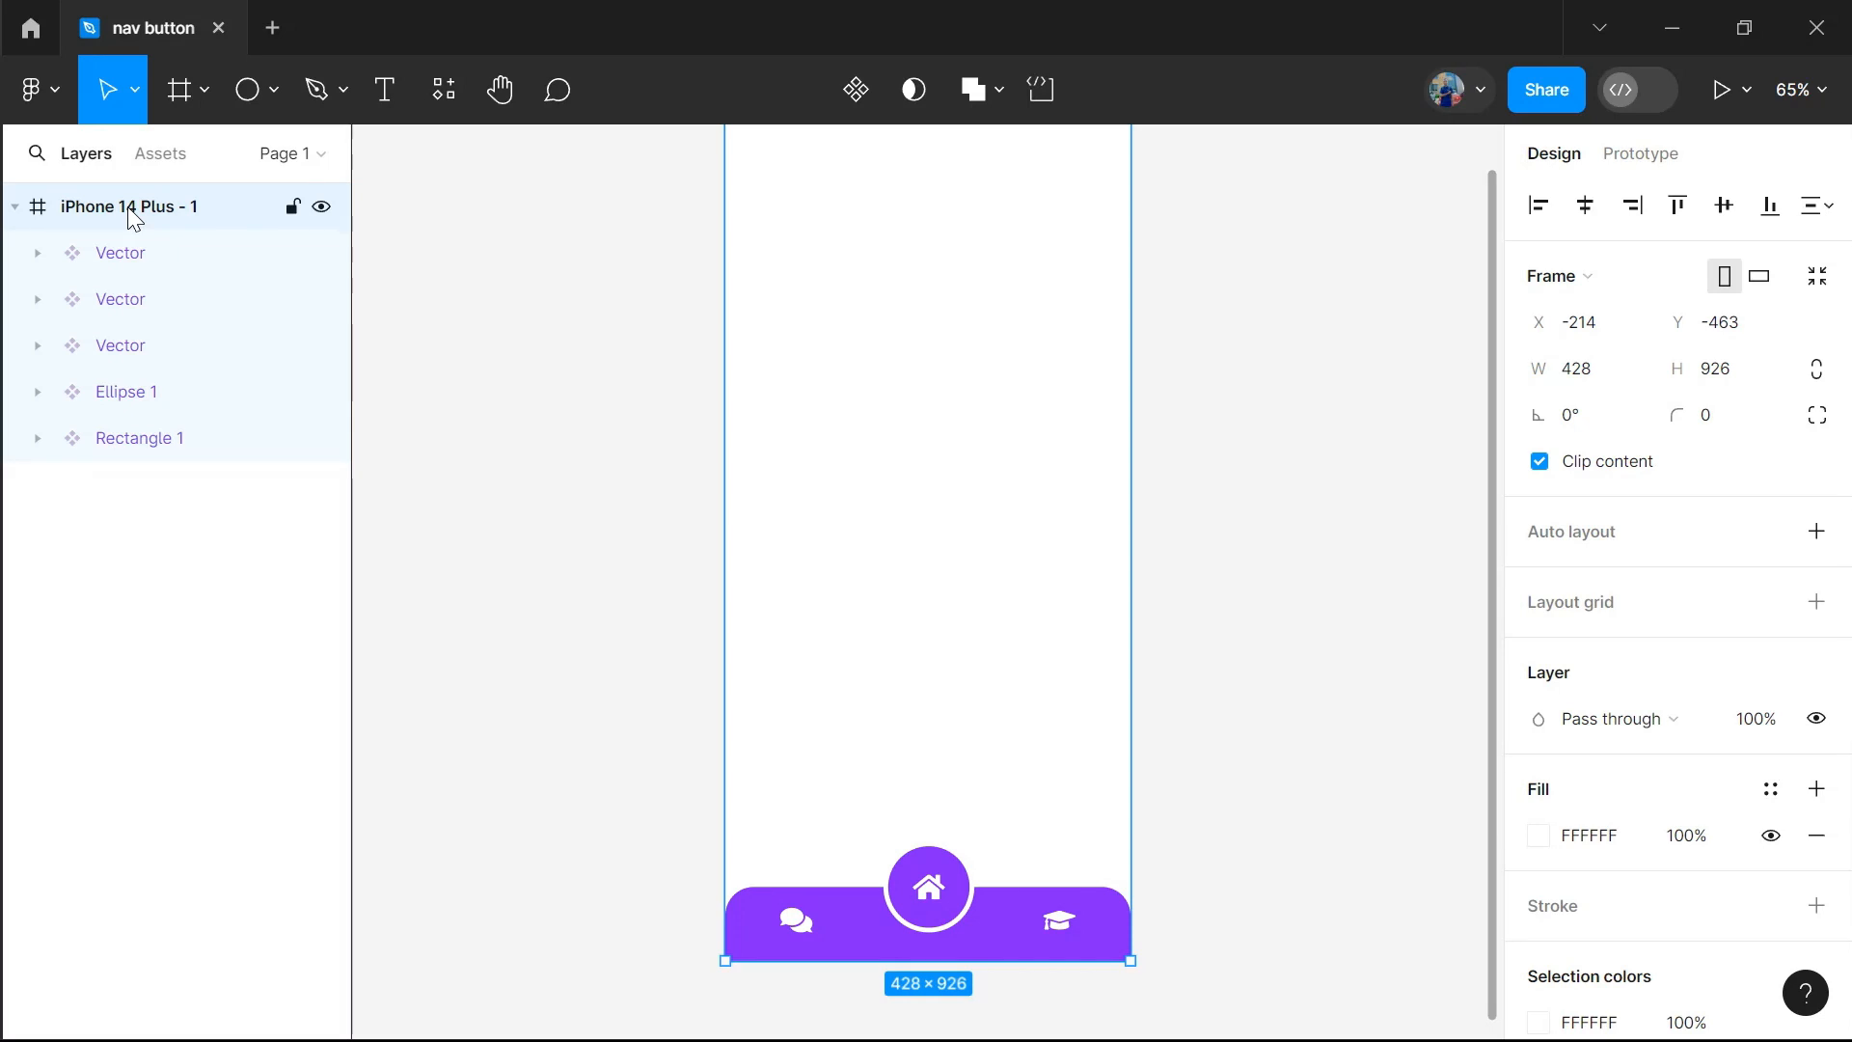
{"action": "key", "text": "ctrl+d"}
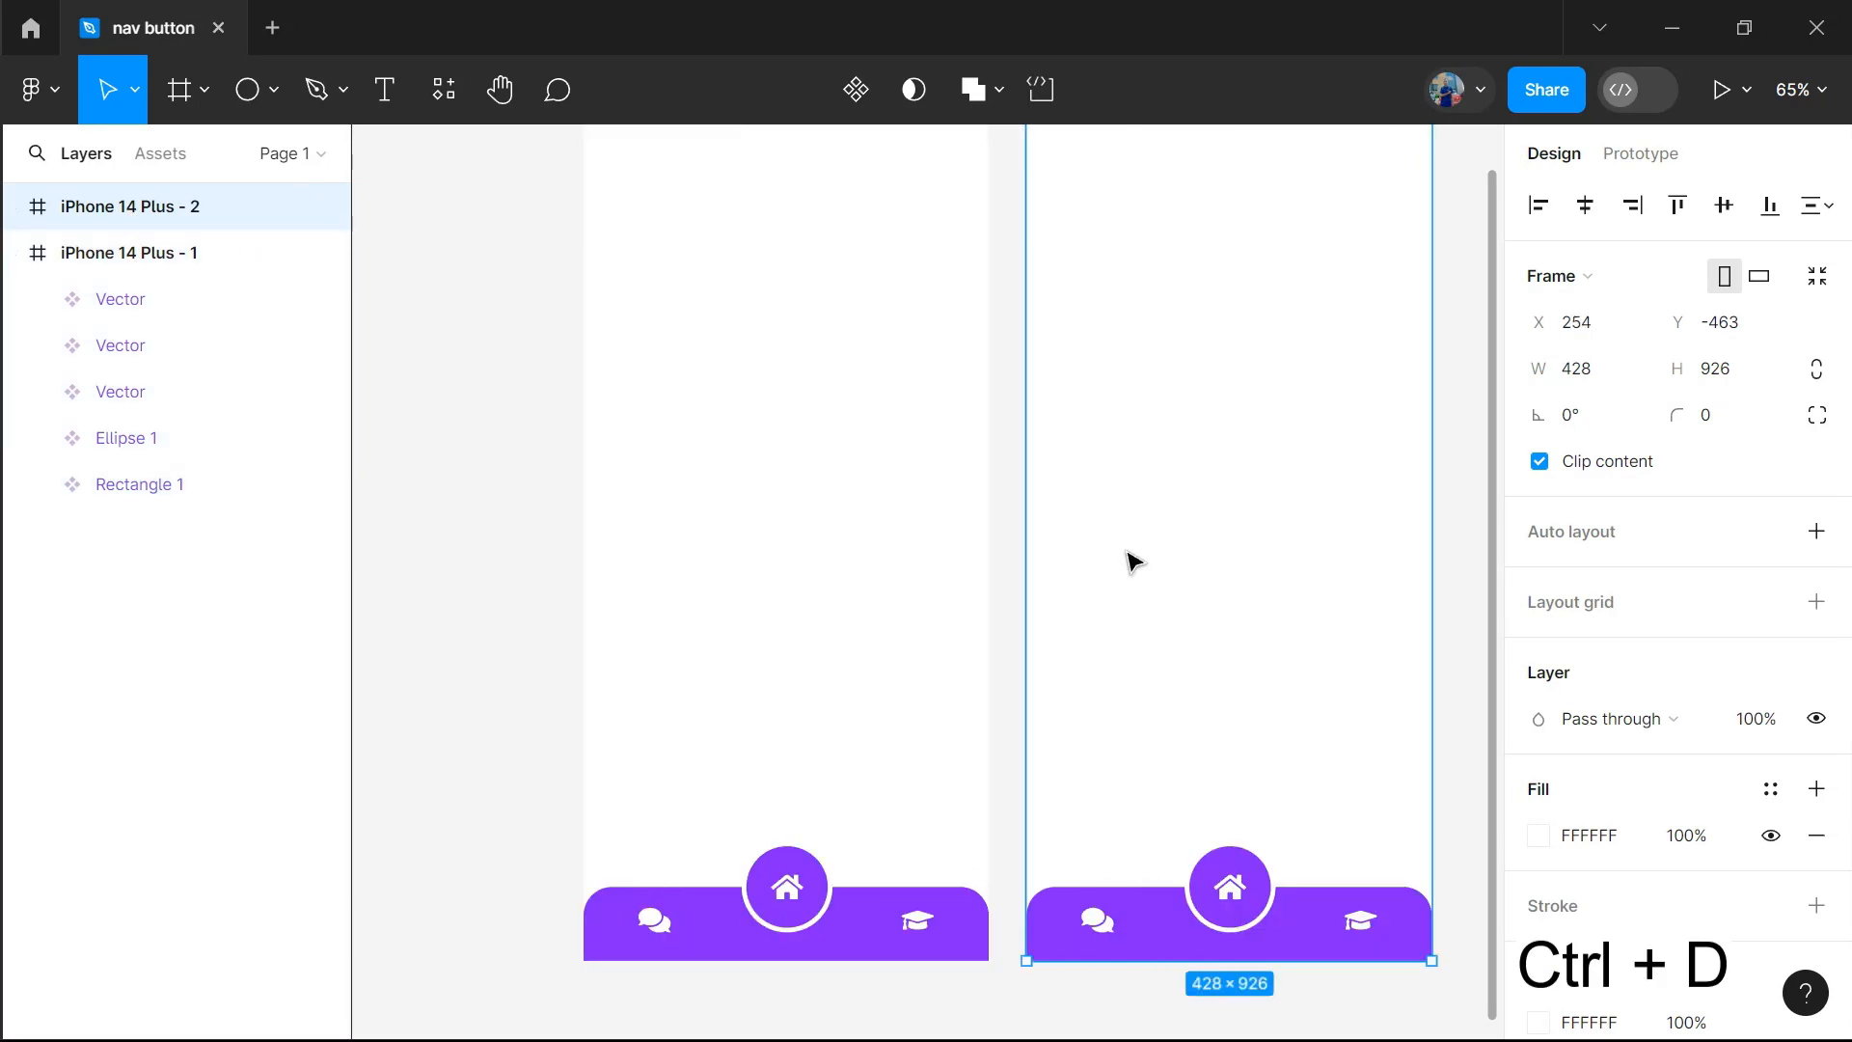
In the duplicate frame, move the purple circle to the comments icon at X 32 and lower the home icon to X 197, Y 870
{"action": "scroll", "coordinate": [1129, 559], "scroll_direction": "right", "scroll_amount": 5}
{"action": "left_click", "coordinate": [1023, 863]}
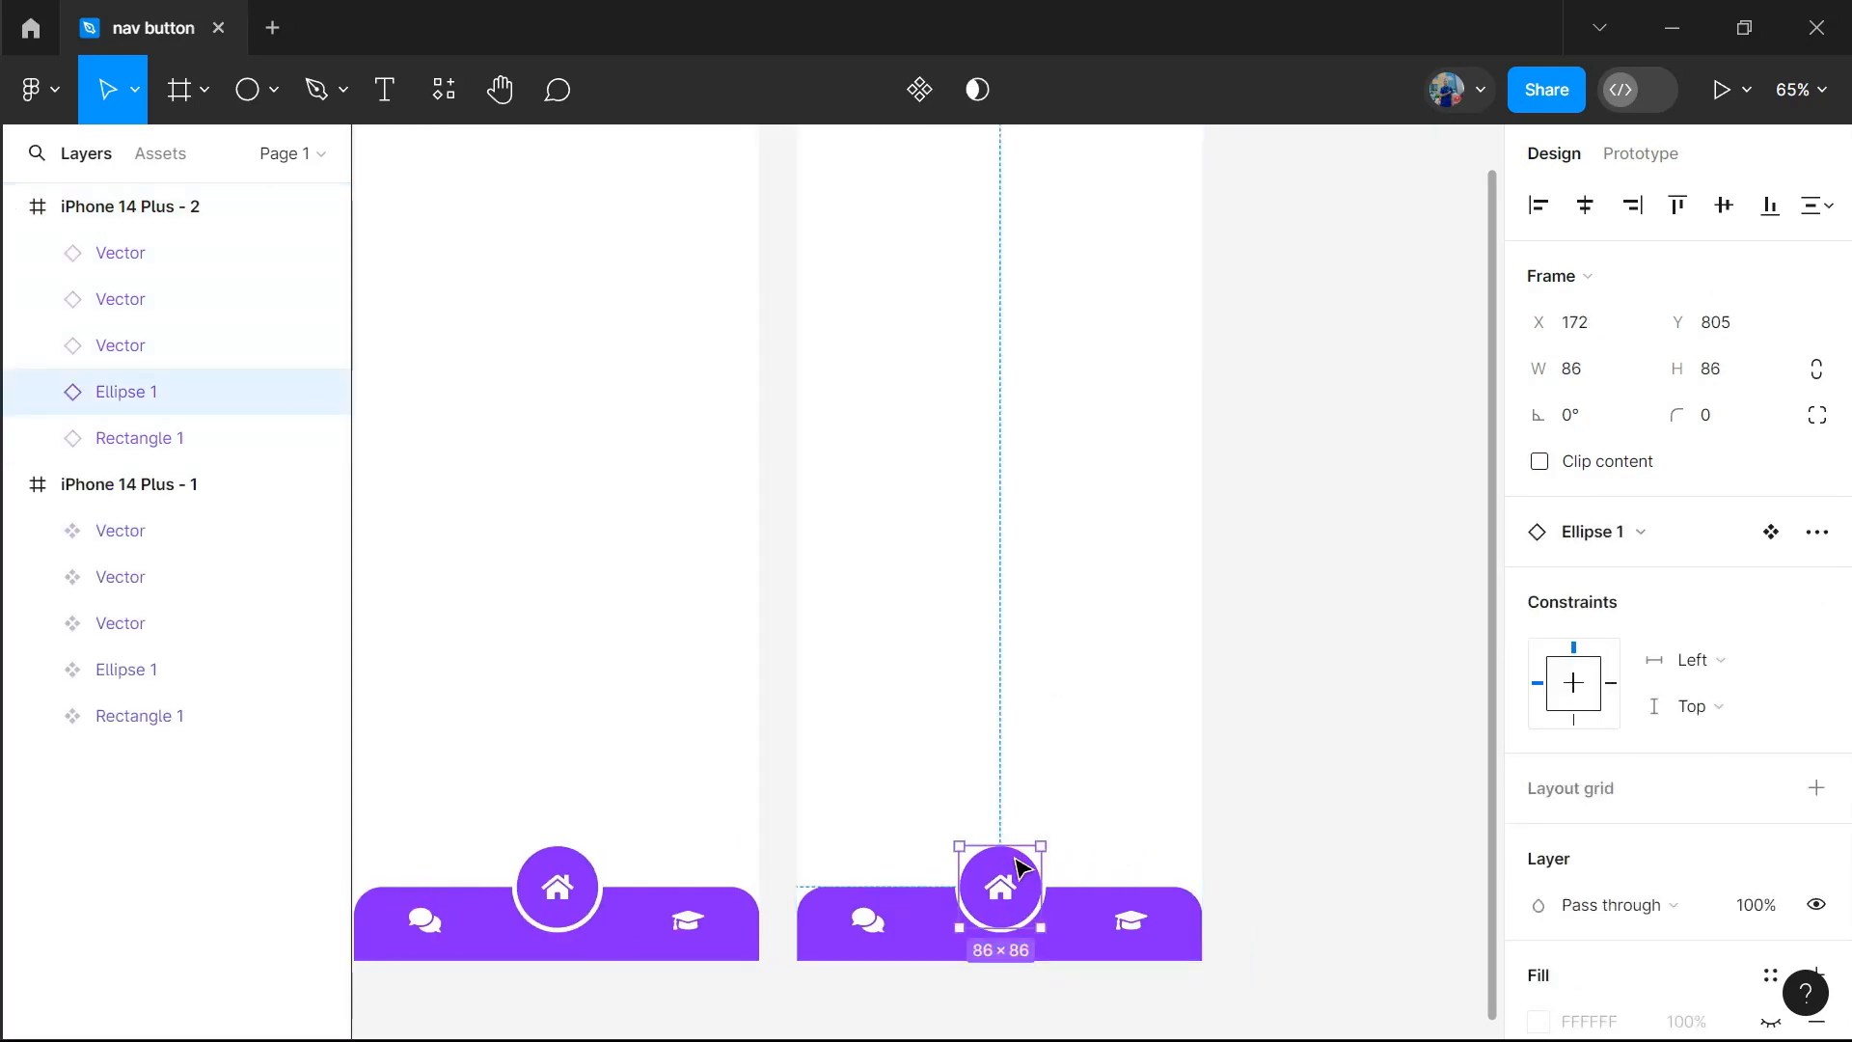
{"action": "left_click_drag", "start_coordinate": [1020, 873], "coordinate": [888, 872]}
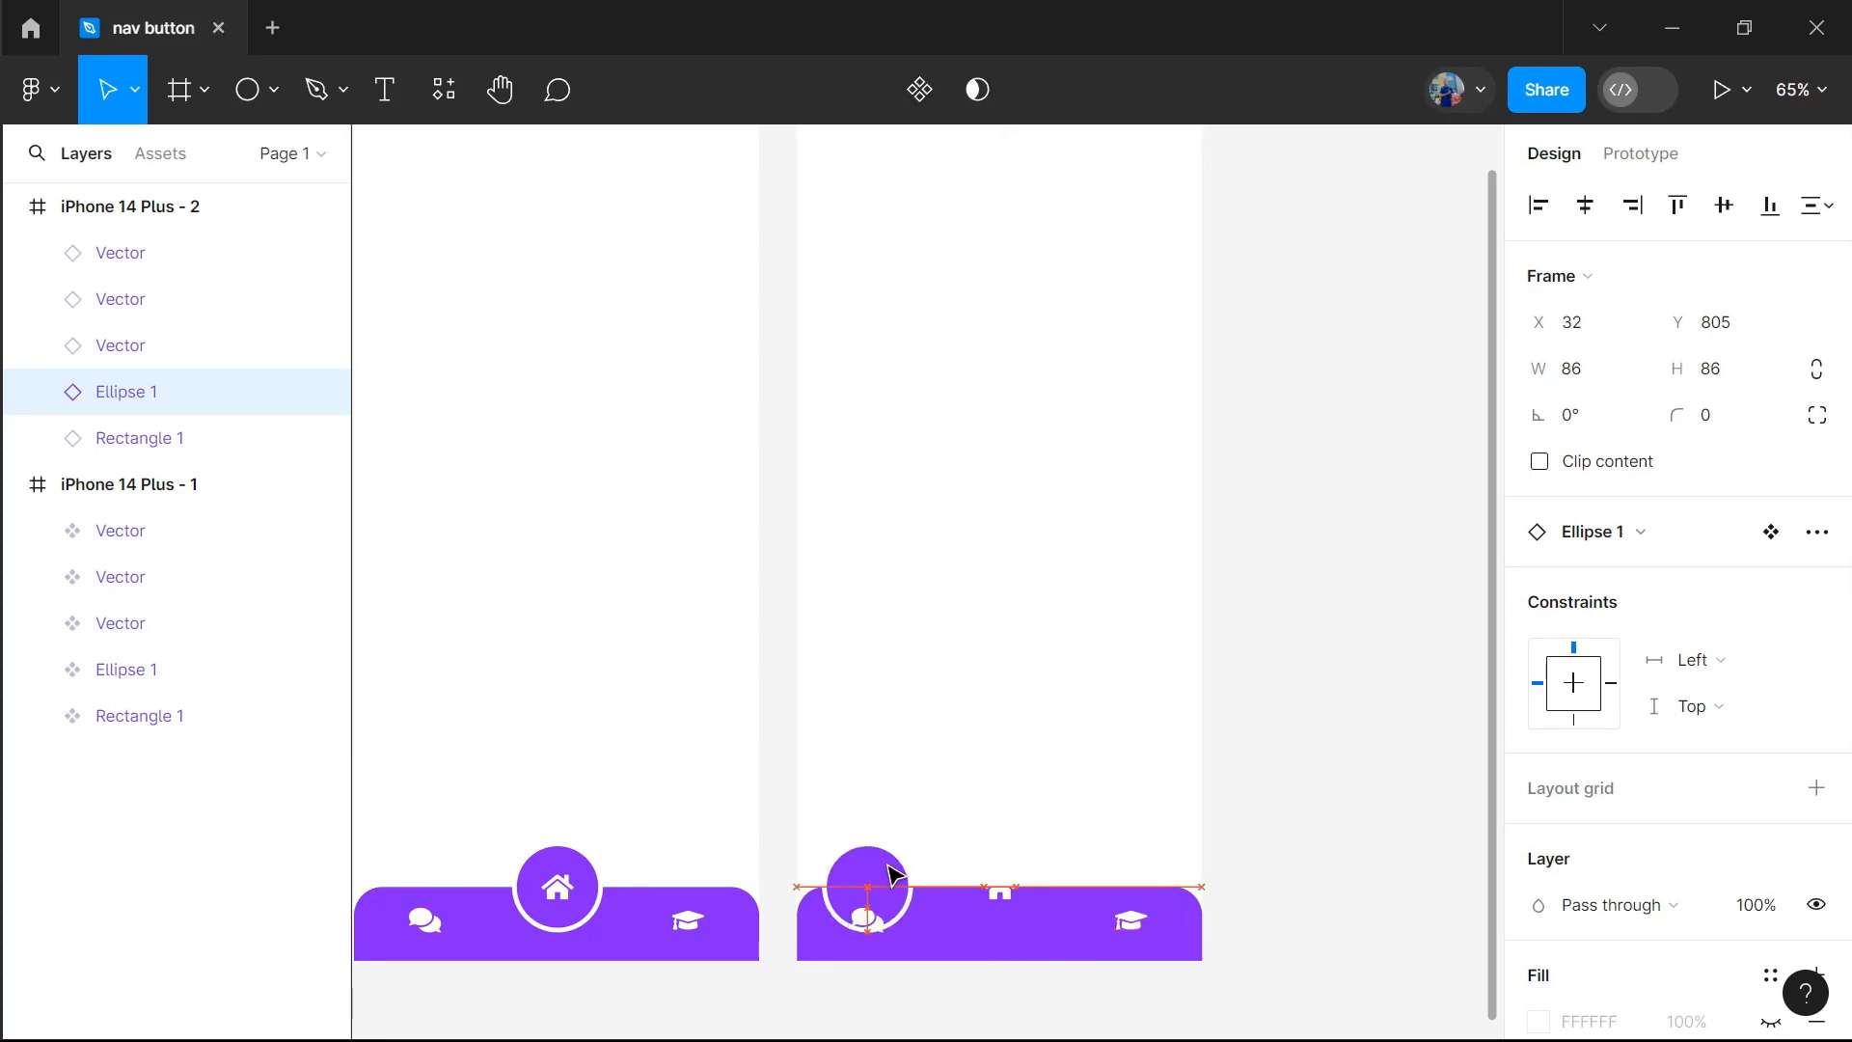
{"action": "left_click", "coordinate": [1003, 885]}
{"action": "left_click_drag", "start_coordinate": [1003, 885], "coordinate": [993, 917]}
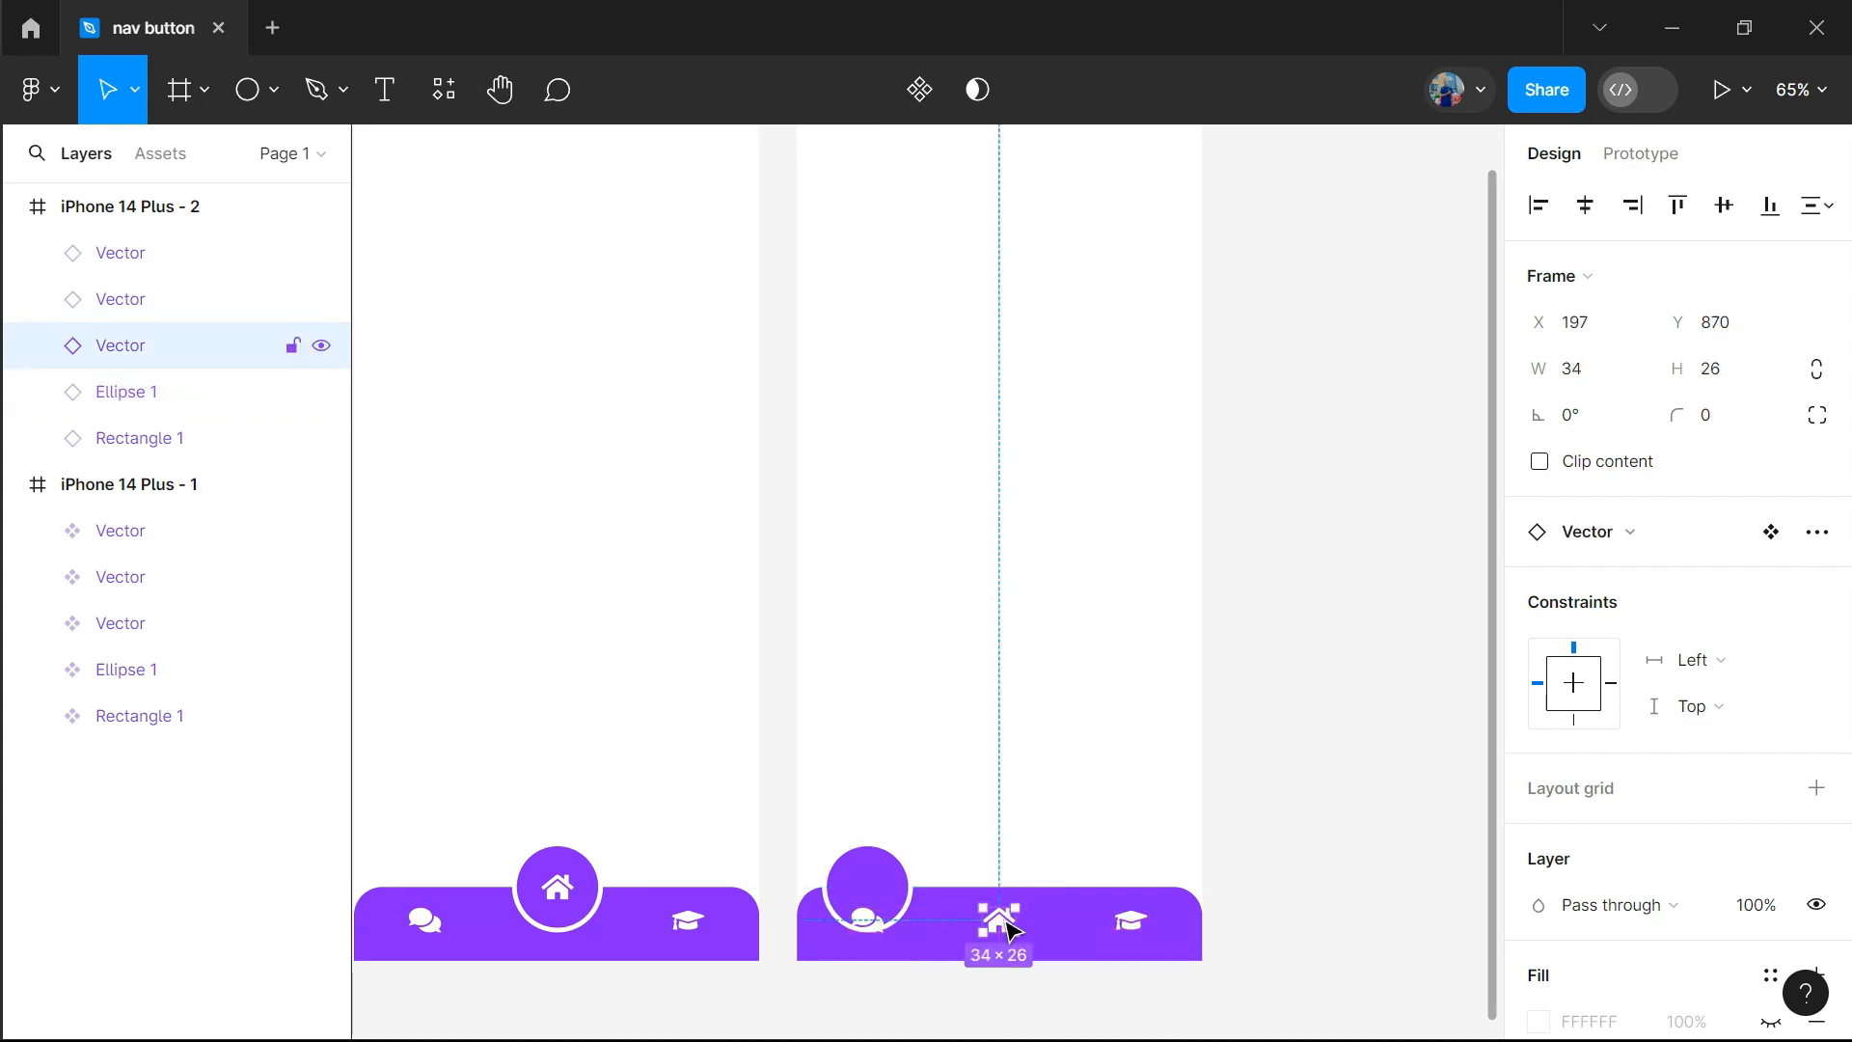
Raise the second frame's comments icon into the centre of the purple circle
{"action": "left_click", "coordinate": [868, 921]}
{"action": "left_click_drag", "start_coordinate": [871, 912], "coordinate": [870, 891]}
{"action": "left_click", "coordinate": [1280, 814]}
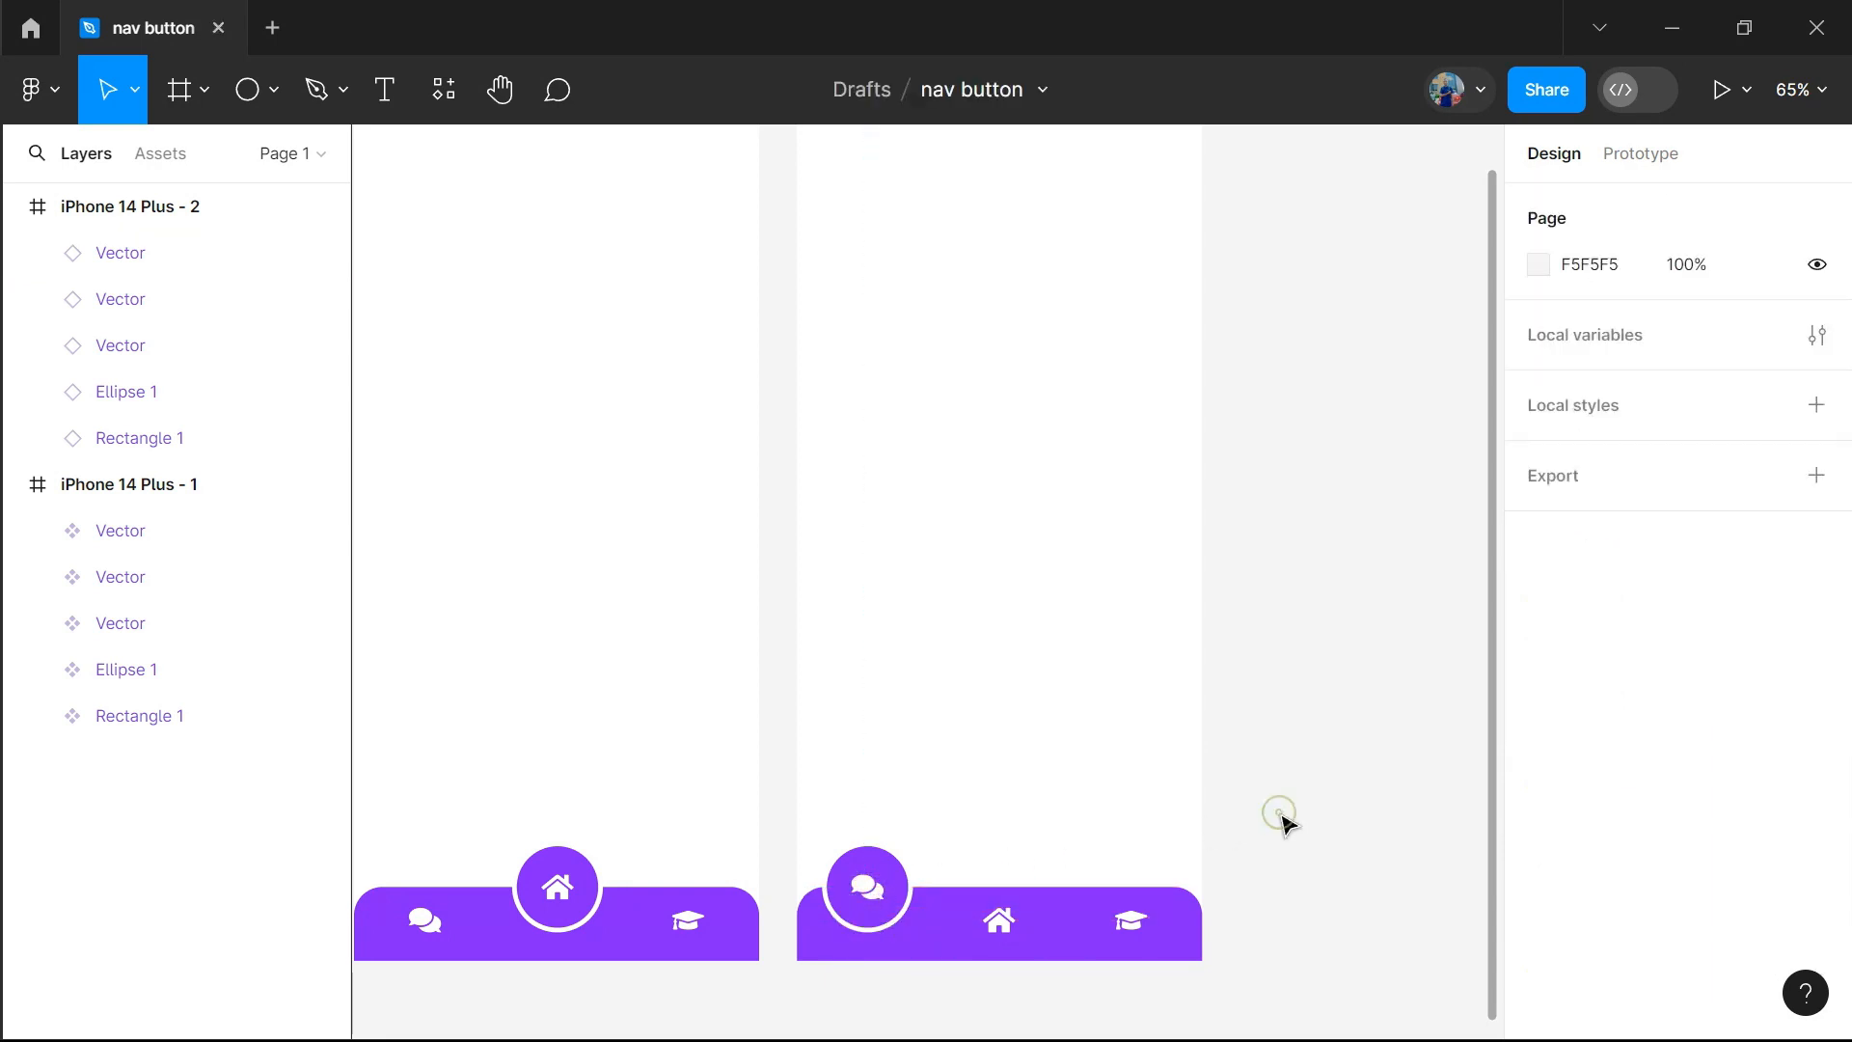
Duplicate the iPhone 14 Plus - 2 frame and move the copy's circle to the graduation-cap icon, at X 310, Y 805
{"action": "left_click", "coordinate": [144, 207]}
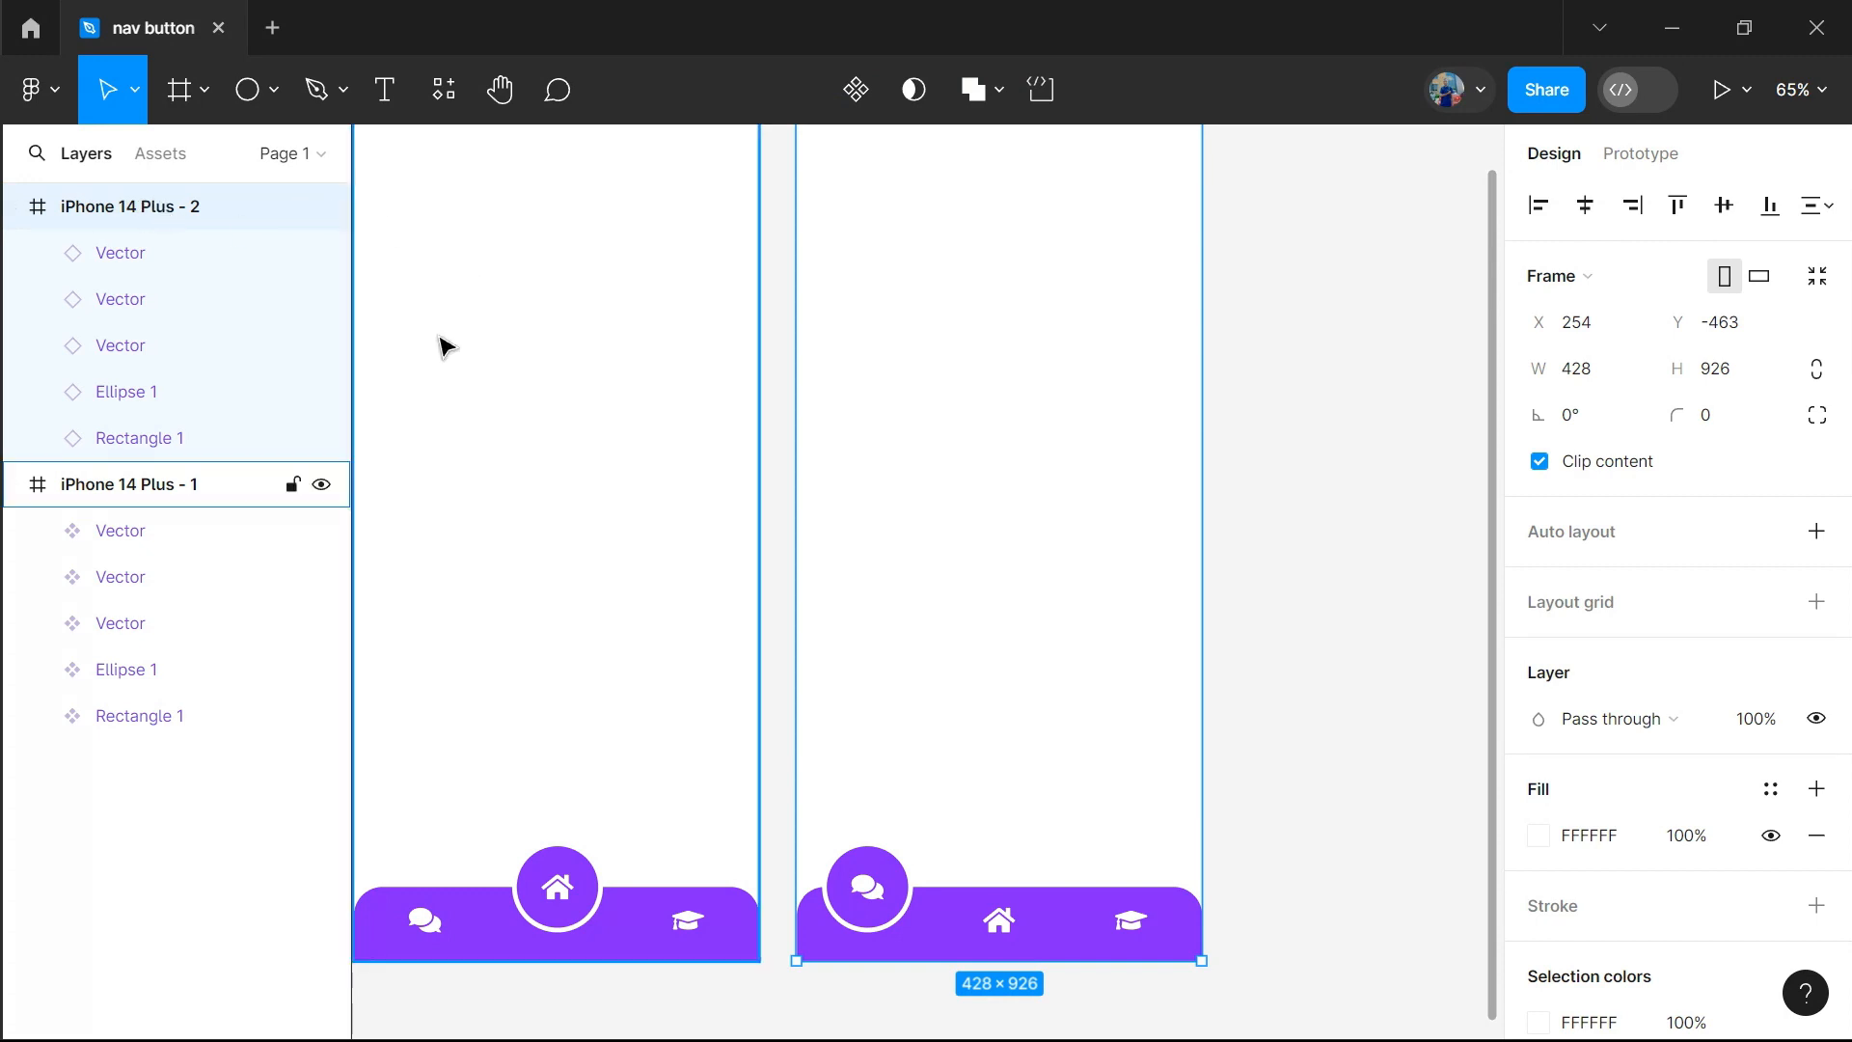
{"action": "key", "text": "ctrl+d"}
{"action": "scroll", "coordinate": [715, 499], "scroll_direction": "left", "scroll_amount": 3}
{"action": "scroll", "coordinate": [714, 499], "scroll_direction": "right", "scroll_amount": 5}
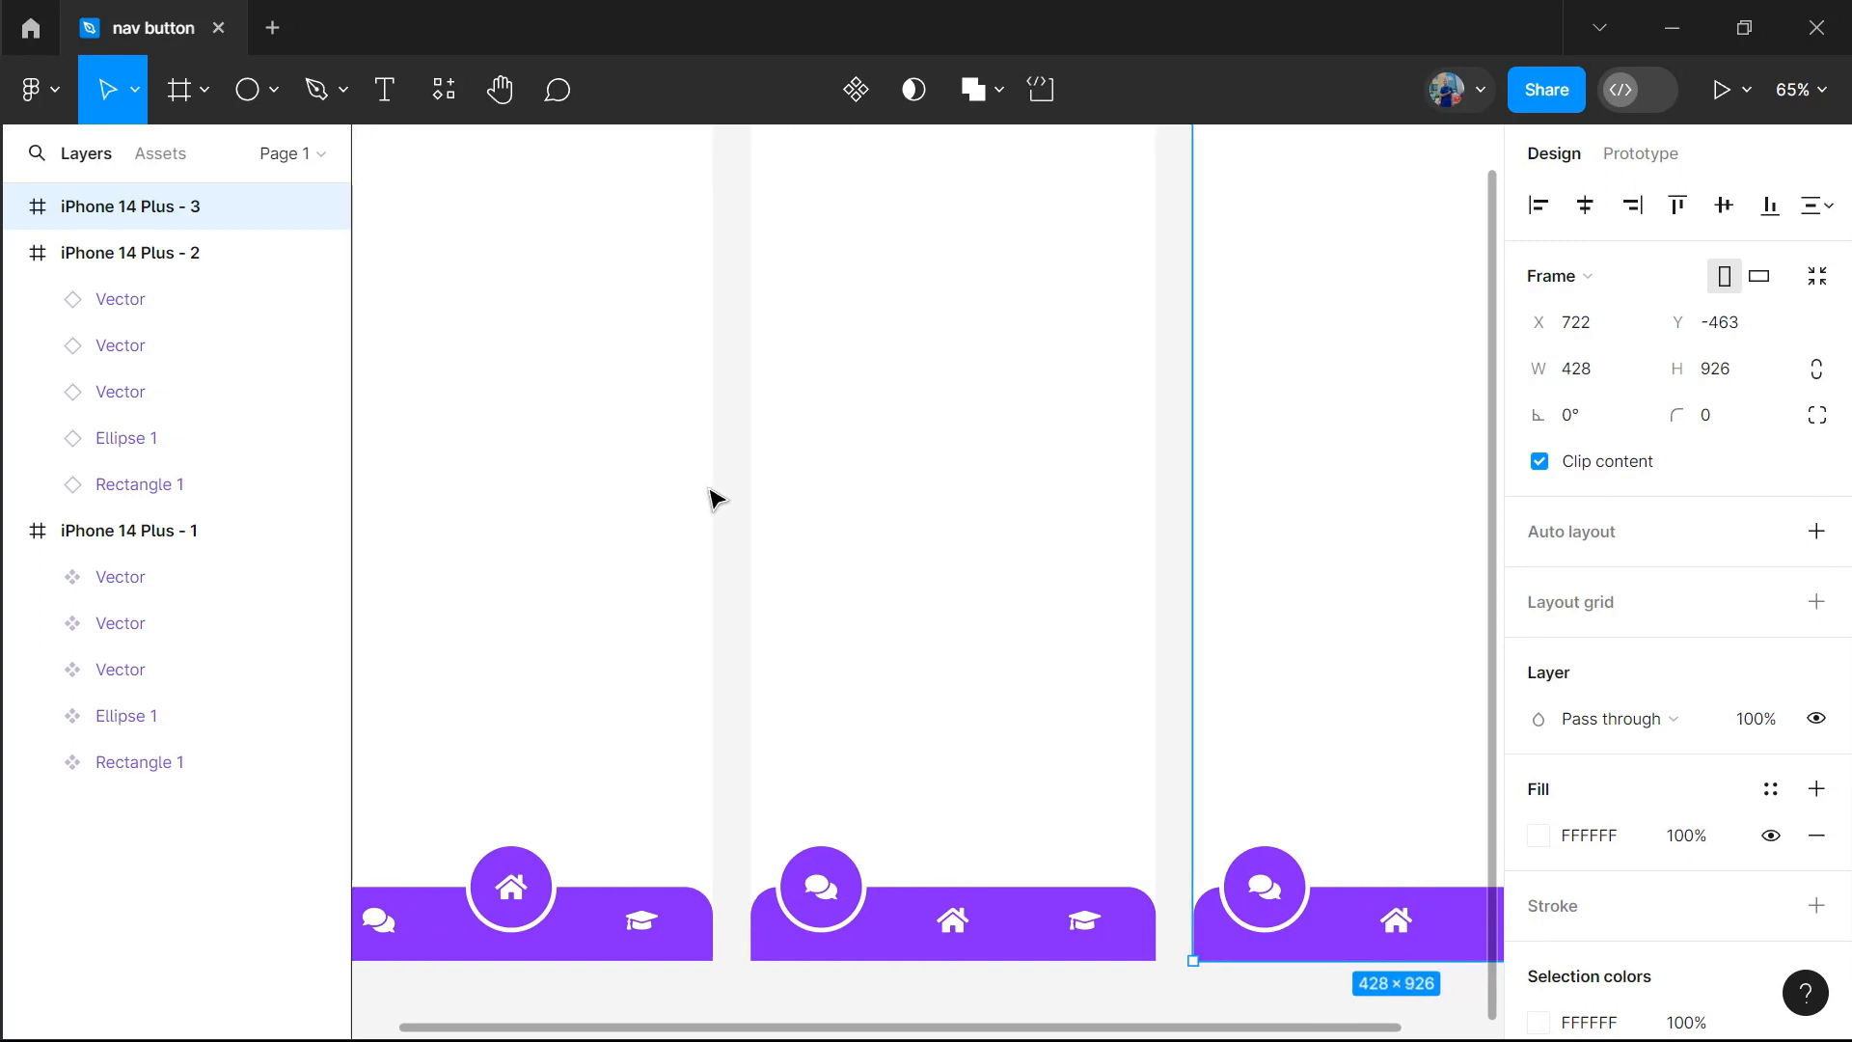
{"action": "left_click_drag", "start_coordinate": [926, 868], "coordinate": [1194, 884]}
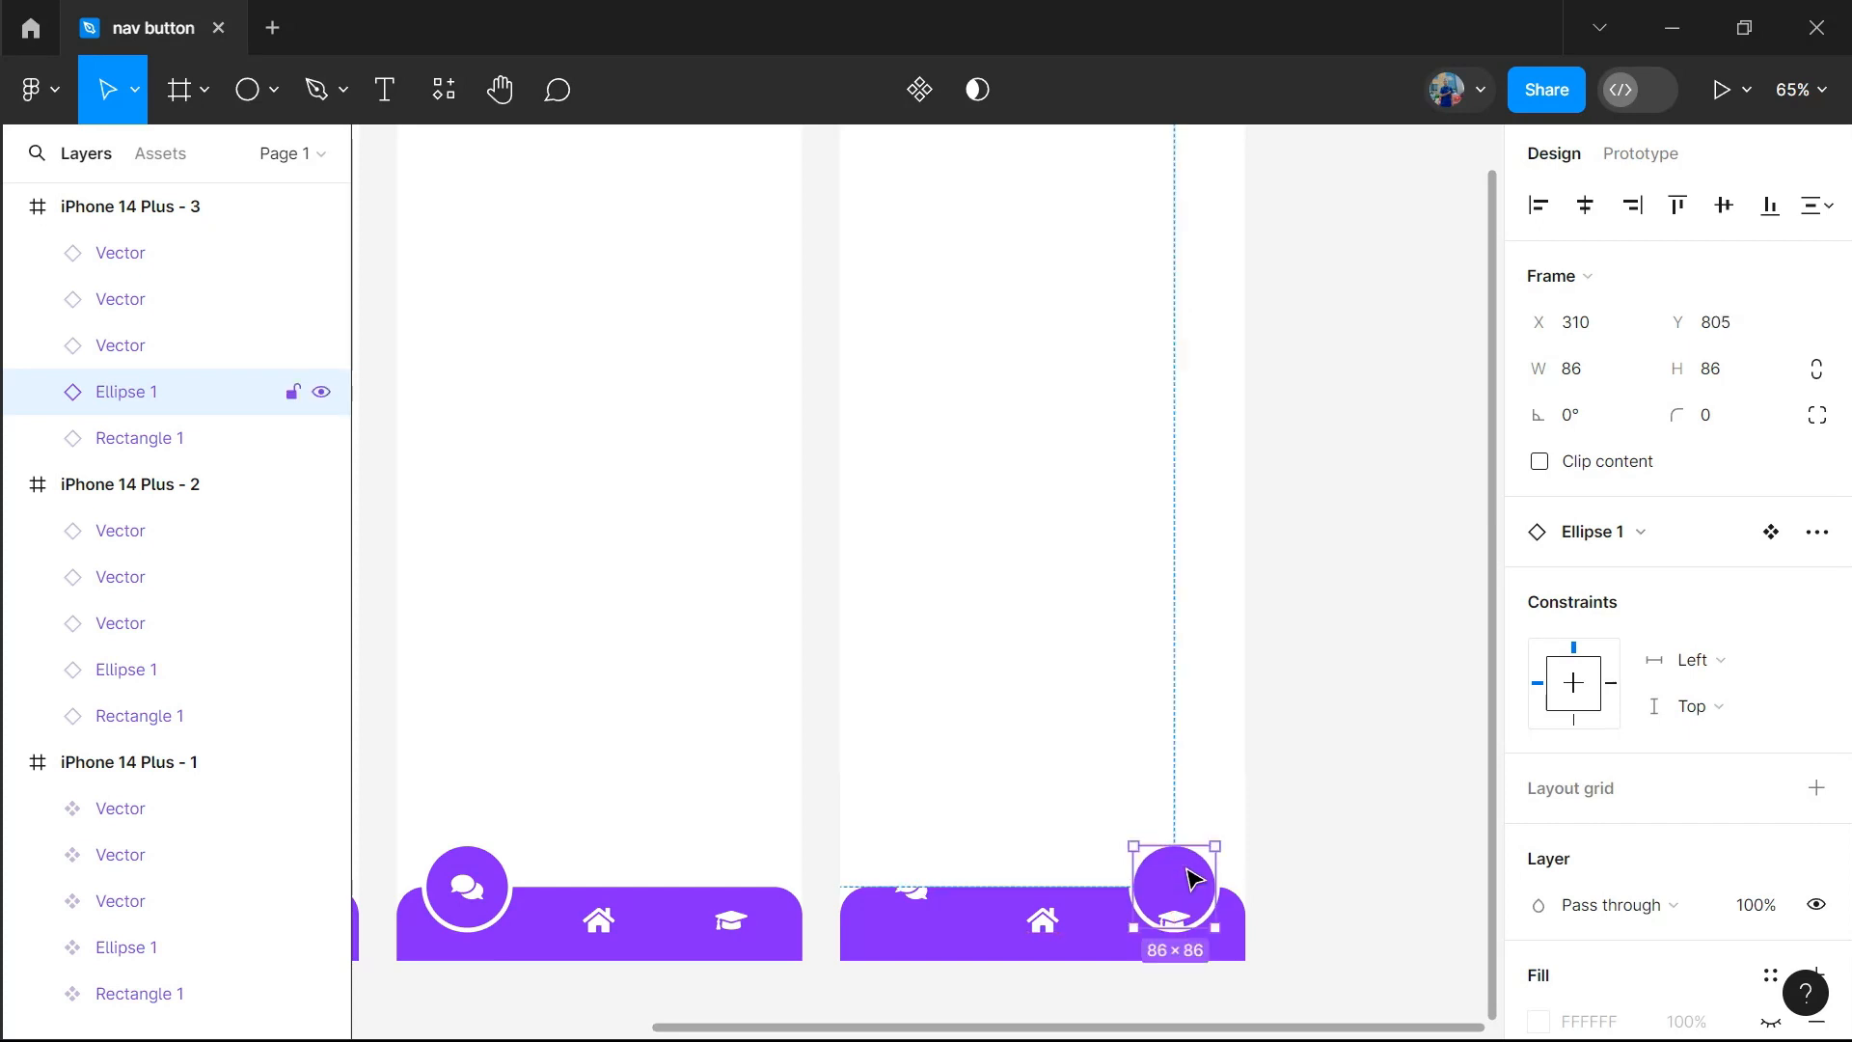
In the third frame, lower the comments icon to X 58, Y 870 and raise the graduation-cap icon into the circle at X 336, Y 838
{"action": "left_click", "coordinate": [916, 904]}
{"action": "left_click_drag", "start_coordinate": [918, 900], "coordinate": [918, 931]}
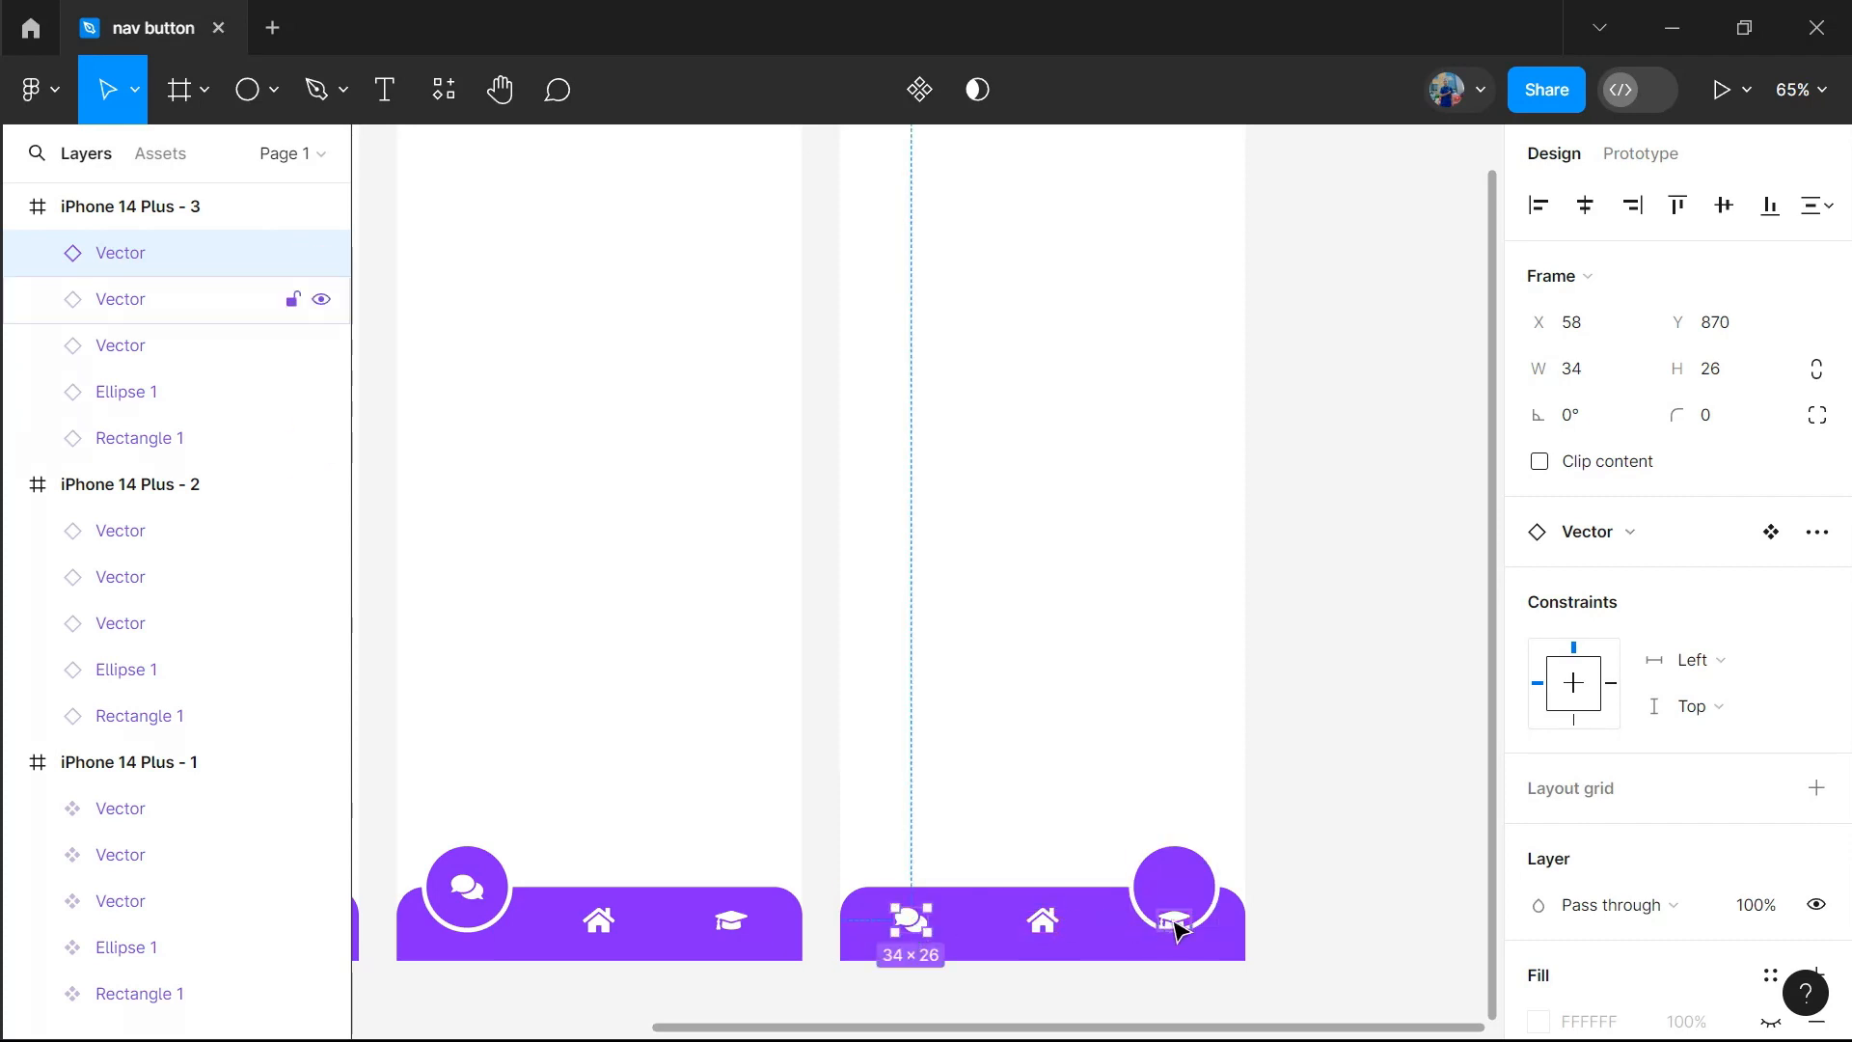
{"action": "left_click_drag", "start_coordinate": [1178, 919], "coordinate": [1176, 898]}
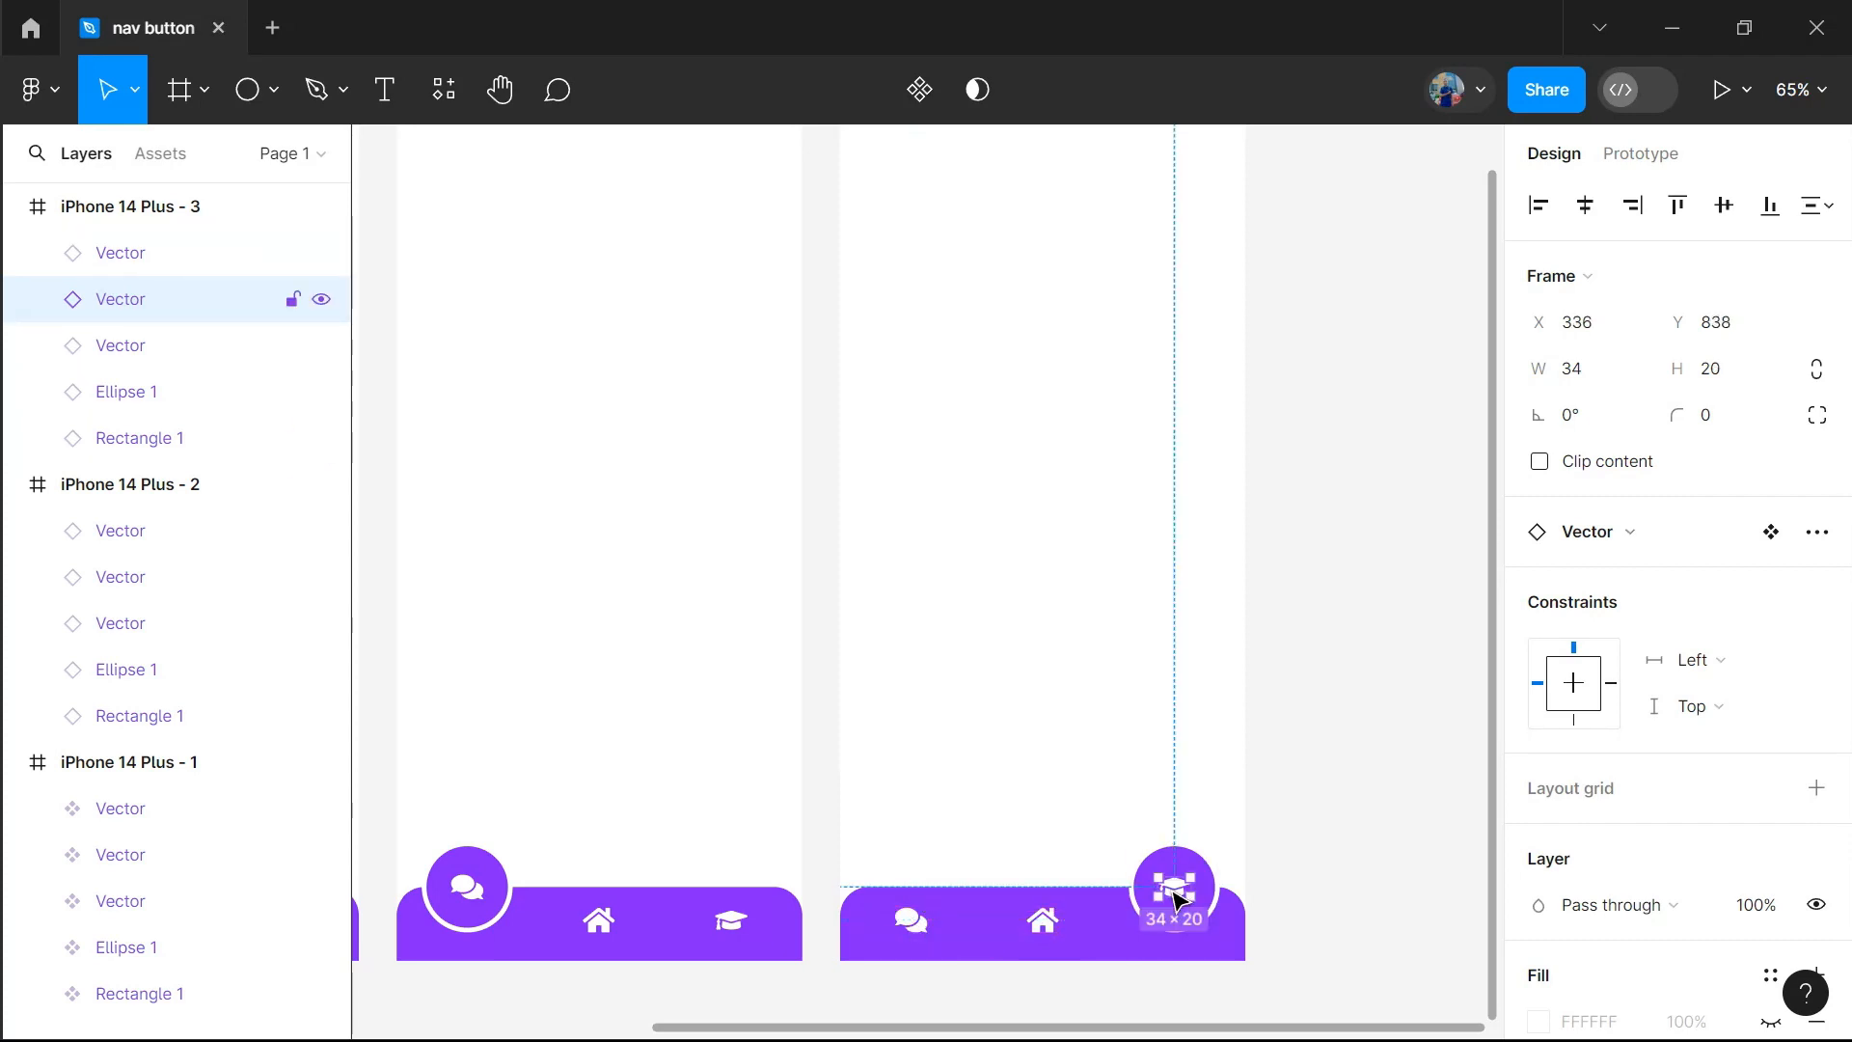
{"action": "left_click", "coordinate": [1320, 832]}
Add a prototype connection from the first frame's comments icon to iPhone 14 Plus - 2
{"action": "scroll", "coordinate": [1018, 694], "scroll_direction": "down", "scroll_amount": 5}
{"action": "scroll", "coordinate": [1018, 695], "scroll_direction": "up", "scroll_amount": 1}
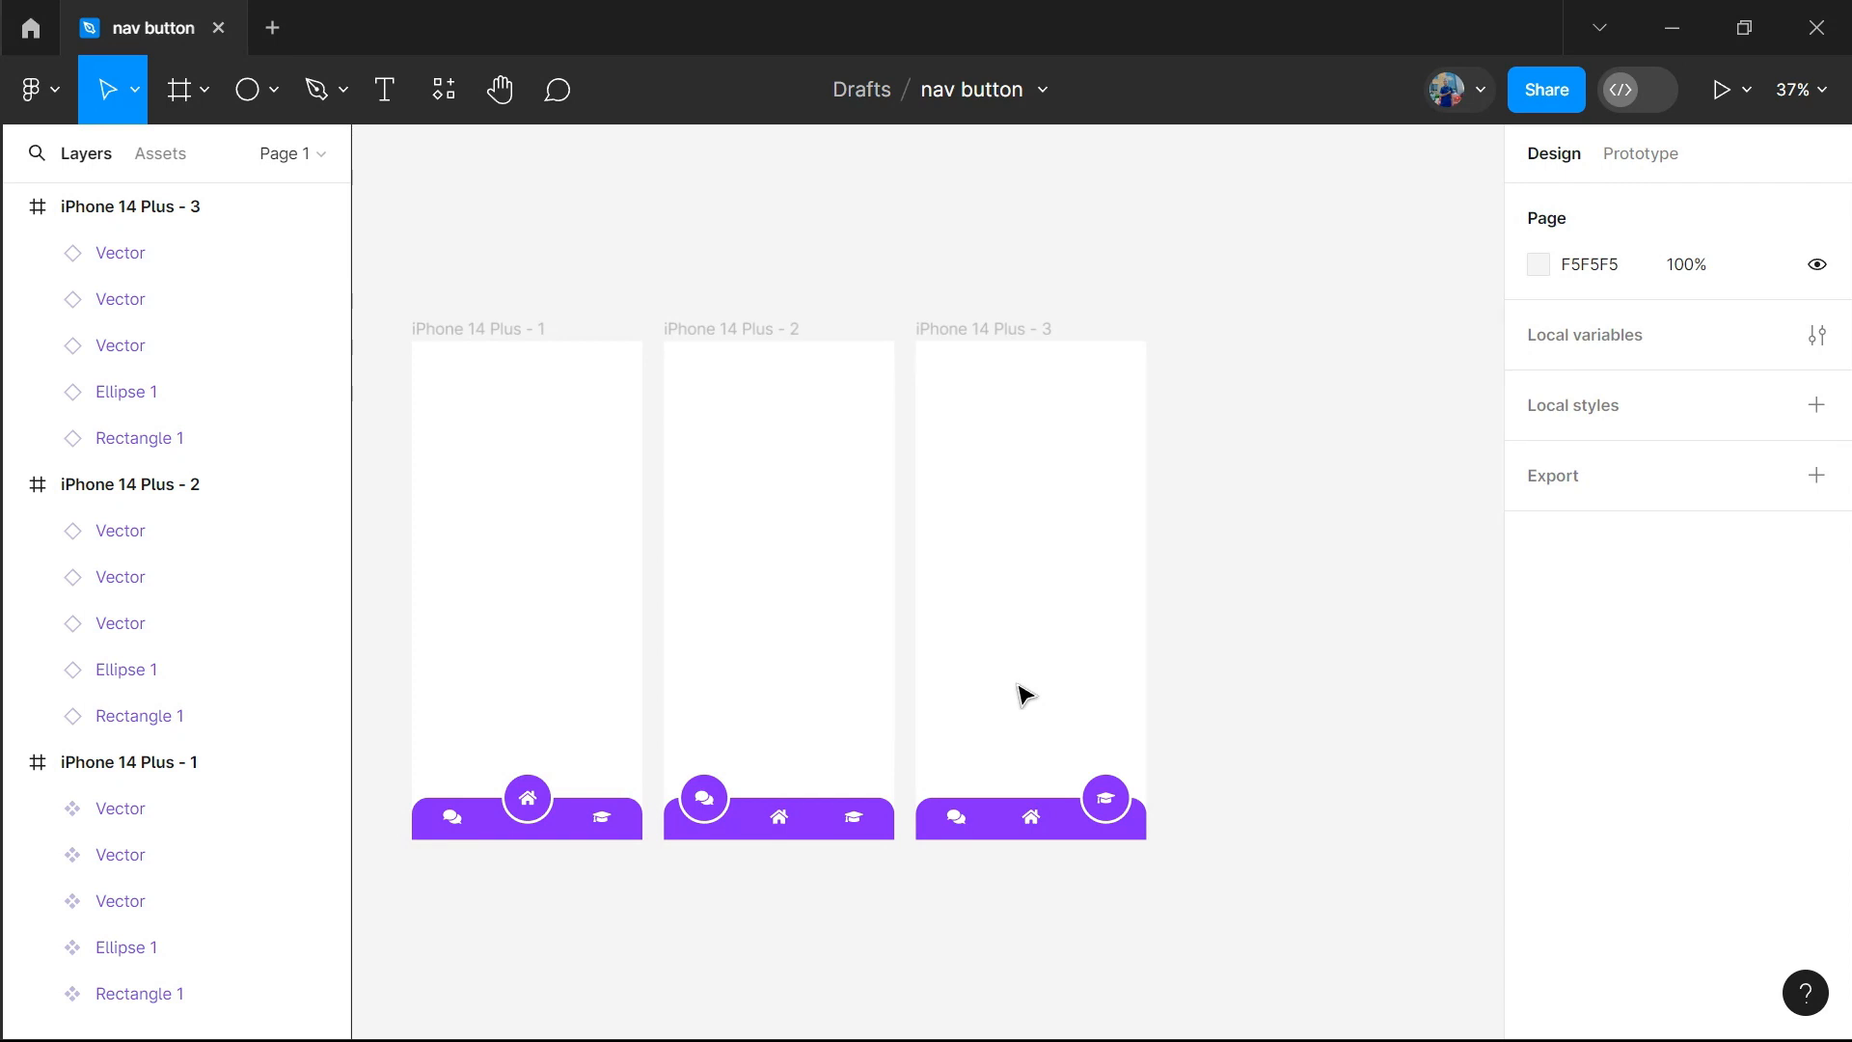
{"action": "left_click", "coordinate": [1642, 157]}
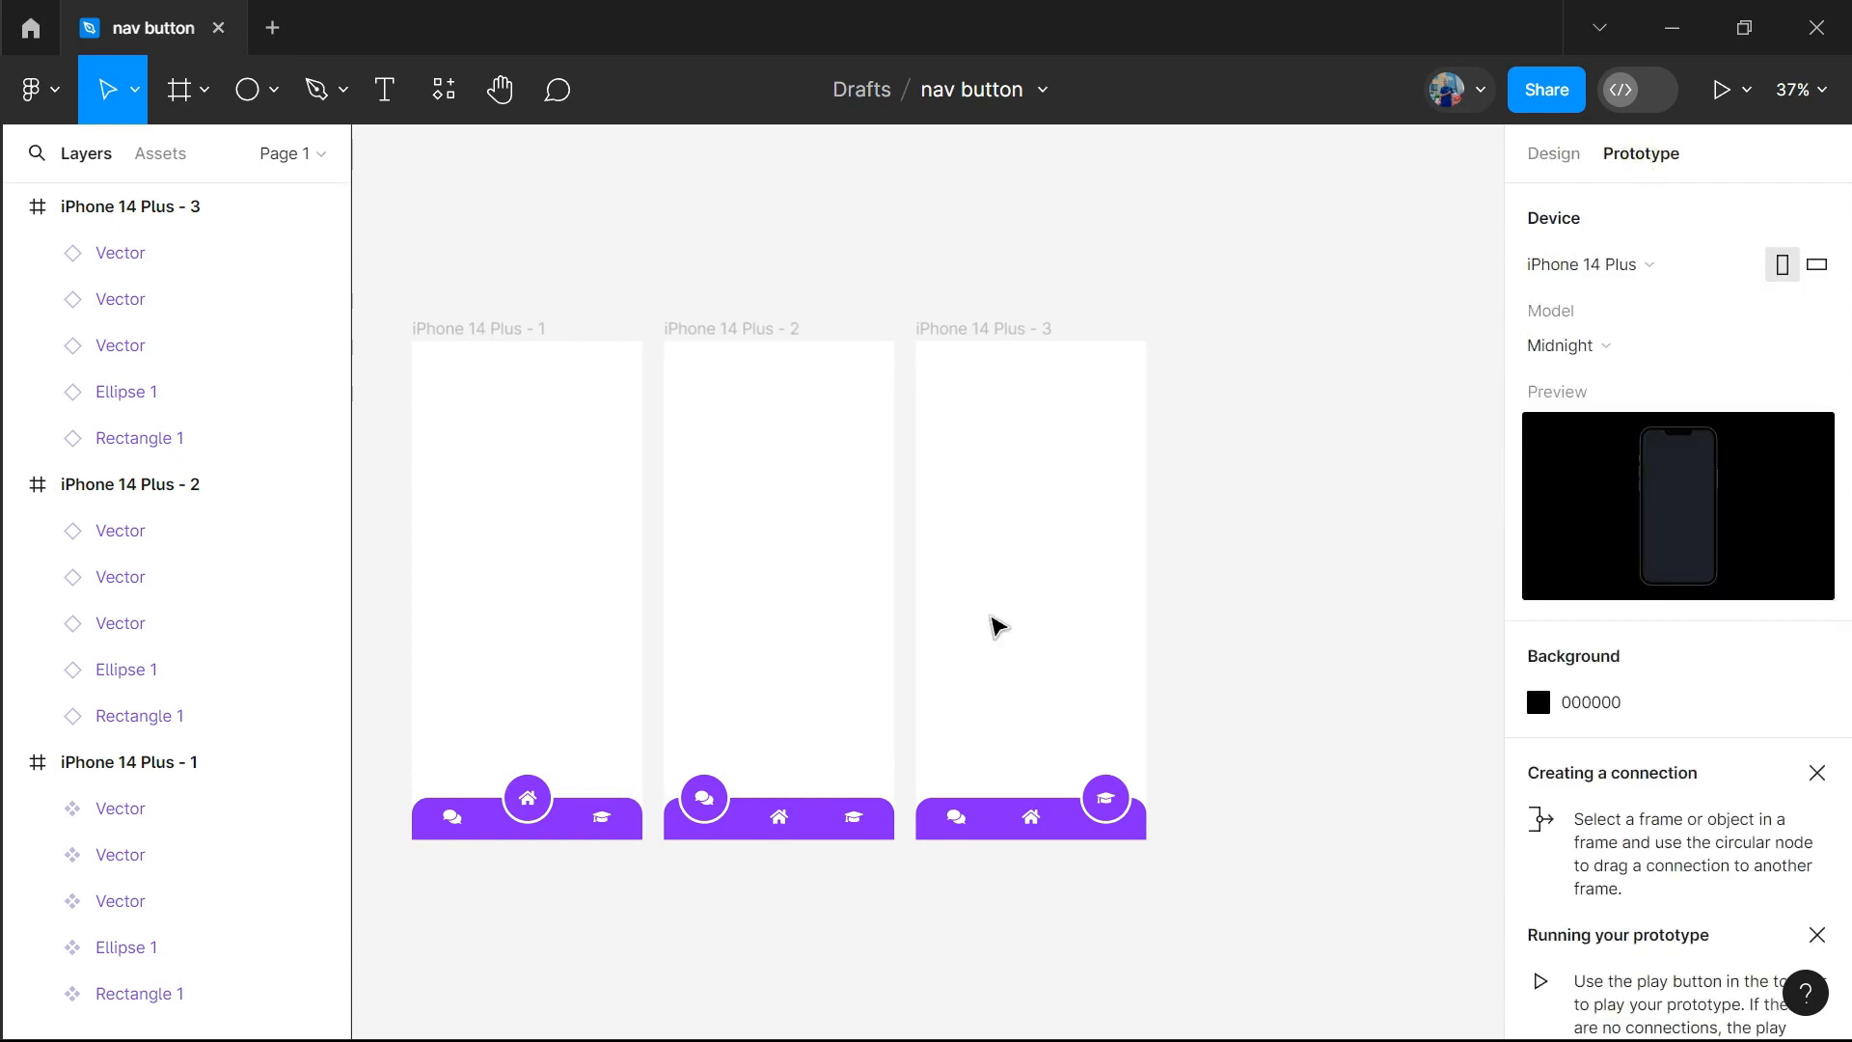
{"action": "left_click", "coordinate": [457, 824]}
{"action": "left_click_drag", "start_coordinate": [457, 825], "coordinate": [673, 739]}
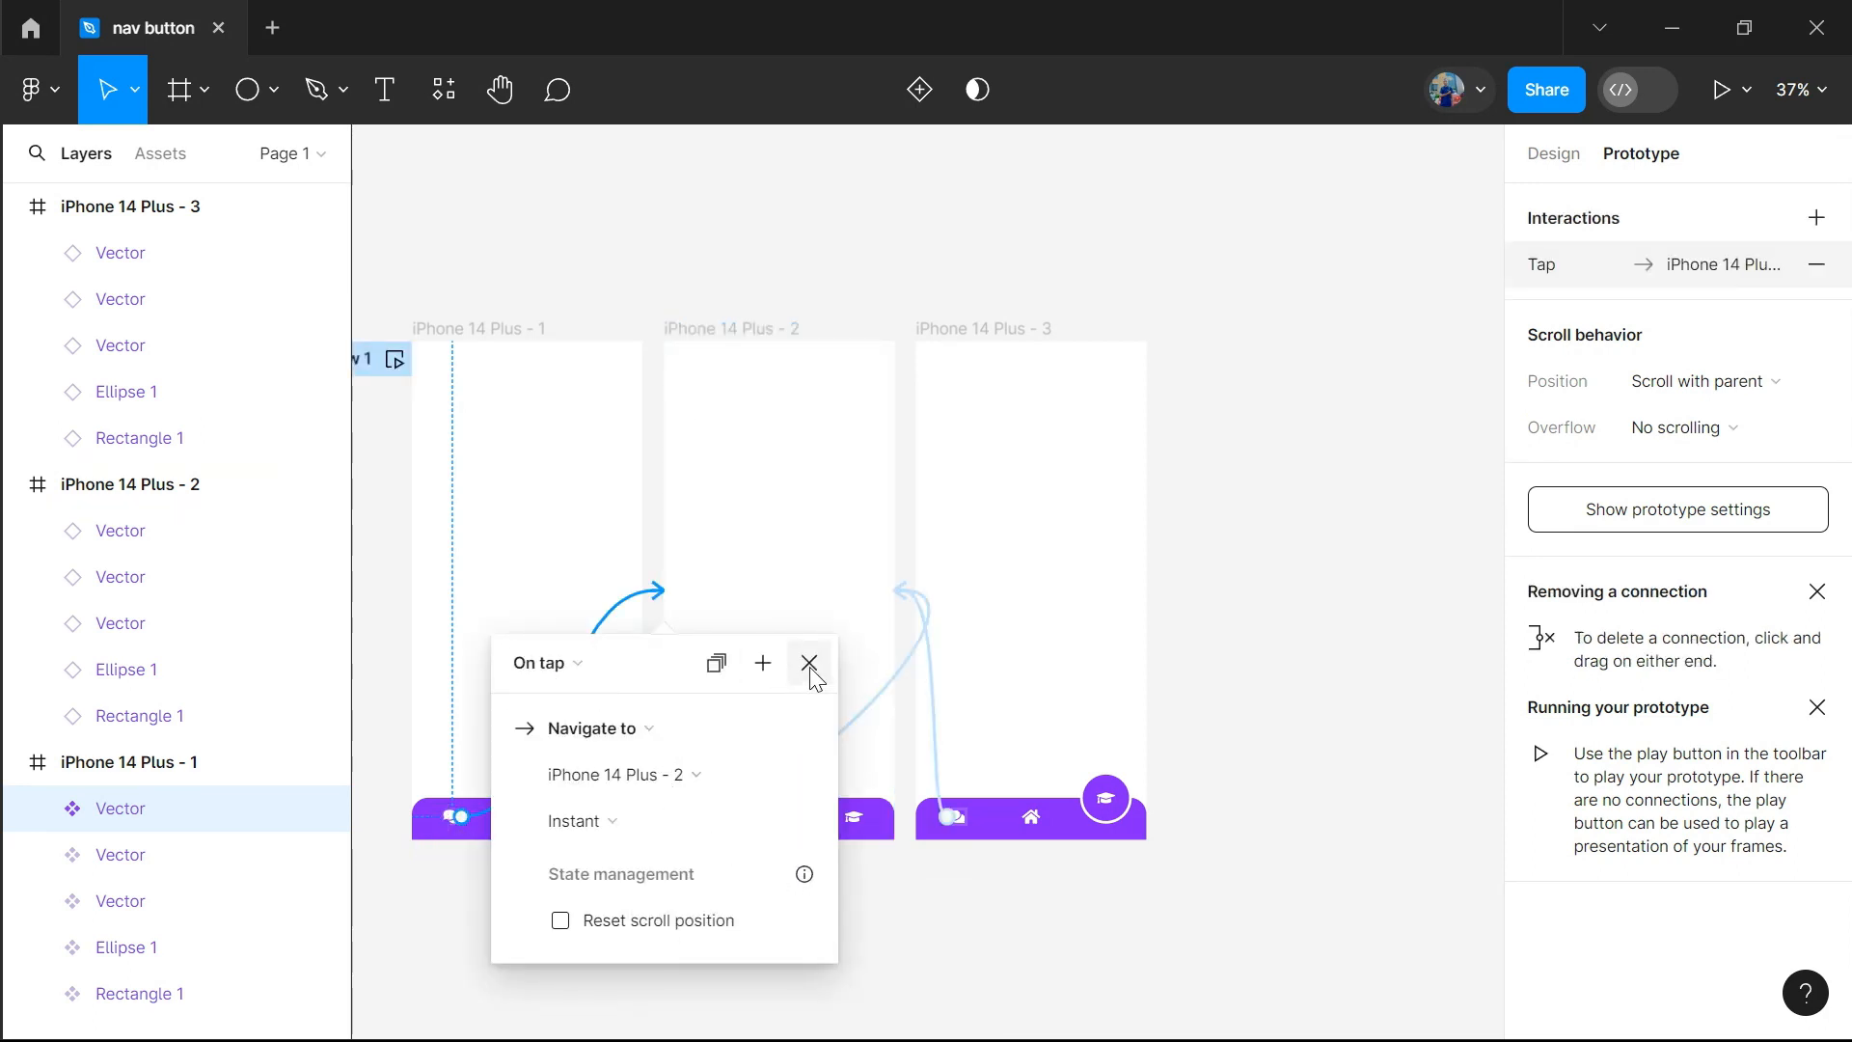
{"action": "left_click", "coordinate": [625, 823]}
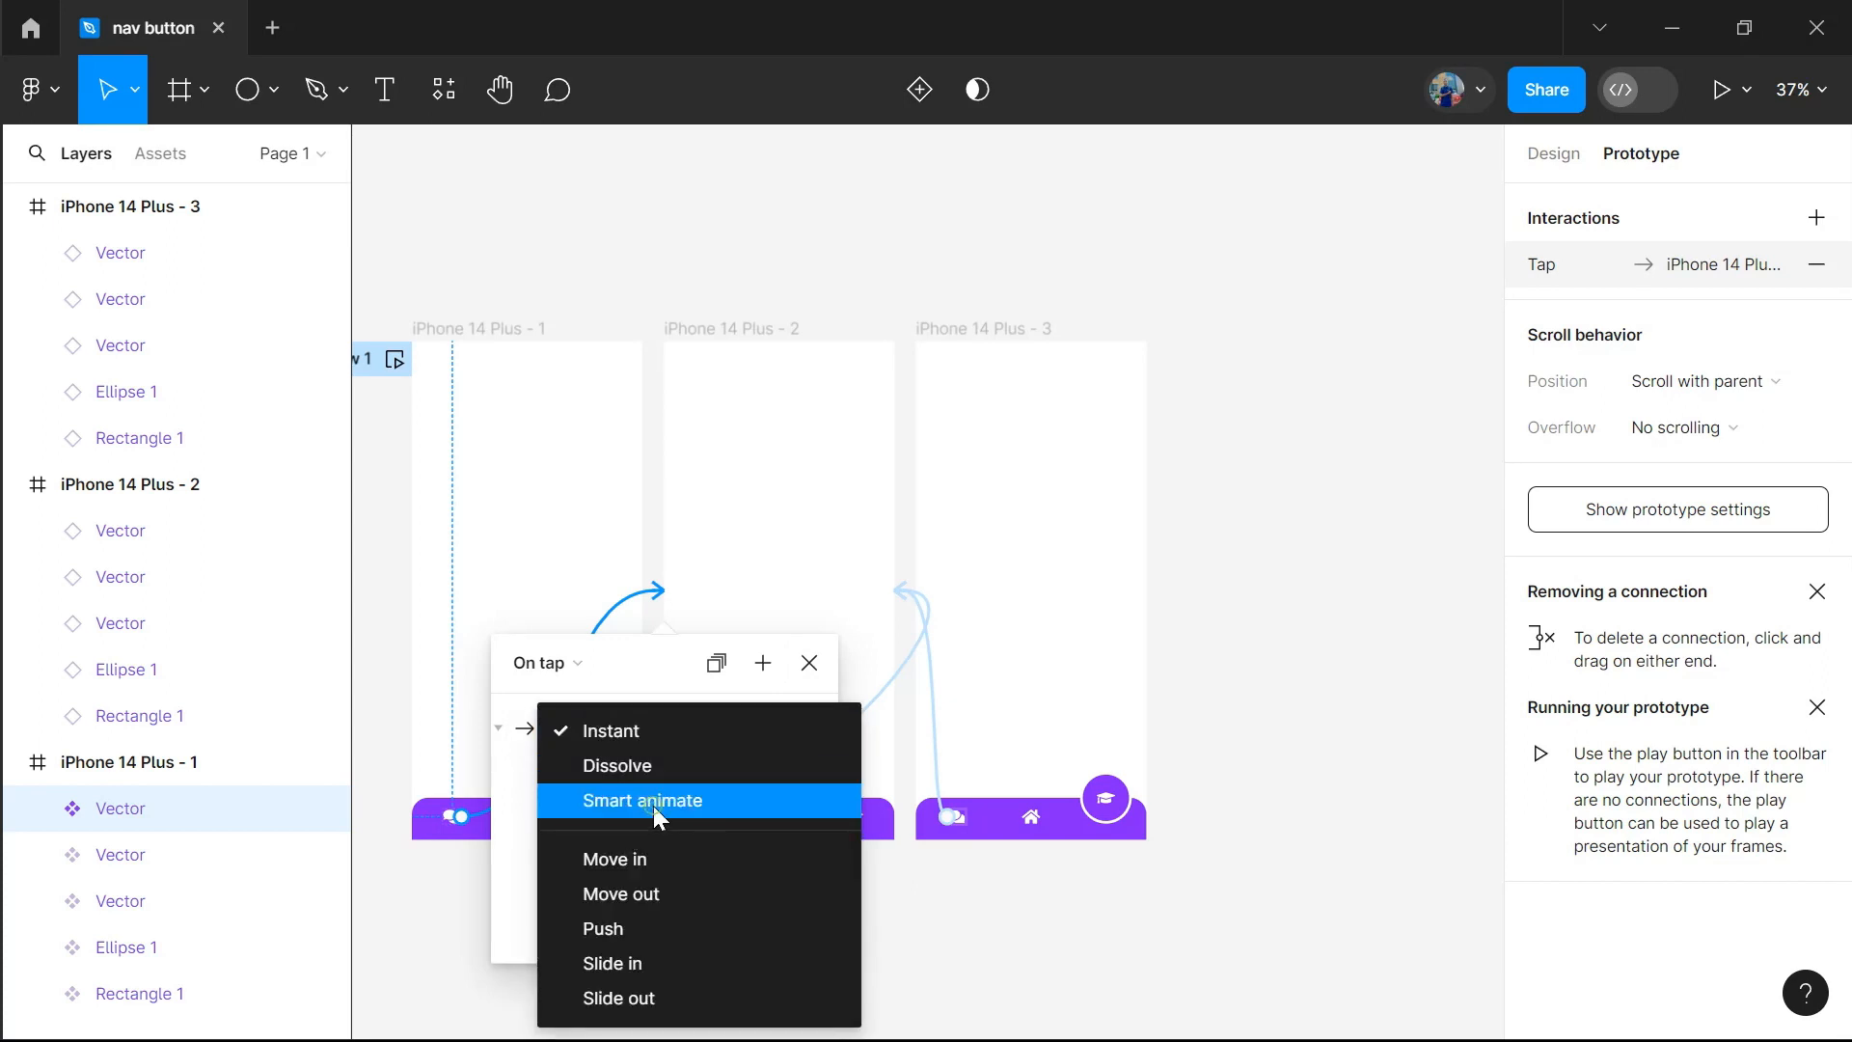
{"action": "left_click", "coordinate": [652, 806]}
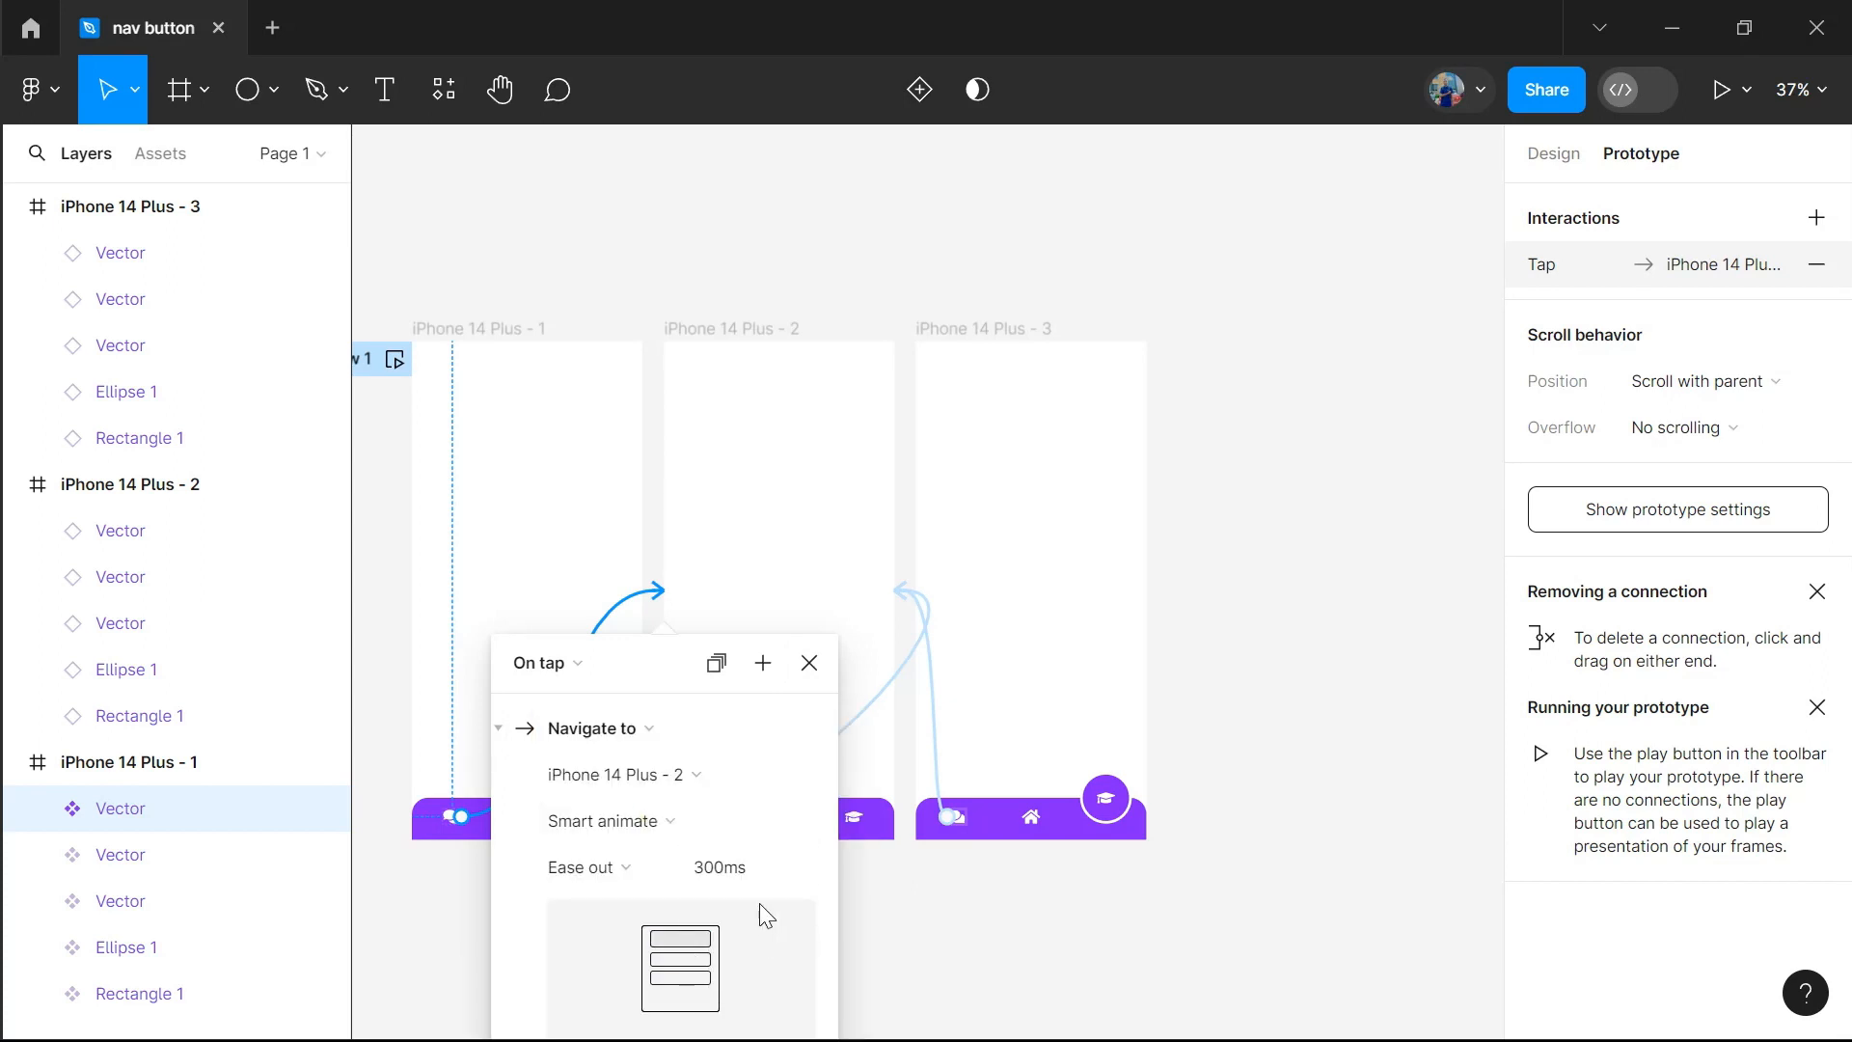
{"action": "left_click", "coordinate": [670, 819]}
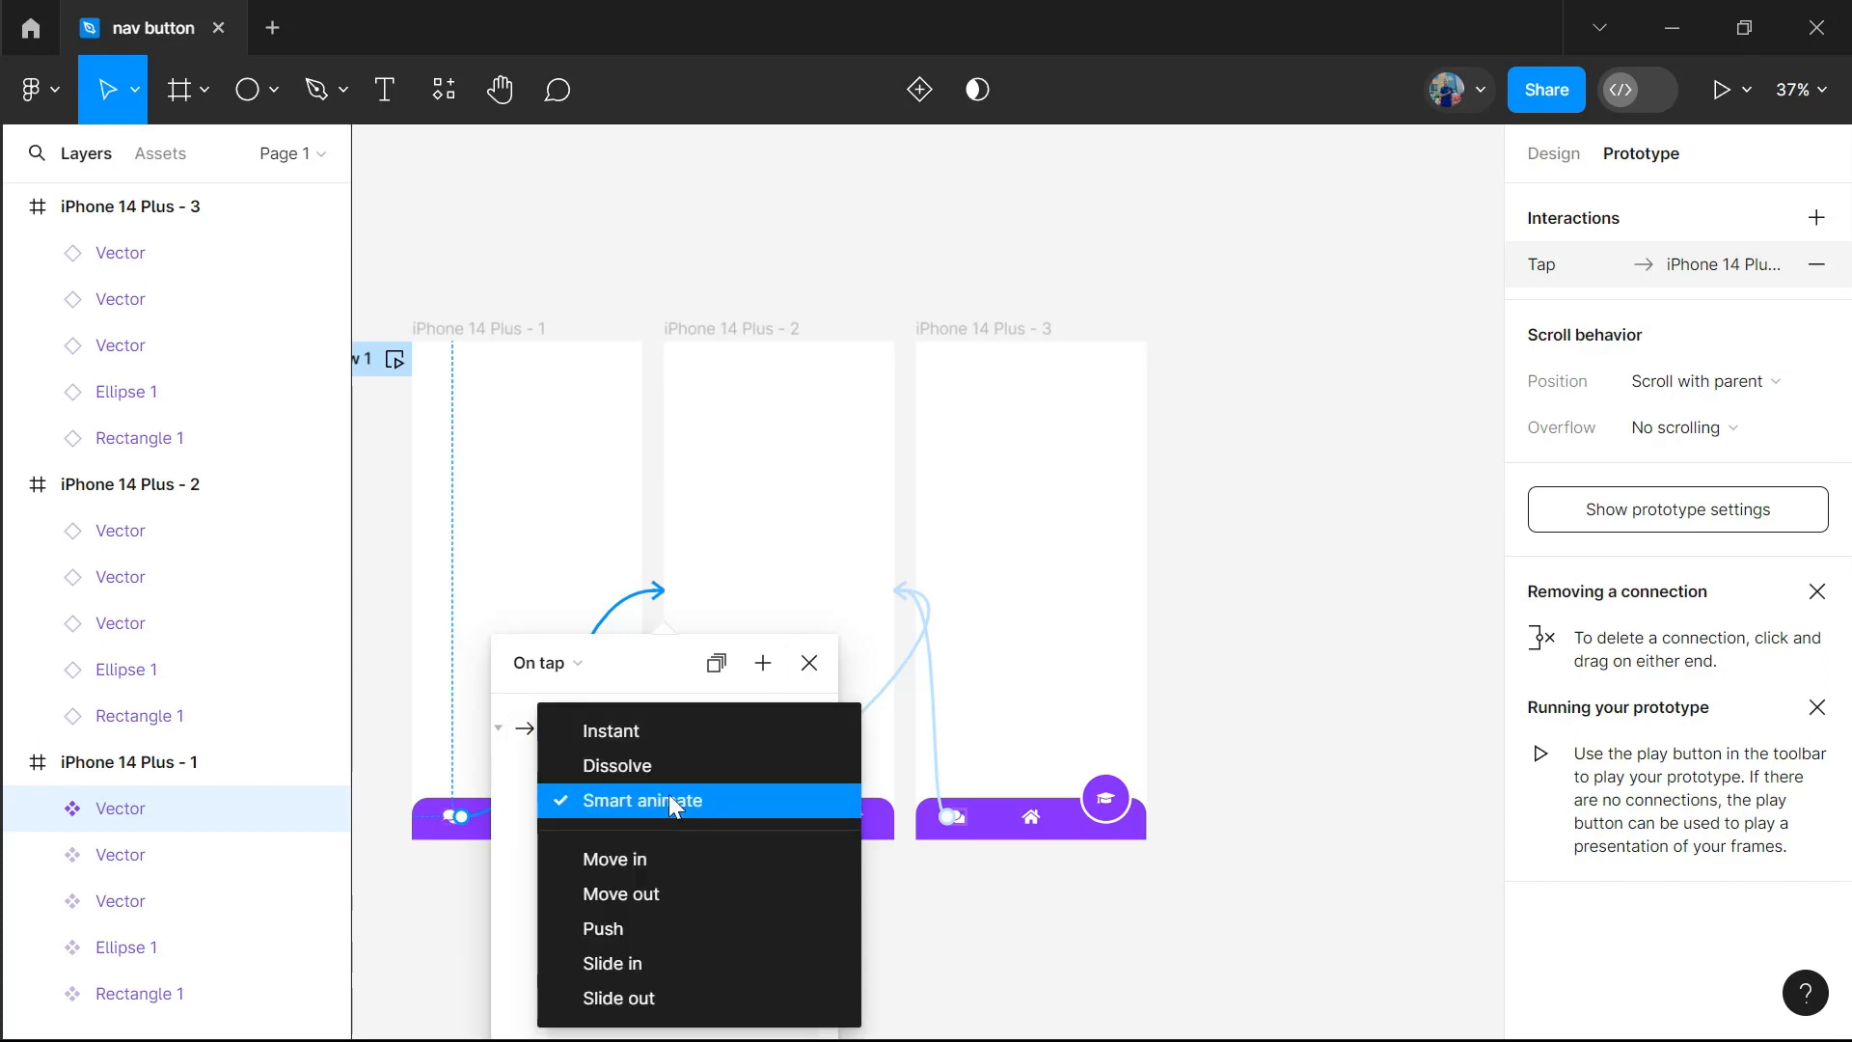
{"action": "left_click", "coordinate": [661, 736]}
{"action": "left_click", "coordinate": [809, 663]}
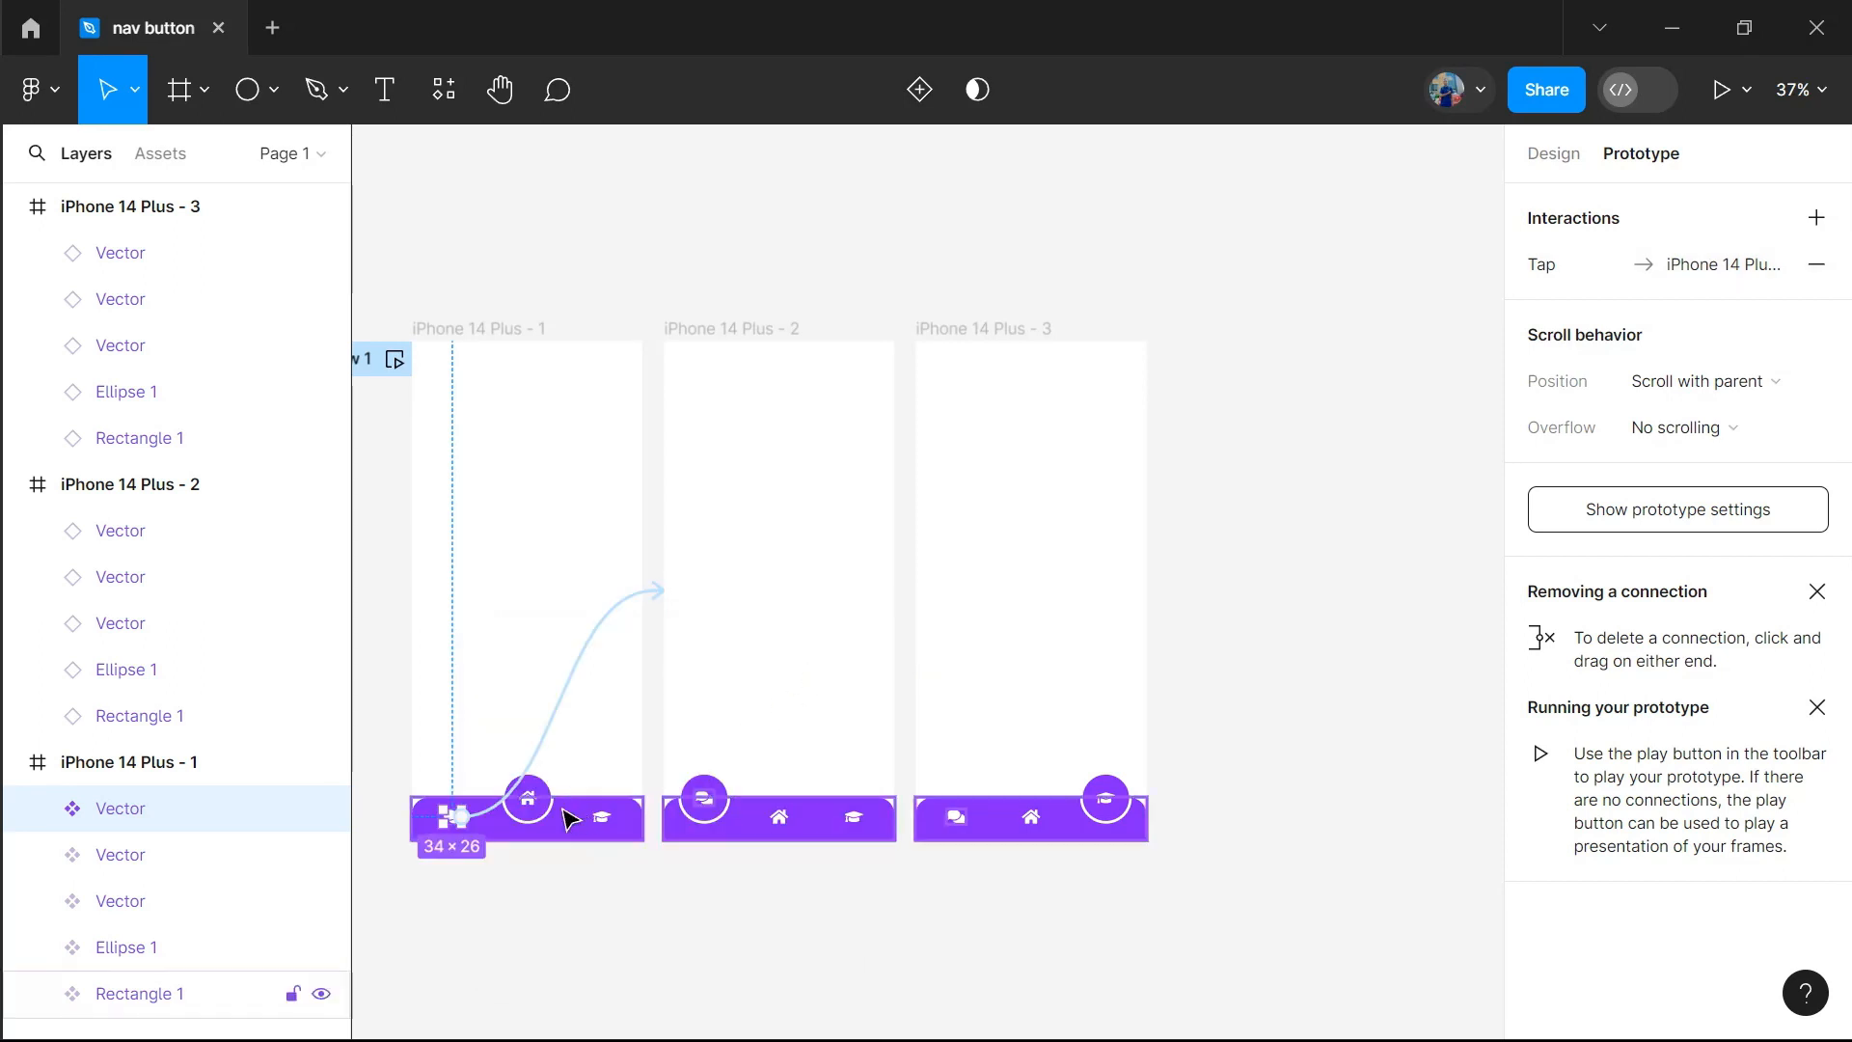
Link the second frame's home icon to iPhone 14 Plus - 1 and the first frame's graduation-cap icon to iPhone 14 Plus - 3
{"action": "left_click", "coordinate": [789, 824]}
{"action": "left_click_drag", "start_coordinate": [788, 817], "coordinate": [639, 677]}
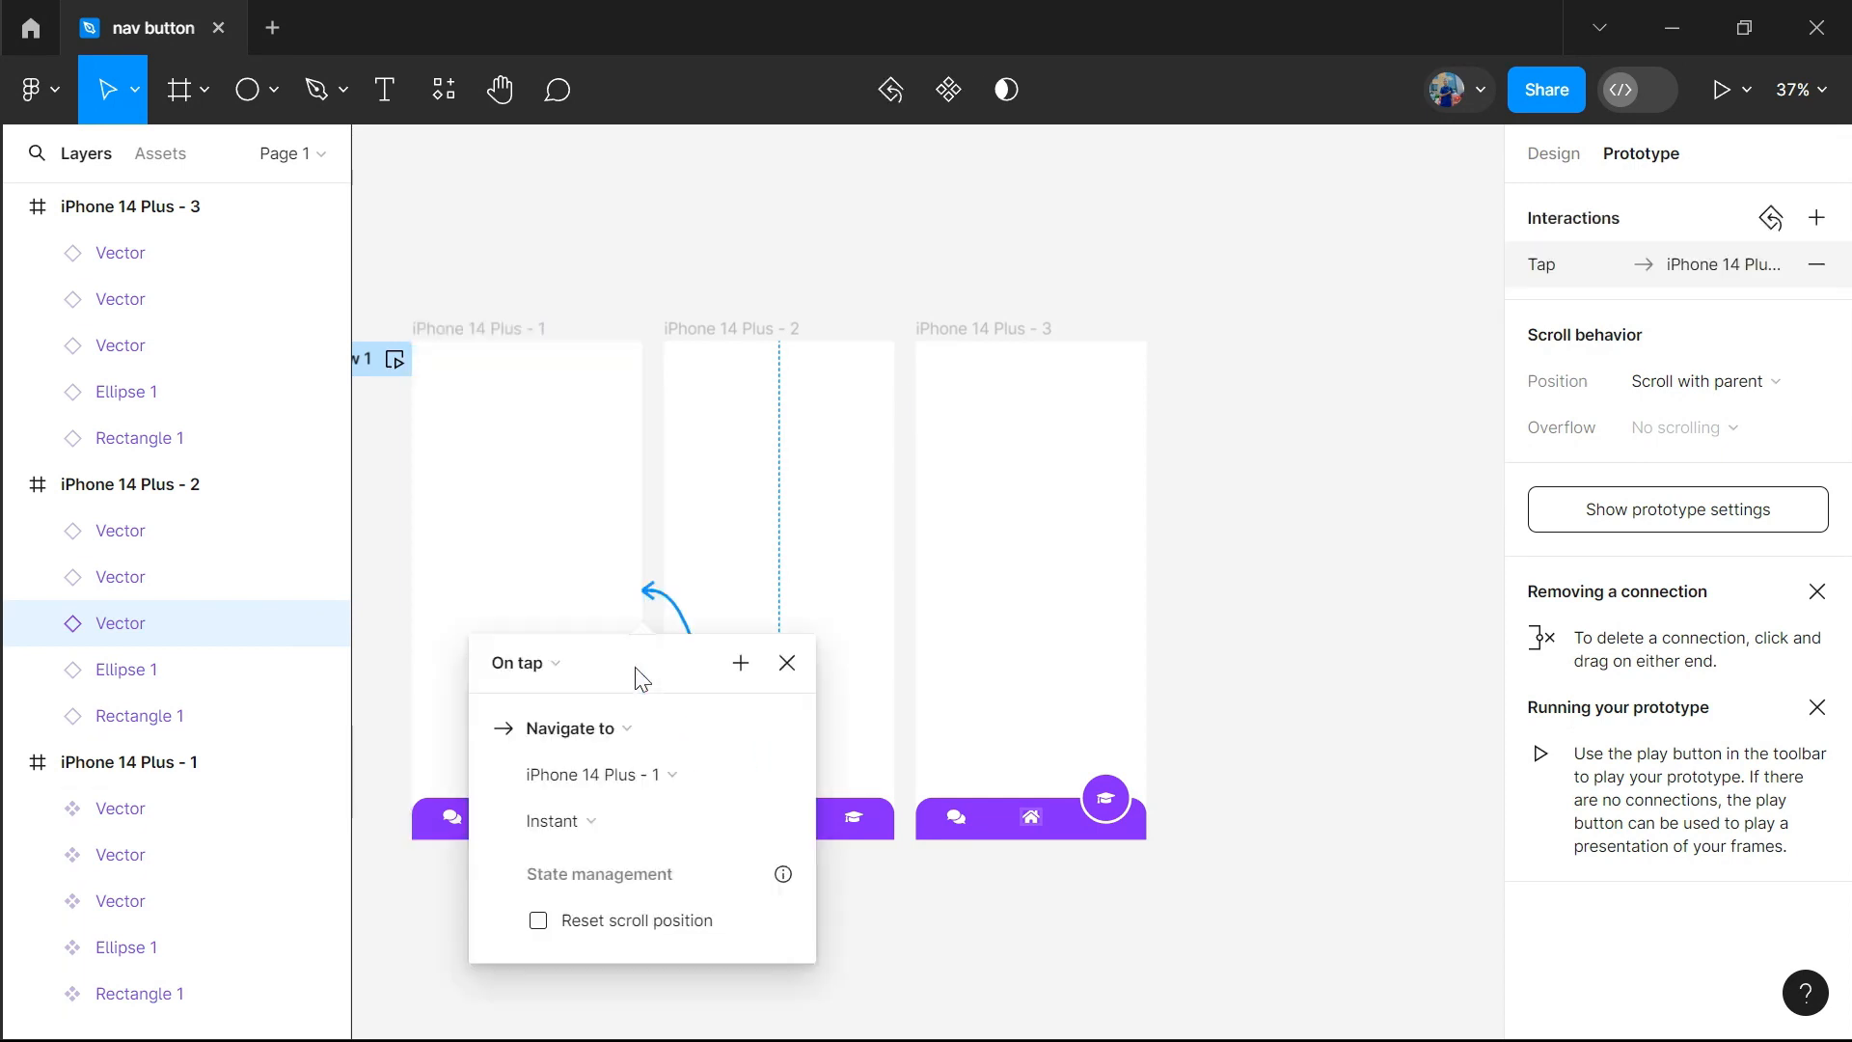
{"action": "left_click", "coordinate": [787, 665]}
{"action": "left_click", "coordinate": [608, 820]}
{"action": "left_click_drag", "start_coordinate": [607, 820], "coordinate": [945, 762]}
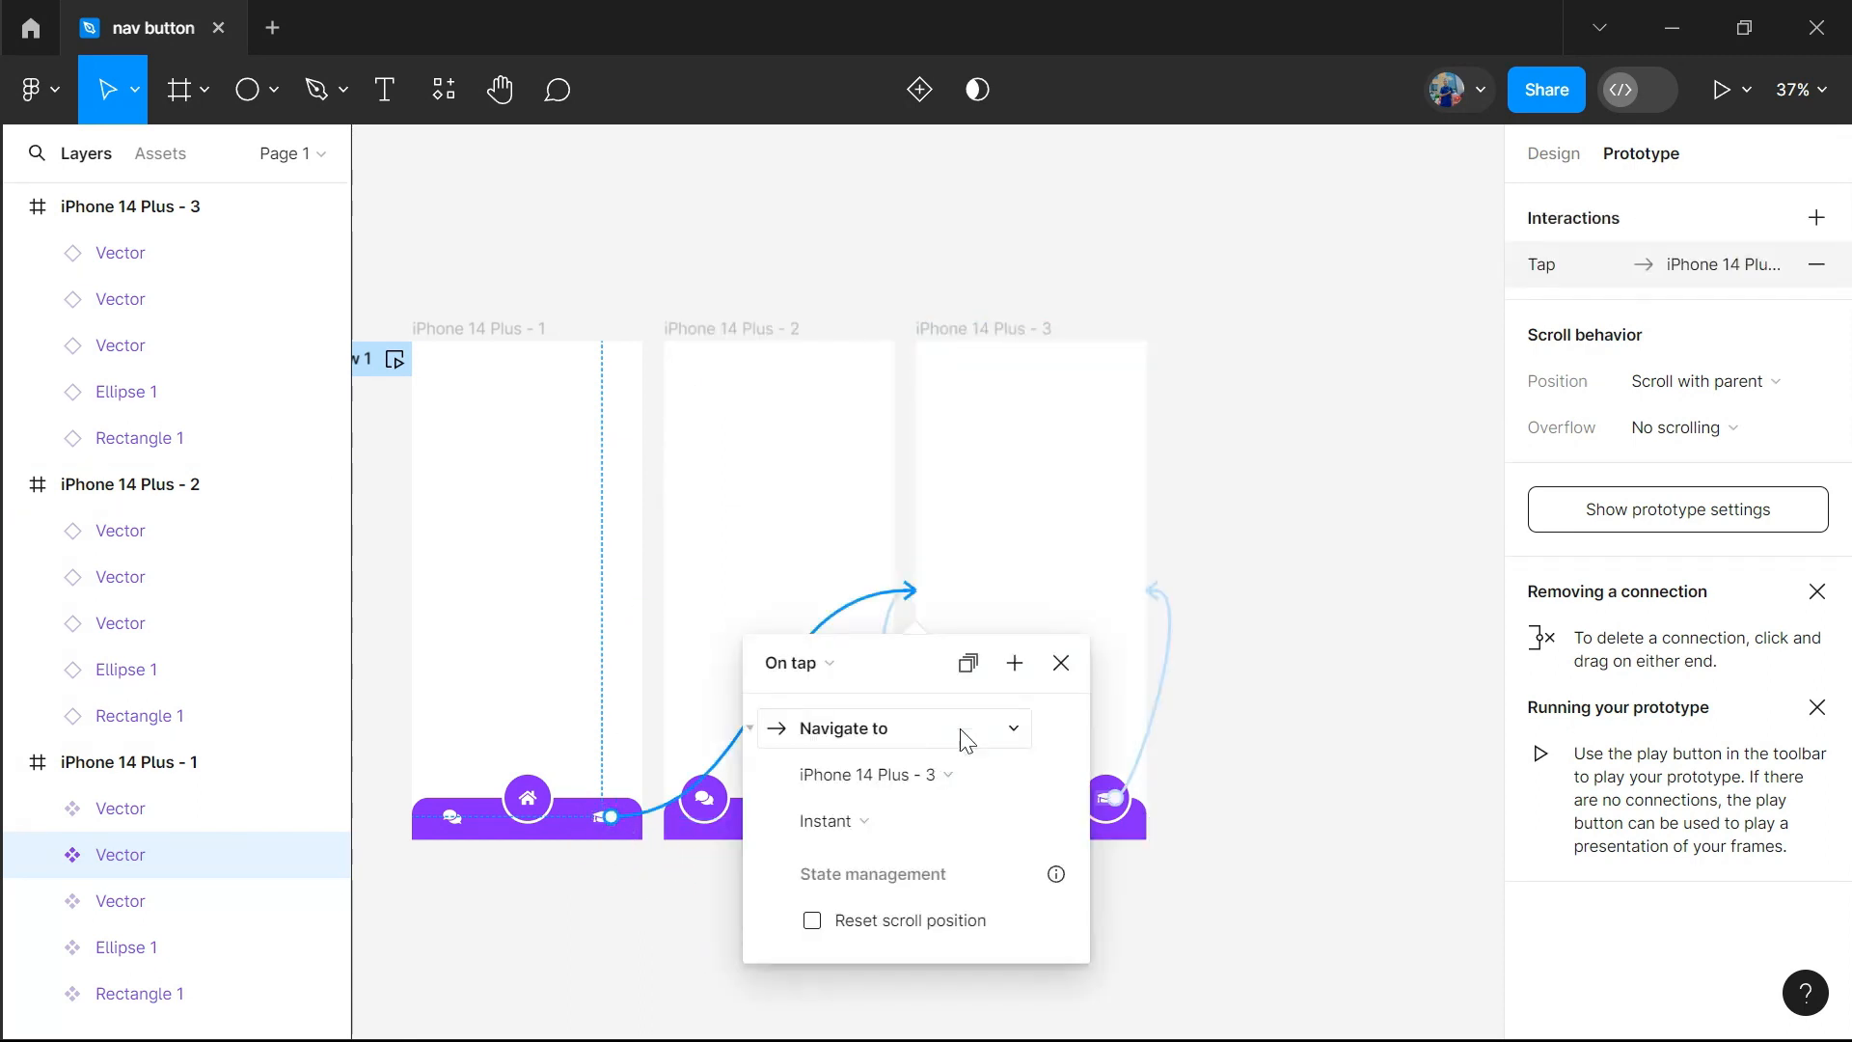
{"action": "left_click", "coordinate": [1062, 665]}
Review the existing icon connections in the second and third frames and link the third frame's home icon to iPhone 14 Plus - 1
{"action": "left_click", "coordinate": [778, 817]}
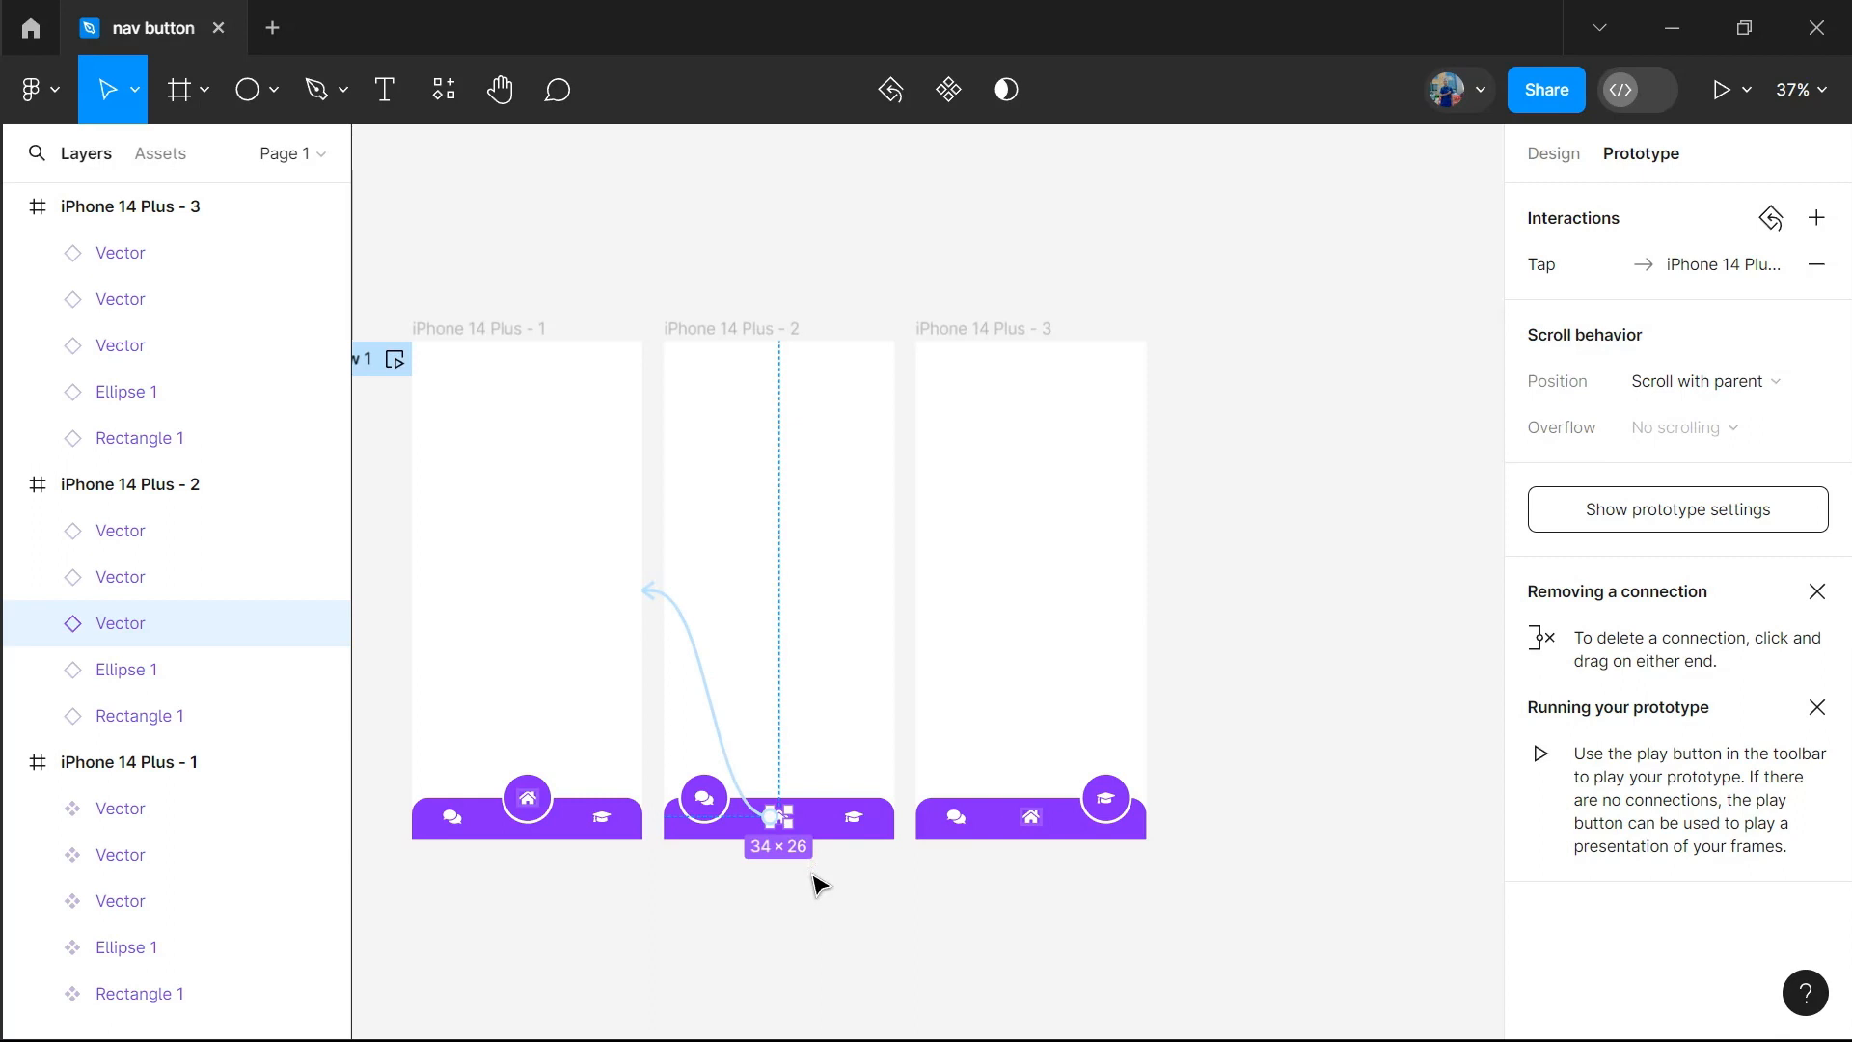
{"action": "left_click", "coordinate": [856, 817]}
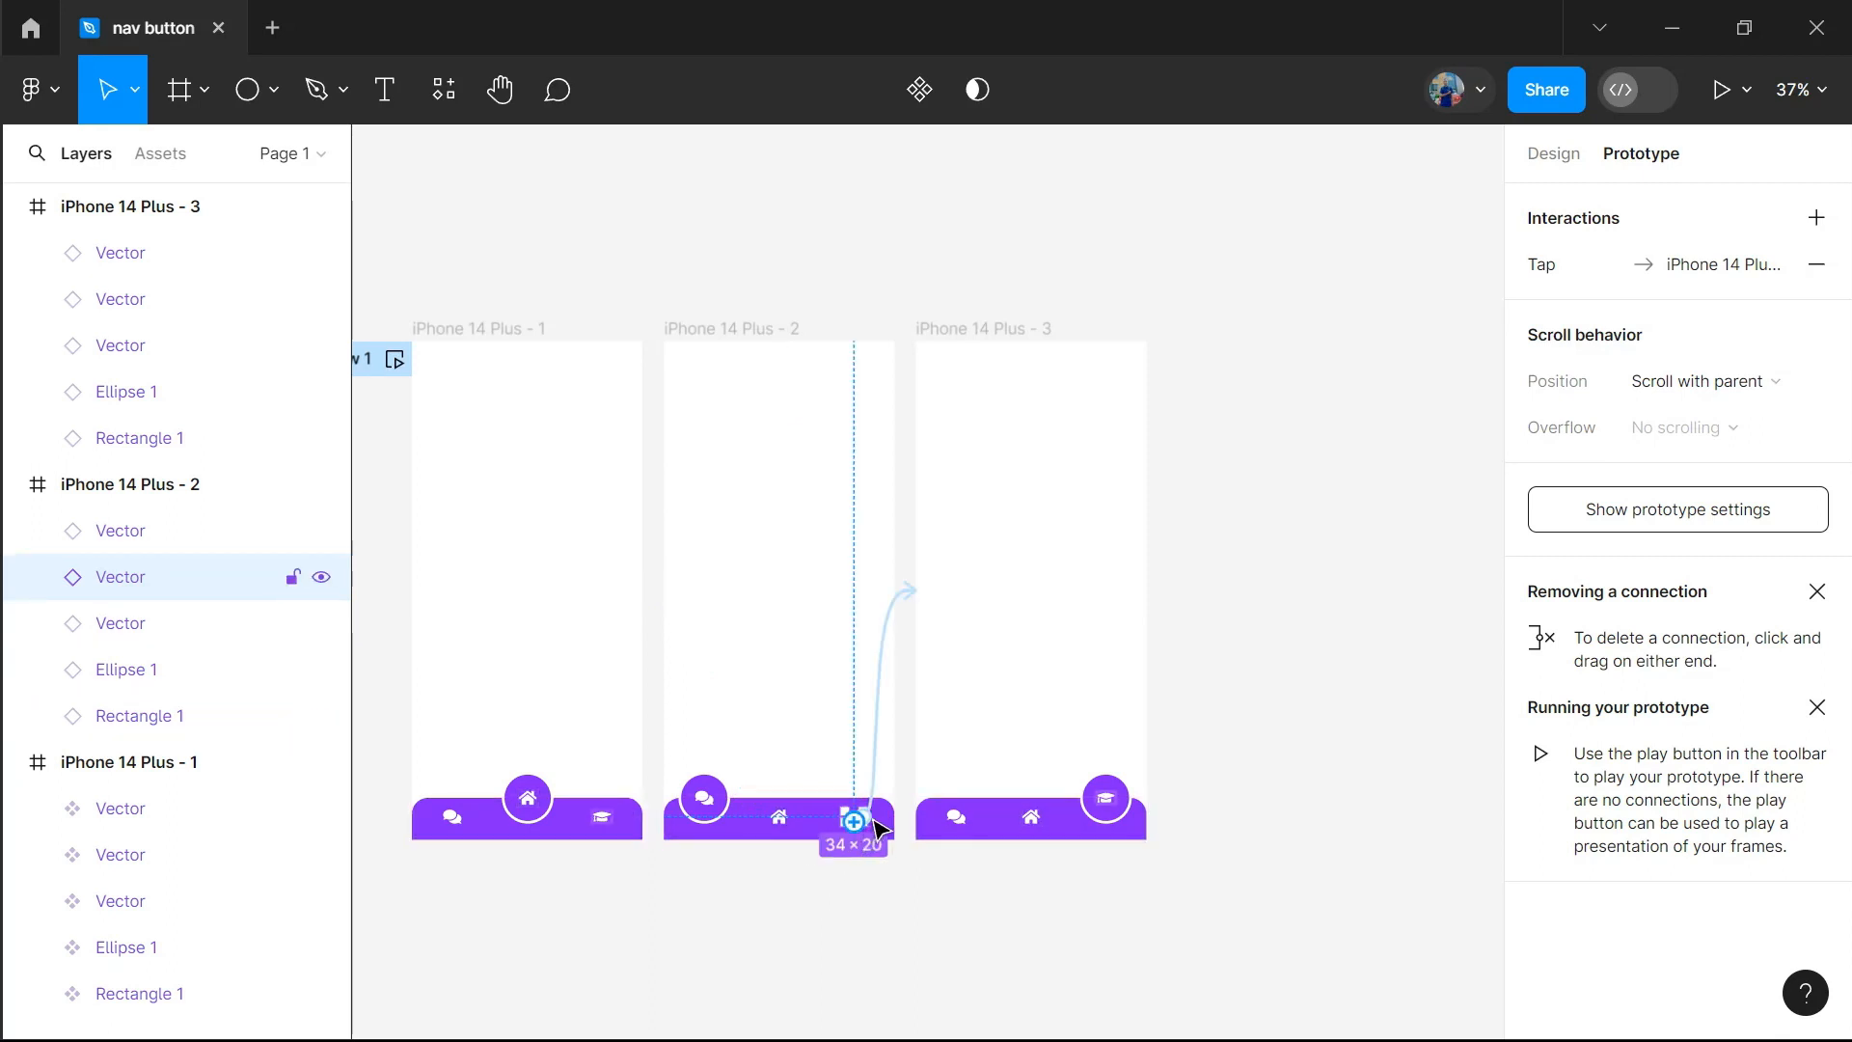
{"action": "left_click", "coordinate": [956, 820]}
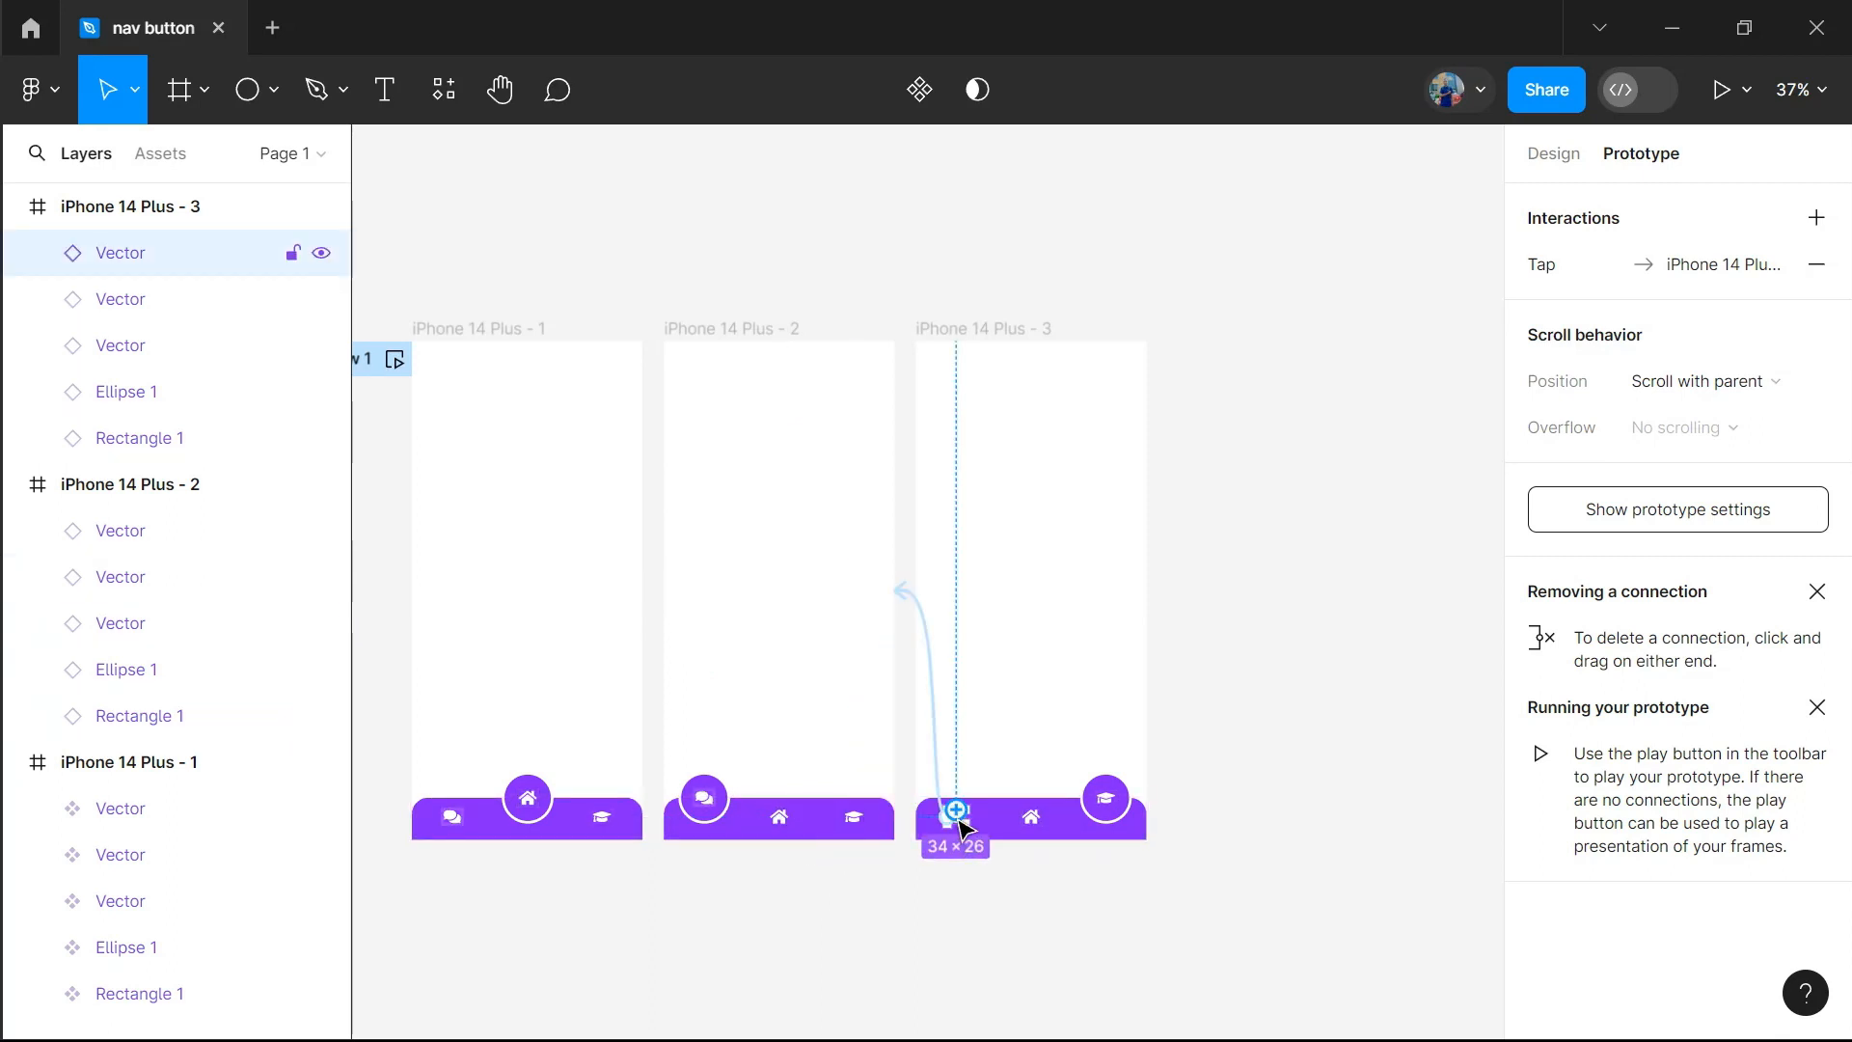
{"action": "left_click", "coordinate": [1034, 820]}
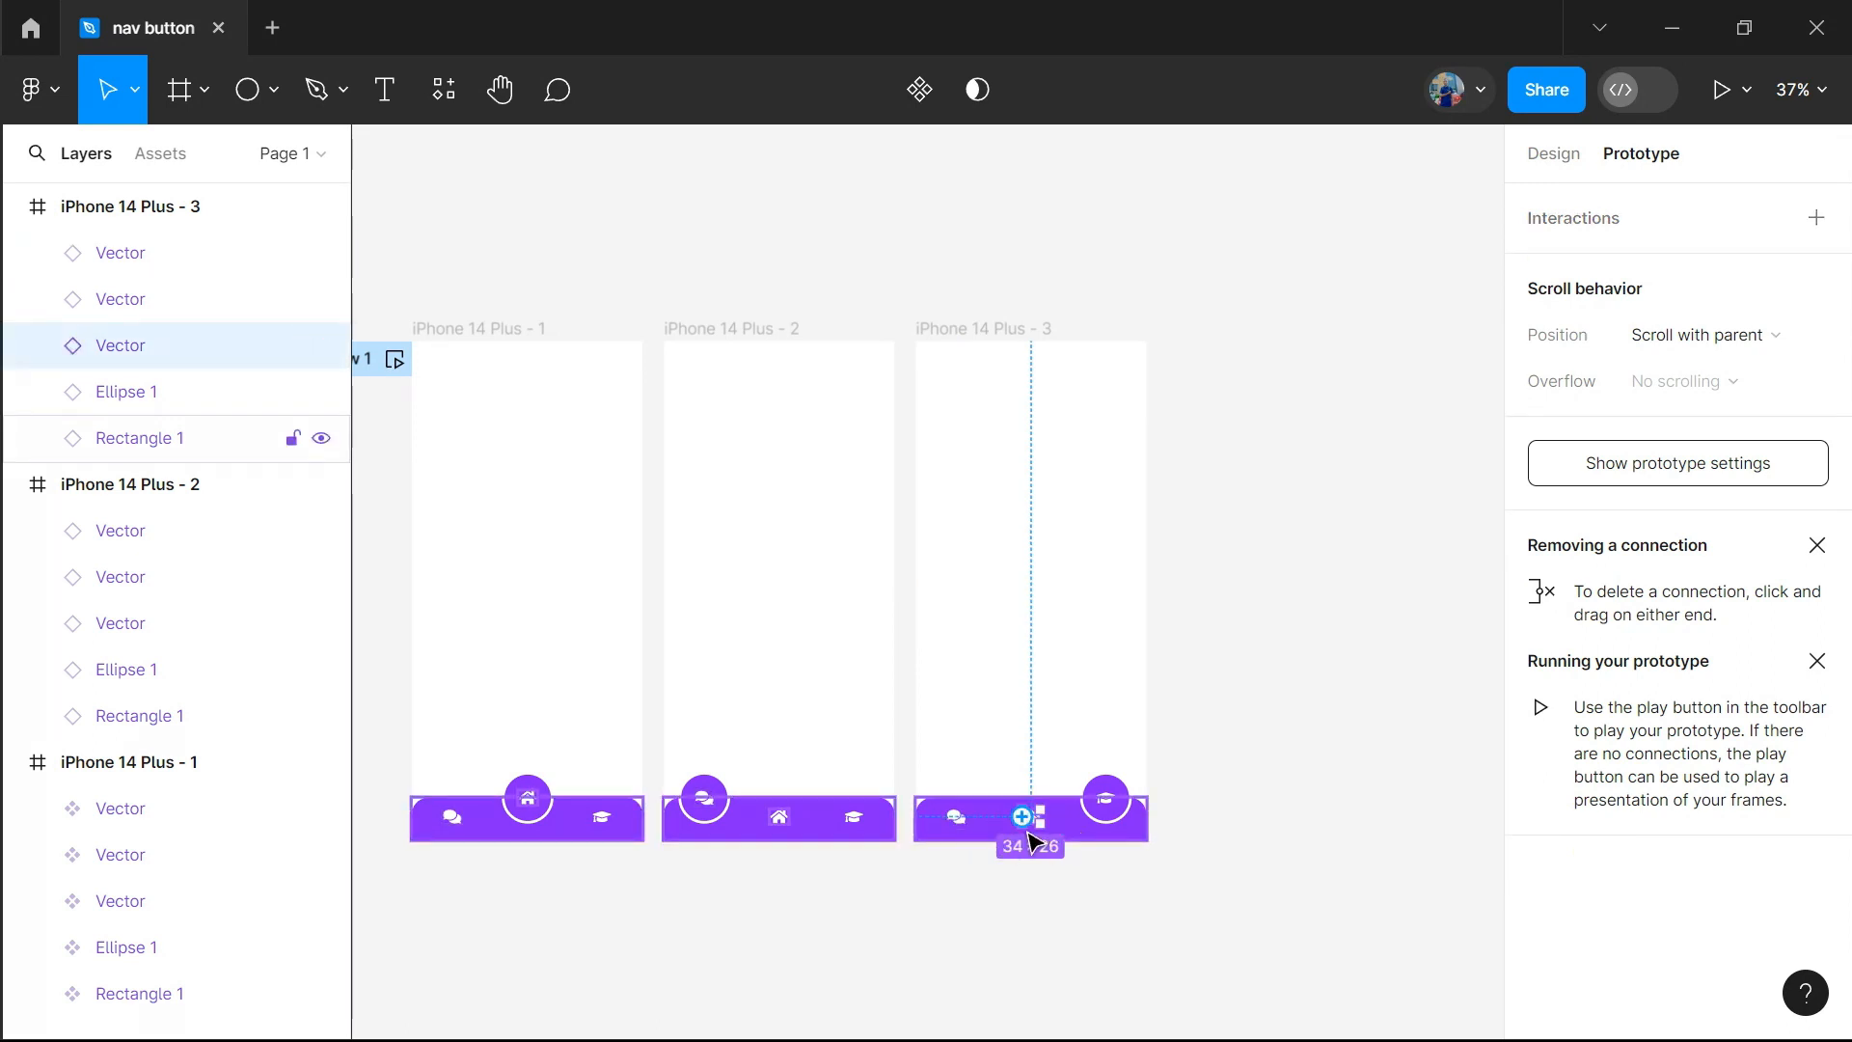
{"action": "left_click_drag", "start_coordinate": [1031, 822], "coordinate": [630, 742]}
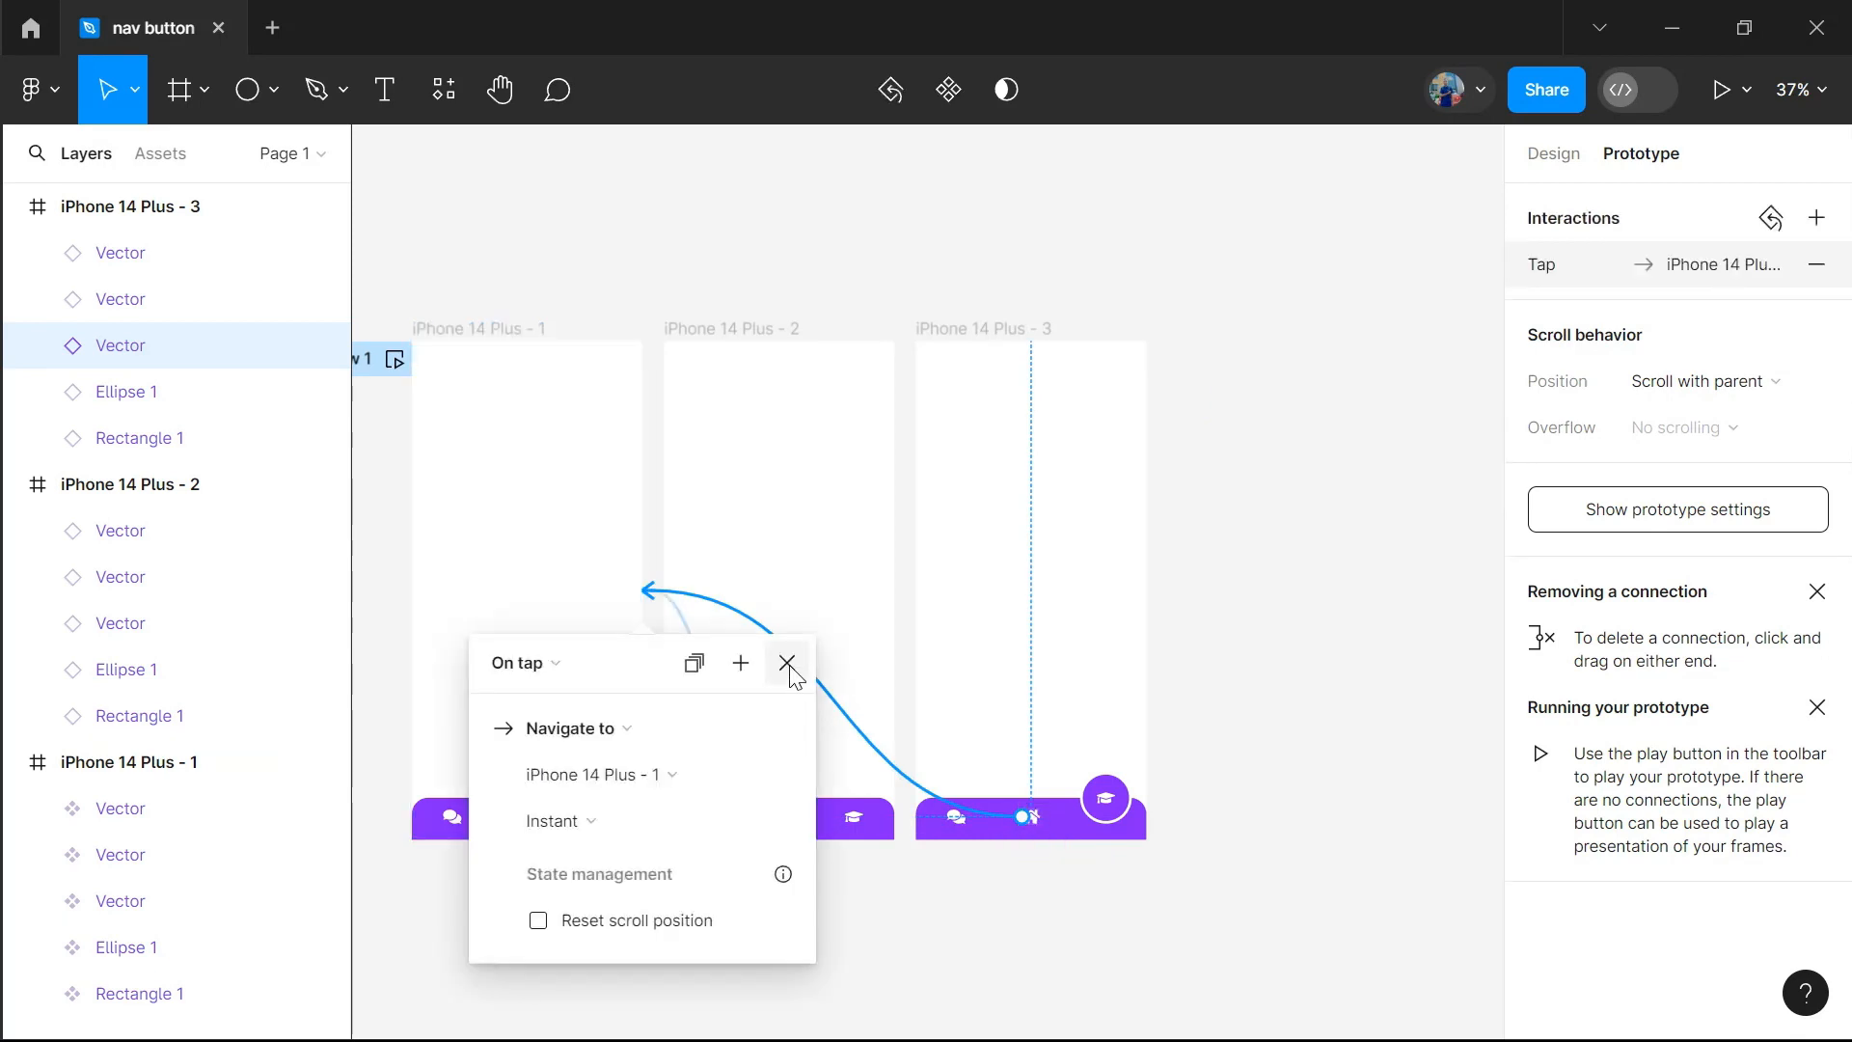
{"action": "left_click", "coordinate": [787, 662]}
{"action": "left_click", "coordinate": [1109, 806]}
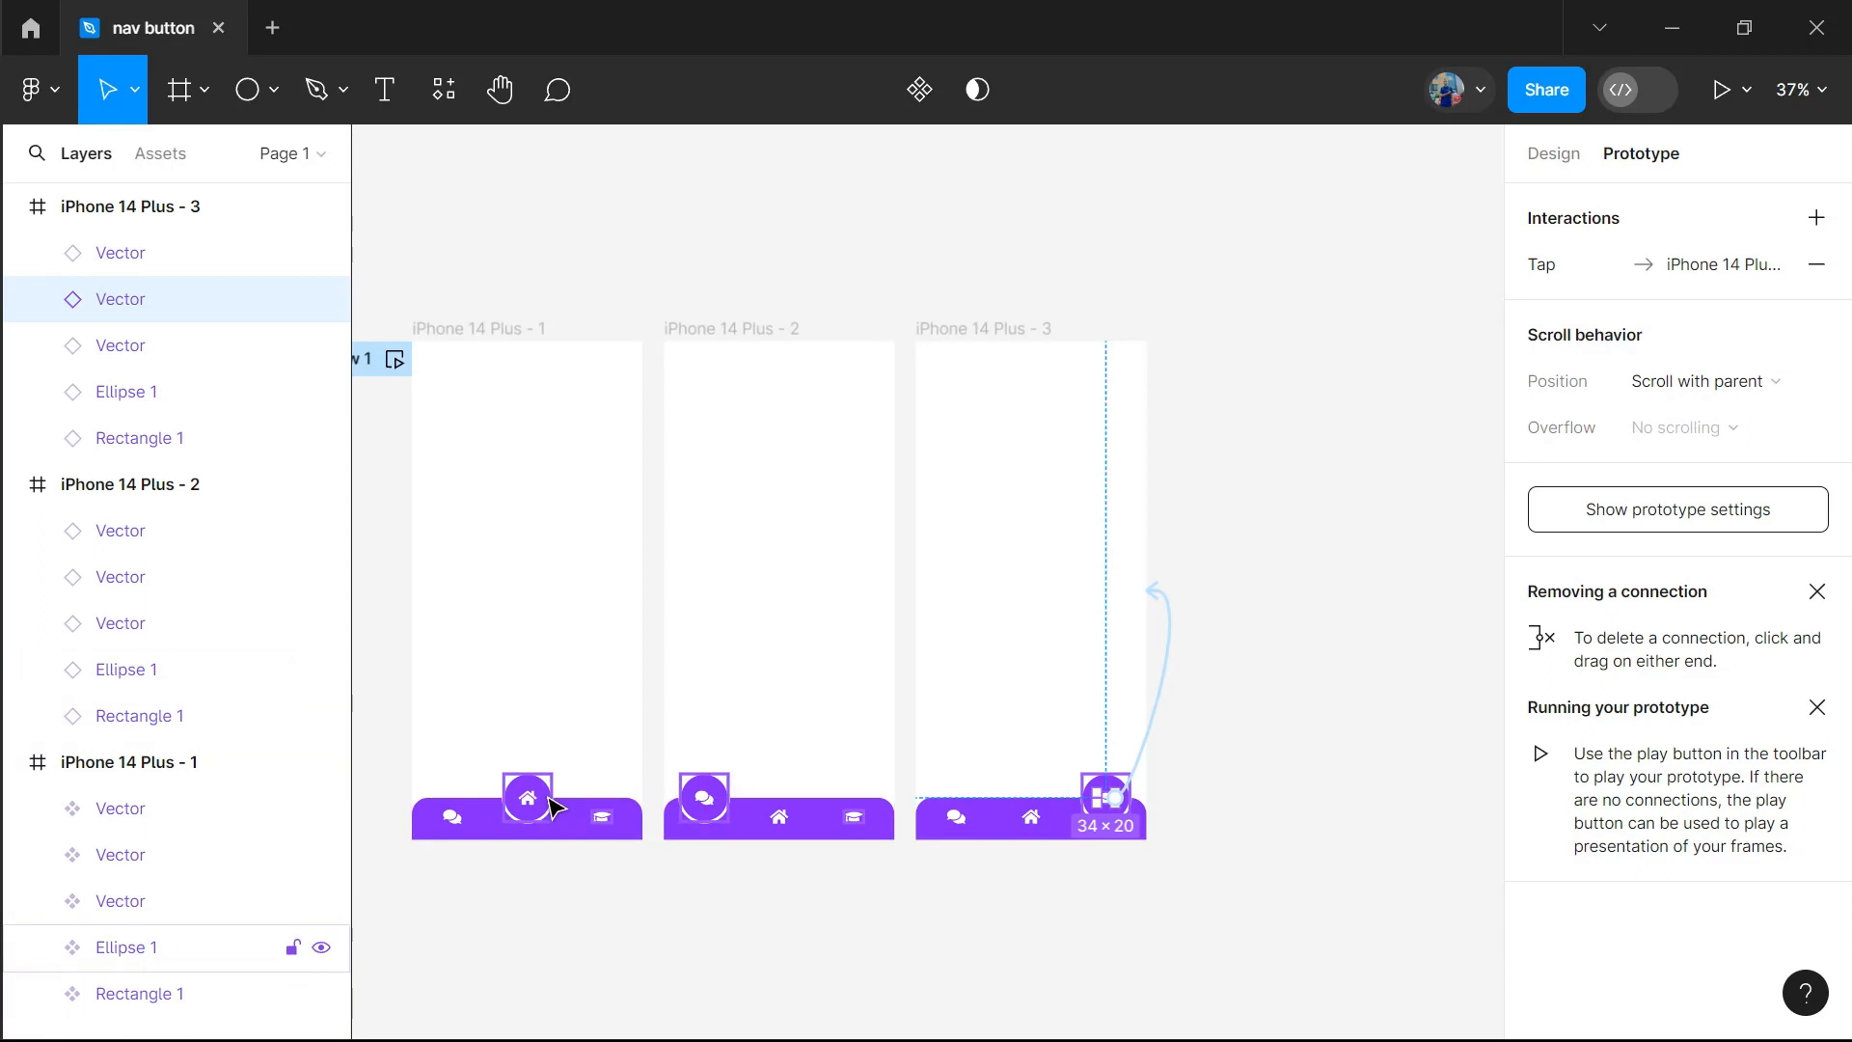
Preview the prototype and test switching between the three screens with the home, comments and graduation-cap icons
{"action": "left_click", "coordinate": [1745, 92]}
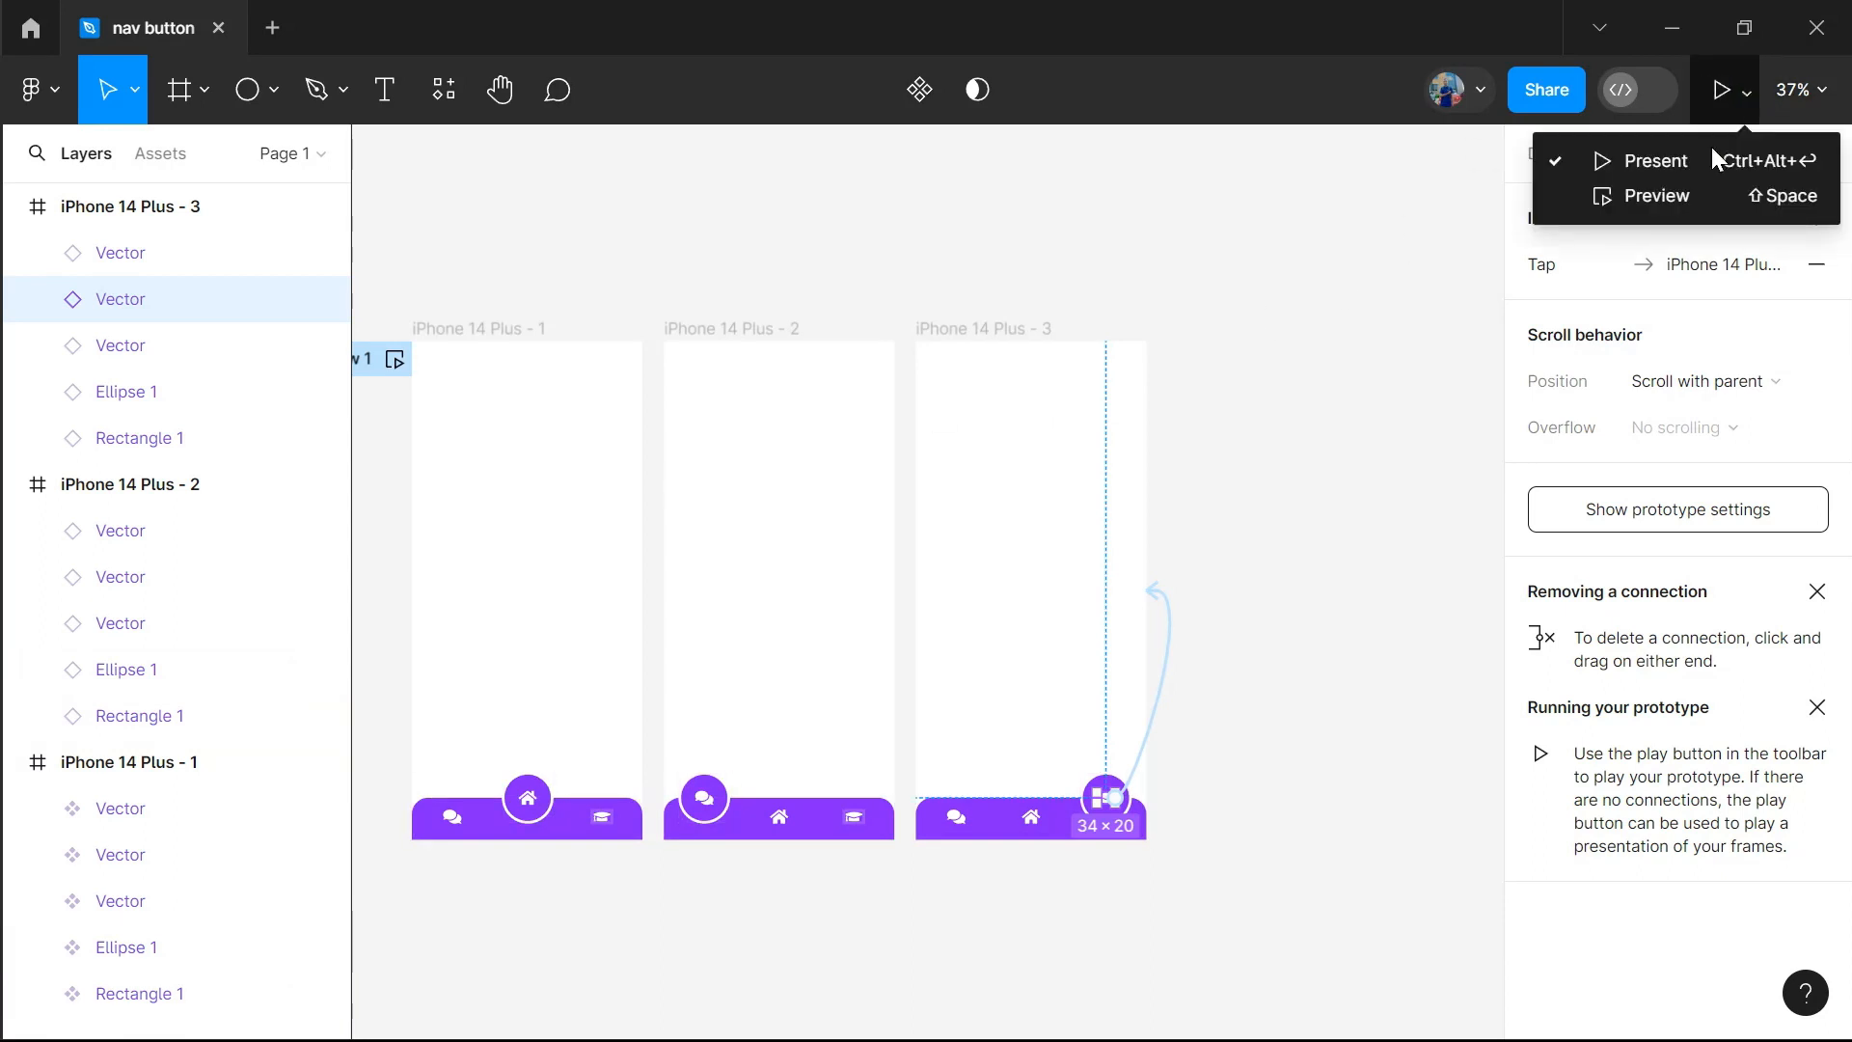
{"action": "left_click", "coordinate": [1667, 203]}
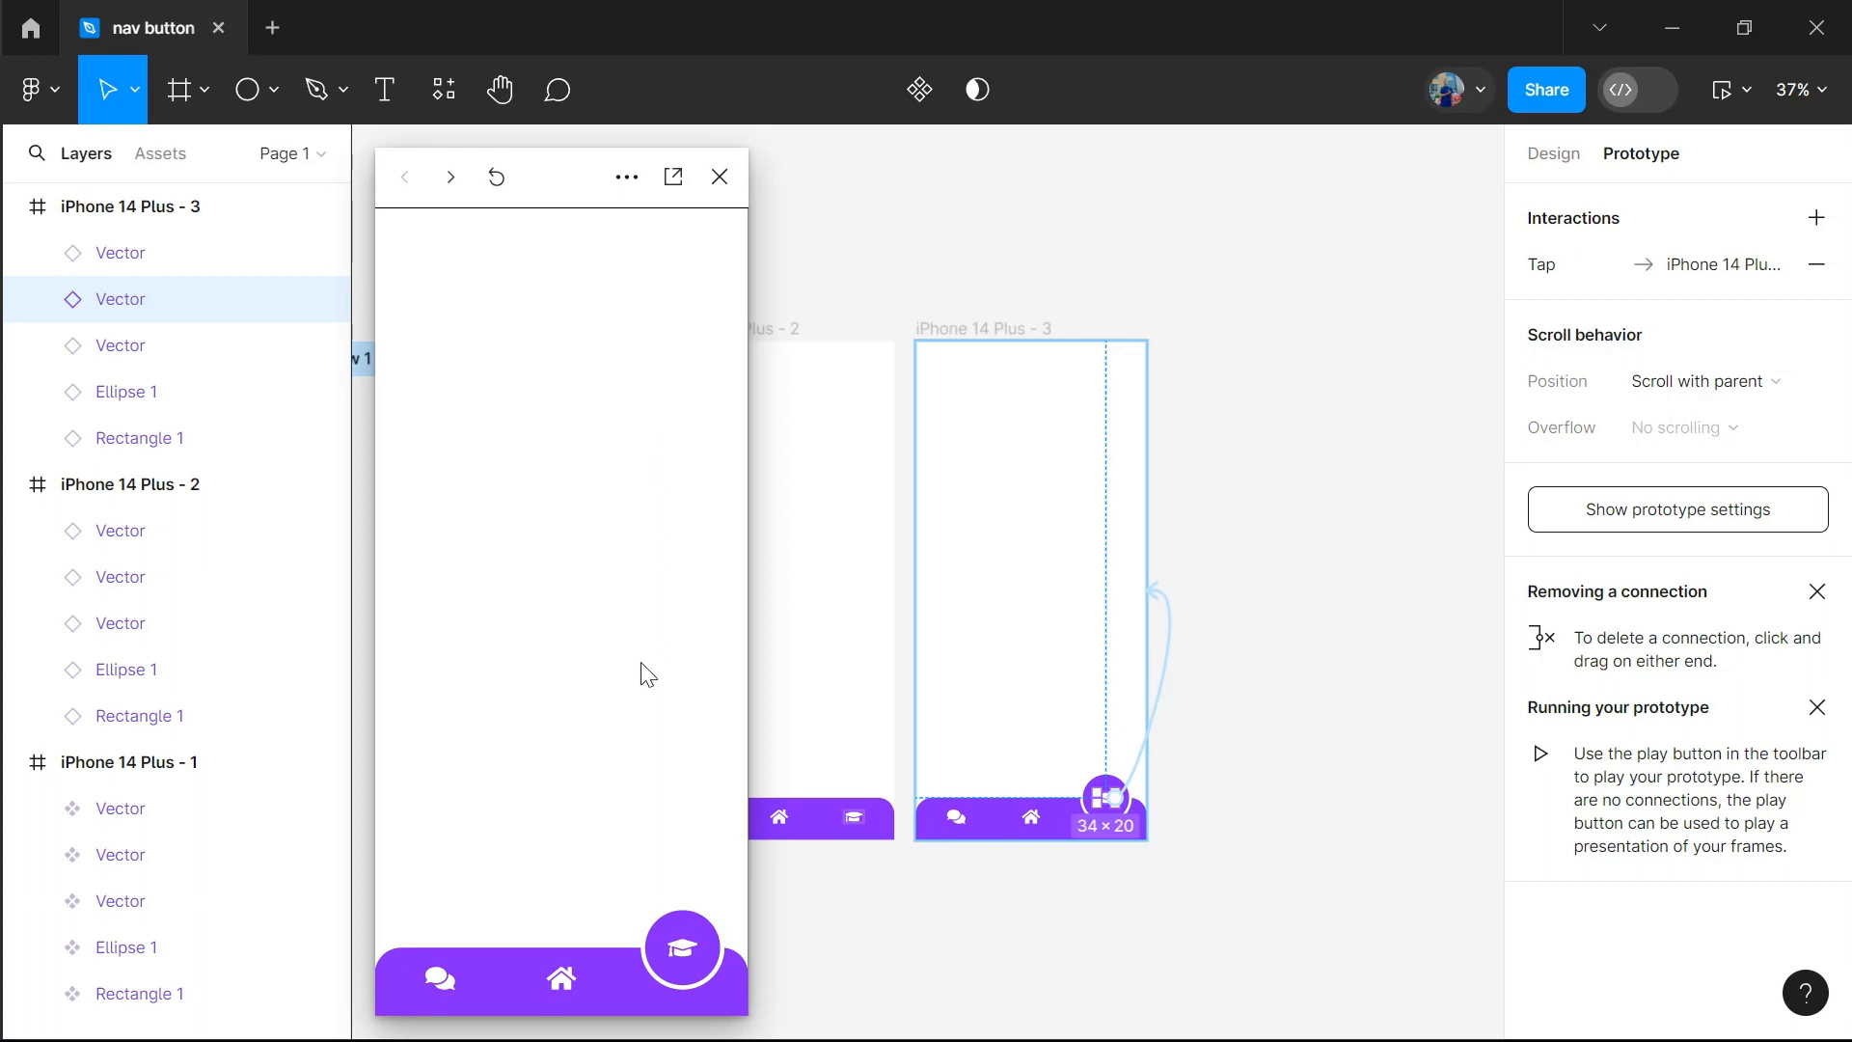
{"action": "left_click", "coordinate": [557, 980]}
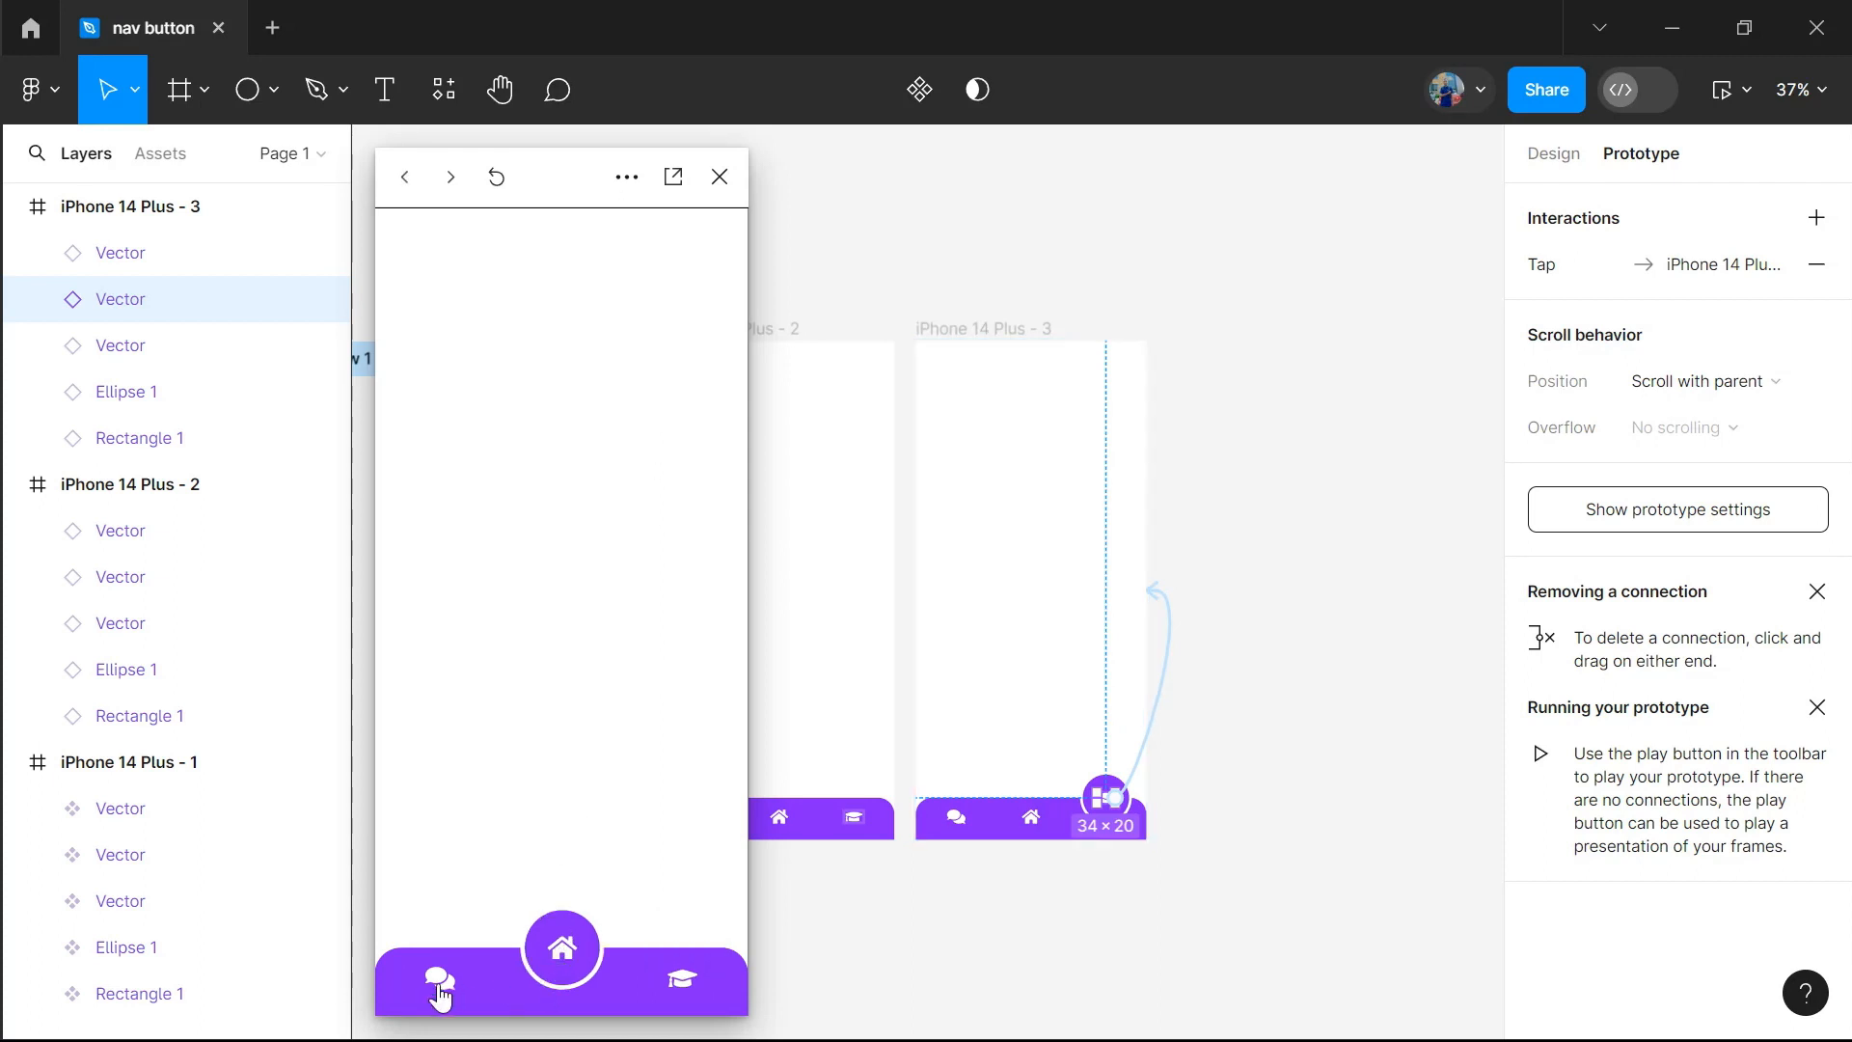
{"action": "left_click", "coordinate": [440, 982]}
{"action": "left_click", "coordinate": [557, 979]}
{"action": "left_click", "coordinate": [683, 980]}
{"action": "left_click", "coordinate": [561, 980]}
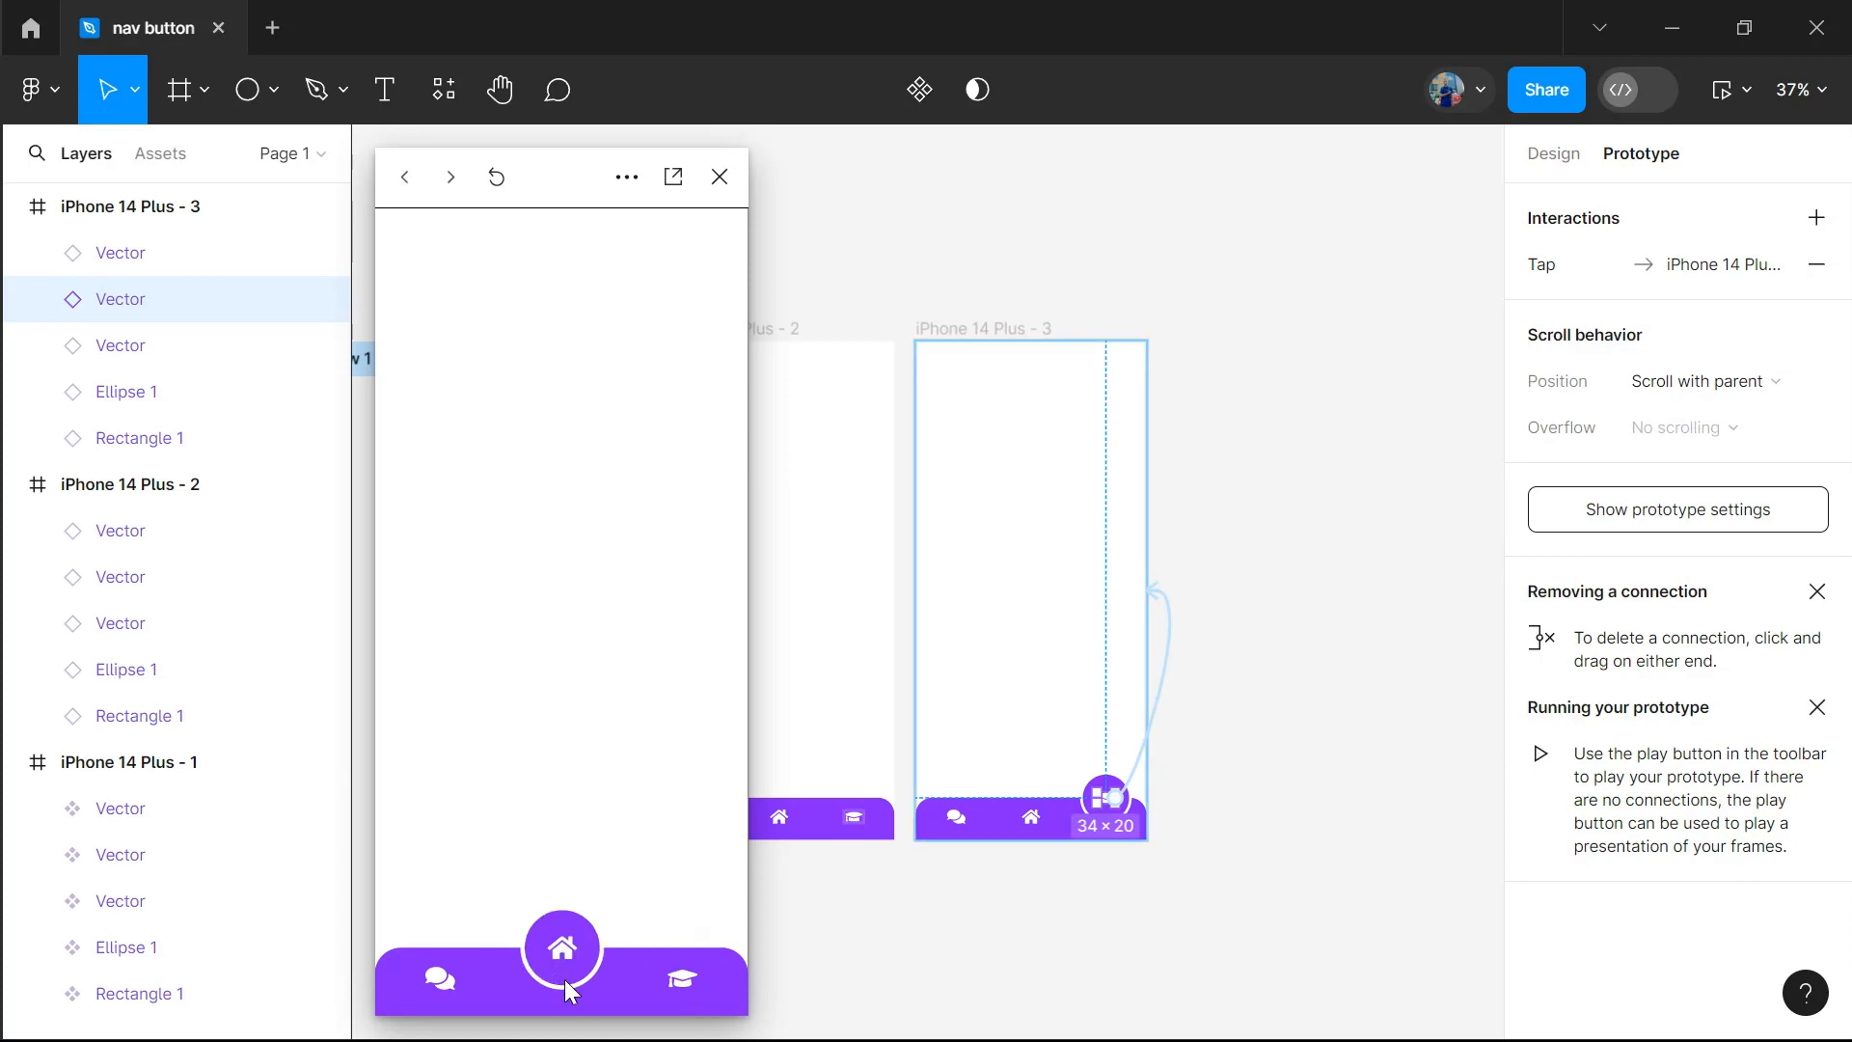
{"action": "left_click", "coordinate": [442, 981]}
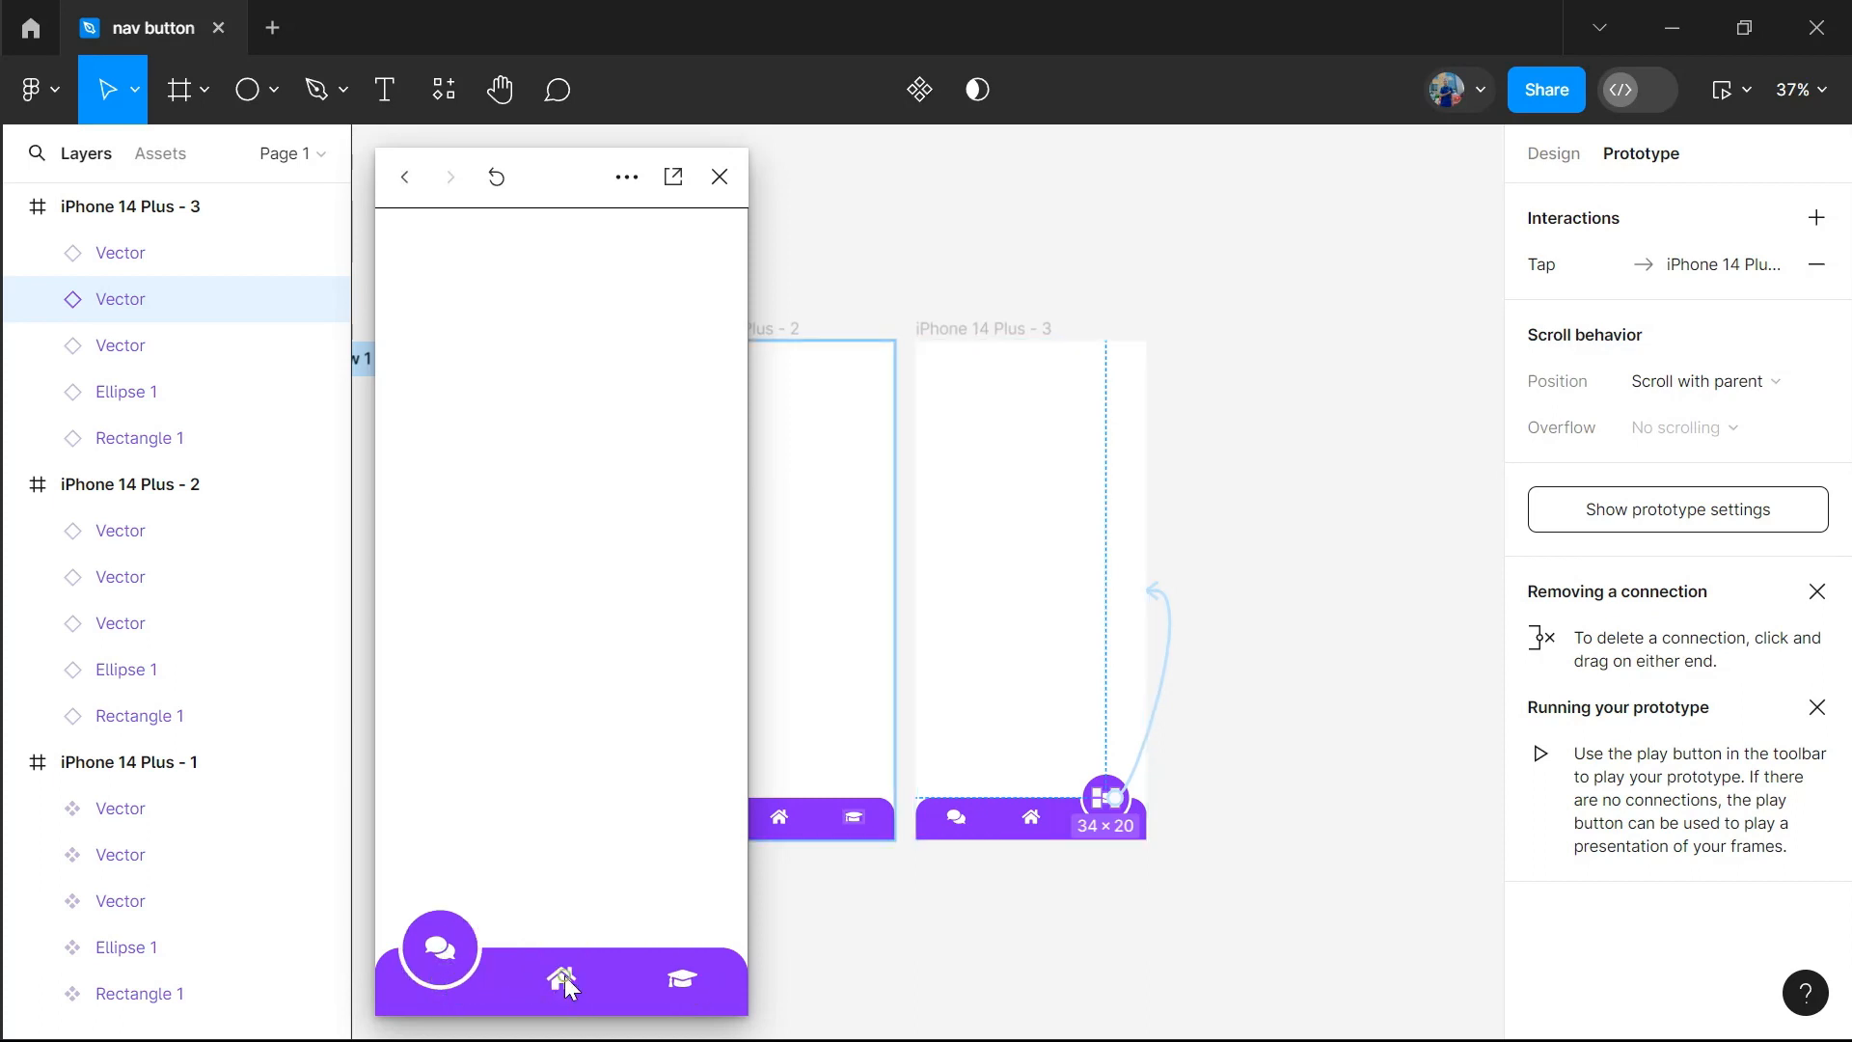
{"action": "left_click", "coordinate": [564, 975]}
{"action": "left_click", "coordinate": [679, 980]}
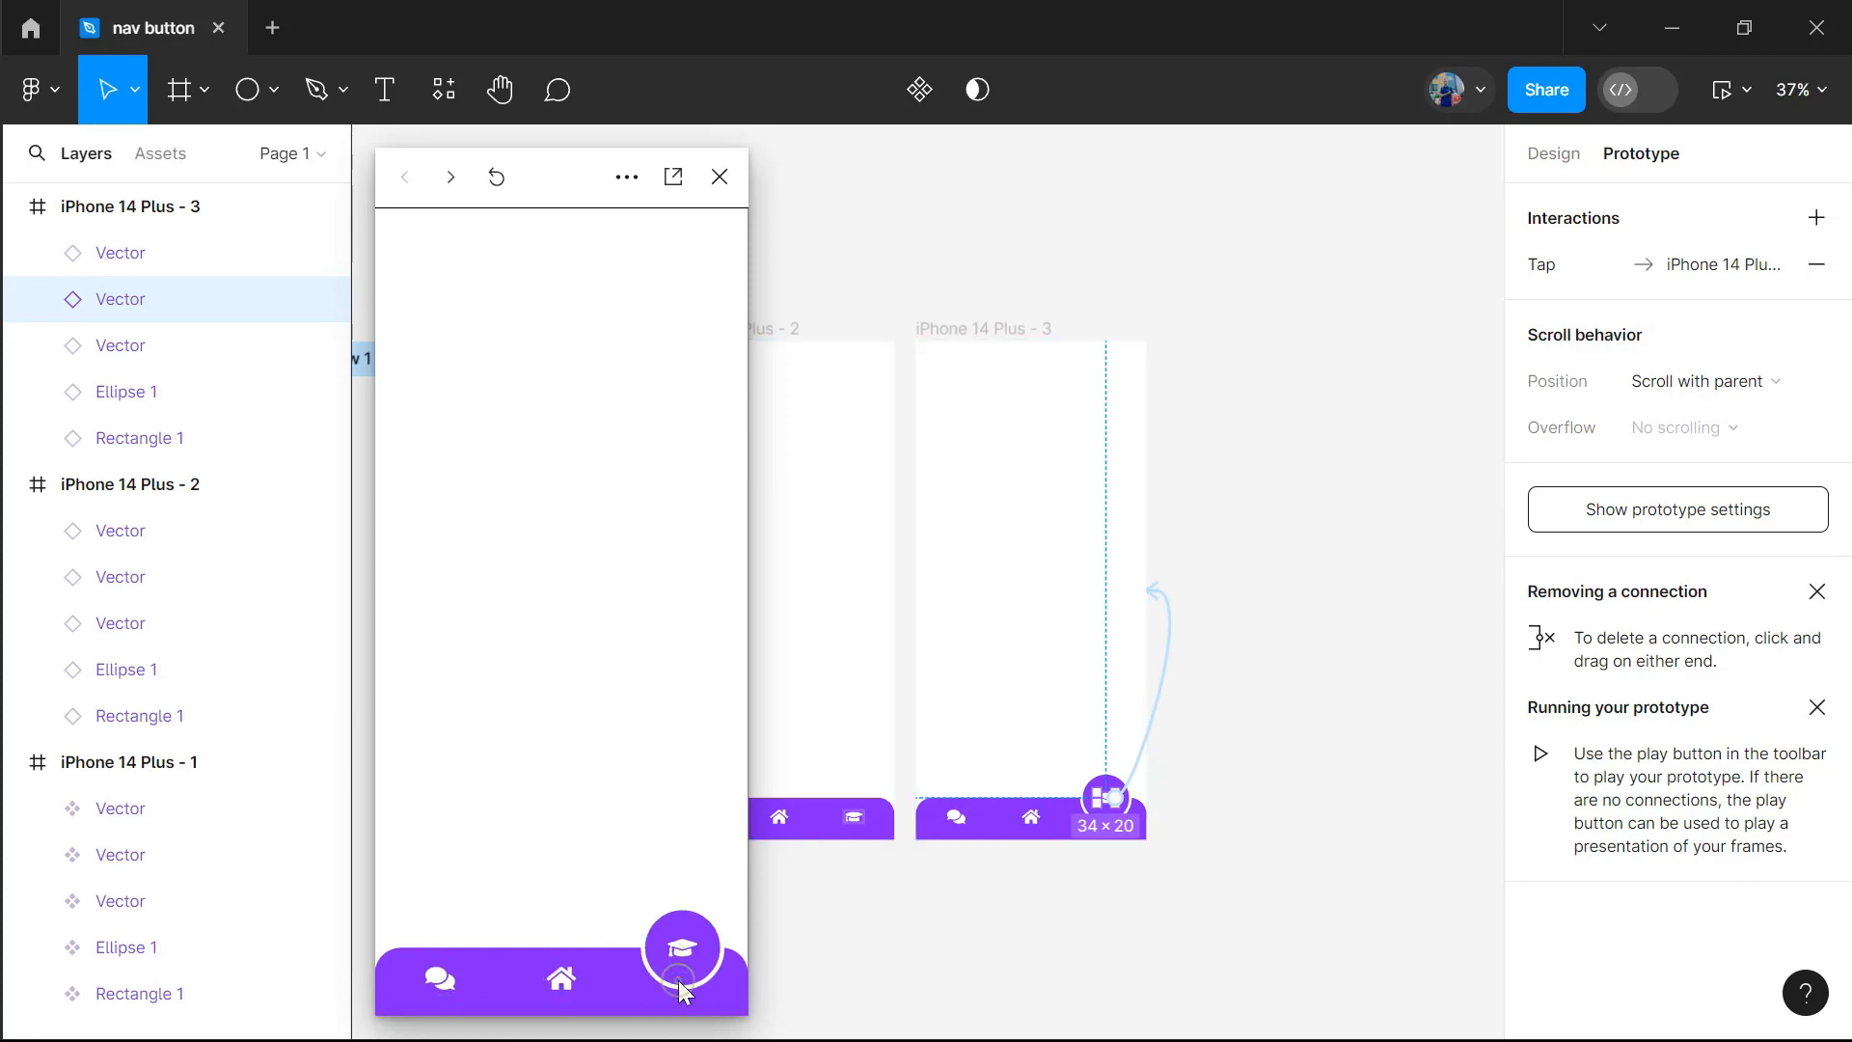
{"action": "left_click", "coordinate": [564, 983]}
{"action": "left_click", "coordinate": [435, 978]}
{"action": "left_click", "coordinate": [558, 983]}
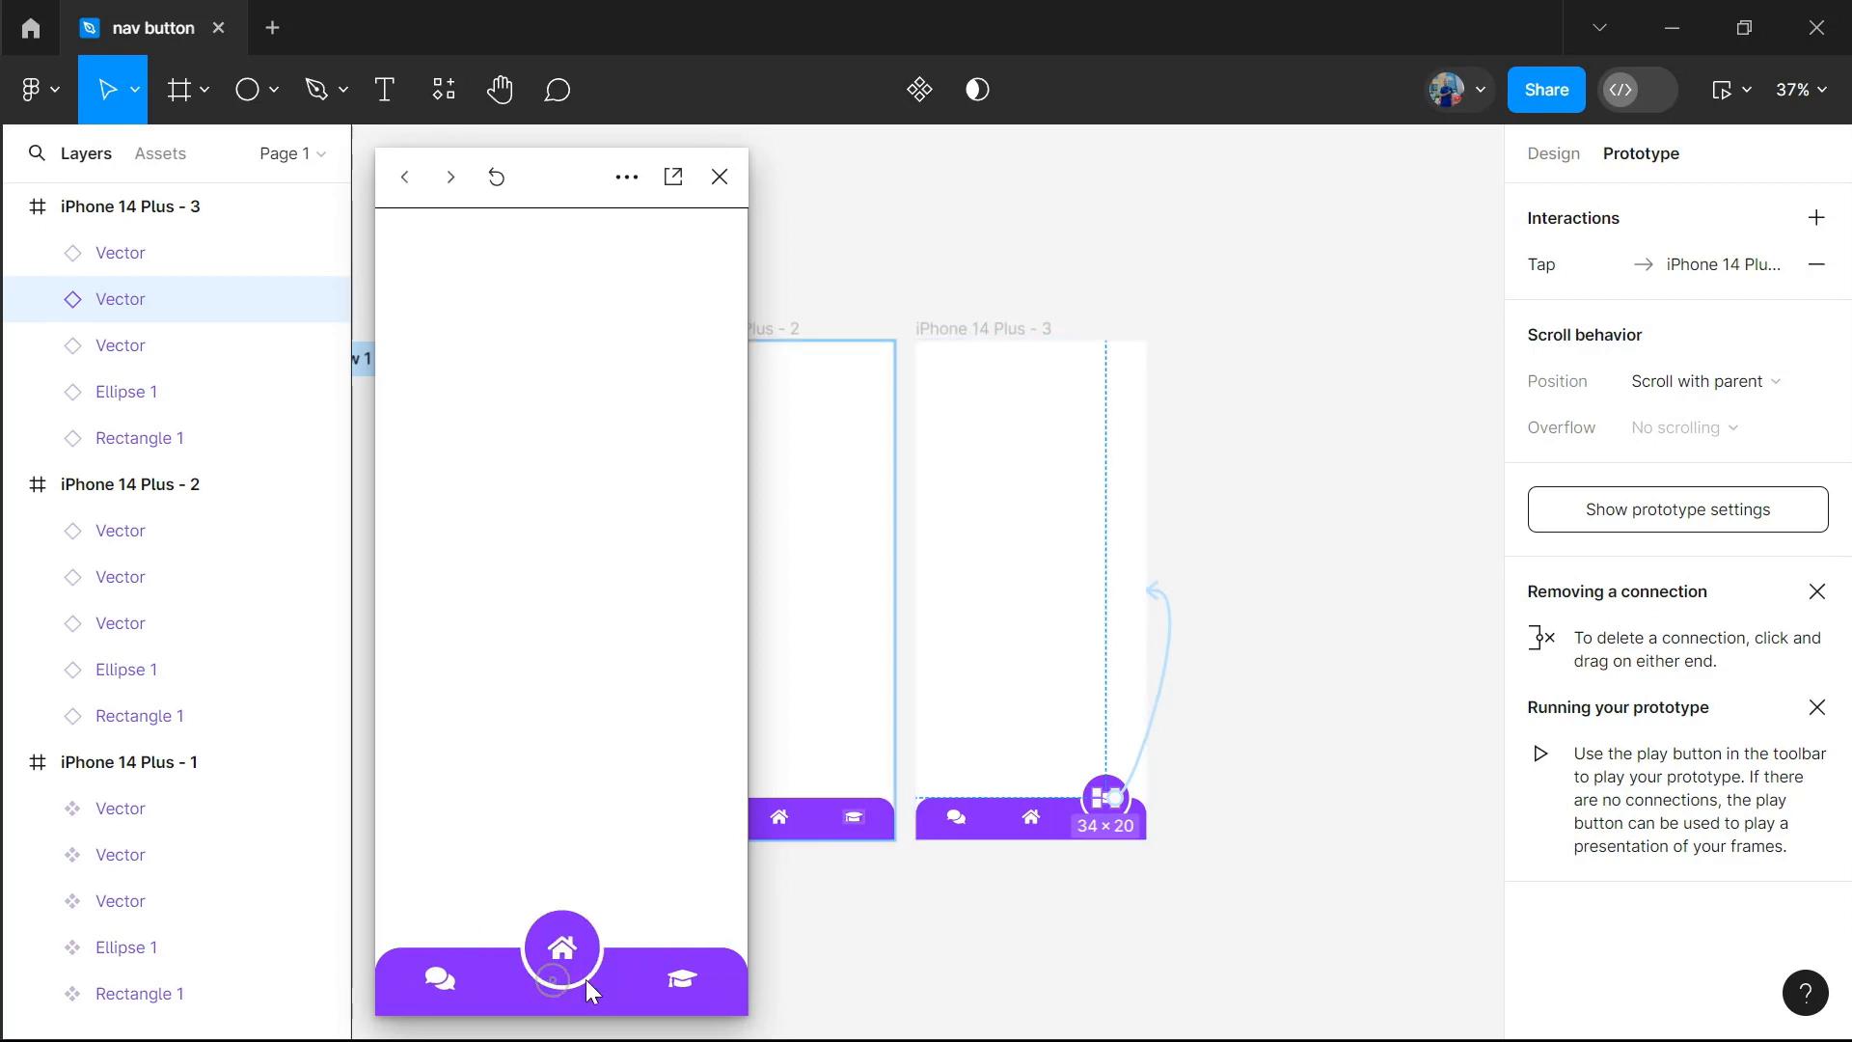
{"action": "left_click", "coordinate": [675, 979]}
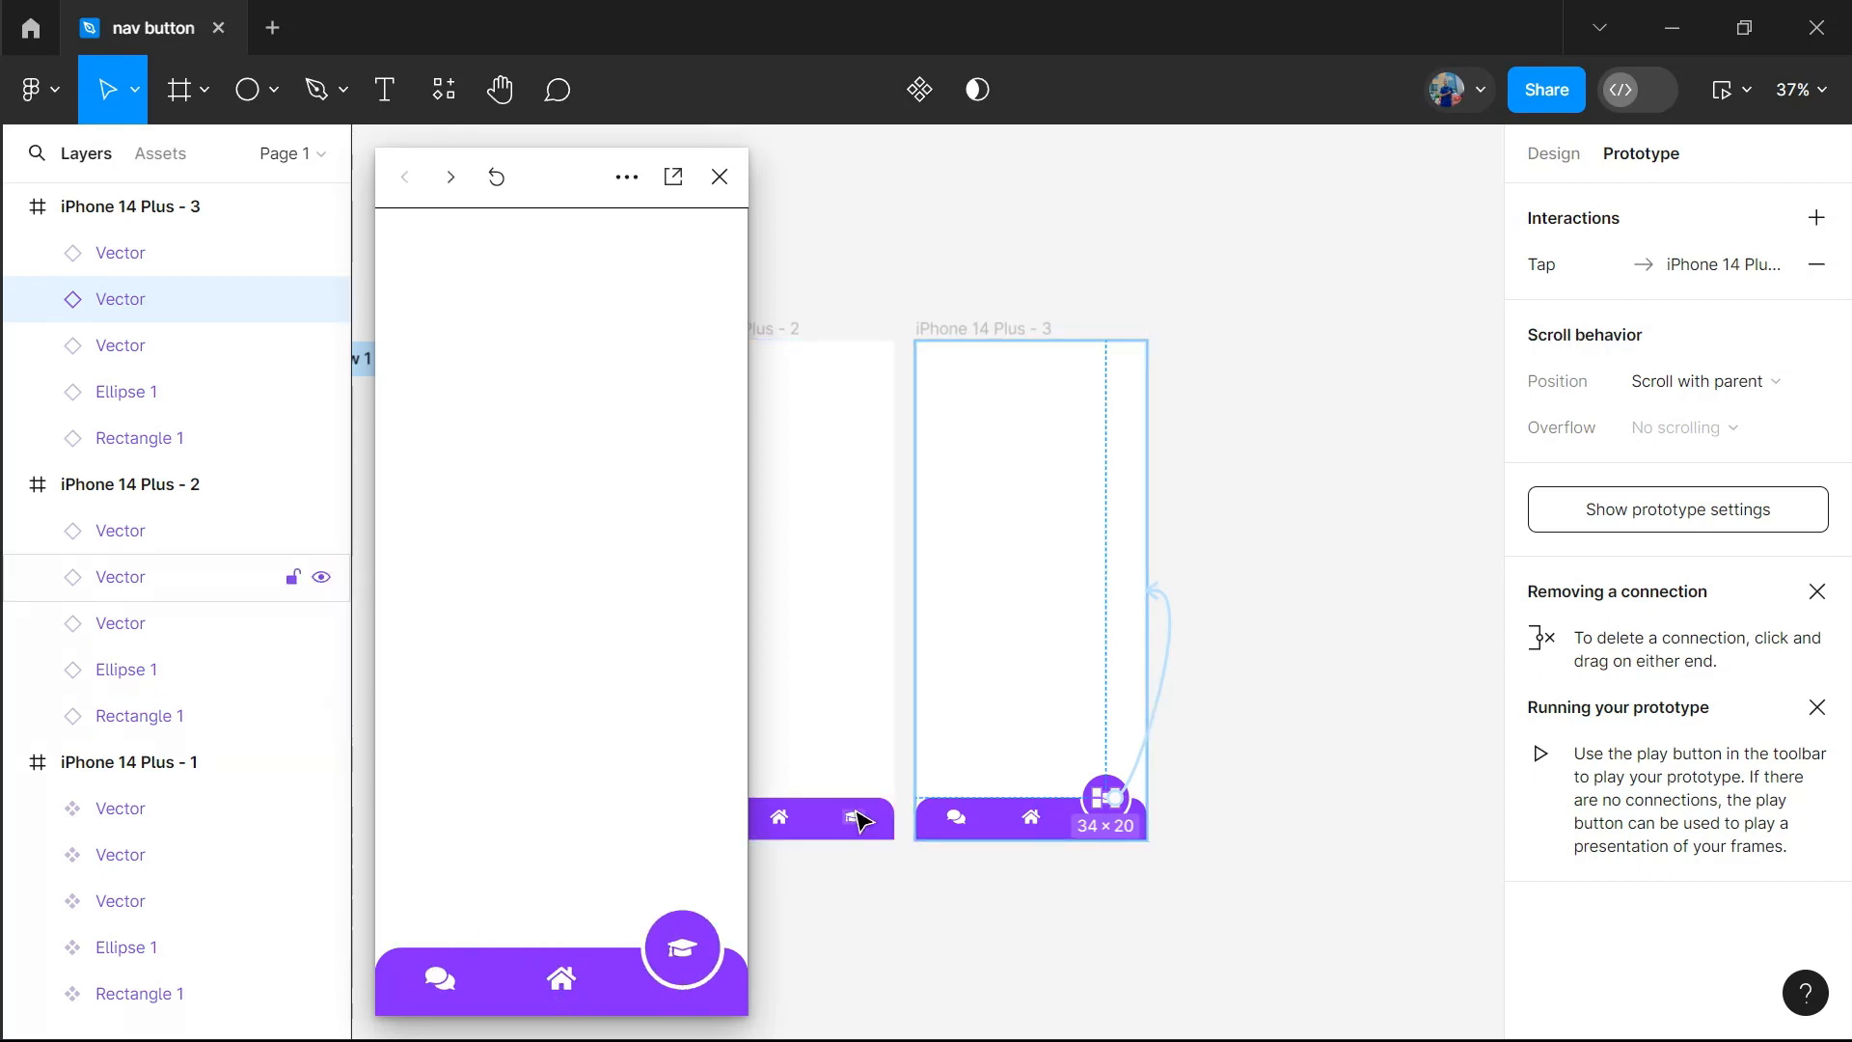
{"action": "left_click", "coordinate": [720, 178]}
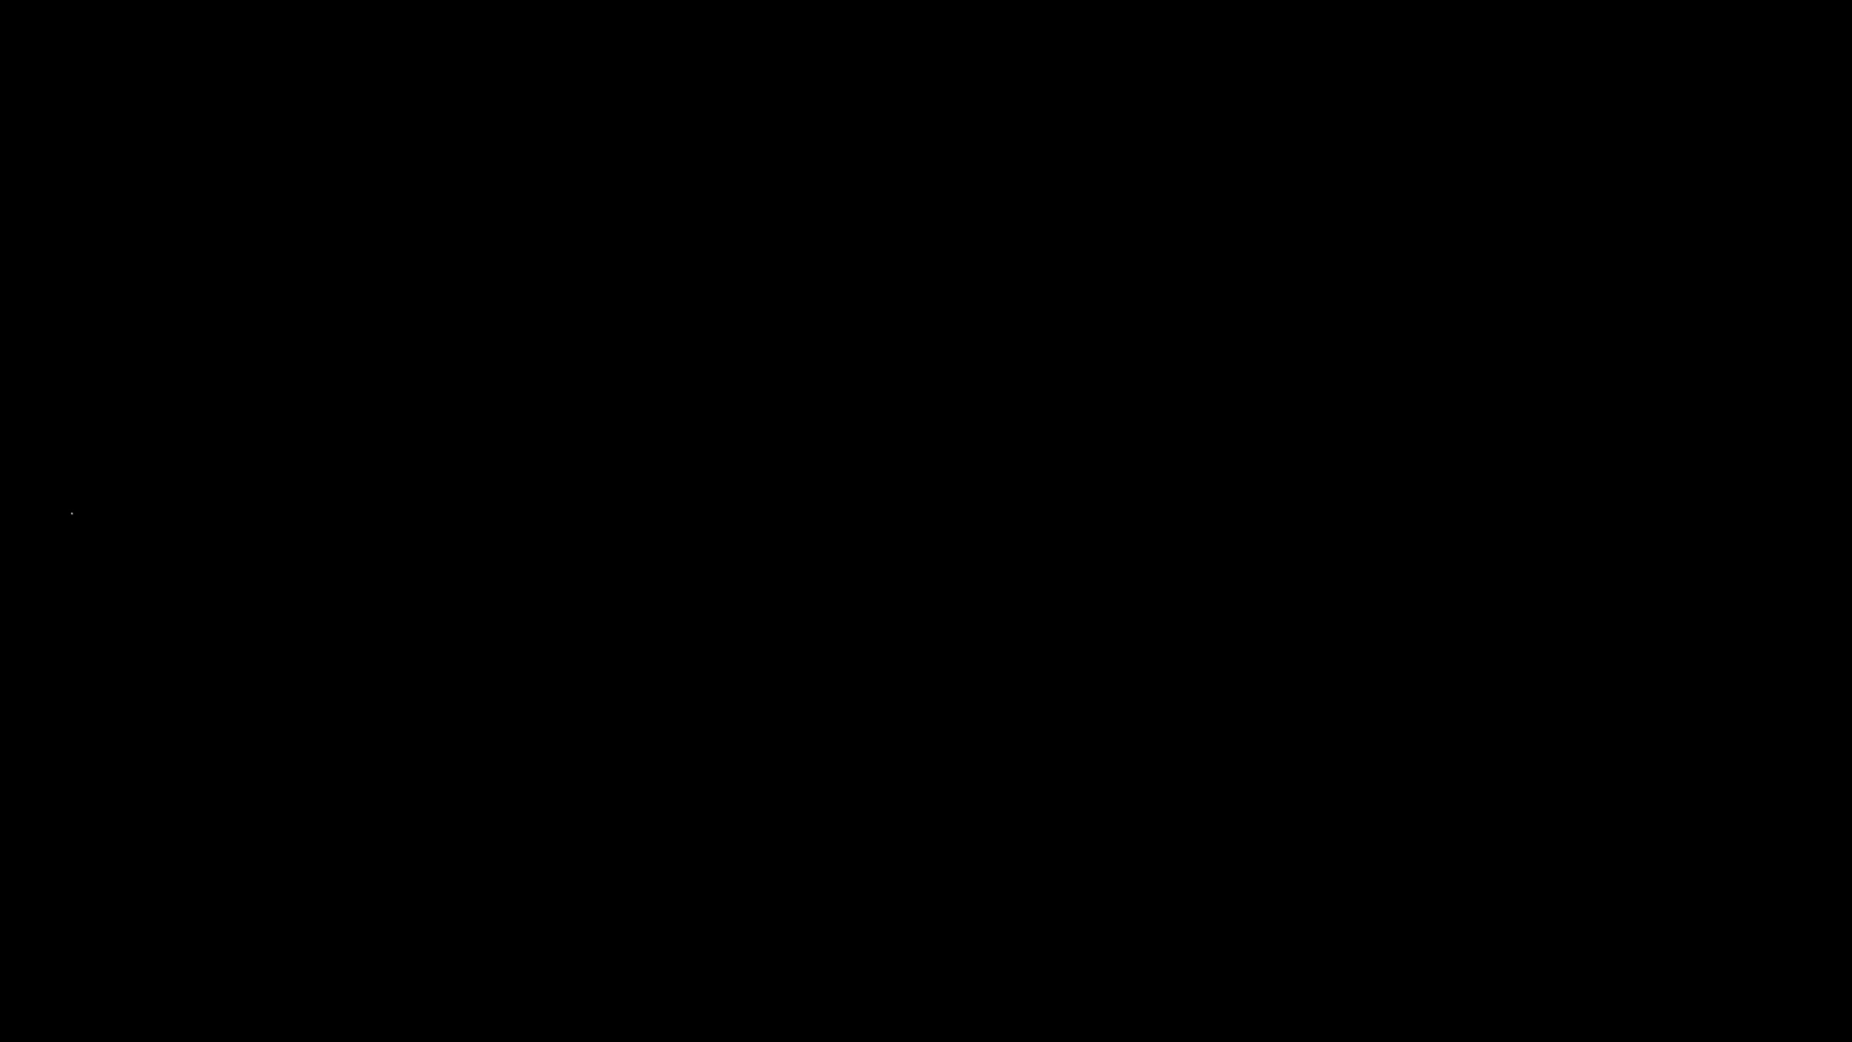